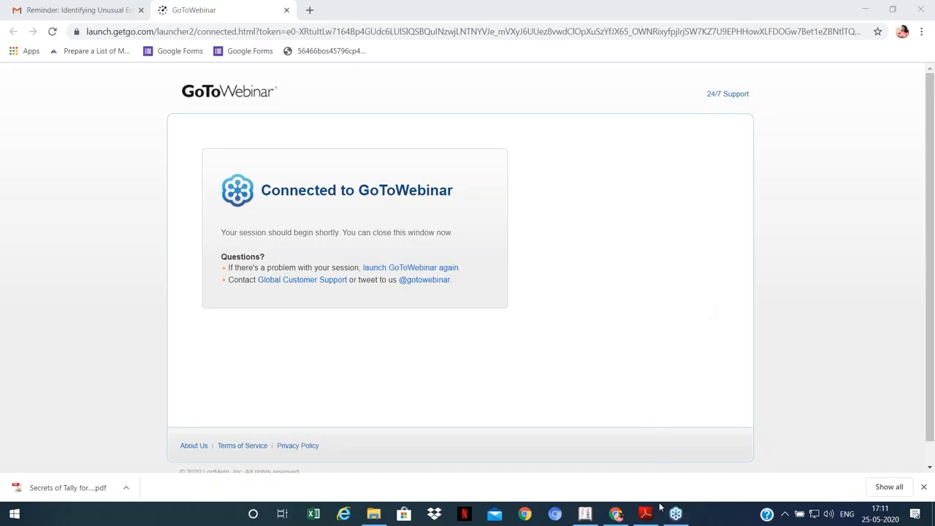
Step: Bring the Example cost-estimation workbook forward from the taskbar
click(586, 514)
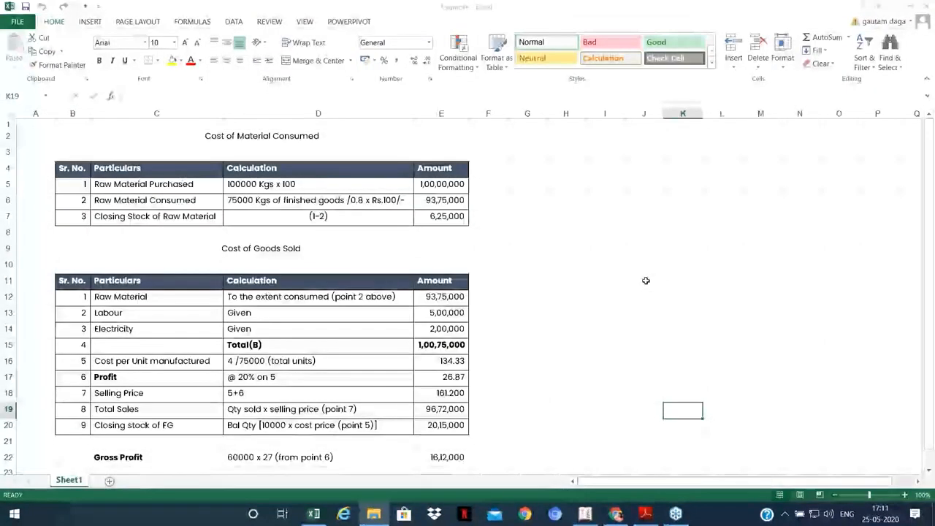
click(646, 280)
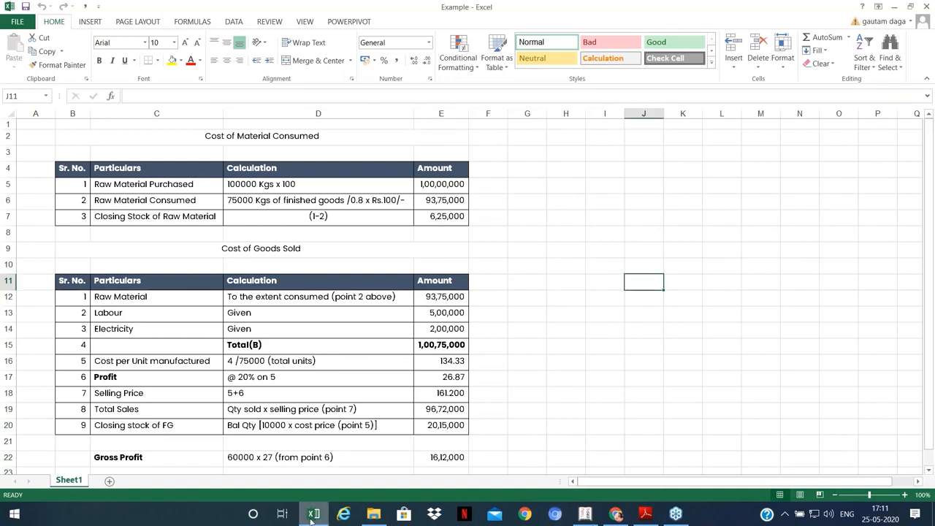
click(527, 249)
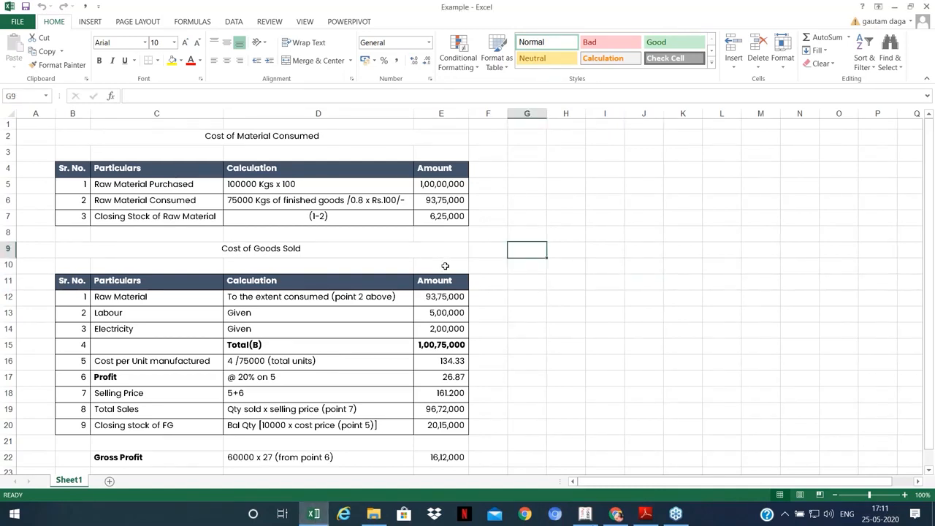
ctrl+scroll(445, 266, up, 1)
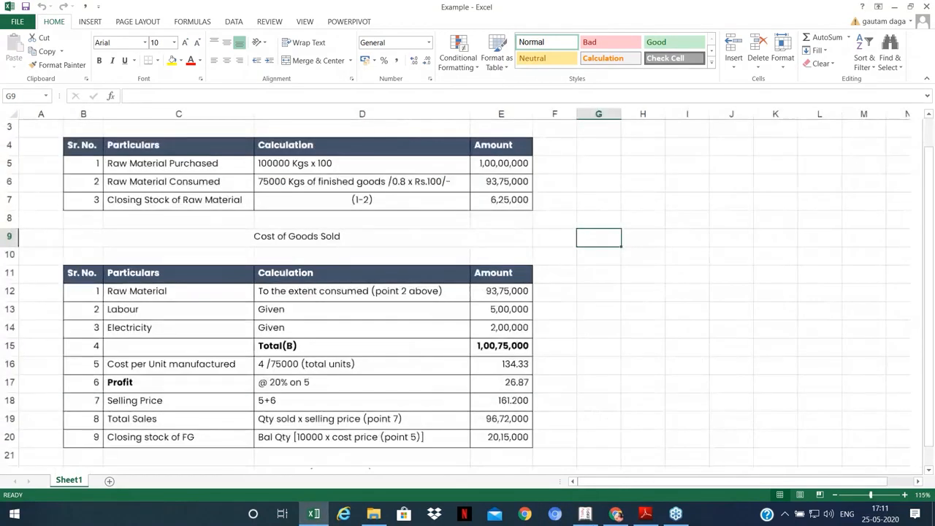
ctrl+scroll(381, 141, up, 1)
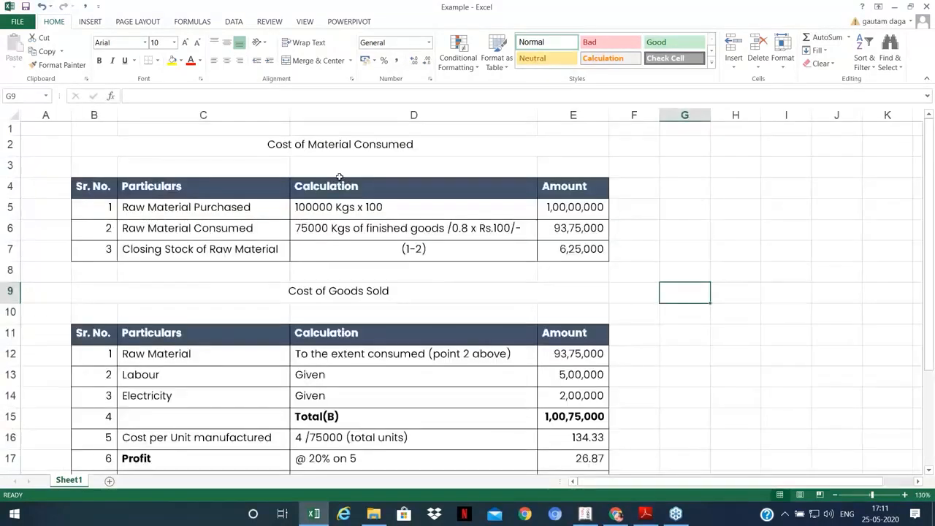
click(381, 141)
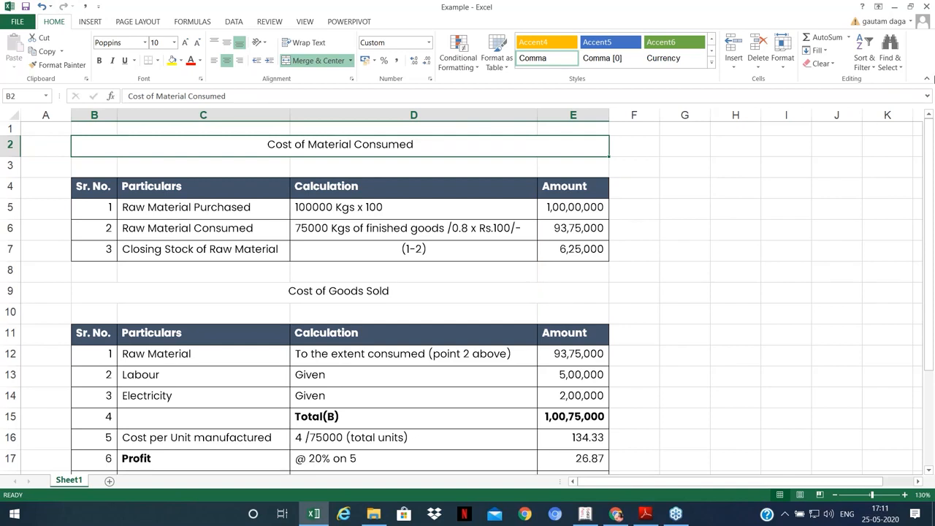
click(598, 210)
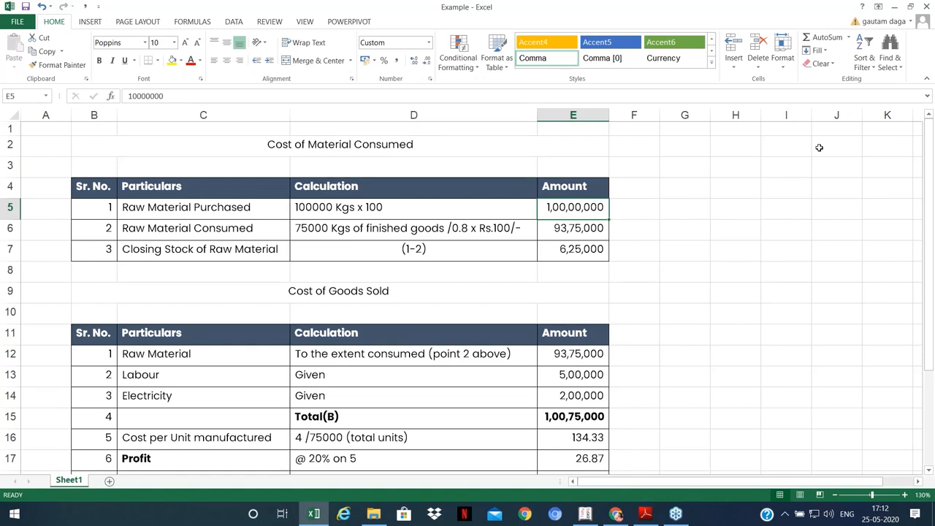
click(924, 47)
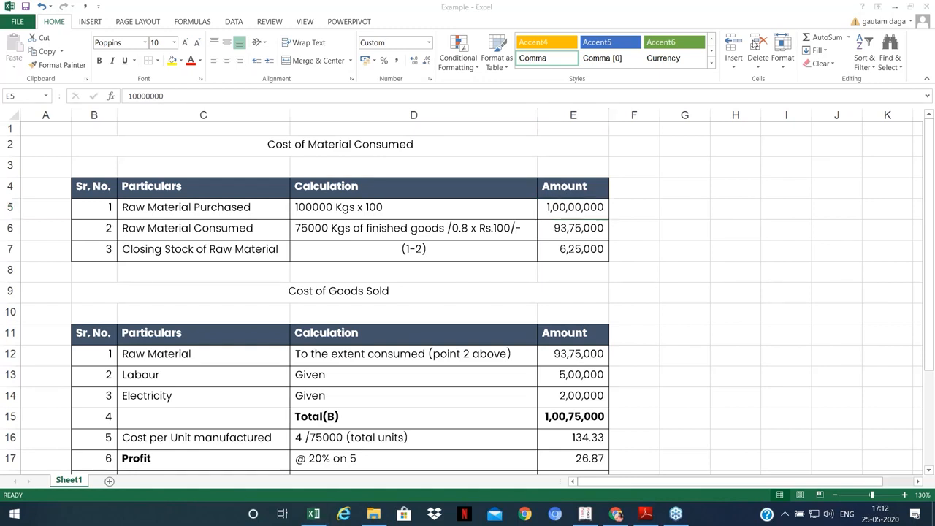
click(319, 517)
click(314, 513)
click(277, 210)
click(376, 209)
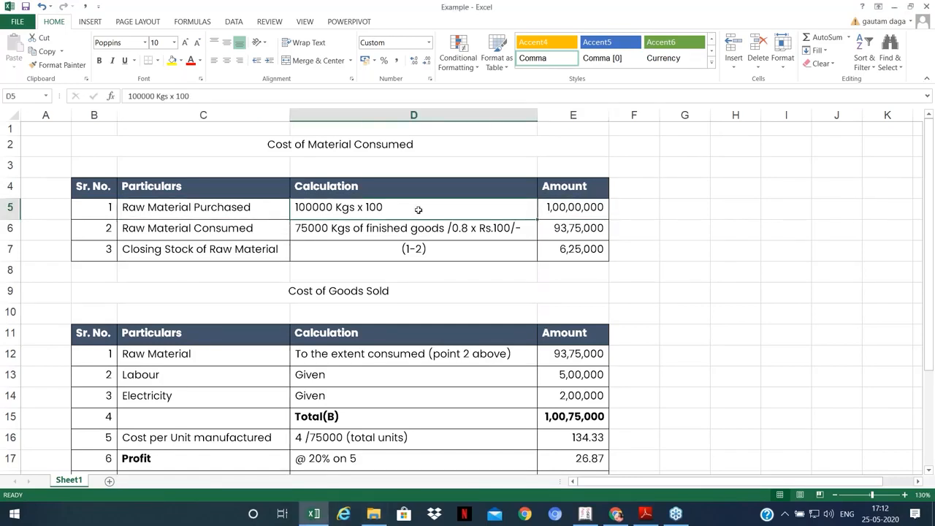
click(574, 209)
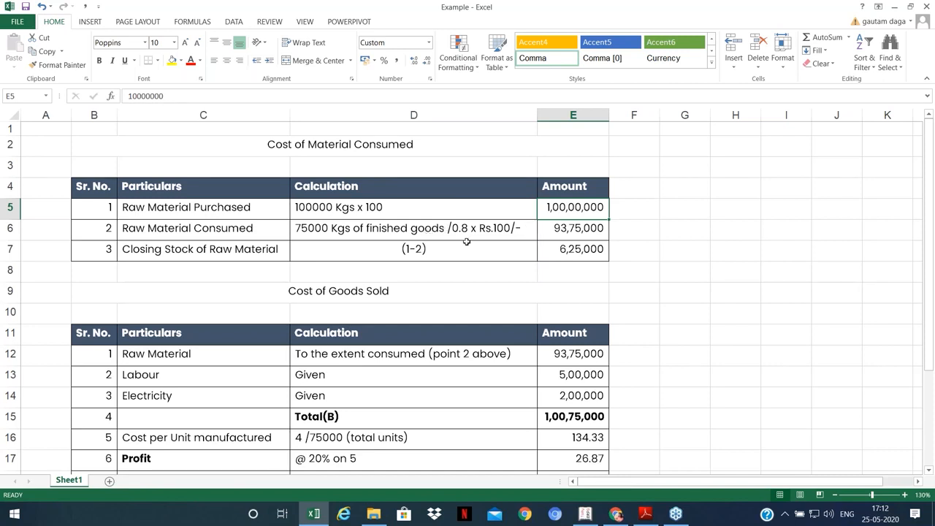
click(313, 228)
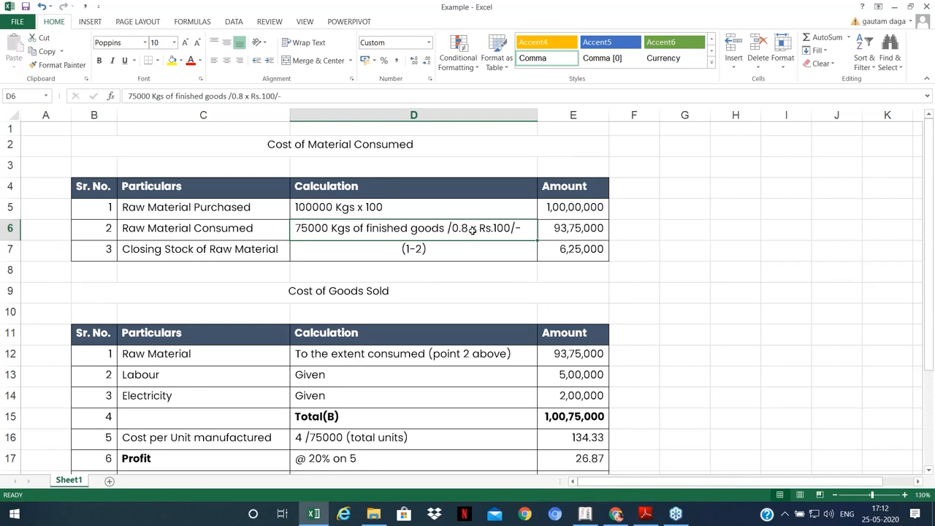
Step: Enter +100/.8 in G3 beside the raw-material table, giving 125
click(676, 170)
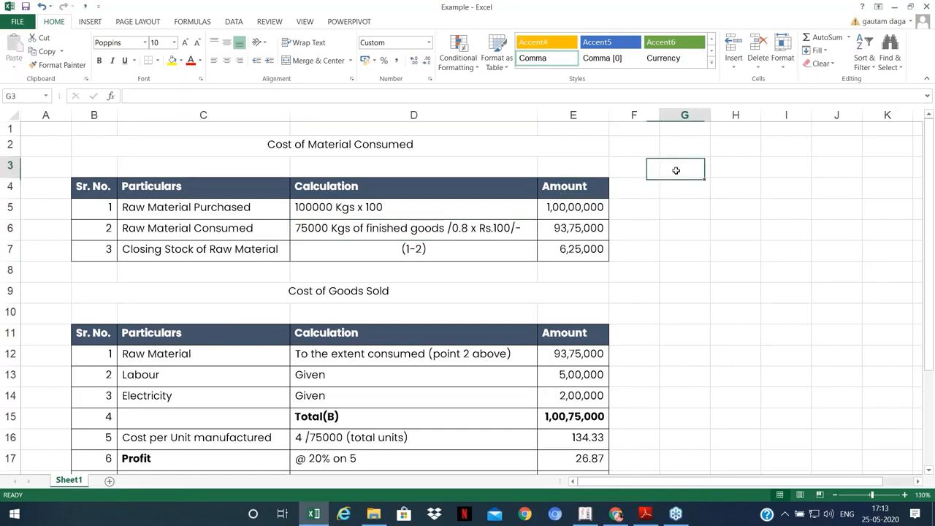
text(+100/.8)
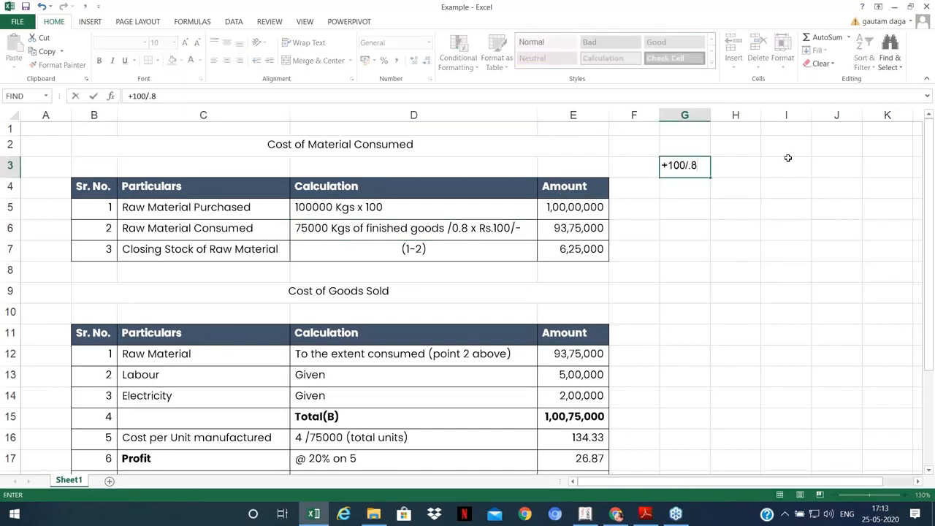
key(Return)
drag(733, 165, 687, 167)
click(685, 168)
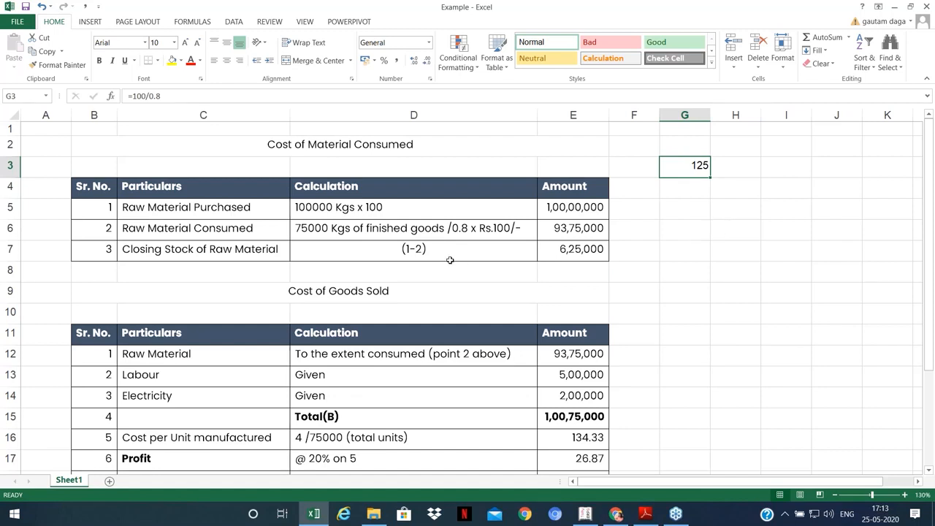
Step: Review the raw material consumed and closing stock formulas, then minimize and restore the workbook
click(403, 228)
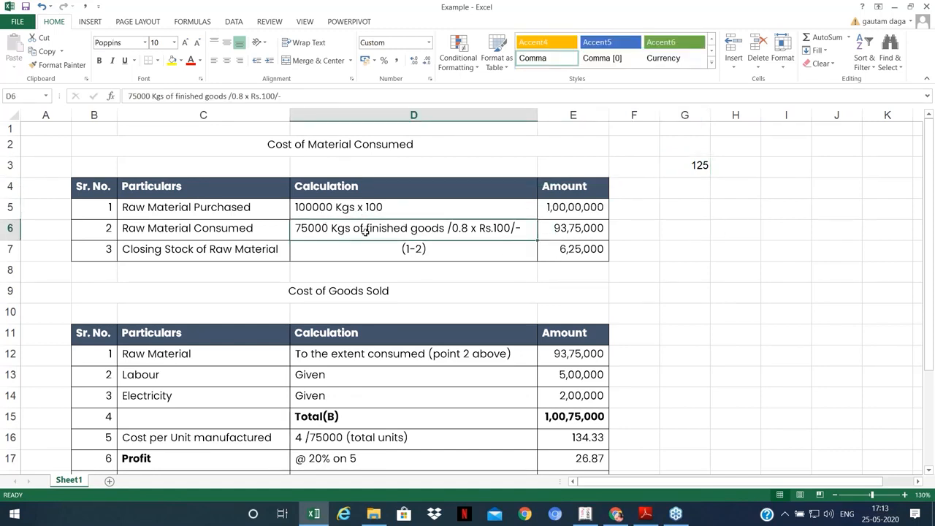
click(563, 229)
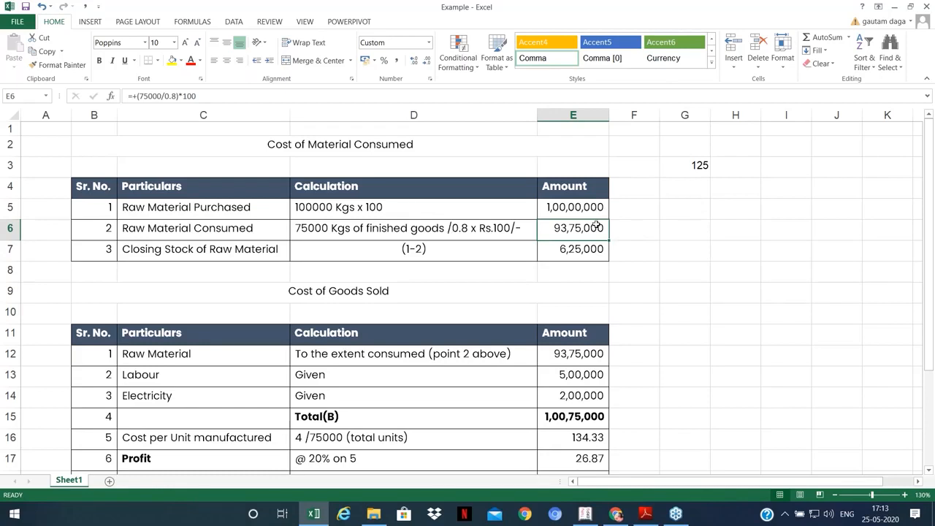
key(Down)
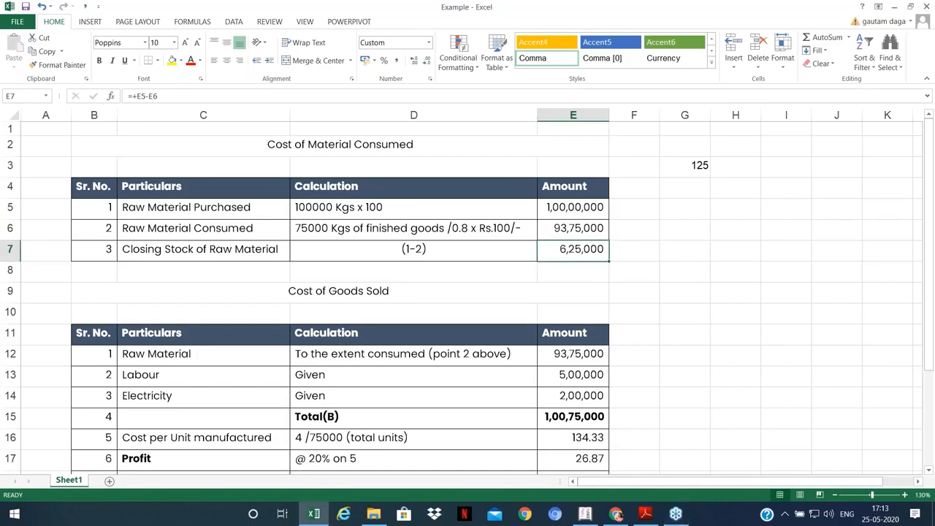
click(321, 516)
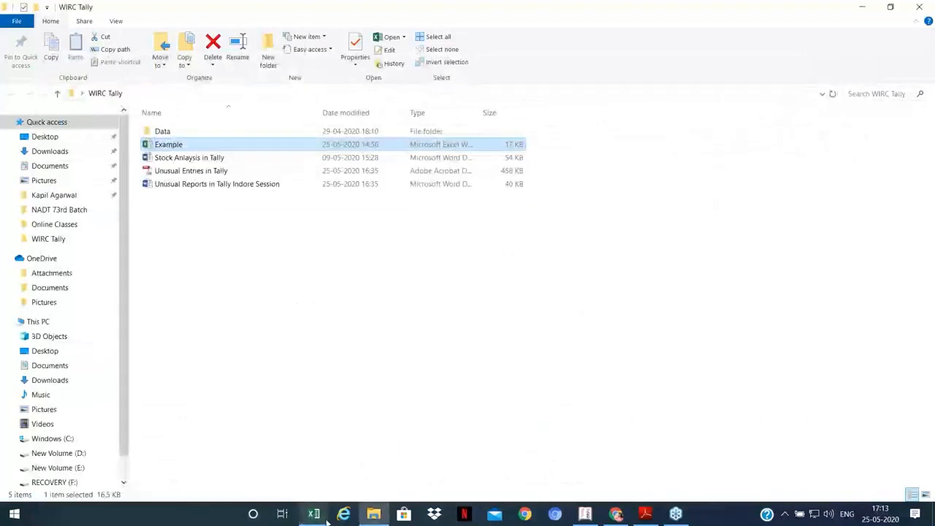
click(326, 520)
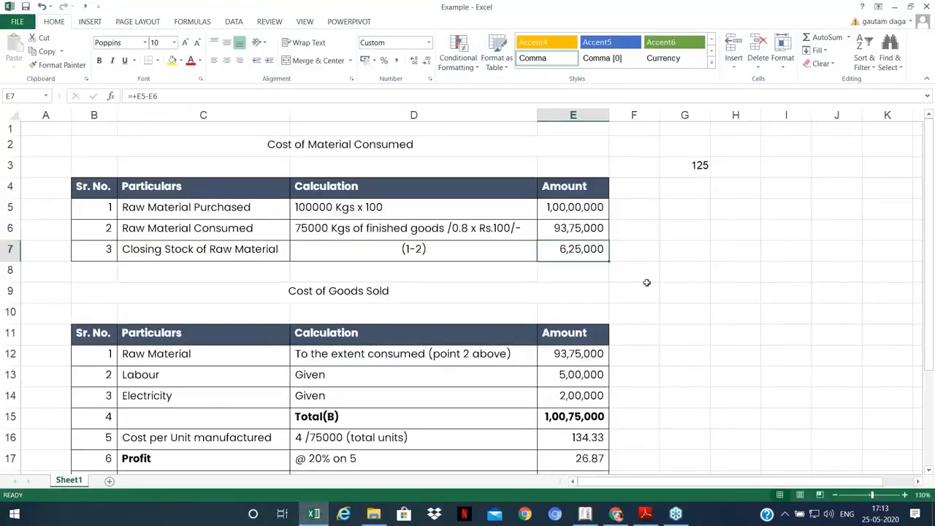
Step: Review the Labour, Electricity, Total(B) and cost-per-unit formulas in the manufacturing cost table
scroll(647, 283, down, 1)
scroll(647, 283, down, 1)
click(447, 239)
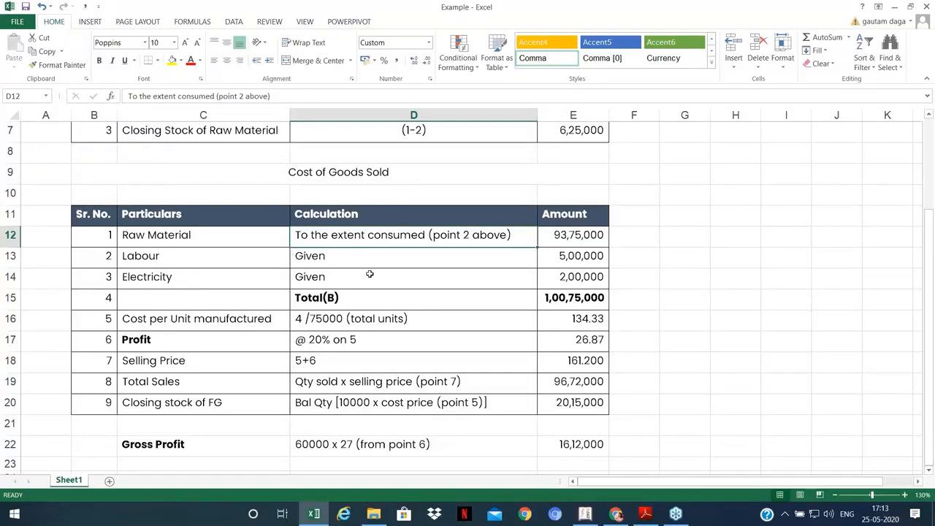
click(233, 256)
key(Right)
key(Right)
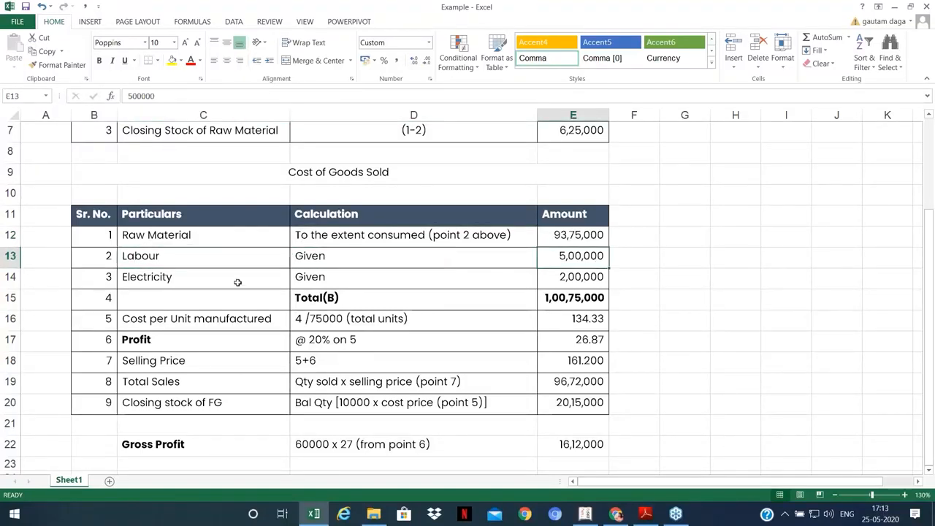
click(238, 280)
click(571, 279)
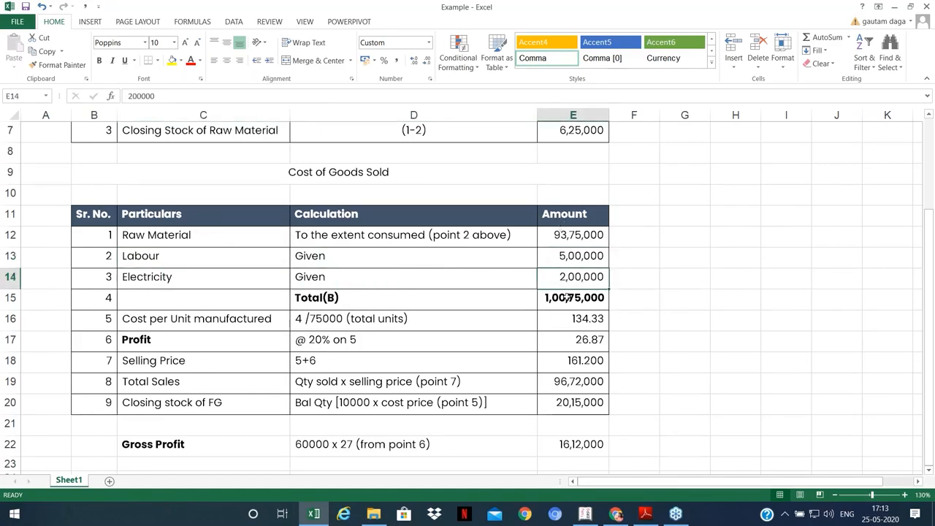
click(569, 298)
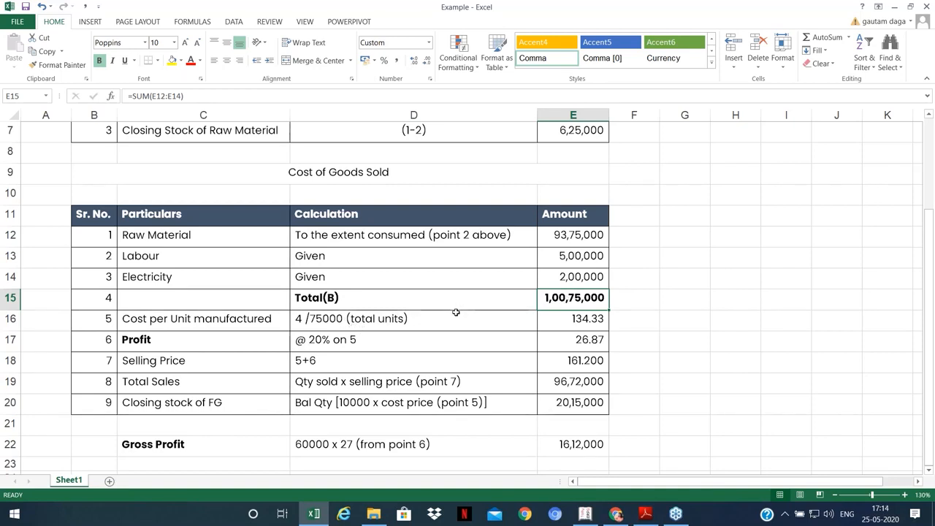
click(562, 322)
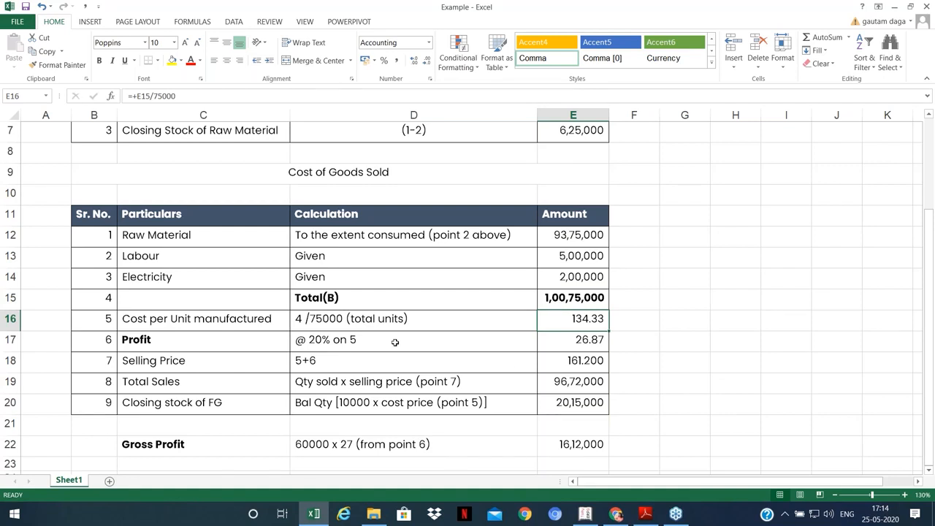
Step: Check the 20% profit, selling price, total sales and closing stock of FG formulas
click(395, 342)
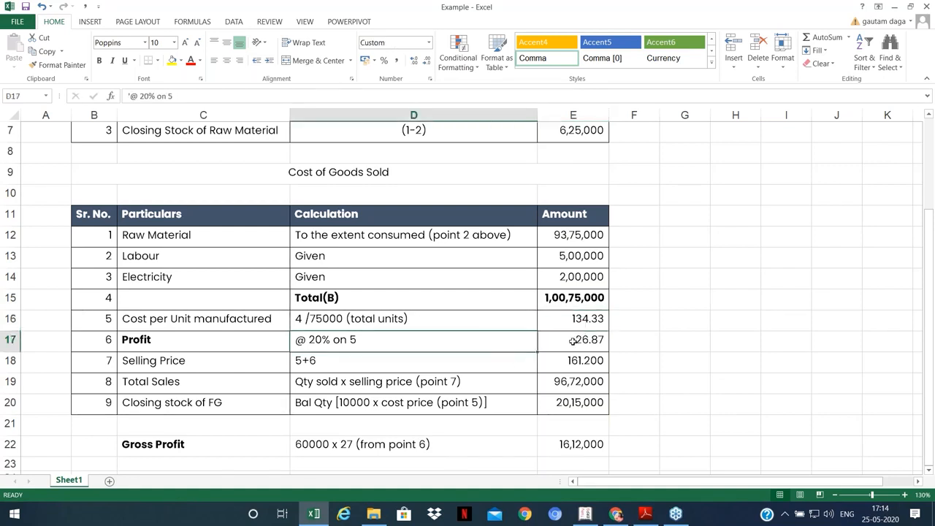
click(541, 342)
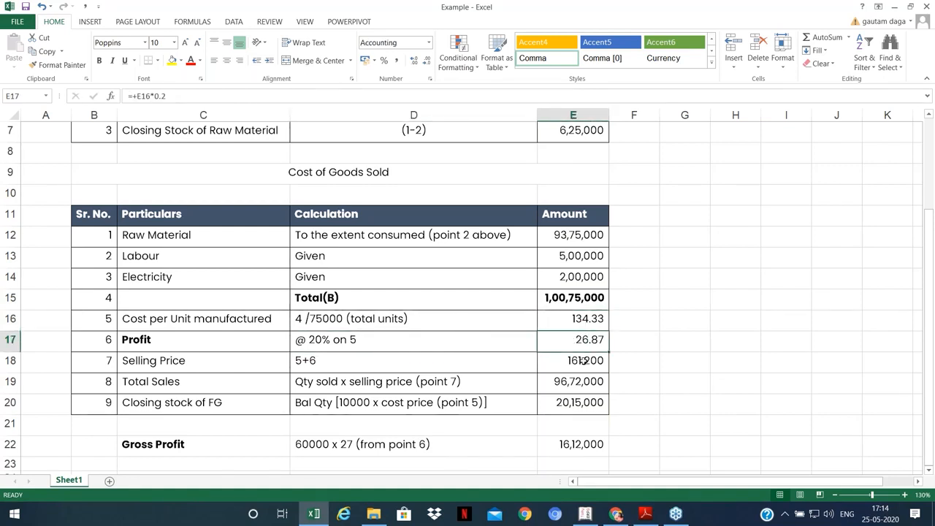
click(578, 360)
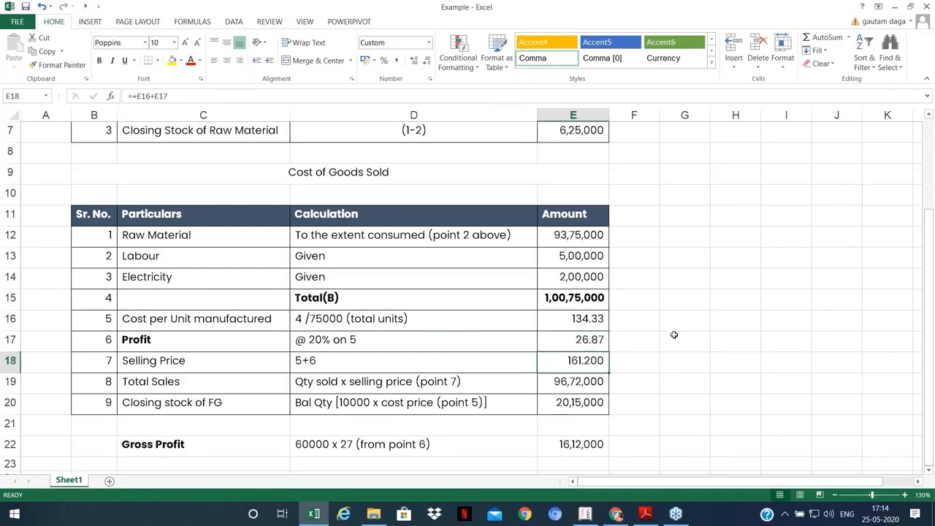
click(476, 387)
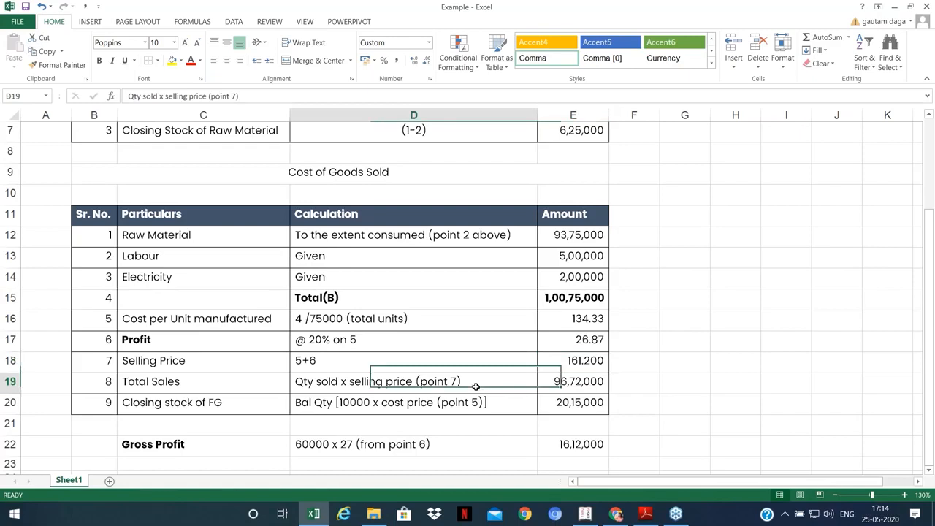
click(554, 380)
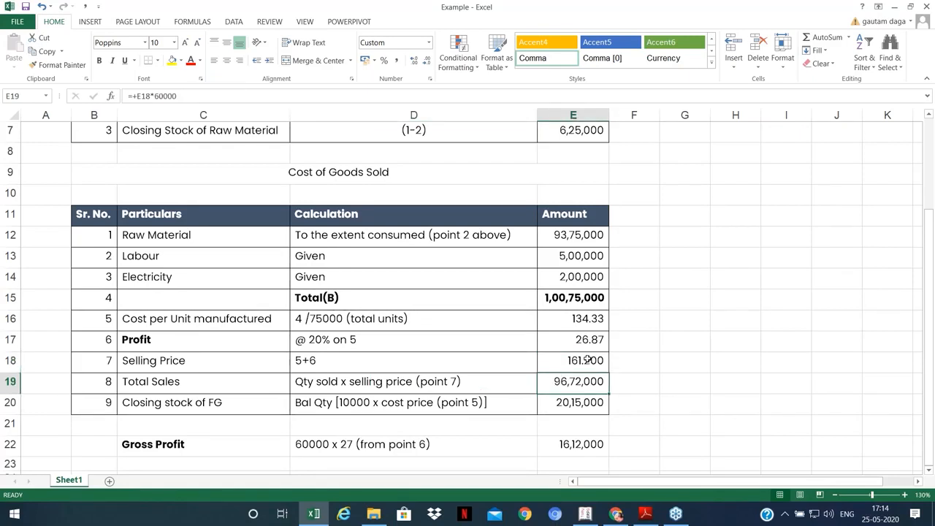
click(576, 406)
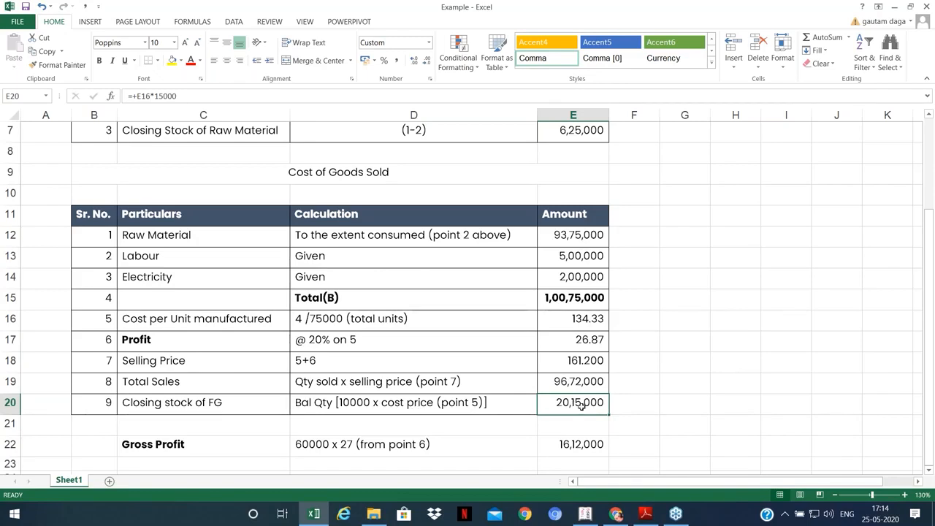
Step: Change the closing stock of FG note's quantity from 10000 to 15000
click(350, 402)
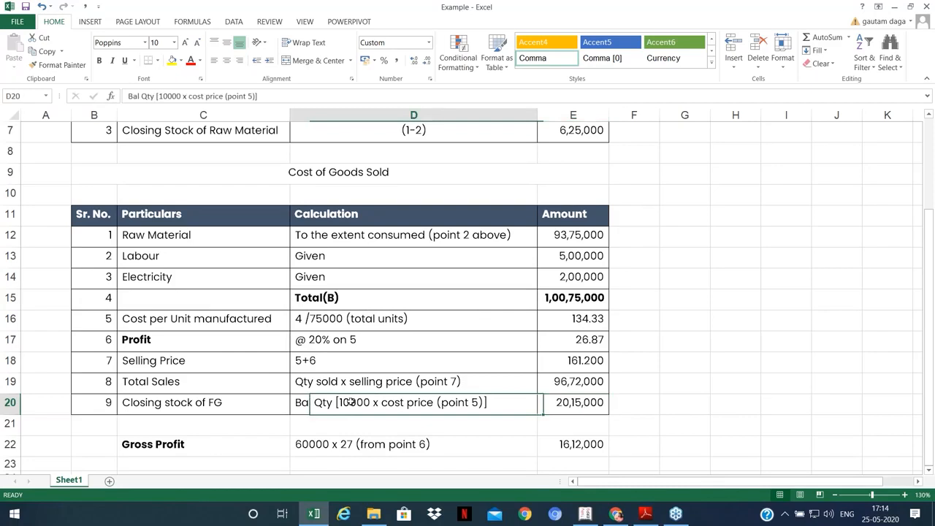
double_click(350, 403)
key(BackSpace)
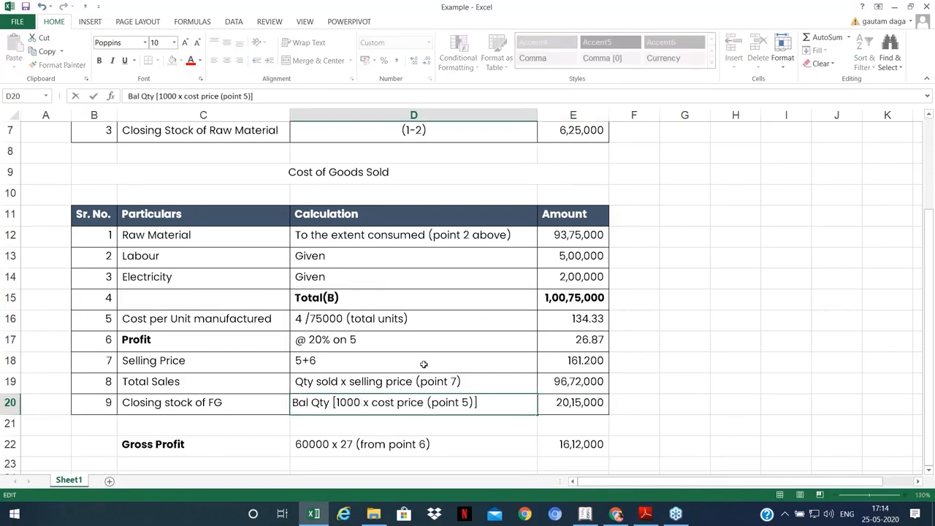
text(5)
key(Return)
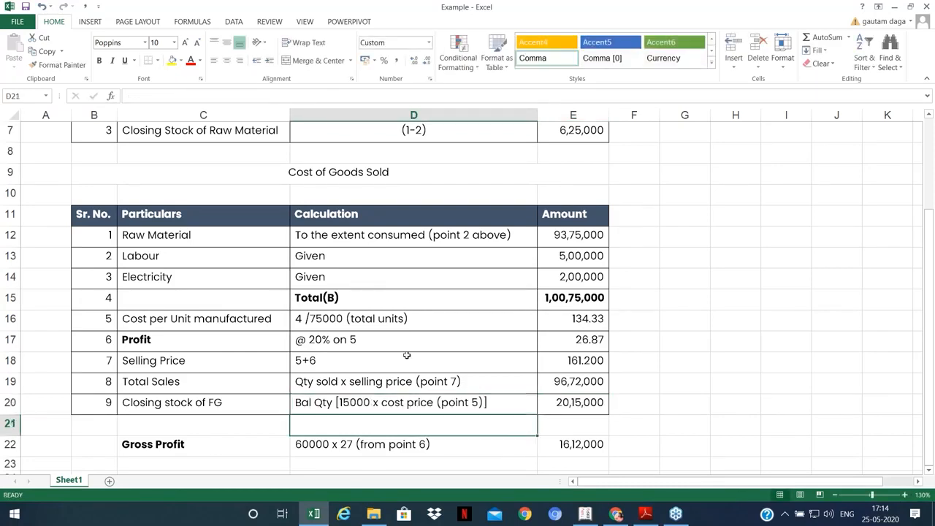
Step: Recheck the selling price, cost per unit and gross profit formulas, then bring up Tally's Profit & Loss report
click(586, 362)
click(587, 319)
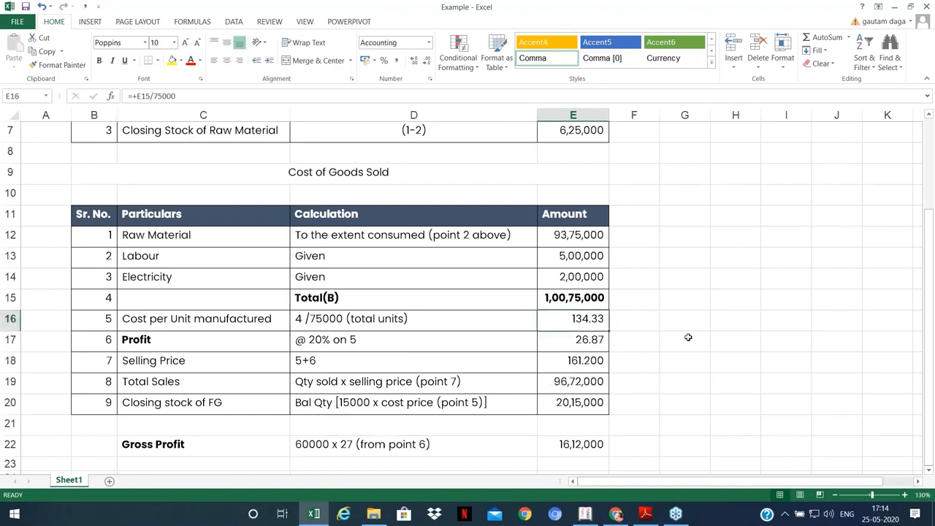
scroll(670, 373, down, 2)
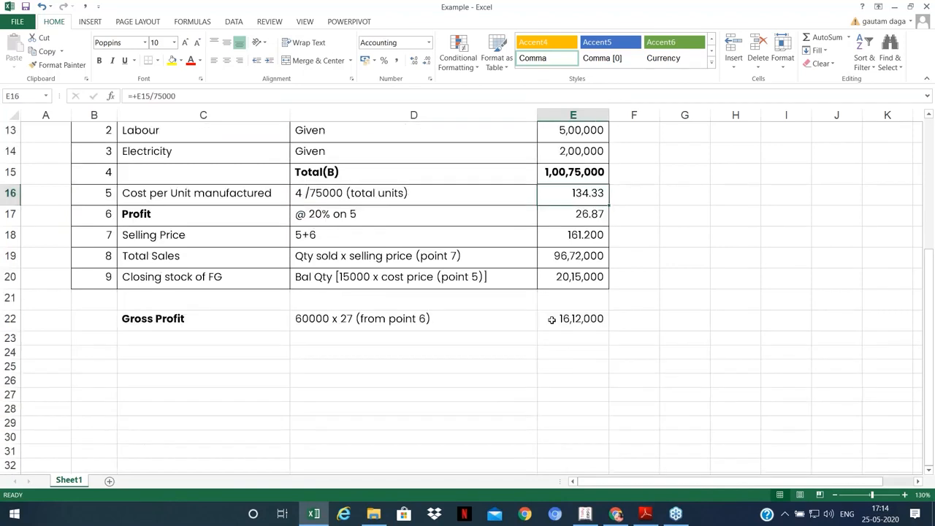
click(557, 314)
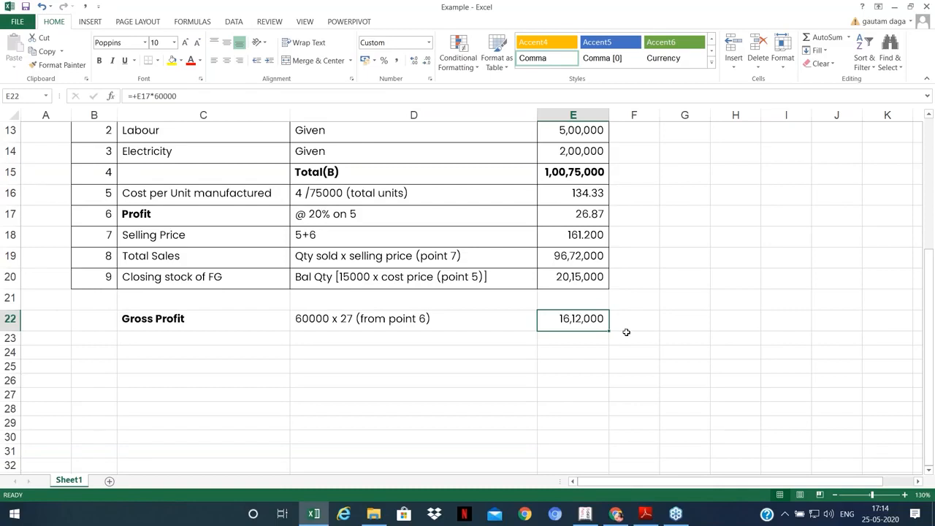
scroll(626, 330, up, 1)
scroll(626, 331, up, 4)
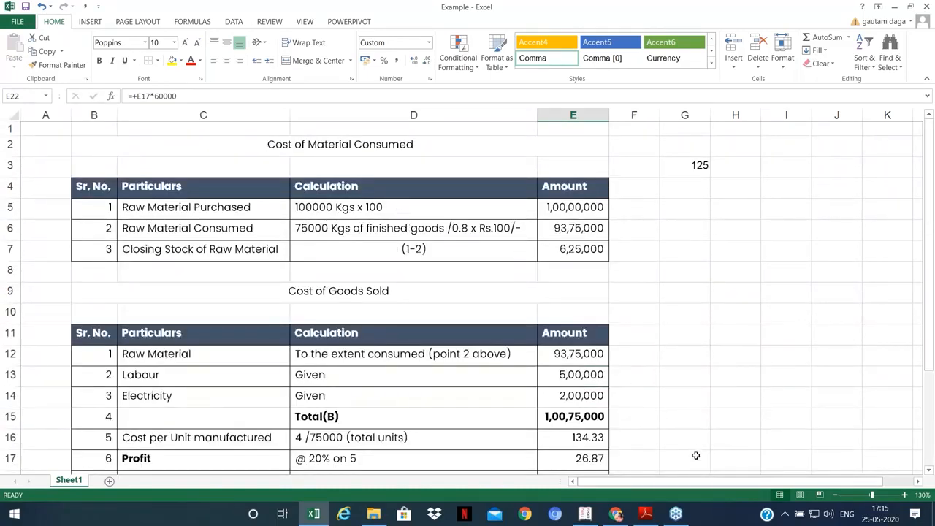
click(585, 514)
key(Up)
key(Up)
key(Up)
key(Up)
key(Up)
key(Up)
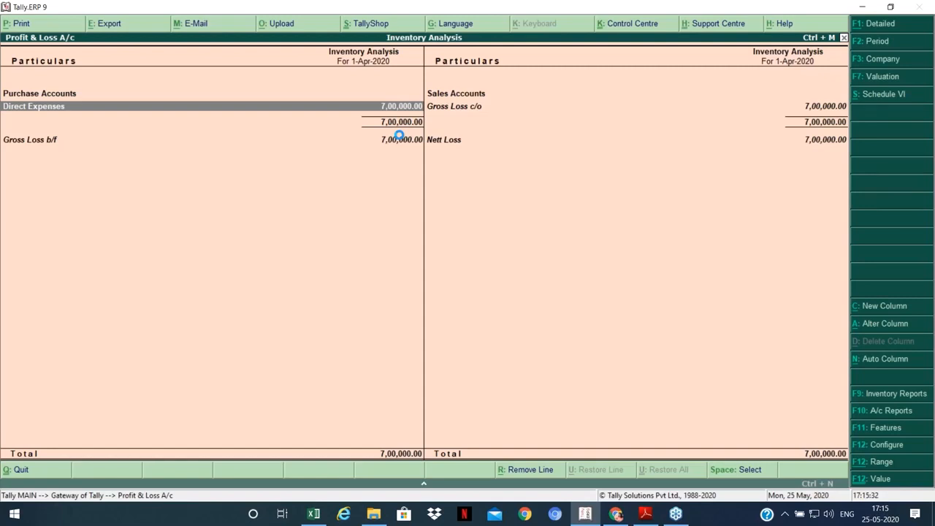
Step: View the 7,00,000 Direct Expenses group summary, then close the Profit & Loss report
key(Return)
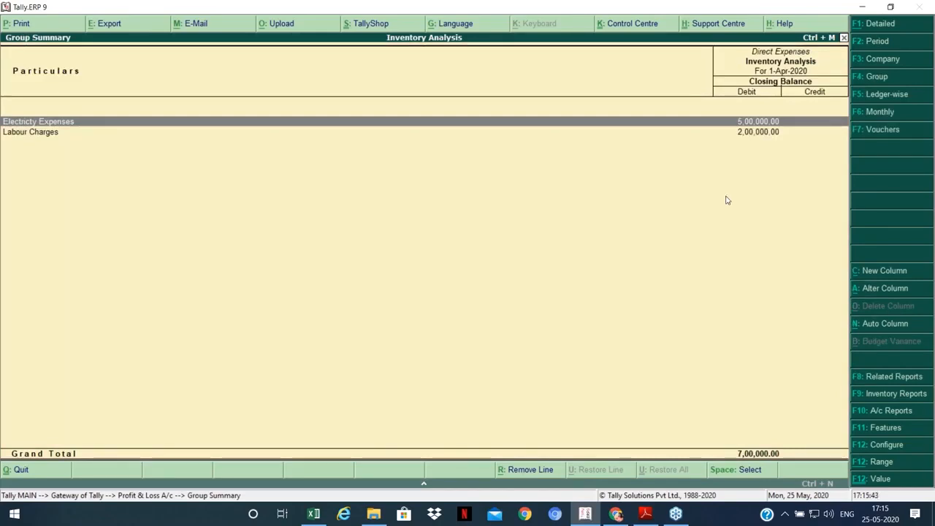
key(Escape)
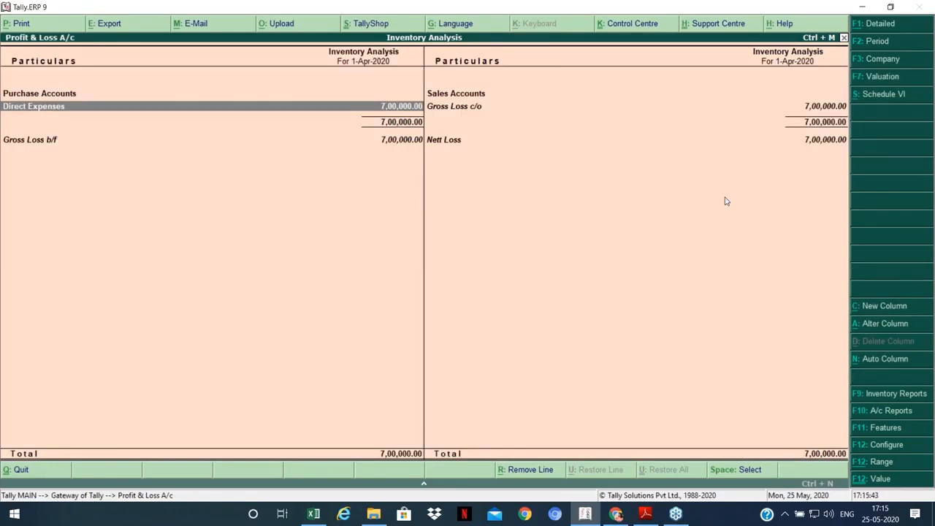
key(Escape)
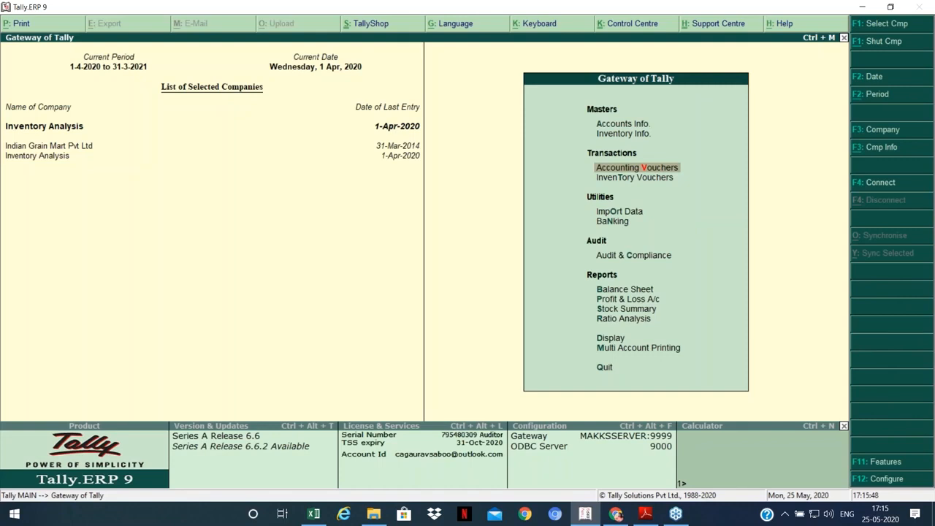
Step: Start a payment debiting Purchases and create stock item Raw Chillies under Spices in Kgs
key(Return)
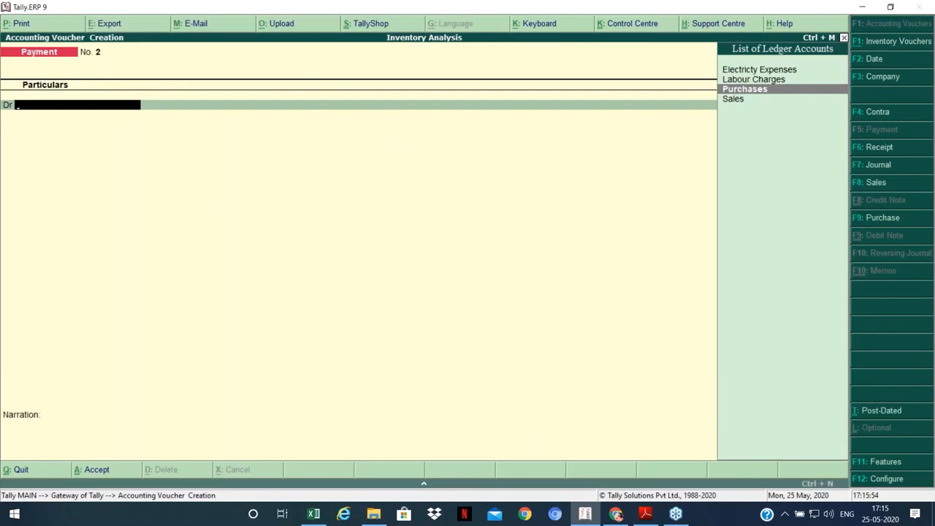
key(Return)
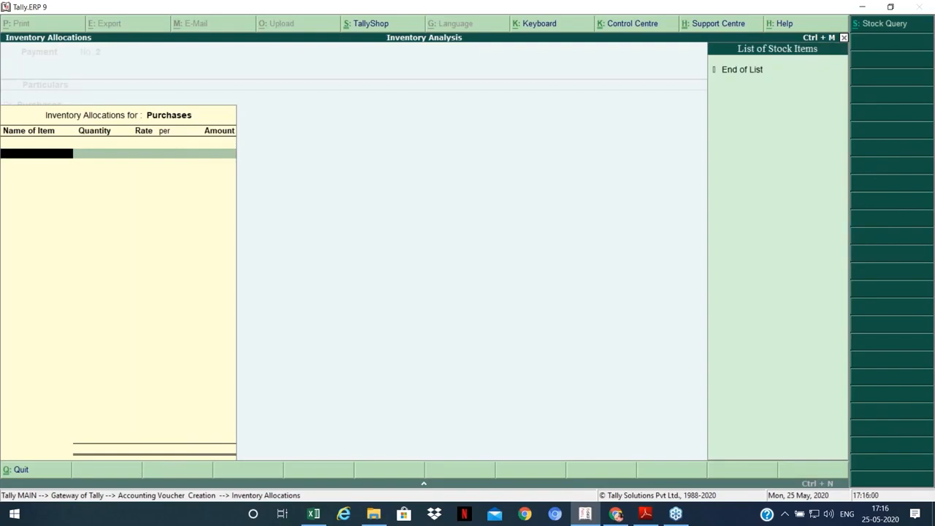
key(alt+c)
text(Raw Ch)
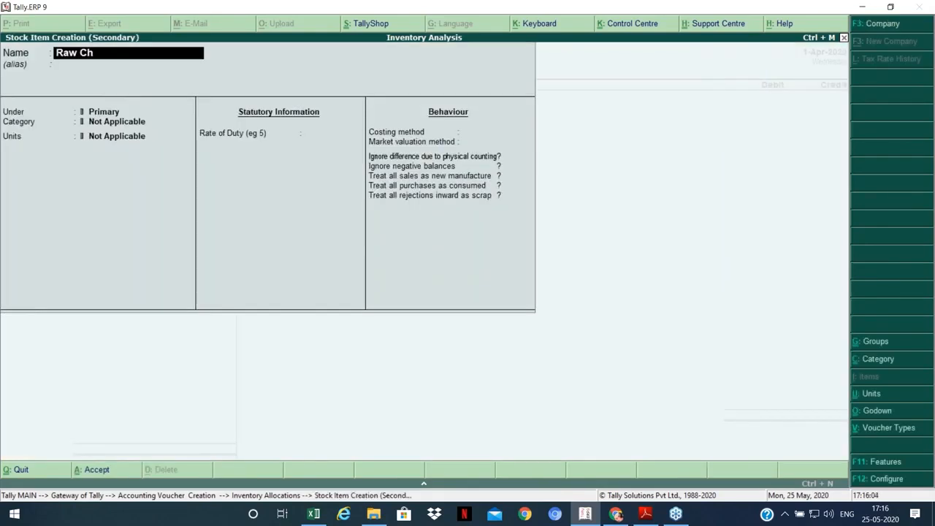
text(illies)
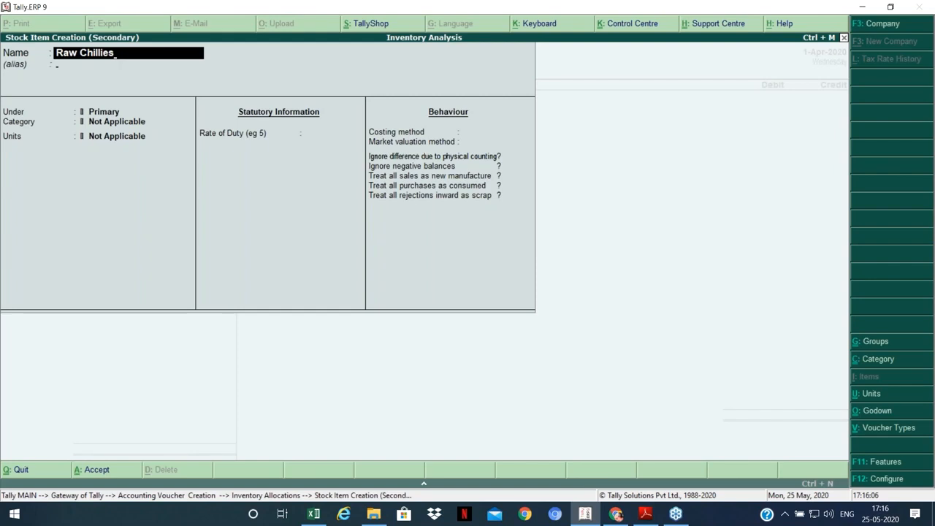
key(Return)
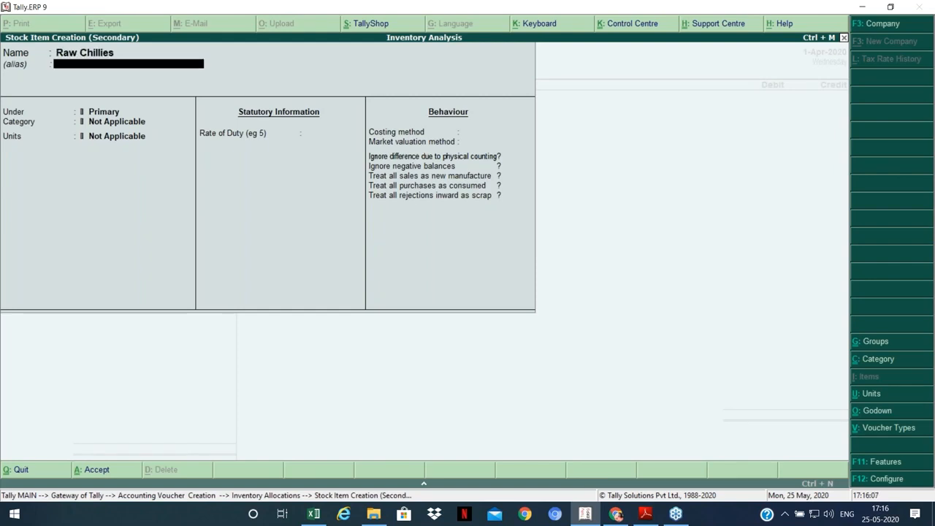
key(Return)
key(Return)
key(Down)
key(Return)
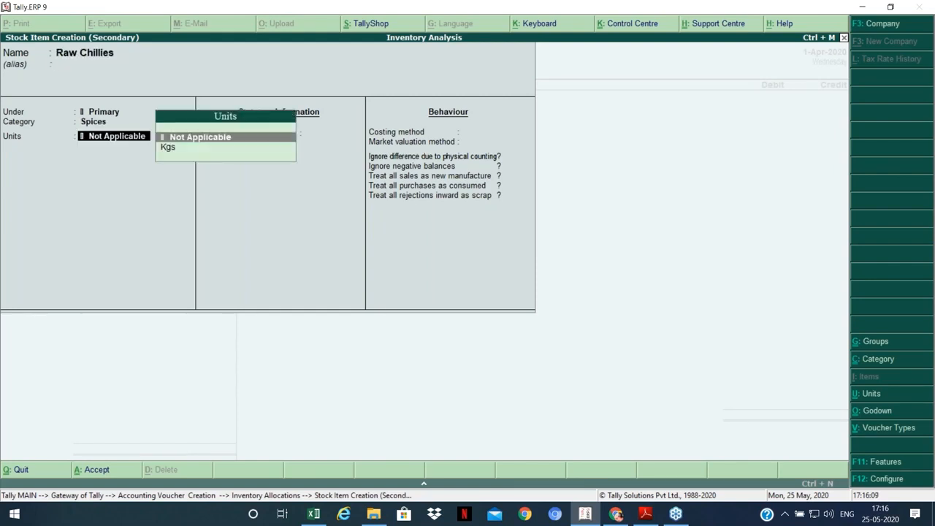
key(Down)
key(Return)
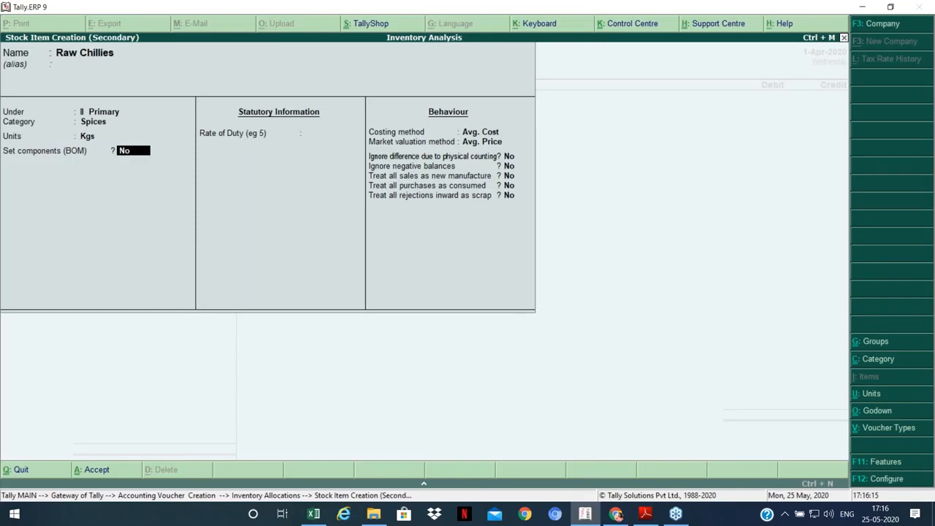
key(ctrl+a)
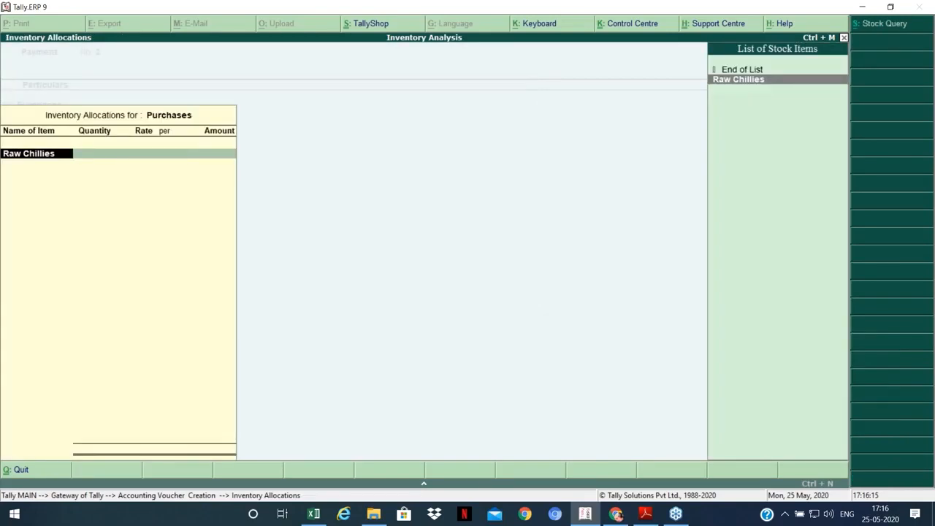
Step: Allocate 1,00,000 Kgs of Raw Chillies at 100 per Kg, credit Cash and save the voucher
key(Return)
text(1,00,00)
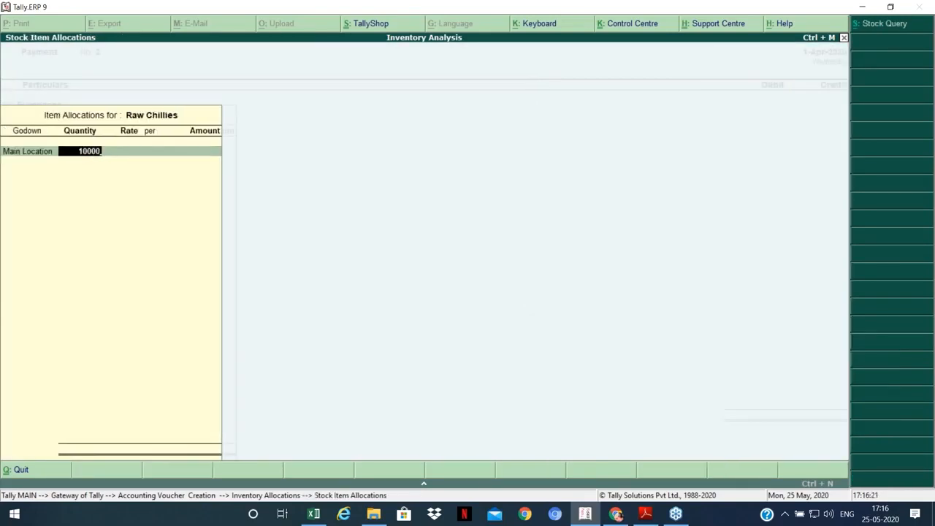
text(0)
key(Return)
text(100)
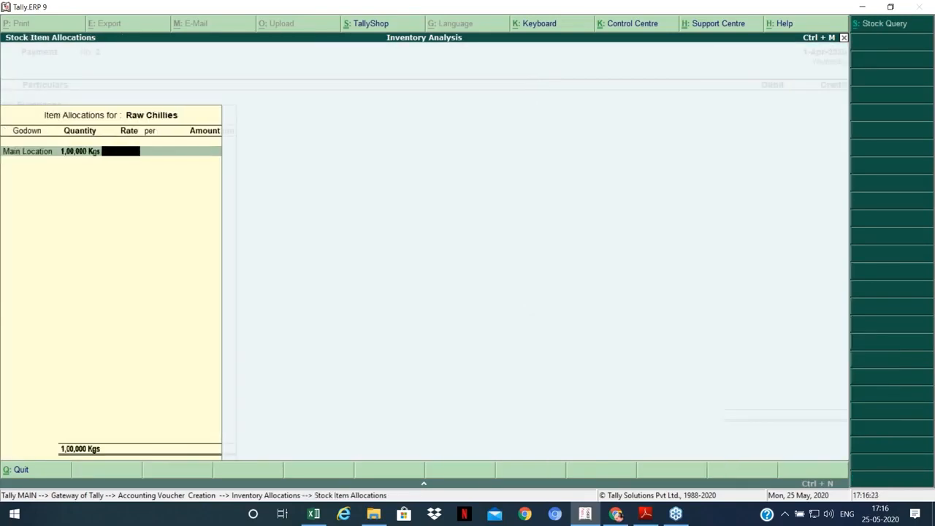
key(Return)
key(Return)
key(Return)
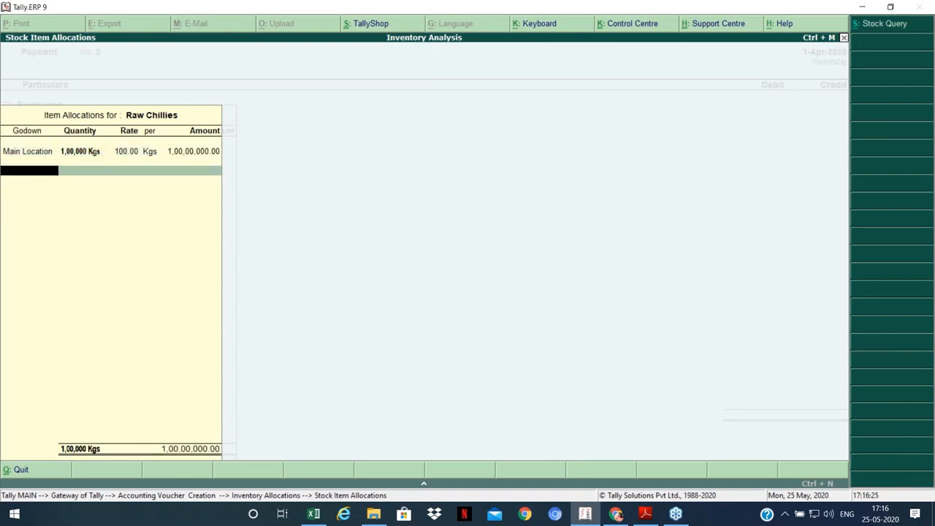
key(Return)
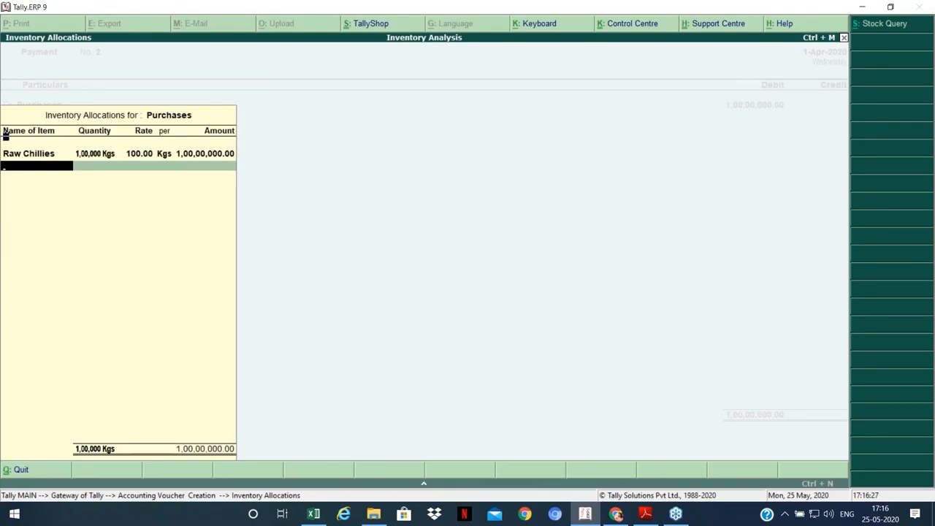
key(Return)
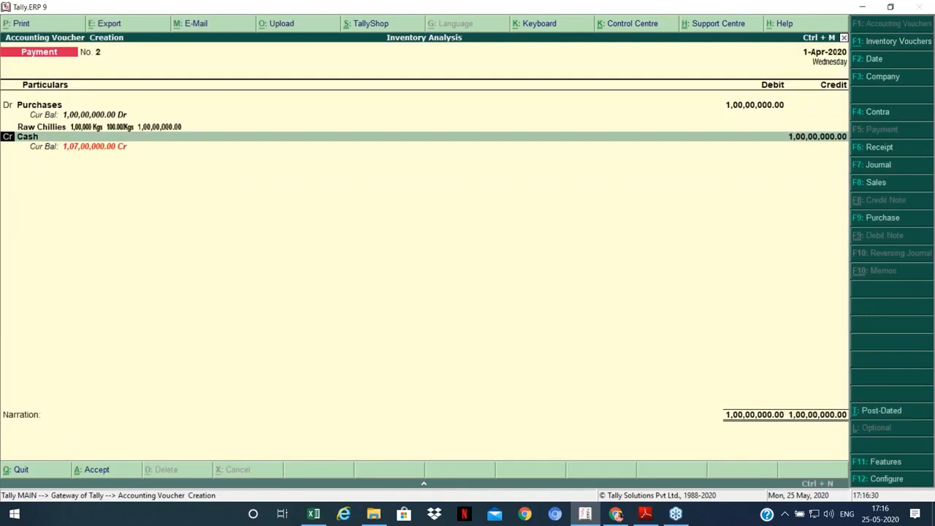
key(Return)
key(Return)
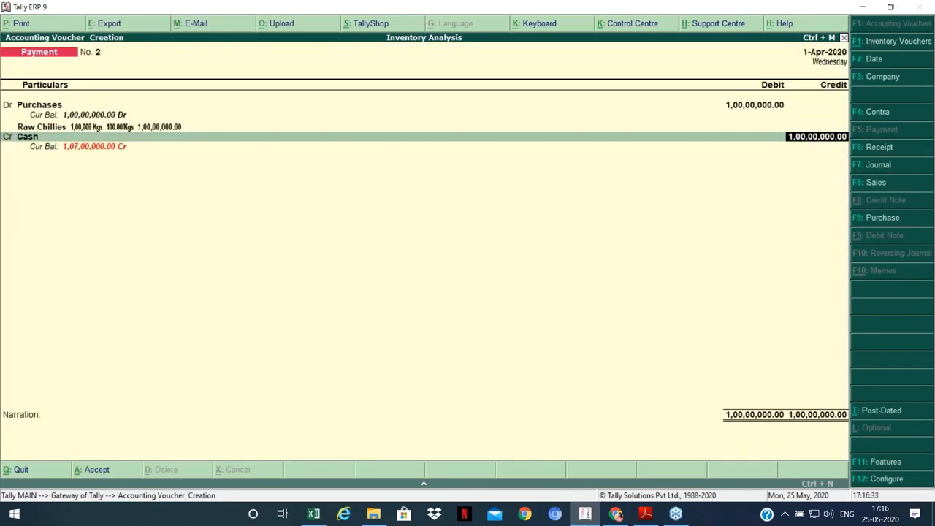
key(Return)
key(Return)
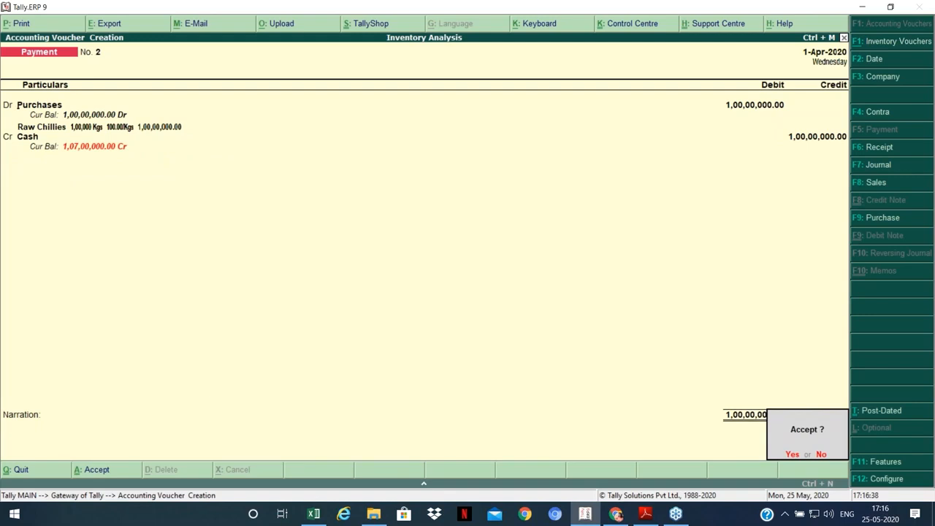
key(Return)
key(Escape)
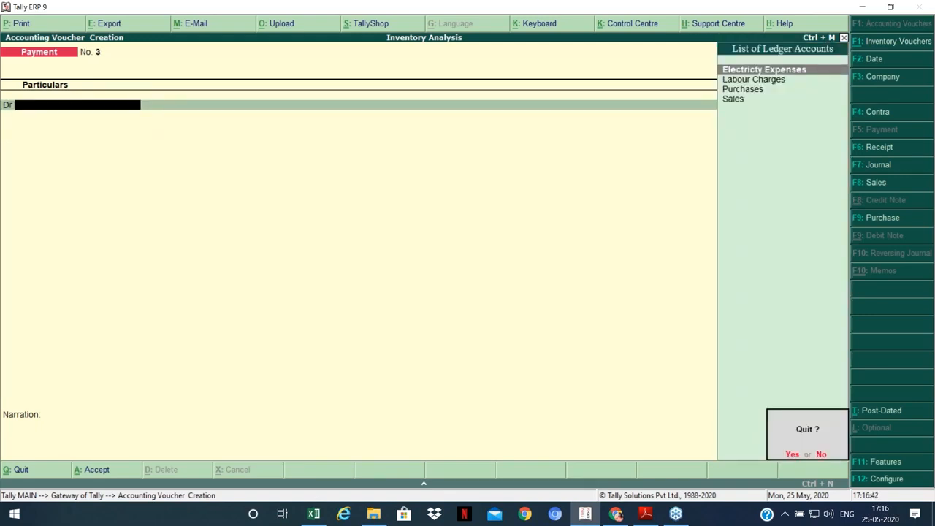
Step: Quit the payment voucher and an empty stock journal without saving, returning to Gateway of Tally
key(Return)
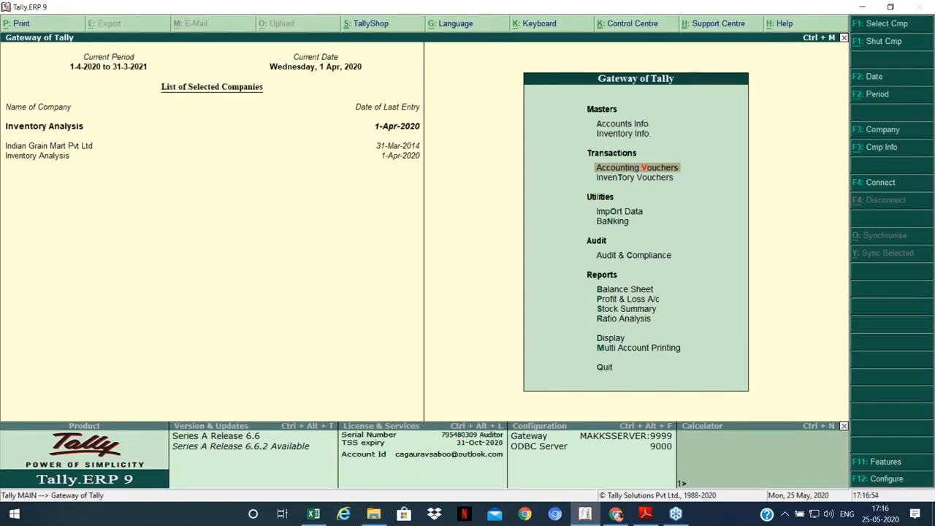
key(Down)
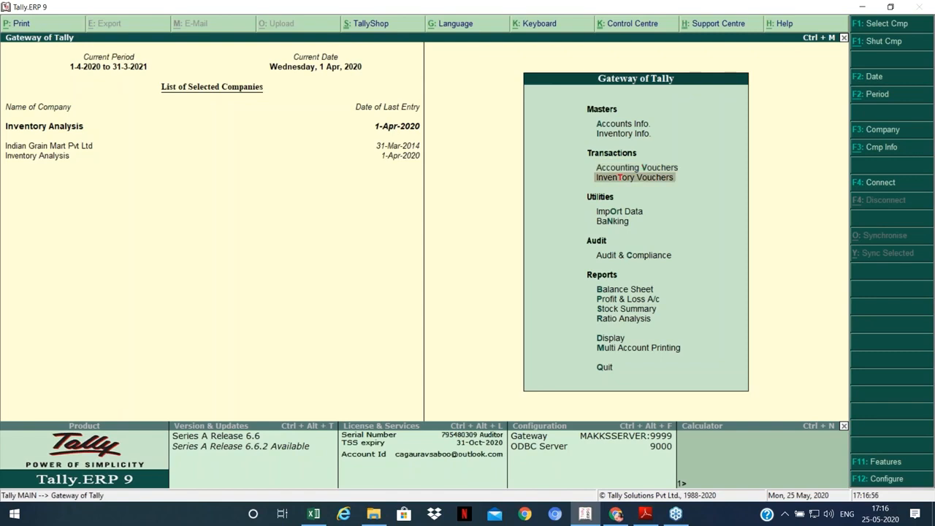
key(Return)
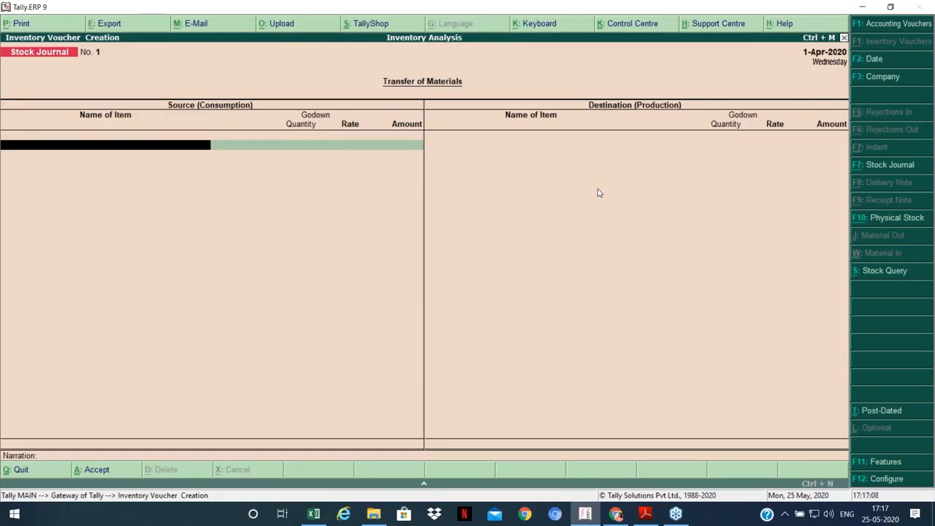
key(Escape)
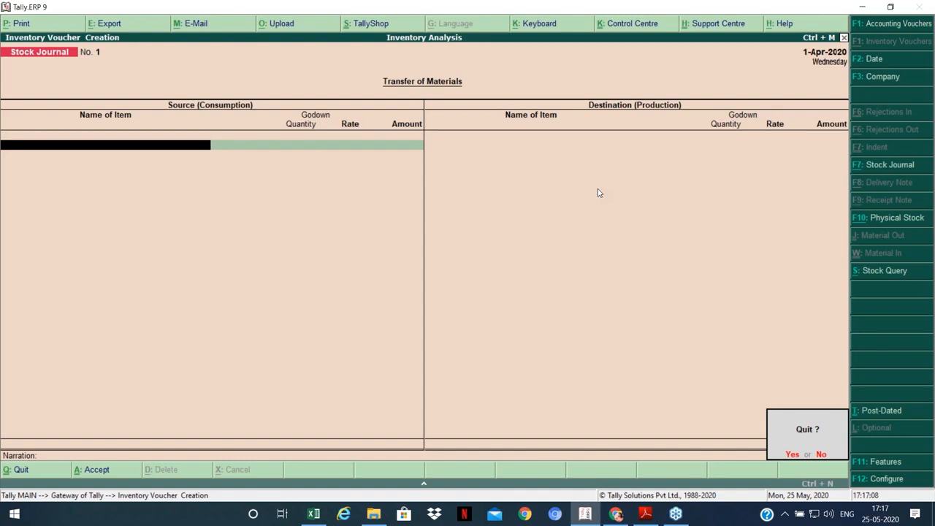
key(y)
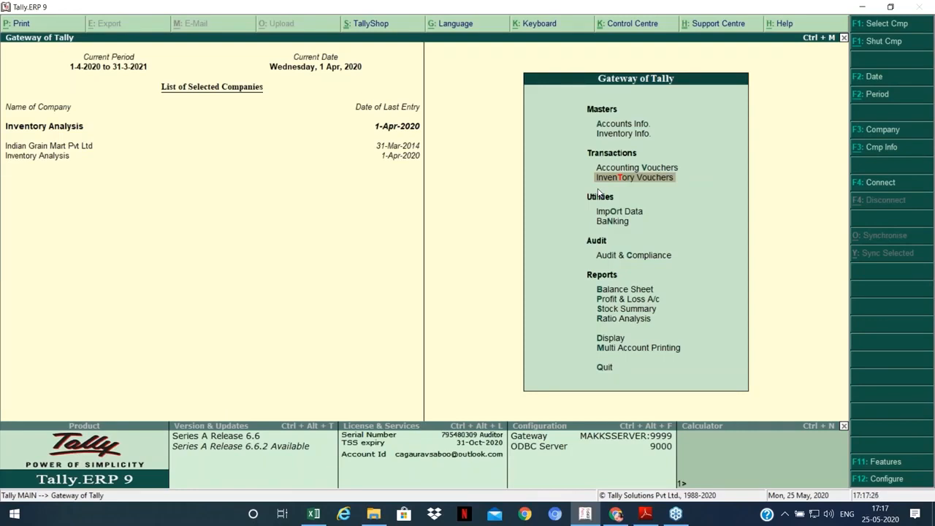
key(Up)
key(Up)
key(Up)
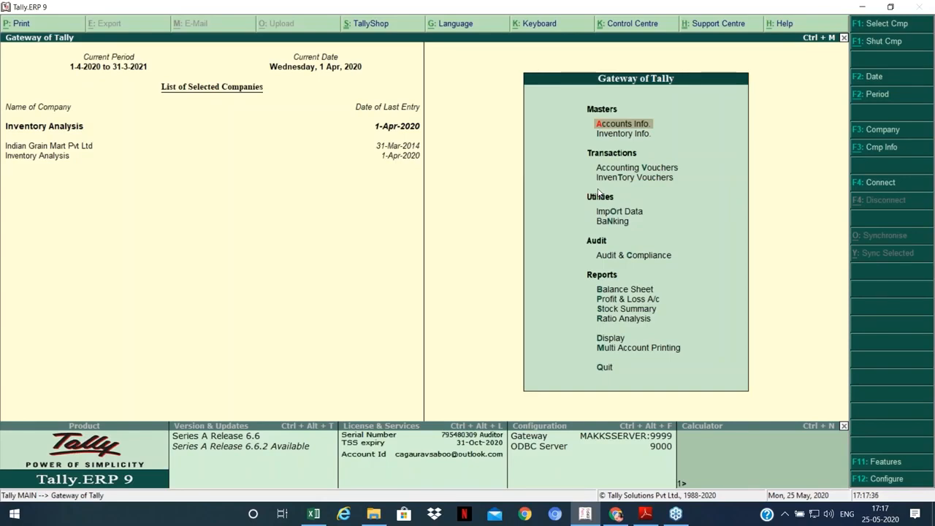
Step: Start a new stock item named Chilly Powder, with advanced entries set to No in F12 settings
key(Down)
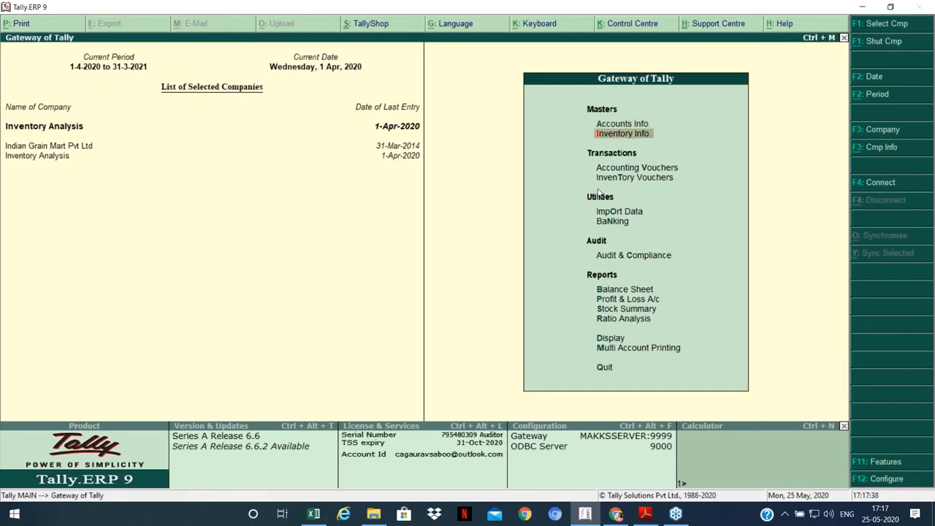
key(Up)
key(Down)
key(Return)
key(i)
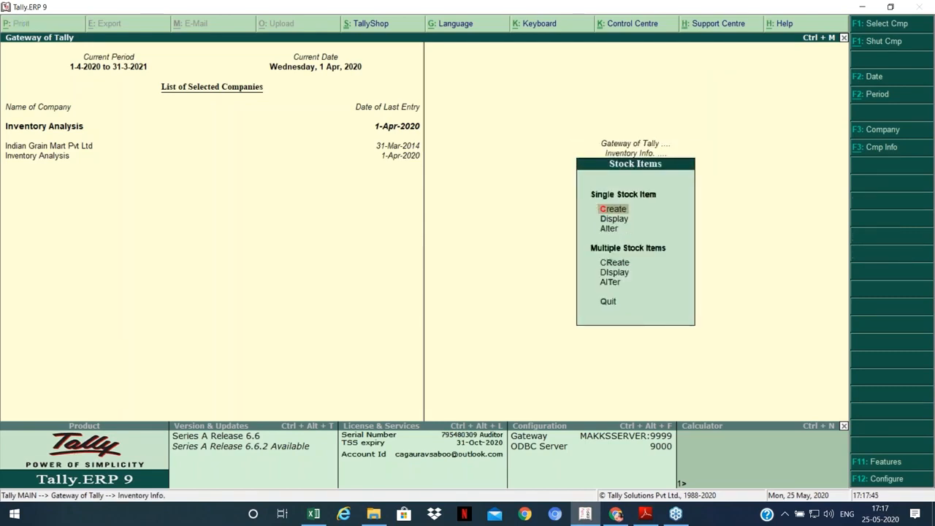
key(Return)
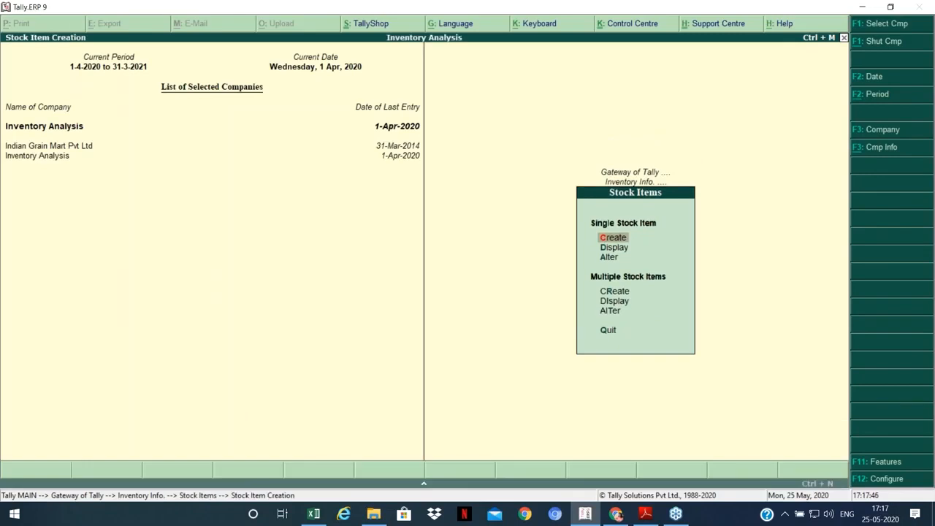
key(F12)
key(Return)
key(Return)
text(n)
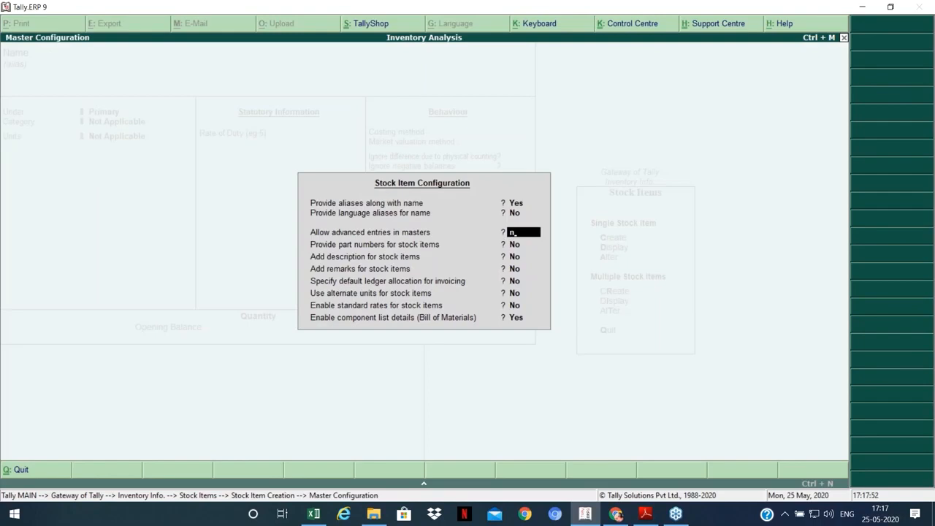
key(ctrl+a)
text(Chill)
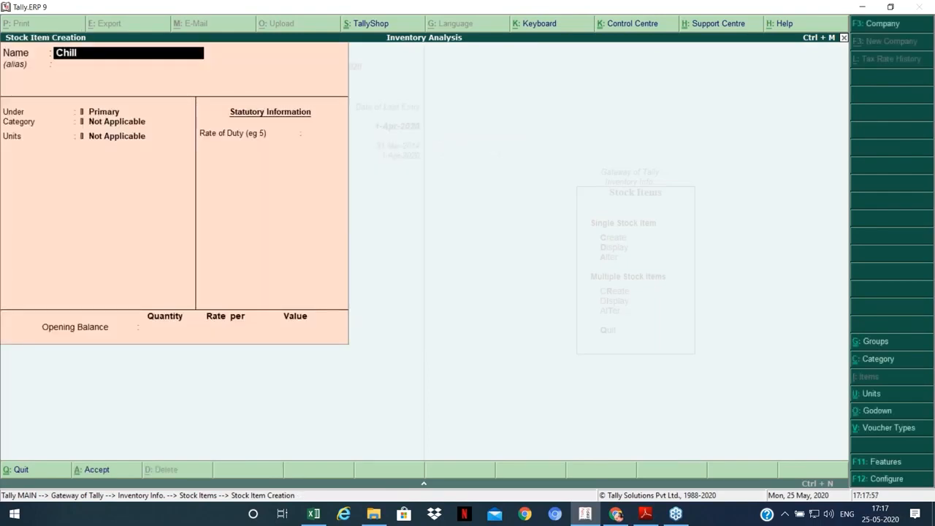
text(y Powder)
key(Return)
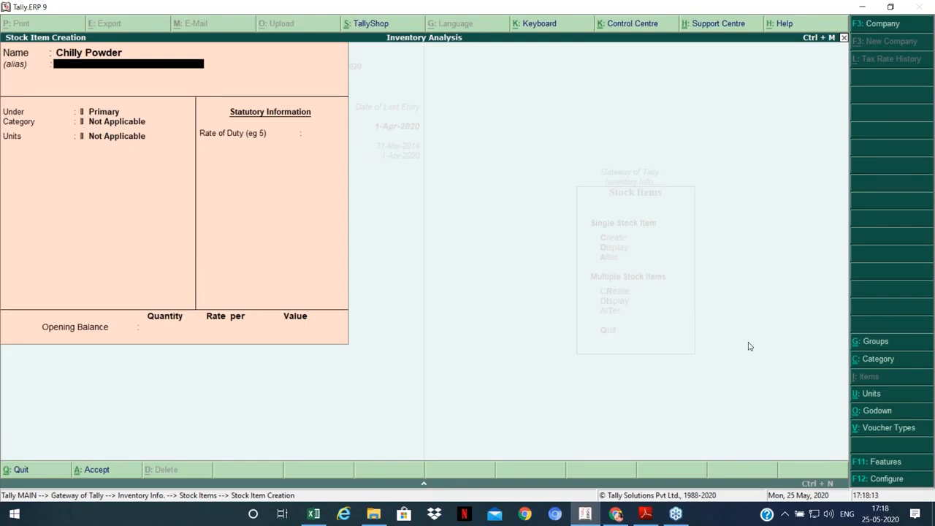
Step: Enable bill of materials in F12, then set category Spices, unit Kgs and components Yes
key(F12)
key(Return)
key(Return)
key(Return)
key(Return)
key(Return)
key(Return)
key(Return)
key(Return)
key(Return)
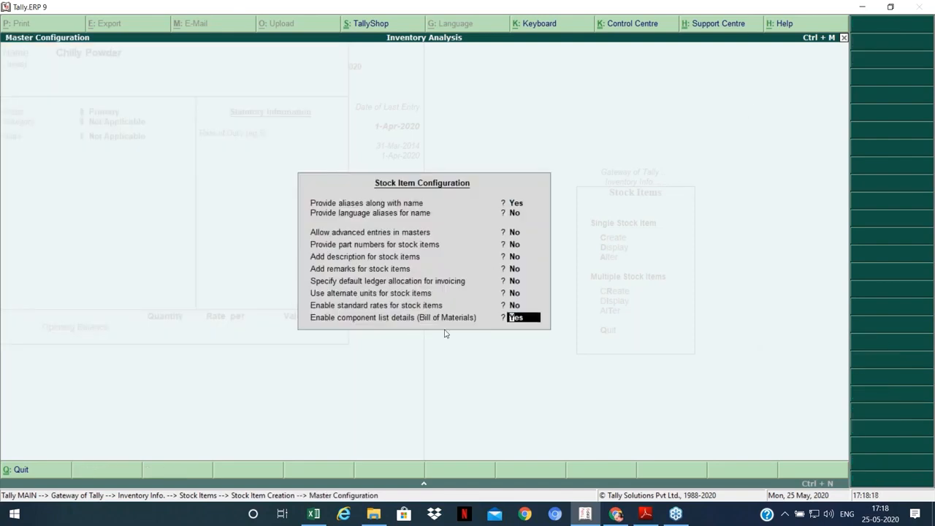
text(y)
key(Return)
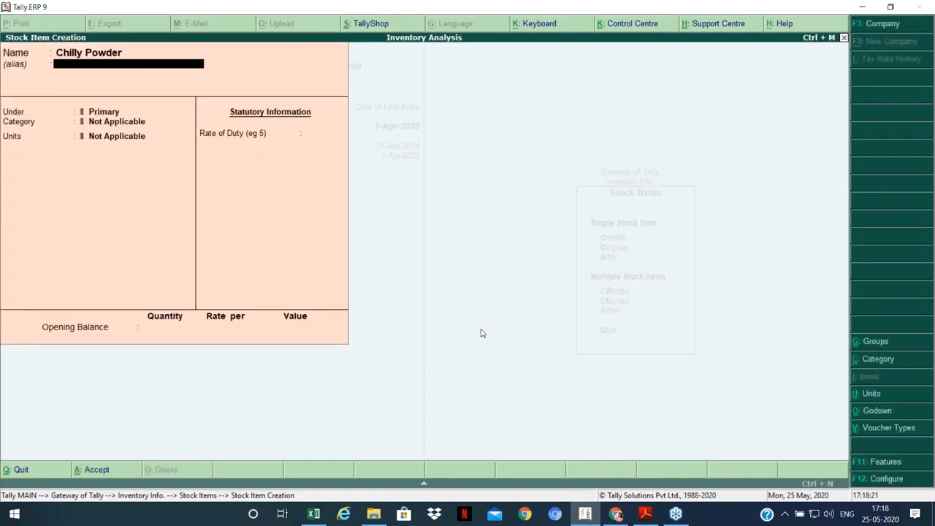
key(Return)
key(Return)
key(Down)
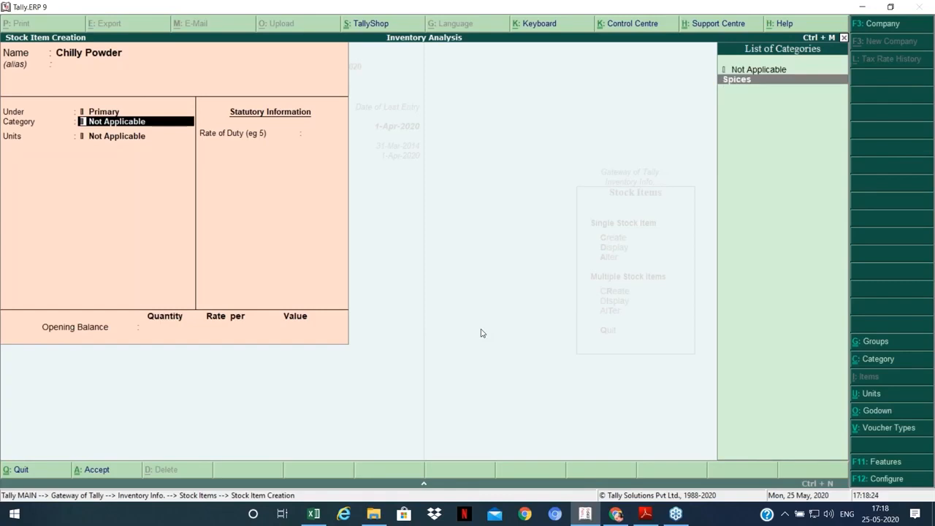
key(Return)
key(Down)
key(Return)
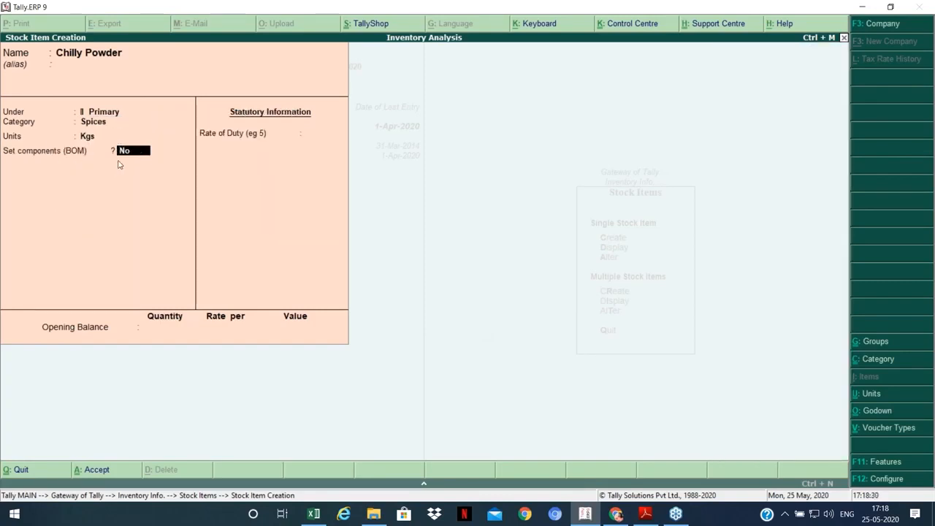
text(y)
key(Return)
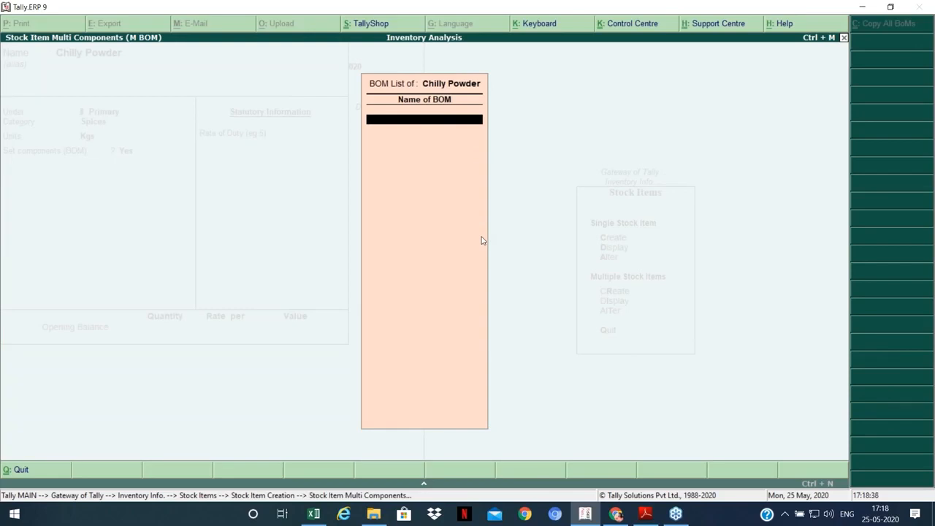
Step: Enter Chilly Powder as the BOM name to open its component table
text(Chilly Powder)
key(Return)
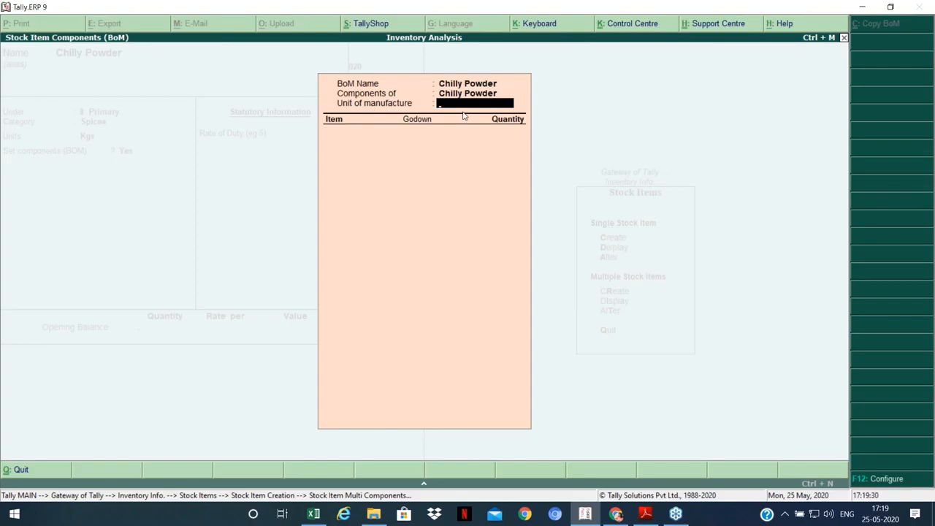
Step: Set 100 Kgs as unit of manufacture with 125 Kgs Raw Chillies from Main Location
text(100)
key(Return)
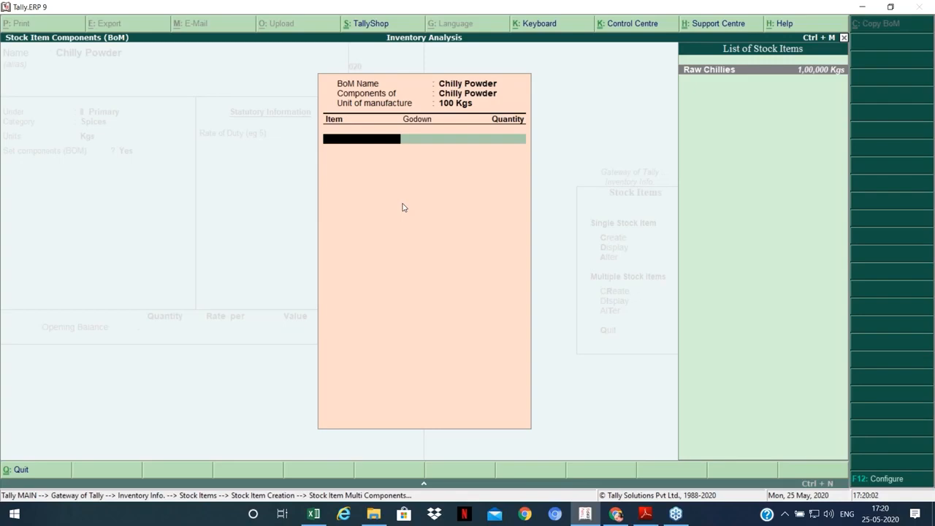
key(Return)
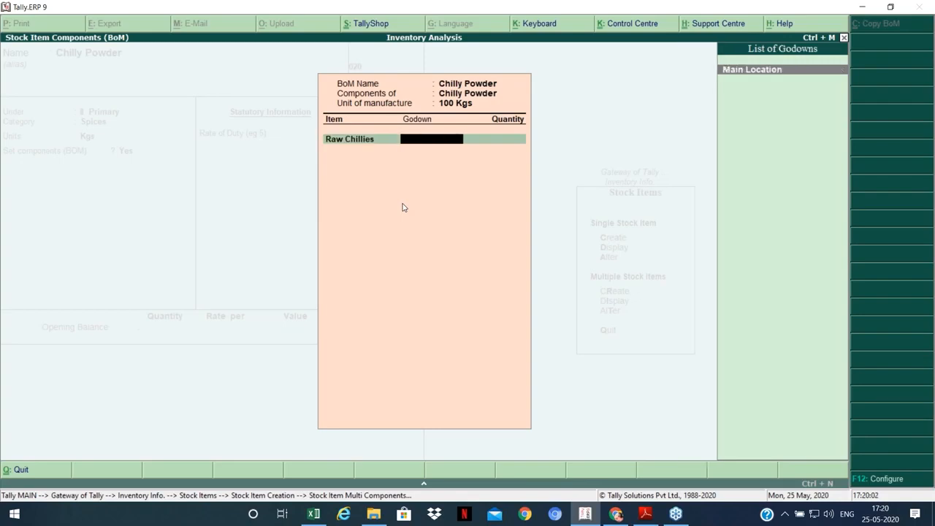
key(Return)
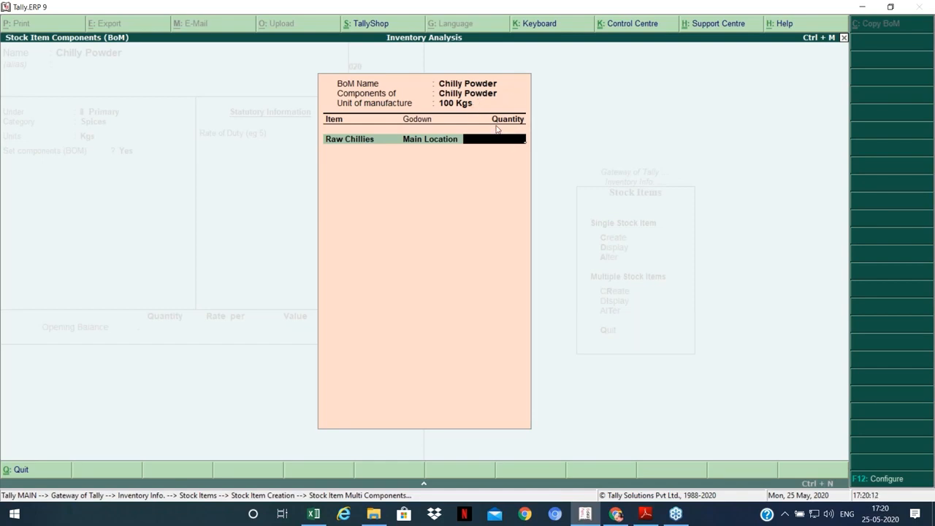
text(125)
key(Return)
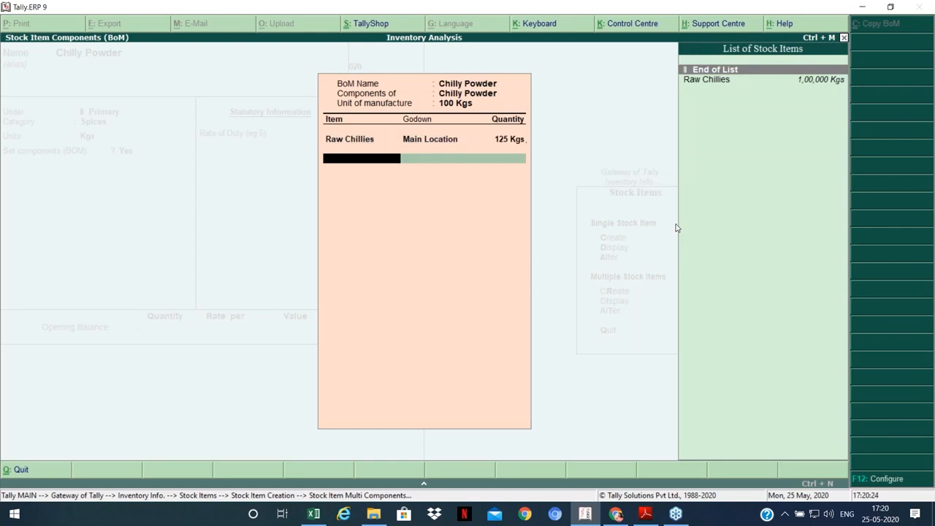
key(Return)
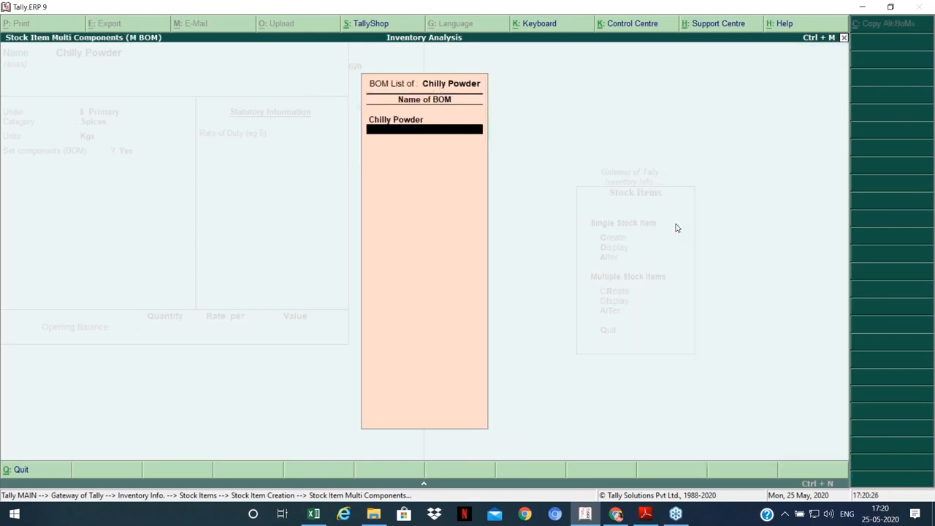
key(Return)
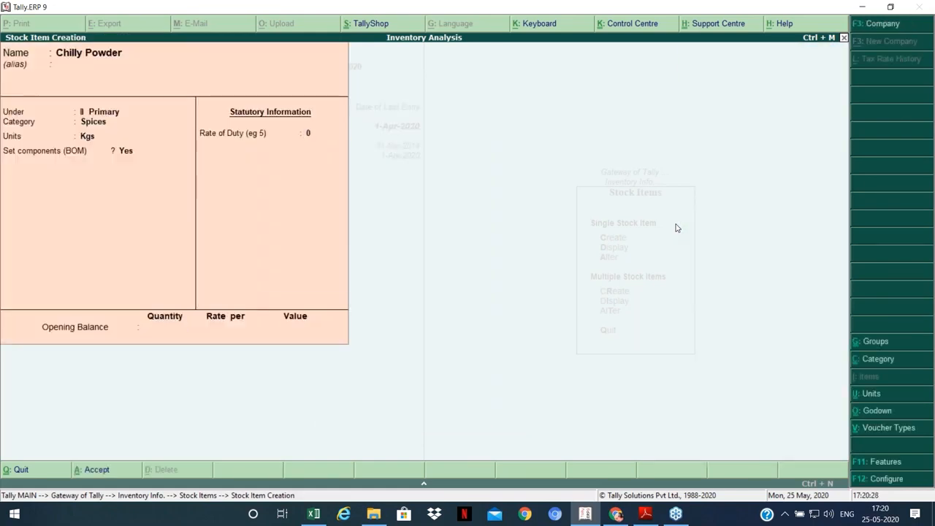
Step: Save the Chilly Powder stock item and quit stock item creation
key(Return)
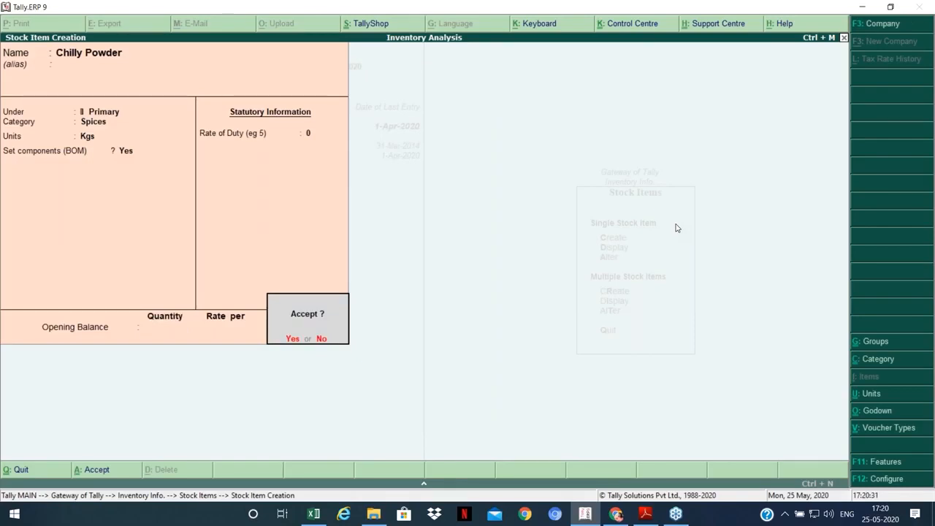
key(Return)
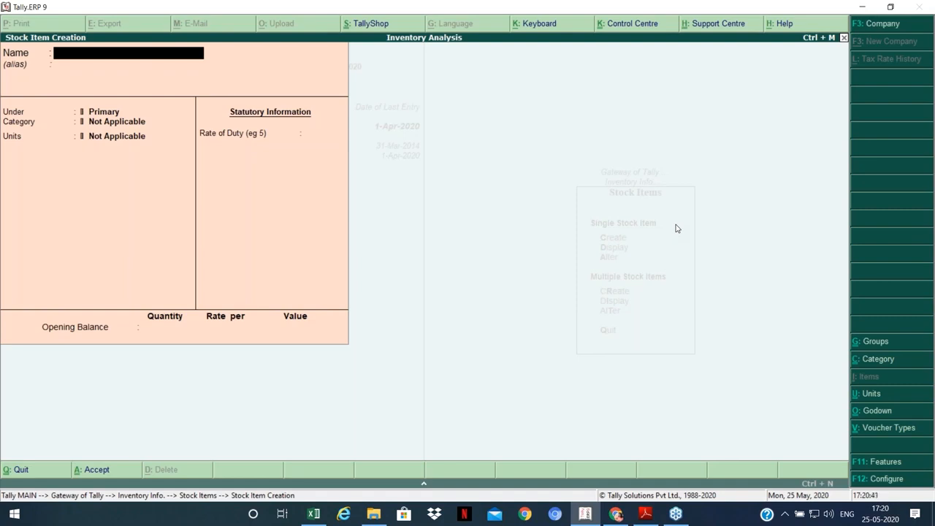
key(Escape)
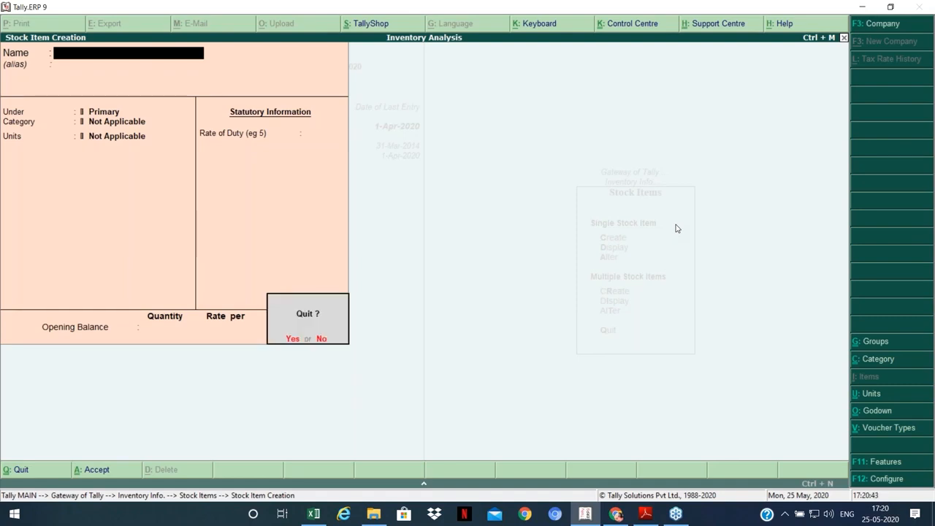
key(y)
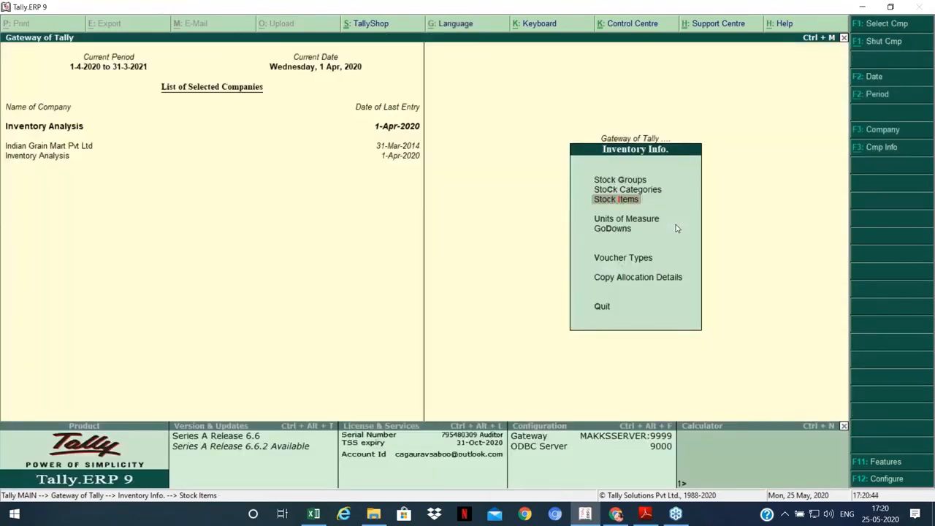
Step: Return to Gateway of Tally, open Accounts Info, and move toward the voucher type masters
key(Escape)
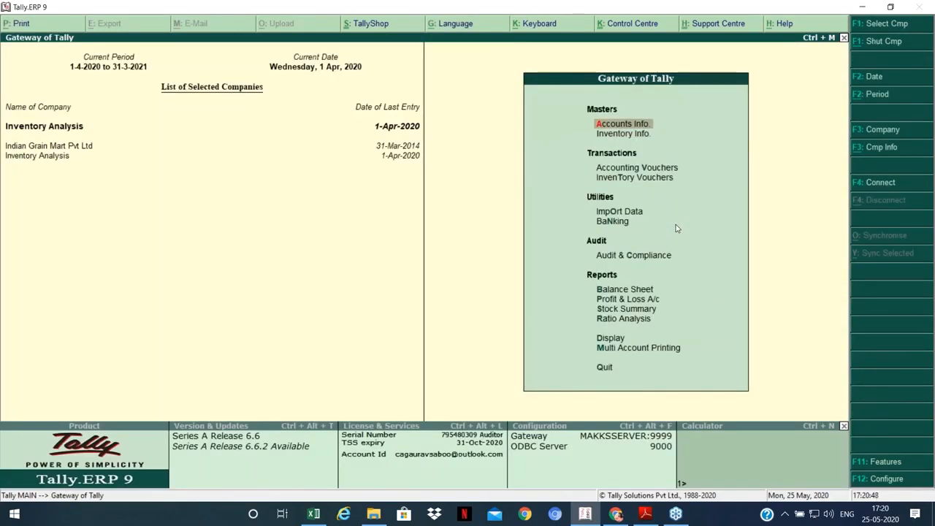
key(Return)
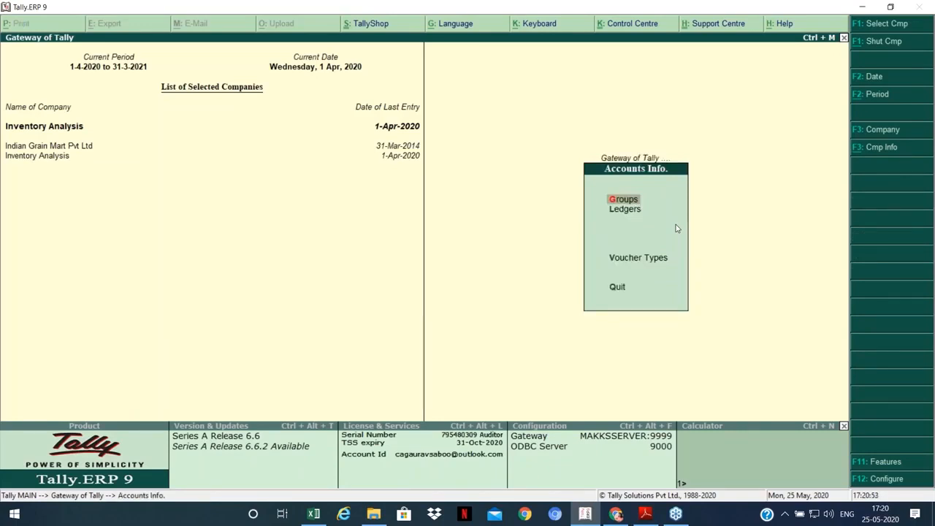
key(Escape)
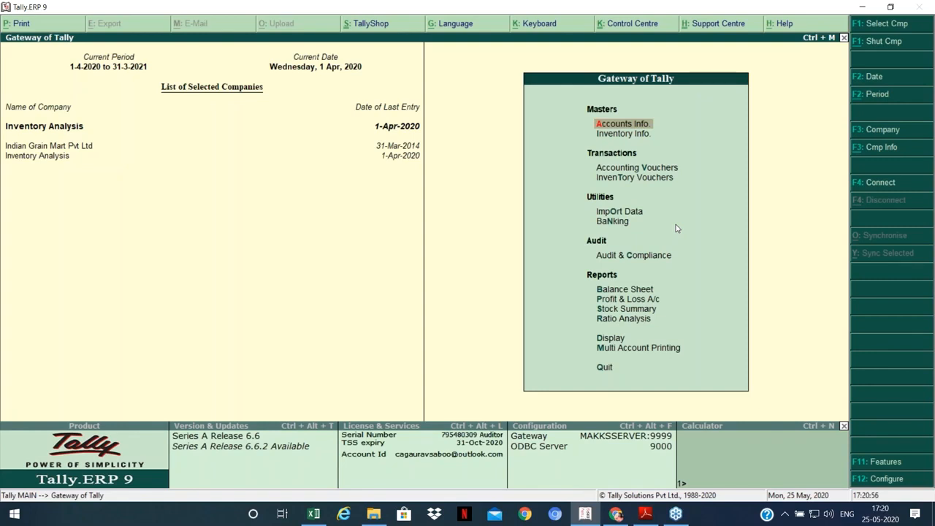
key(Down)
key(Down)
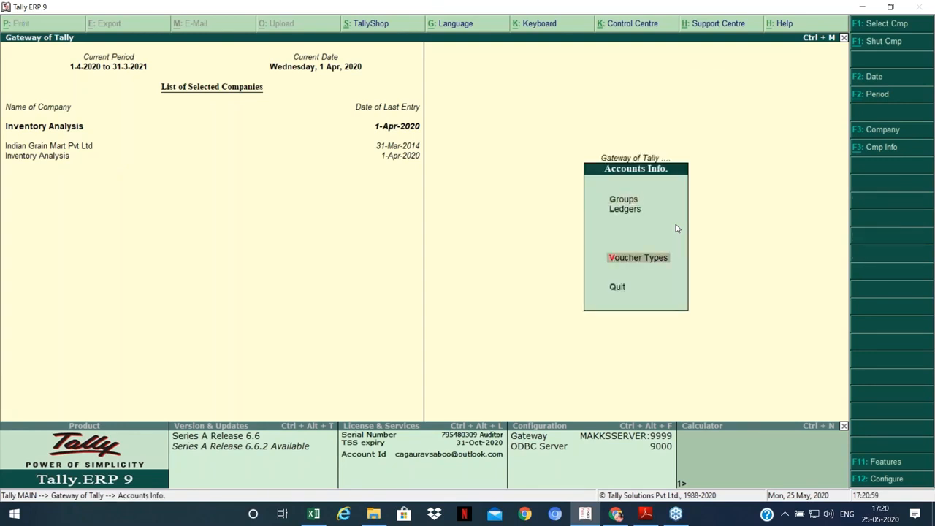
Step: Create a new voucher type named 'Manufacturing' based on Stock Journal
key(Return)
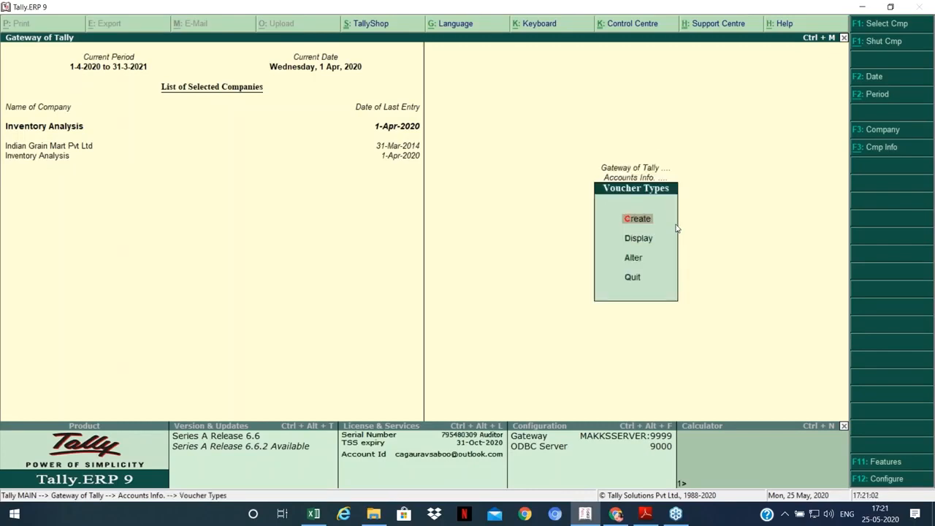
key(Return)
text(Manufacturing)
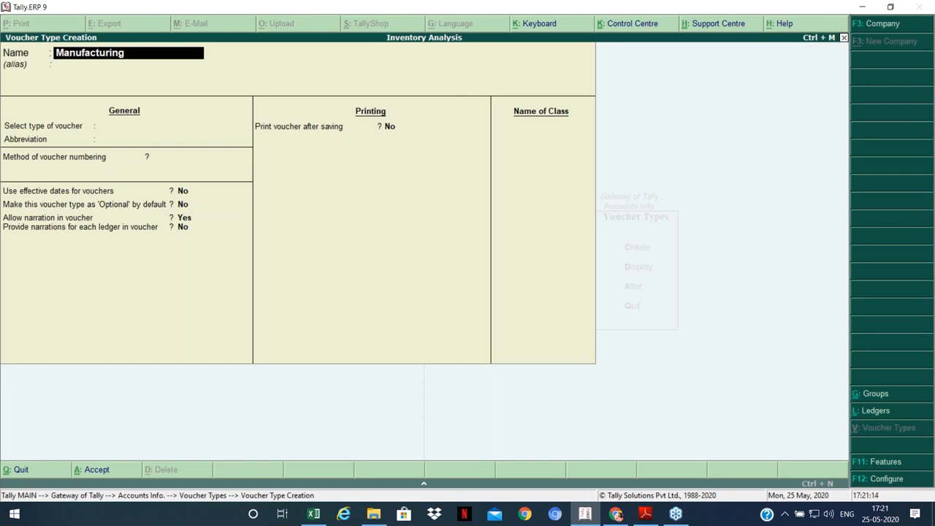
key(Return)
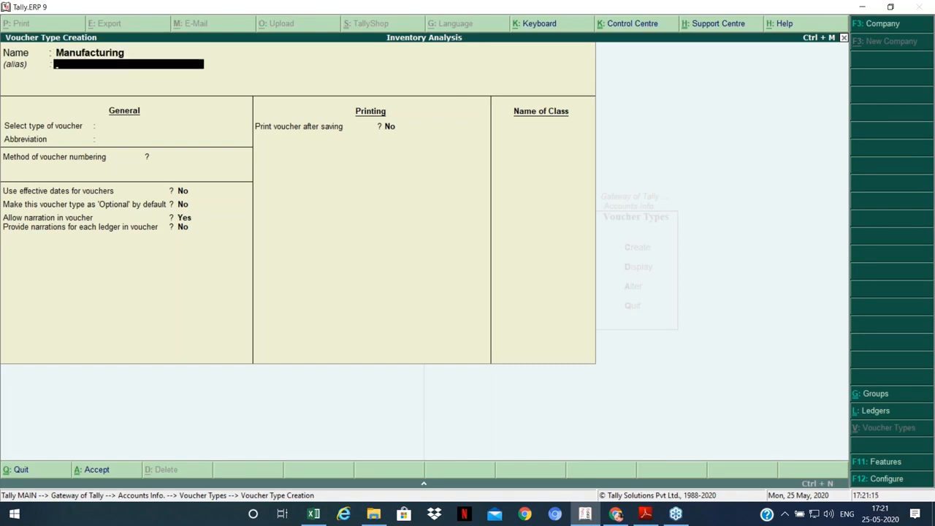
key(Return)
key(Down)
key(Down)
key(Down)
key(Down)
key(Down)
key(Down)
key(Down)
key(Down)
key(Down)
key(Down)
key(Down)
key(Down)
key(Down)
key(Down)
key(Down)
key(Down)
key(Down)
key(Down)
key(Down)
key(Down)
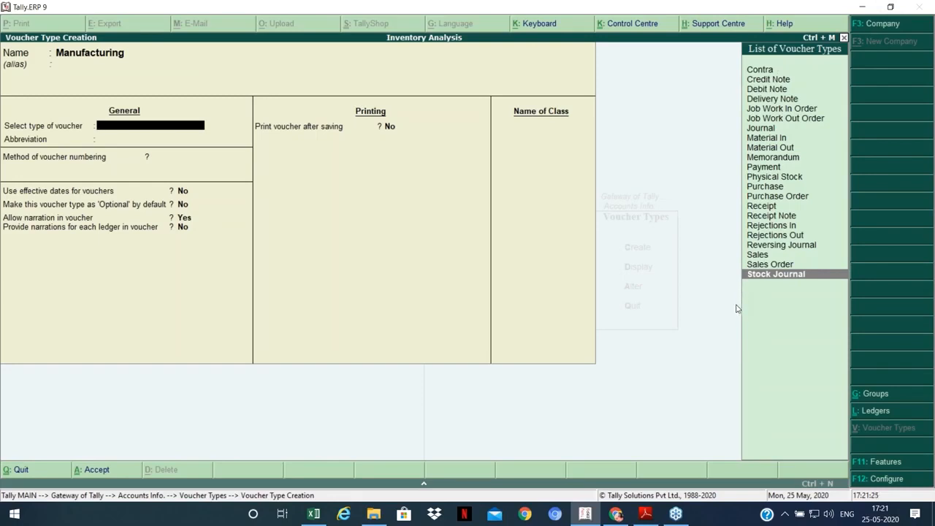
key(Return)
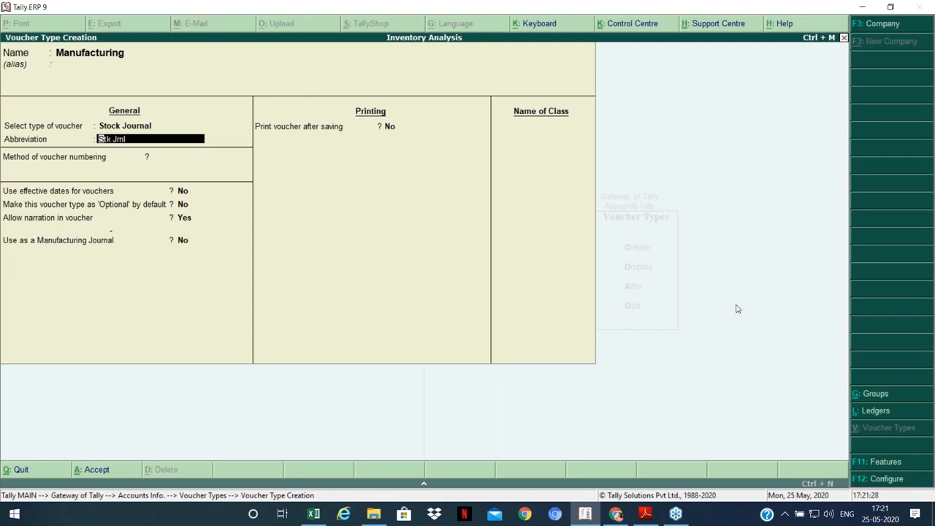
Step: Keep abbreviation Stk Jrnl, choose automatic numbering, set Use as Manufacturing Journal to Yes, save, and exit creation
key(Return)
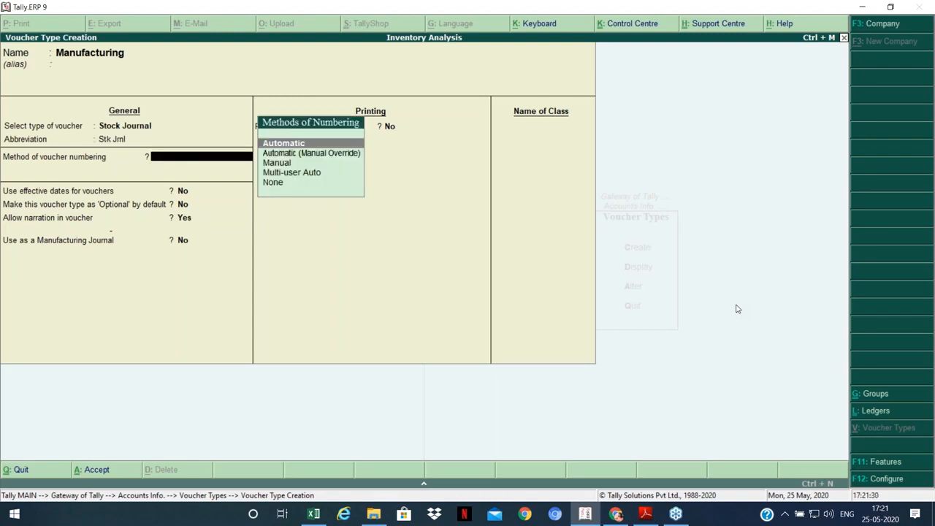
key(Return)
key(Return)
key(Return)
key(Return)
key(Return)
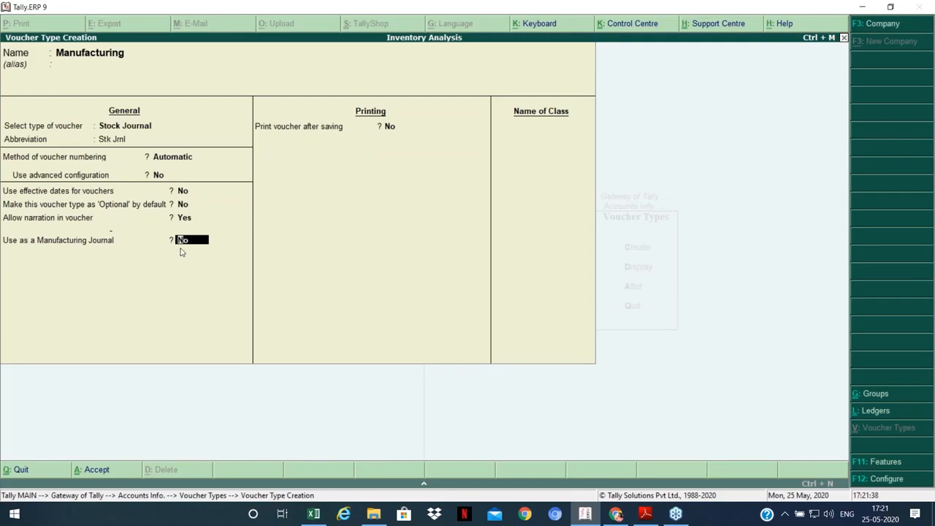
key(y)
key(Return)
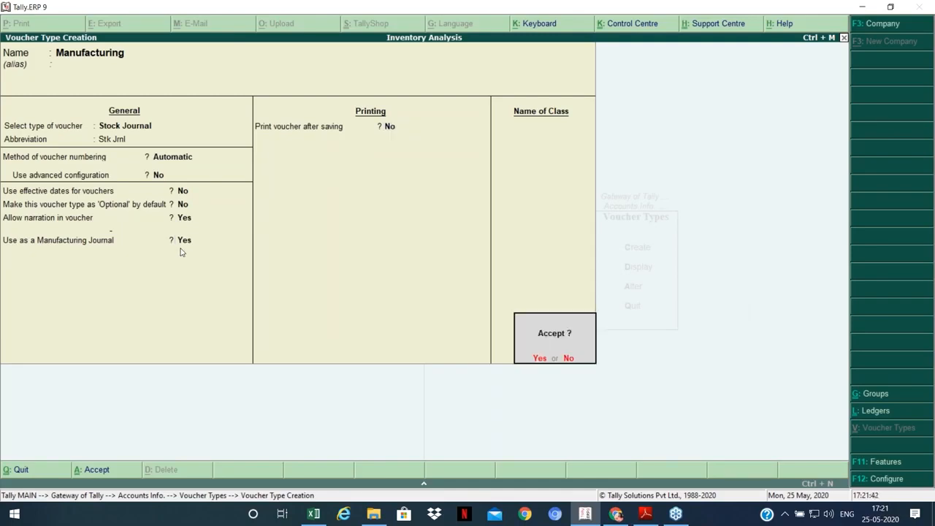
key(y)
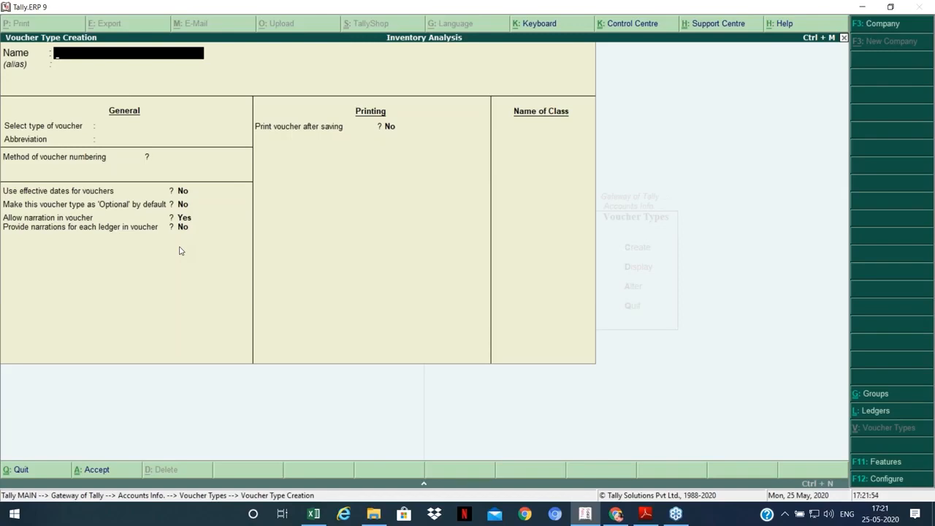
key(Escape)
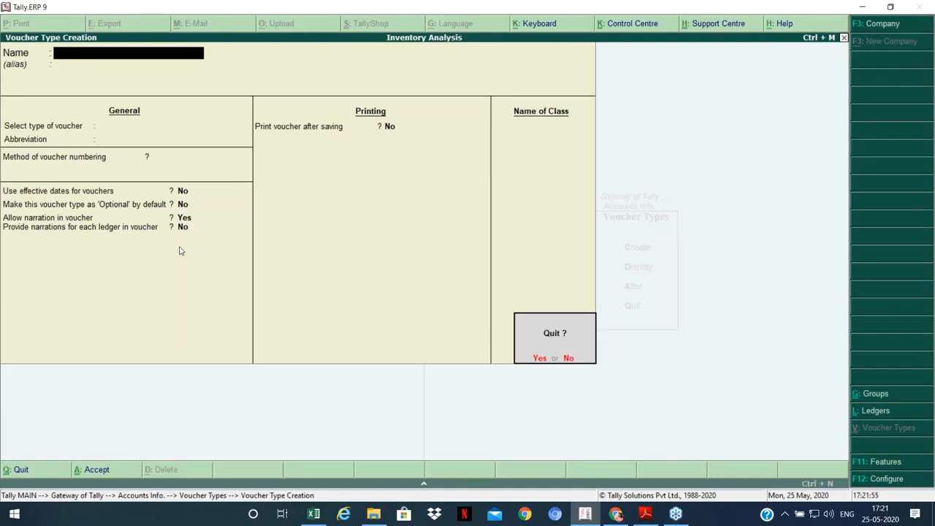
key(y)
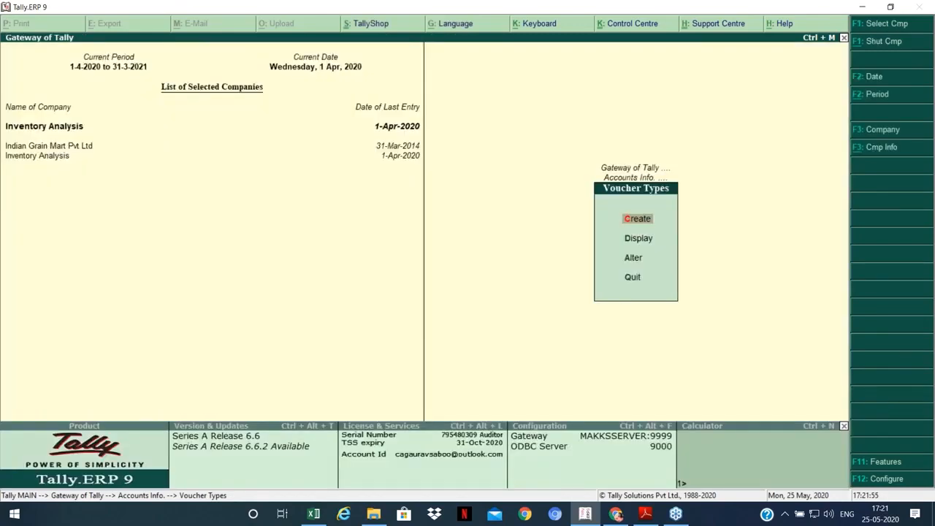
Step: Open a new inventory voucher from the Gateway and change its type to Manufacturing Entry
key(Escape)
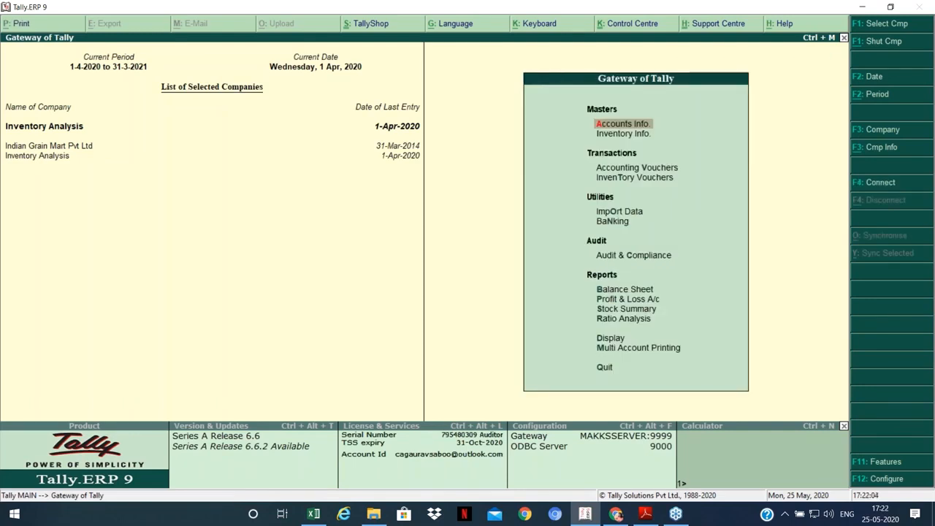
key(Down)
key(Down)
key(Down)
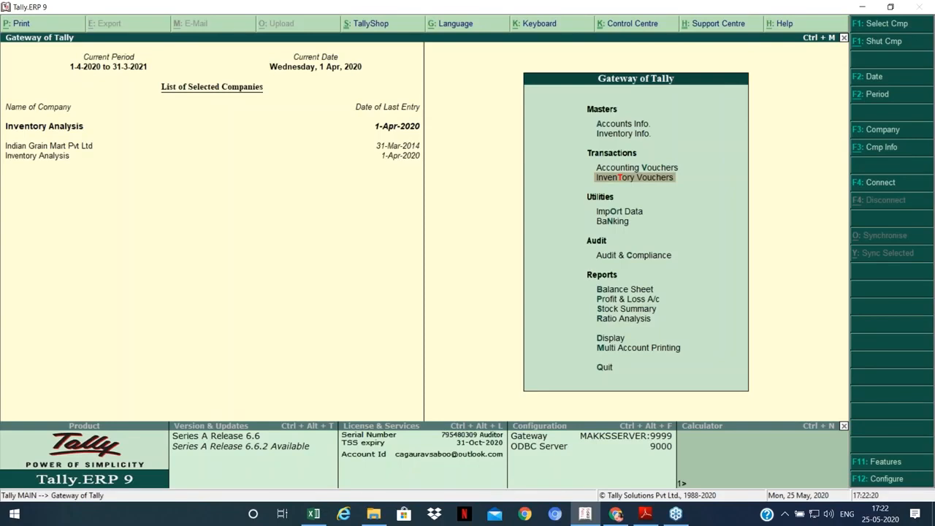
key(Return)
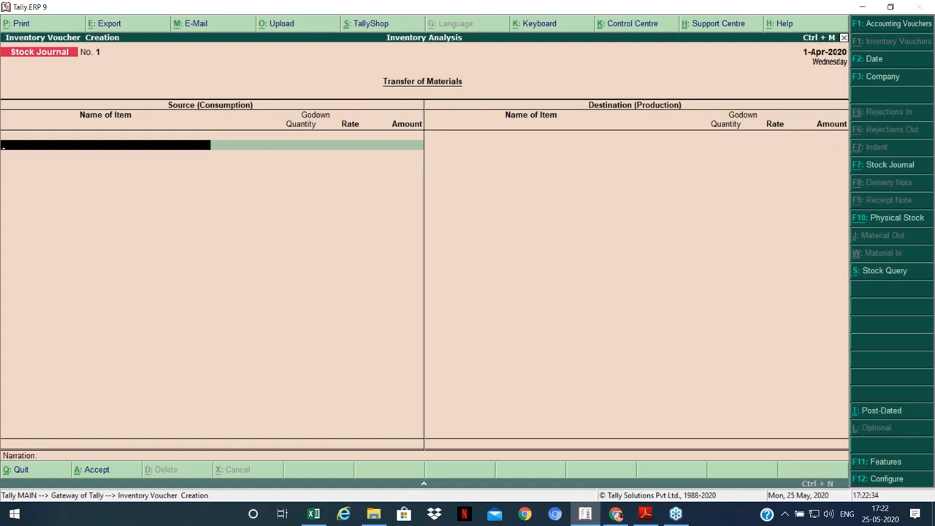
click(884, 170)
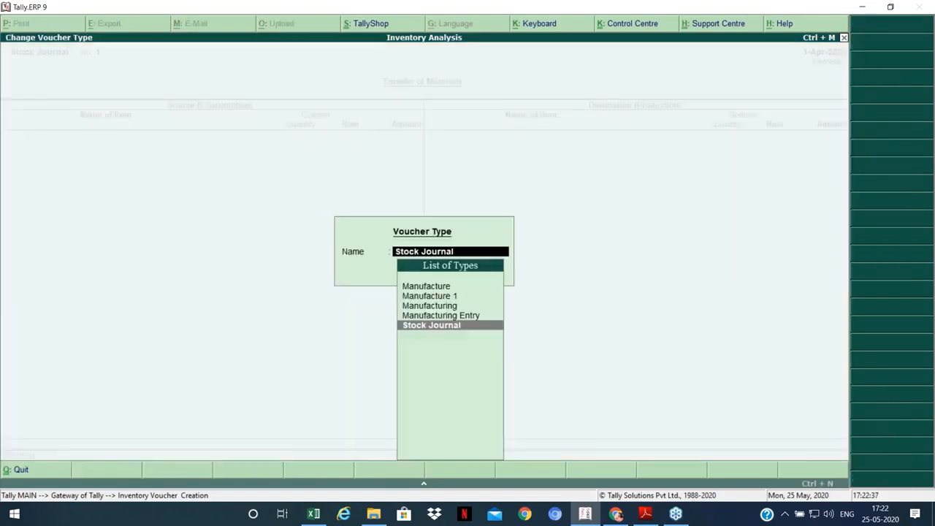
key(Up)
key(Up)
key(Up)
key(Up)
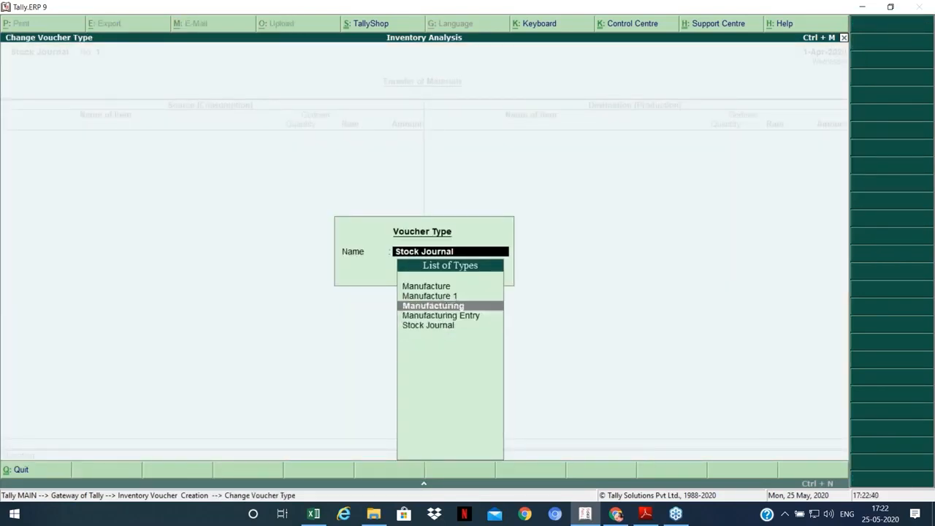
key(Down)
key(Down)
key(Down)
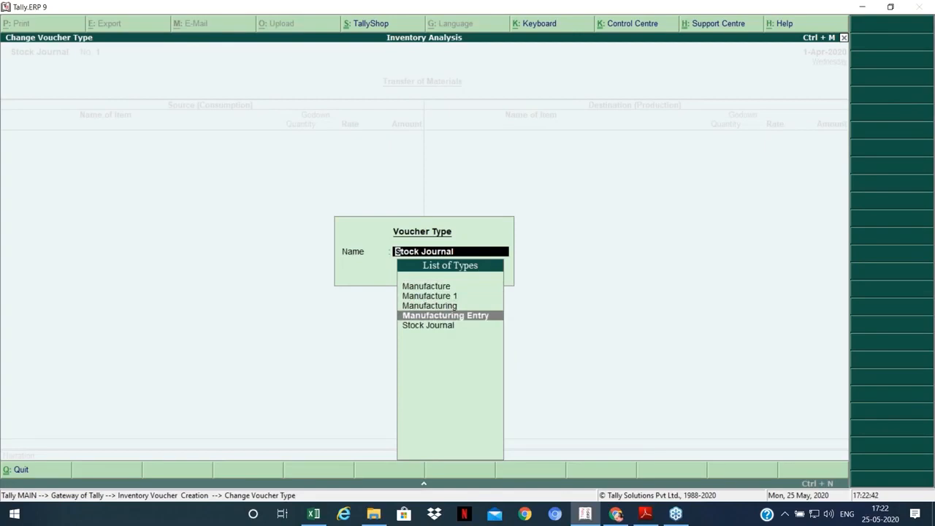
key(Up)
key(Up)
key(Up)
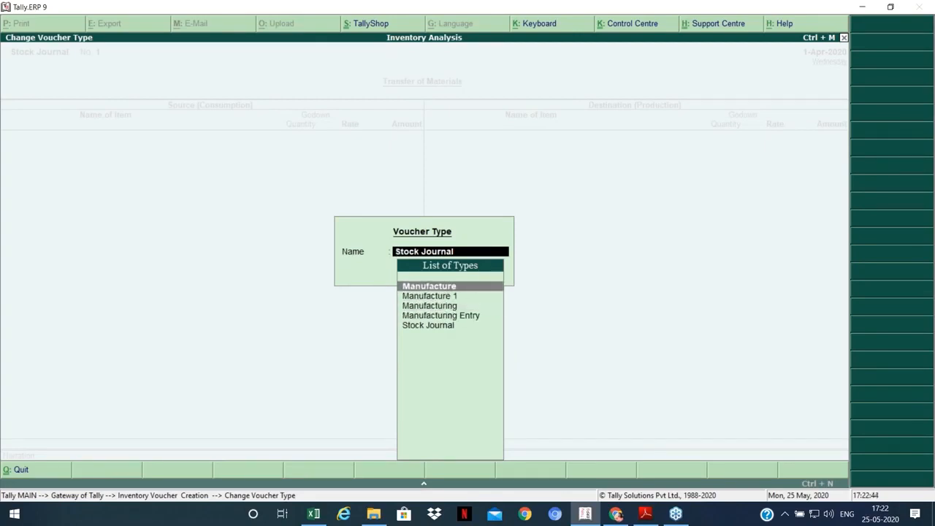
key(Down)
key(Down)
key(Down)
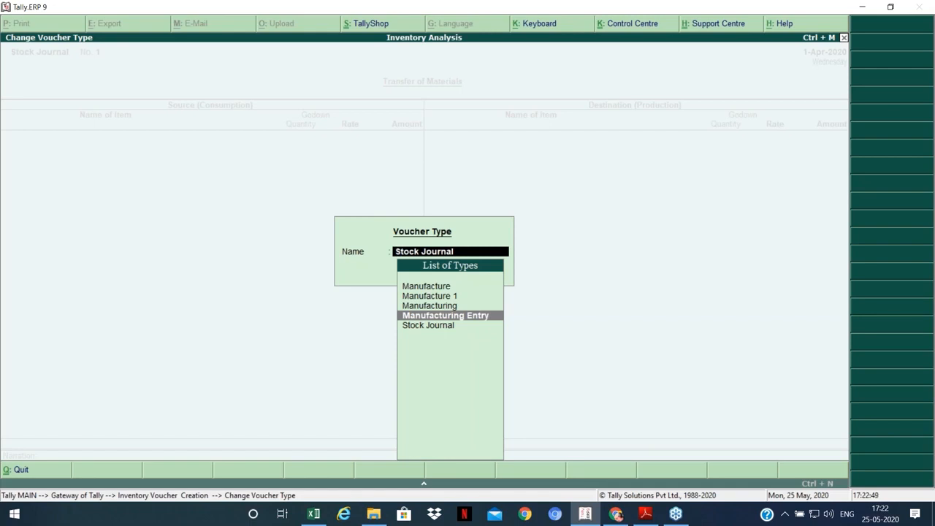
key(Return)
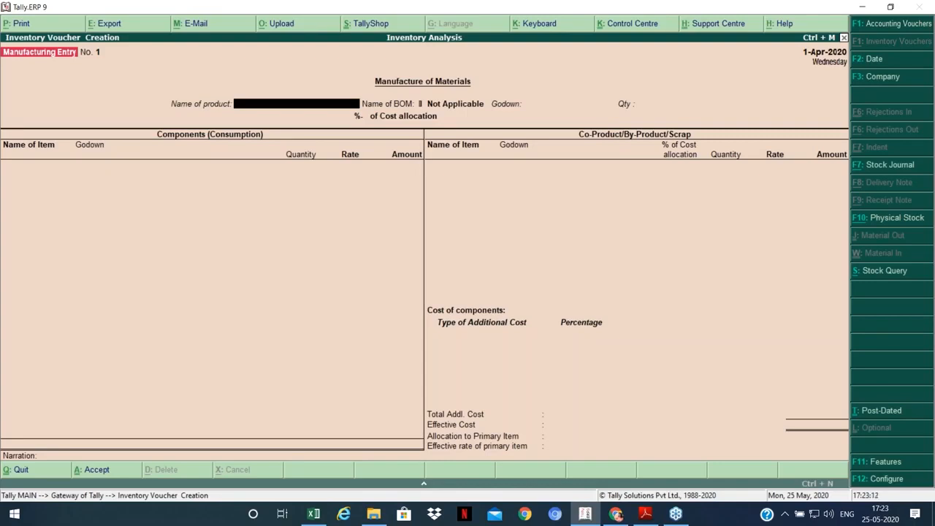
Step: Enter Chilly Powder at Main Location with a production quantity of 75,000 Kgs
key(Return)
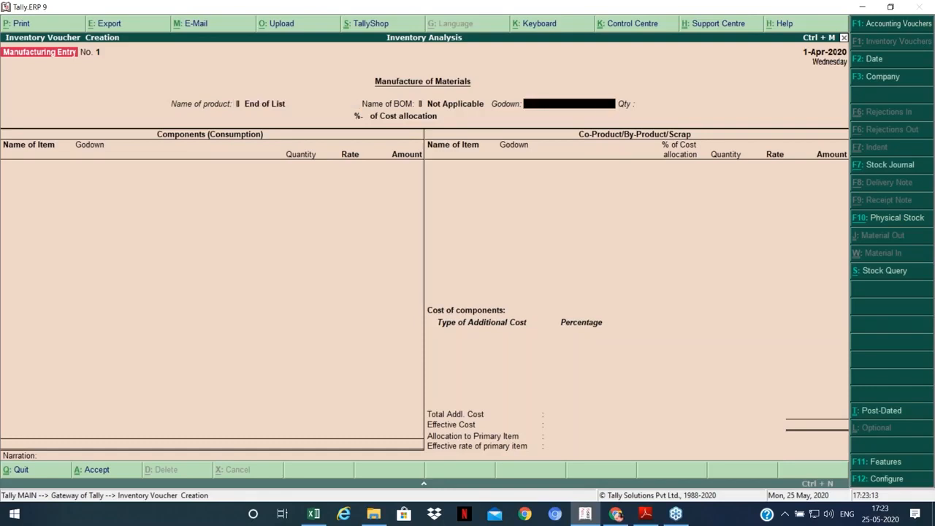
key(BackSpace)
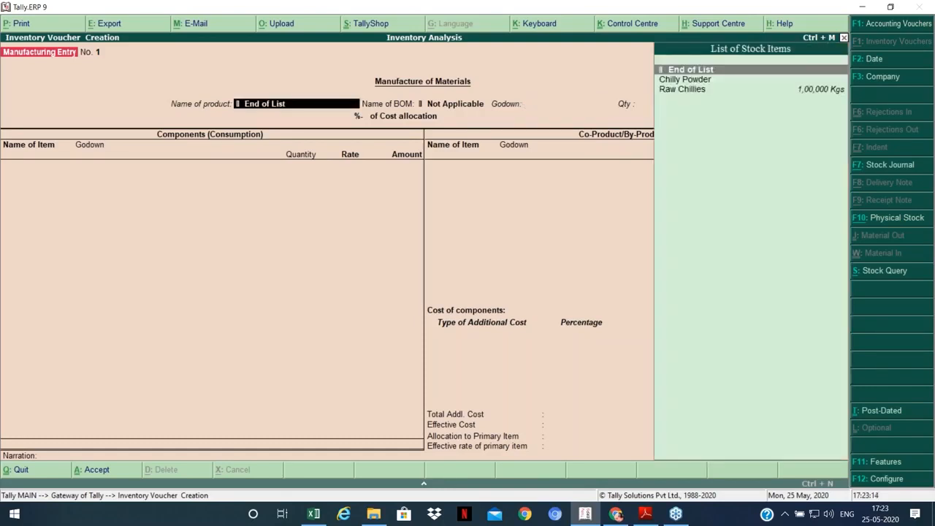
key(Down)
key(Return)
key(Return)
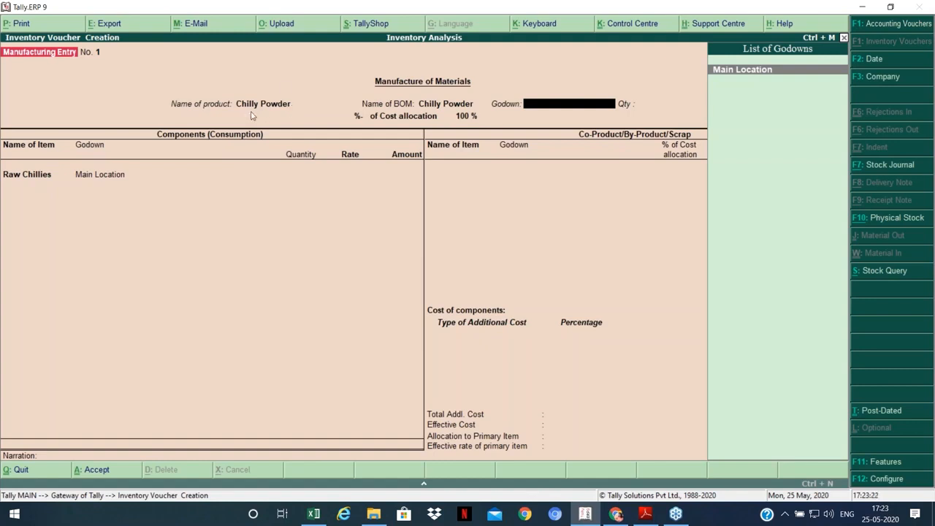
key(Return)
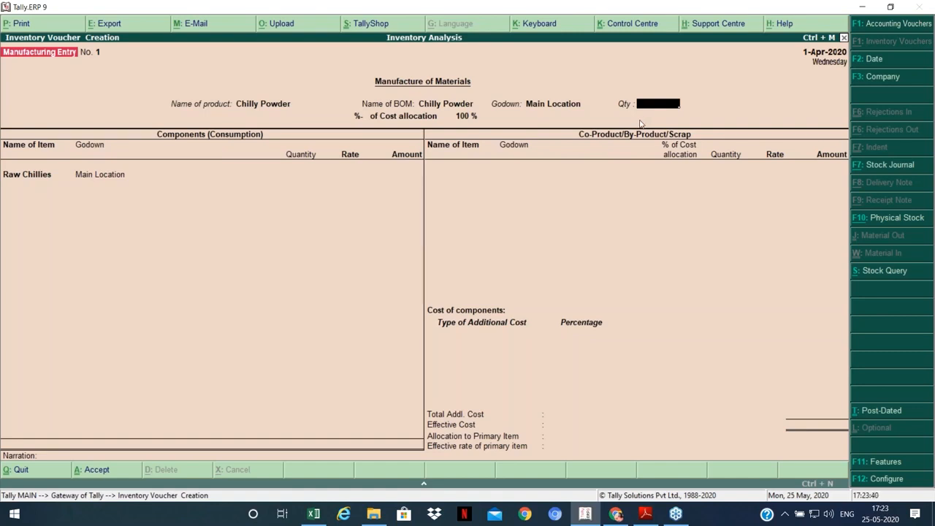
text(75000)
key(Return)
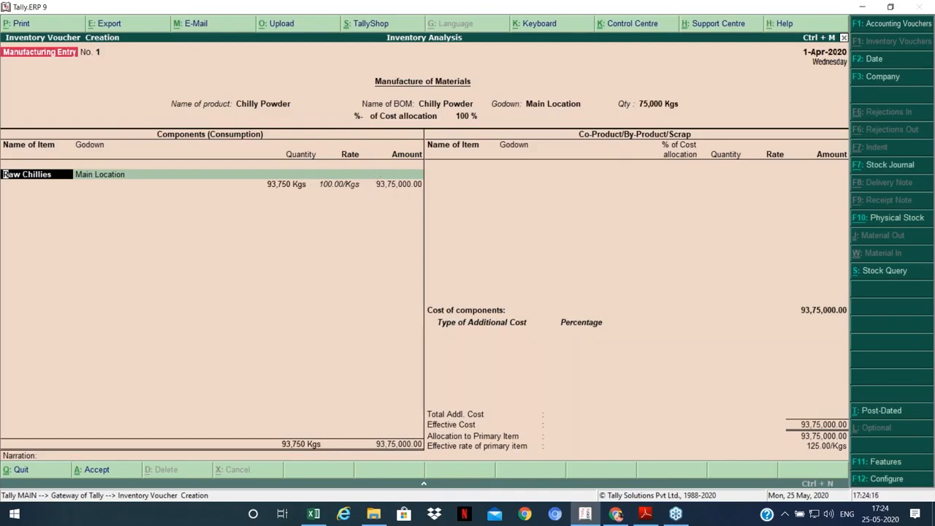
click(314, 516)
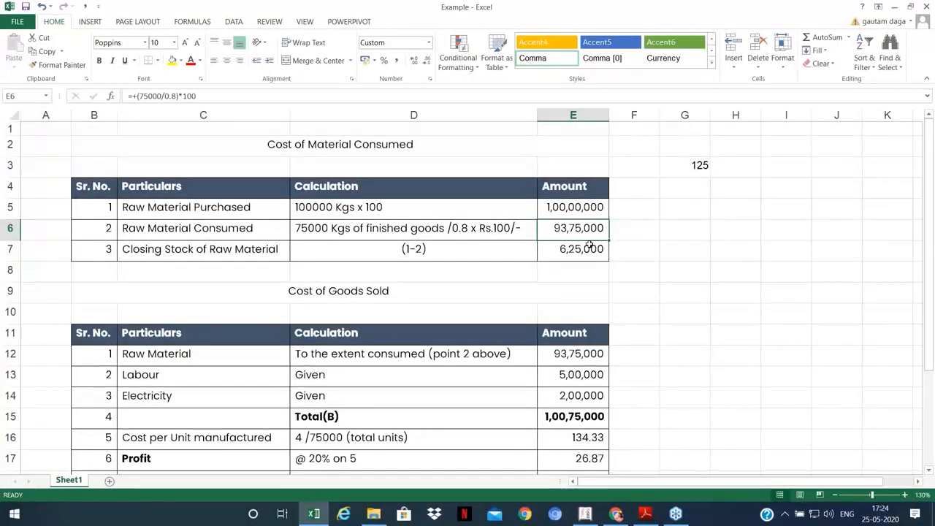
click(587, 515)
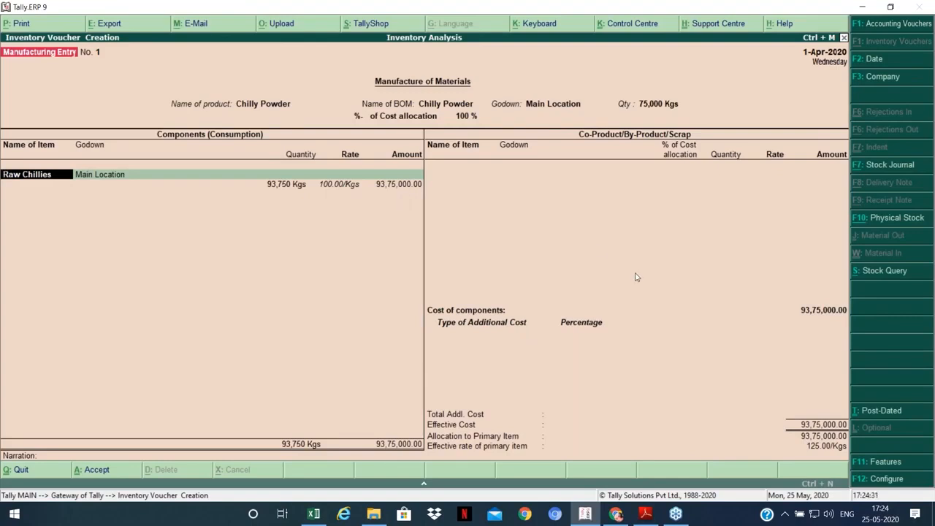
Step: Accept the Raw Chillies component row and leave the co-product list empty
key(Return)
key(Return)
key(Return)
key(Return)
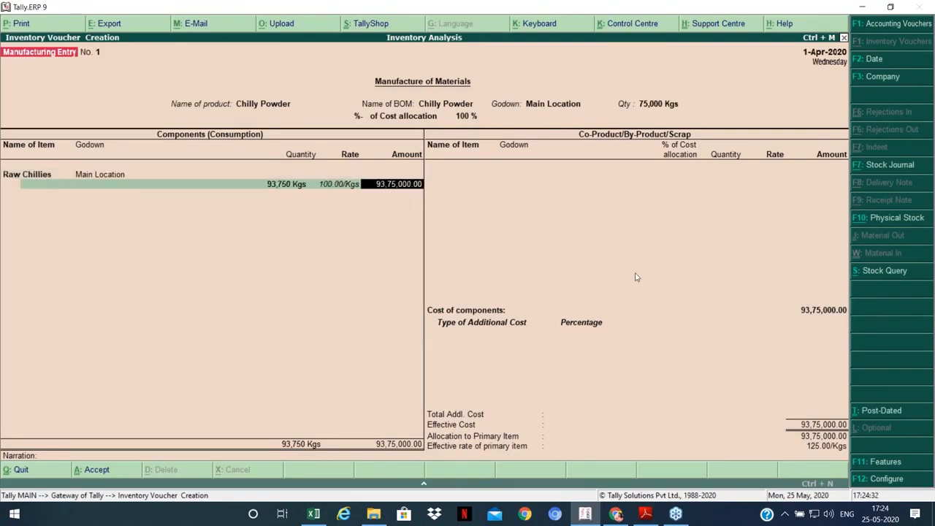
key(Return)
key(Return)
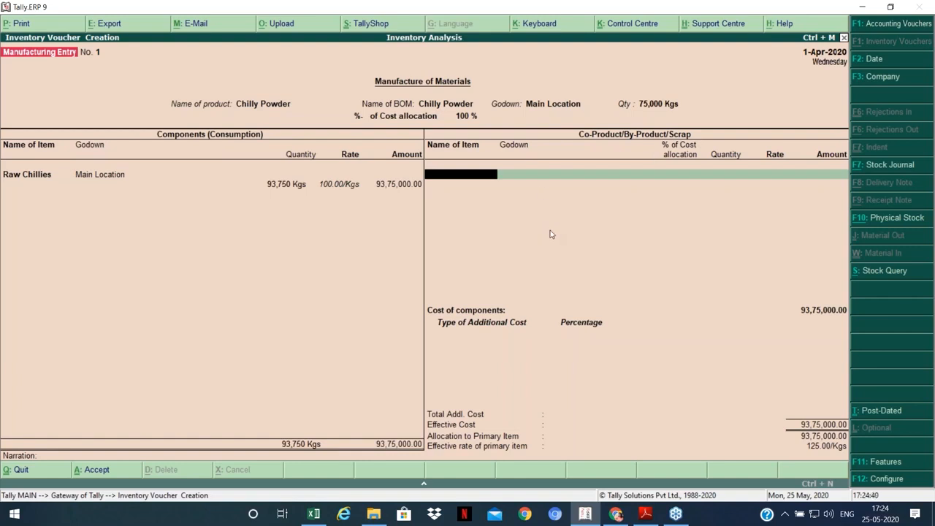
key(Return)
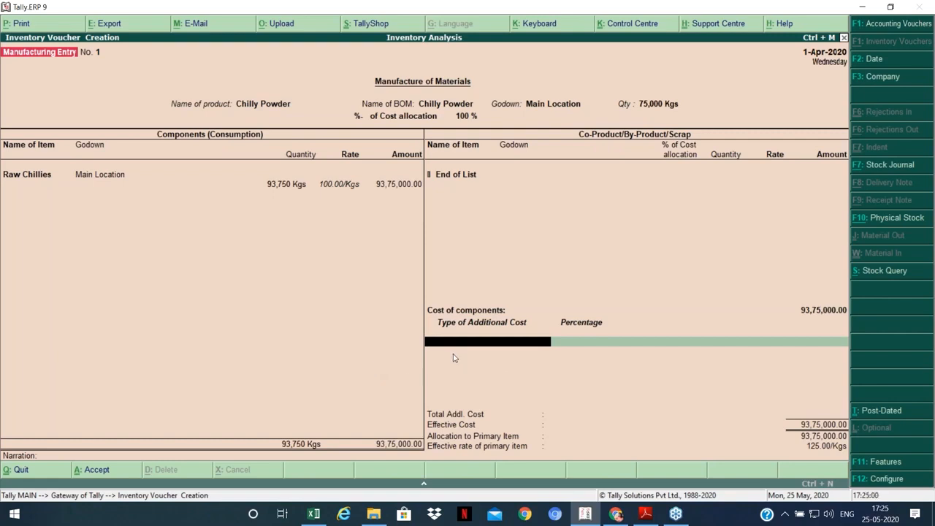
Step: Add Labour Charges of 5,00,000 and Electricity Expenses of 2,00,000 as additional costs
text(L)
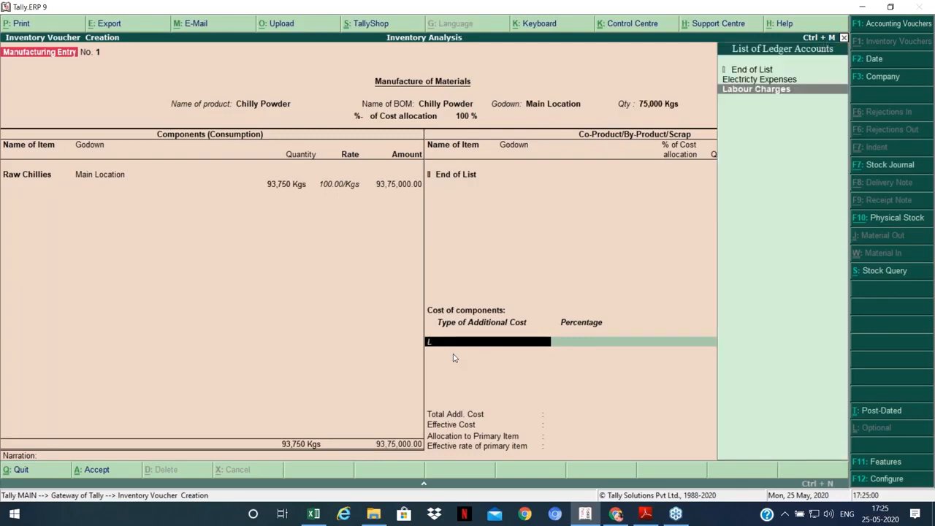
key(Return)
key(Return)
text(50000)
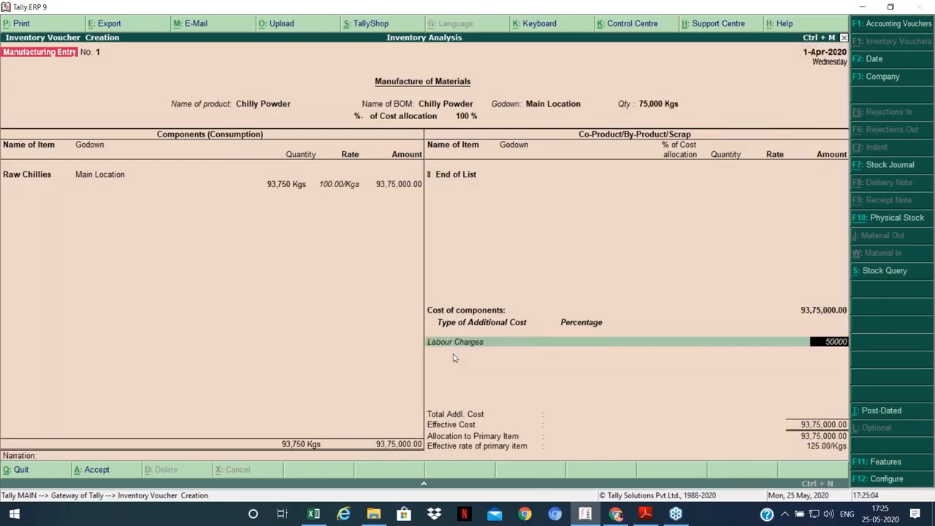
text(0)
key(Return)
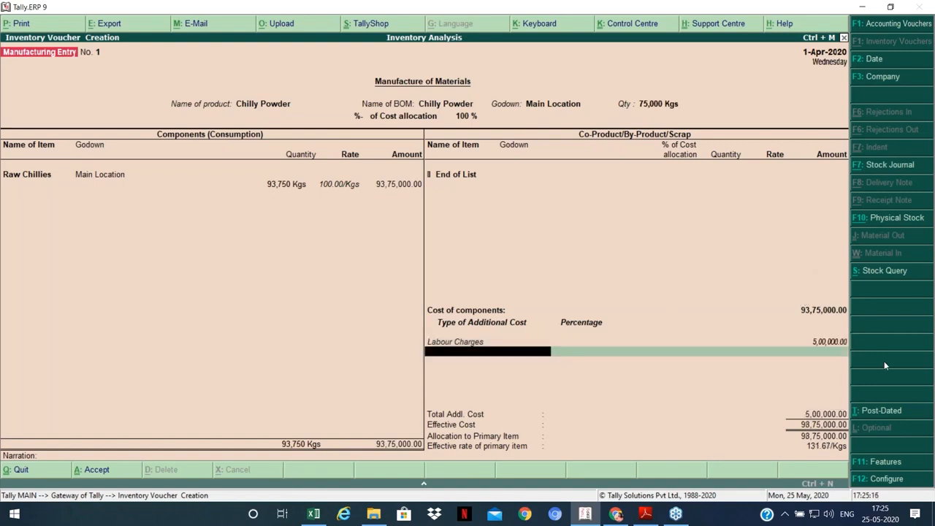
text(E)
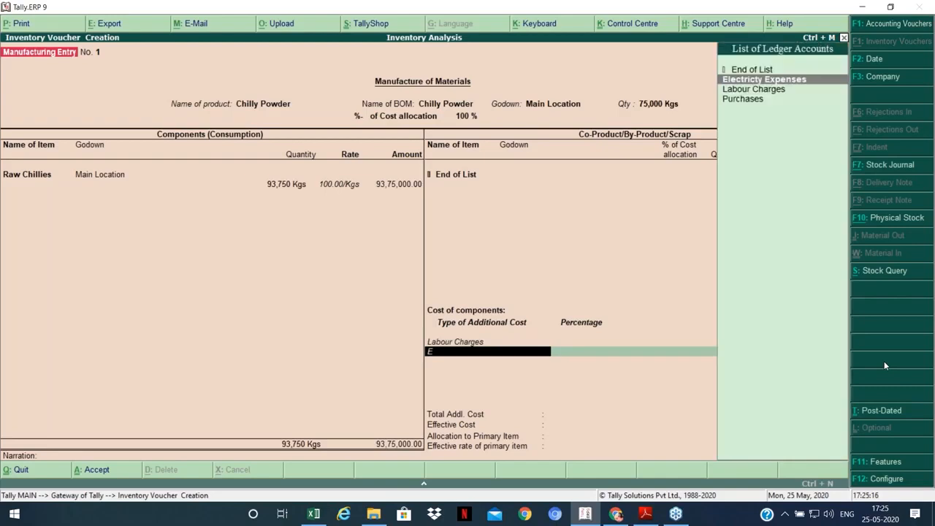
key(Return)
key(Return)
text(200000)
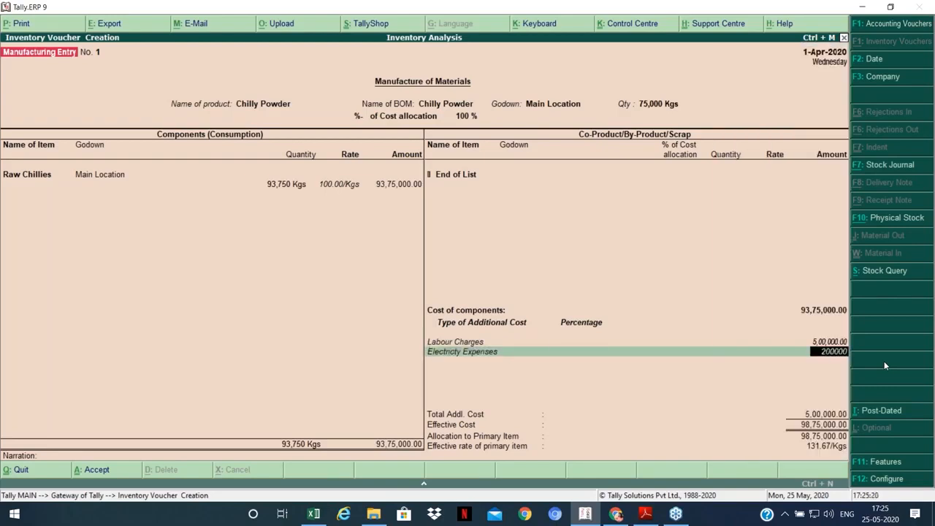
key(Return)
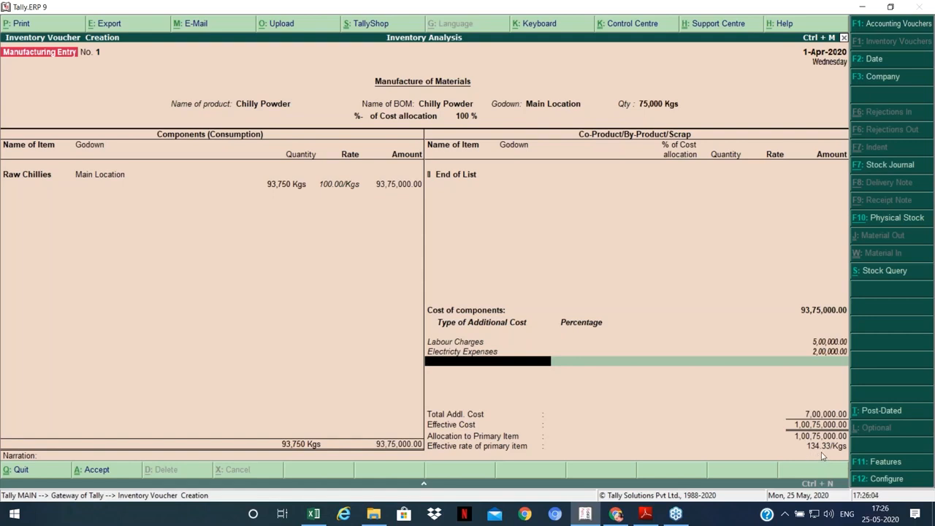
click(308, 516)
click(594, 193)
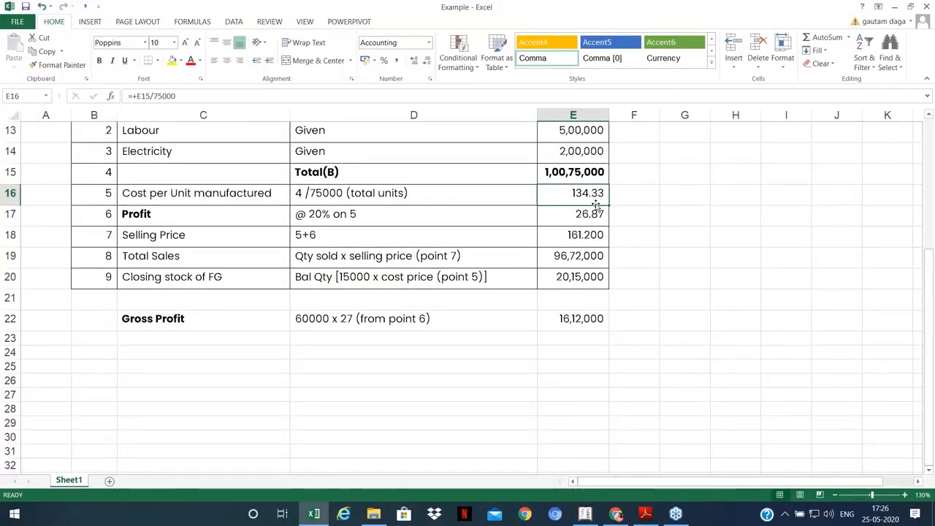
click(575, 517)
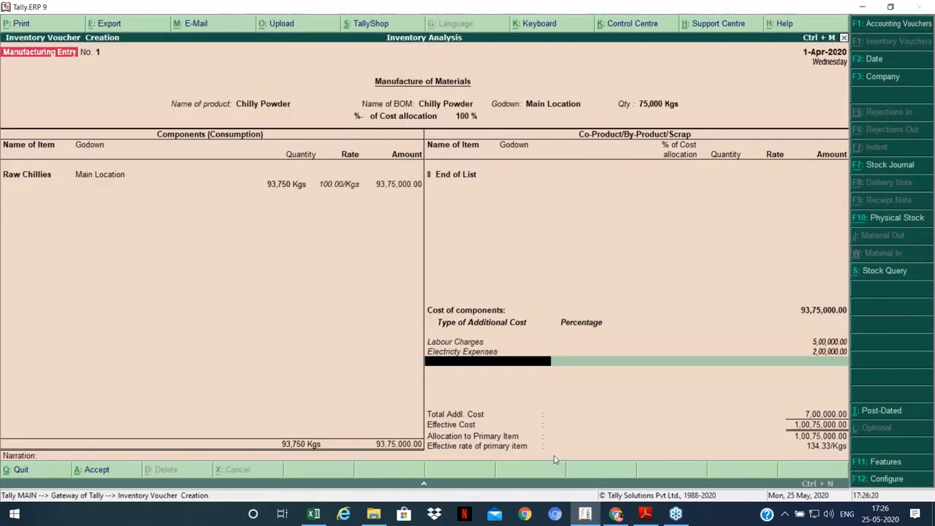
Step: Save the Chilly Powder manufacturing voucher and return to the Gateway of Tally
key(Return)
key(Return)
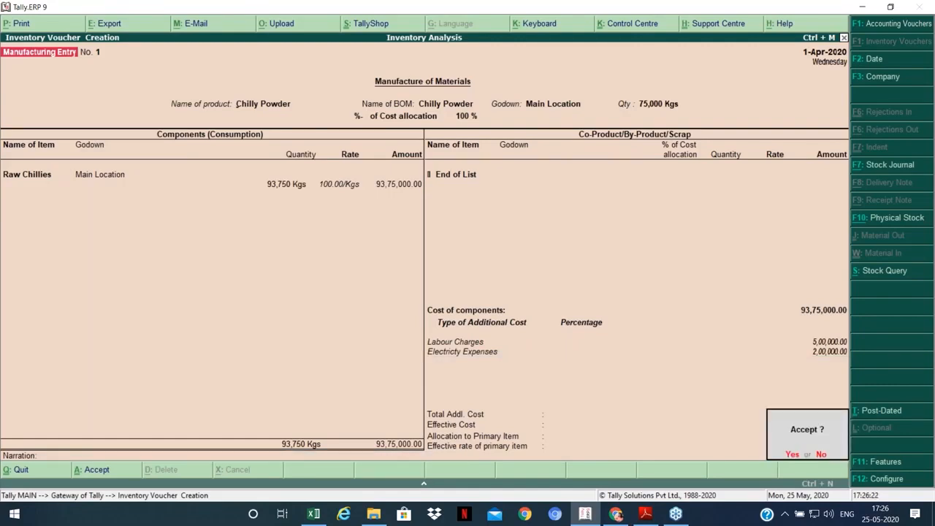
key(Return)
key(Escape)
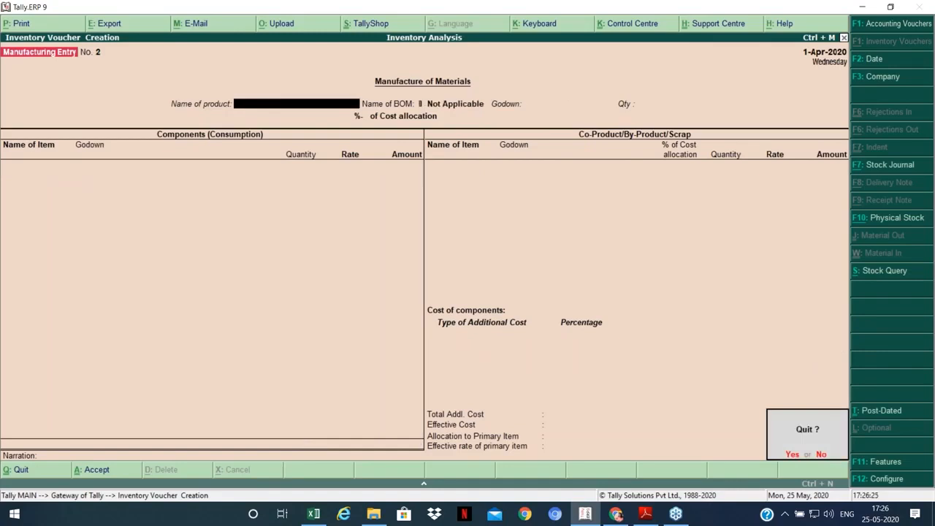
key(Return)
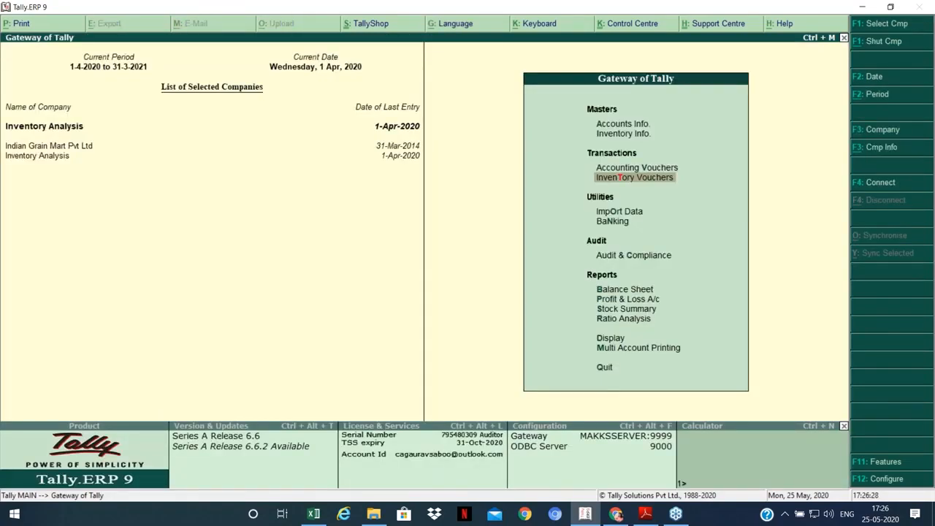
Step: Review the Stock Summary: Chilly Powder 75,000 Kgs at 134.33, Raw Chillies 6,250 Kgs
key(Down)
key(Down)
key(Down)
key(Down)
key(Down)
key(Down)
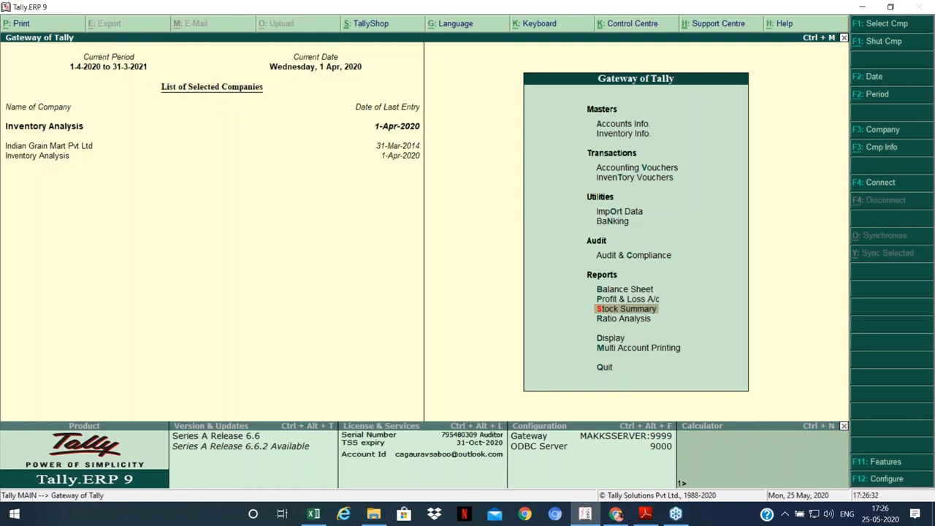
key(Return)
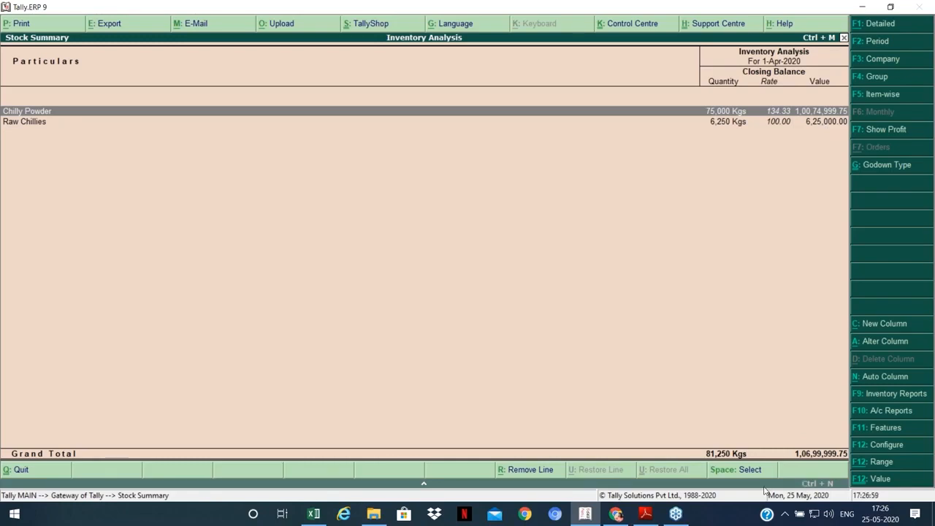
key(Escape)
key(Up)
key(Up)
key(Up)
key(Up)
key(Up)
key(Up)
key(Up)
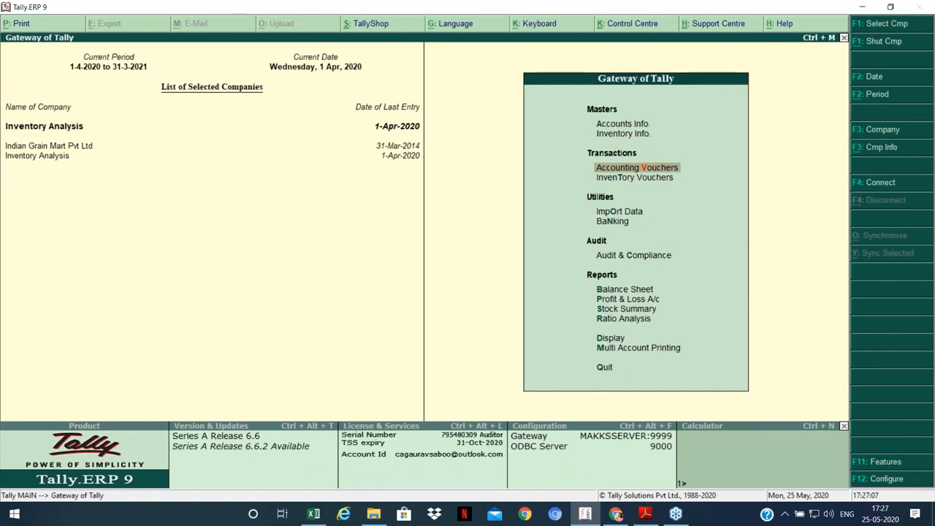
Step: Start a cash Sales voucher for 600 Kgs of Chilly Powder from Main Location
key(Return)
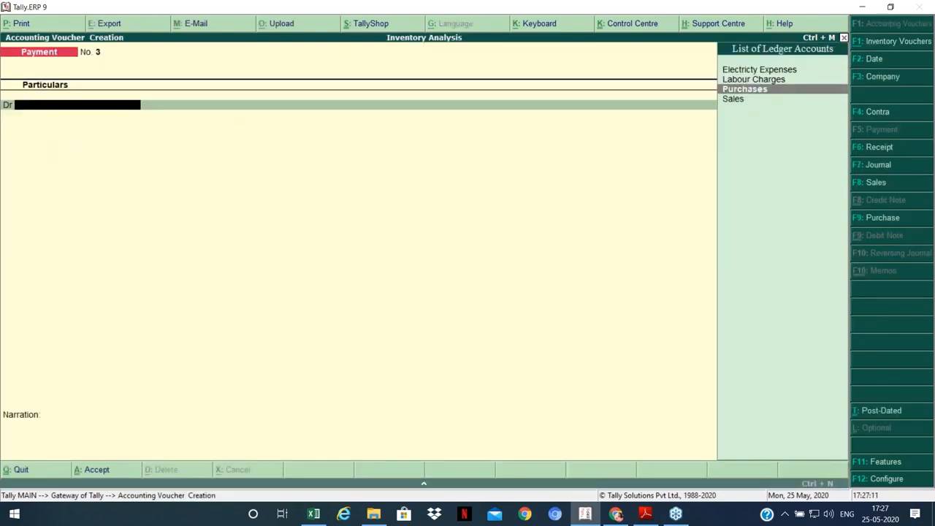
key(F8)
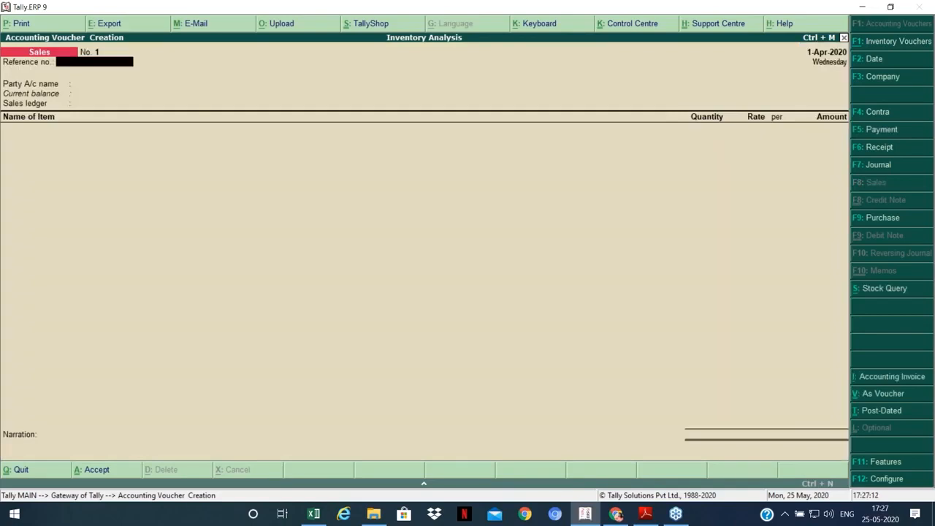
key(Return)
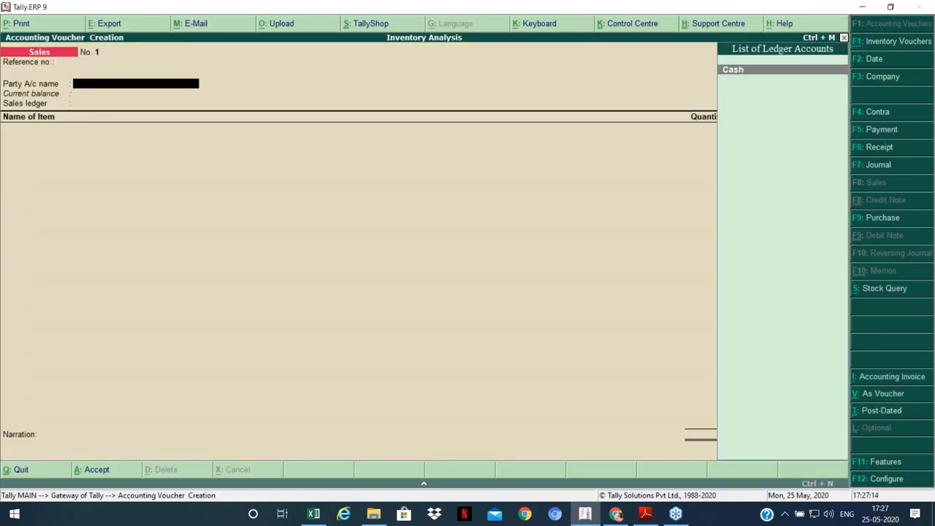
key(Return)
key(Return)
key(Return)
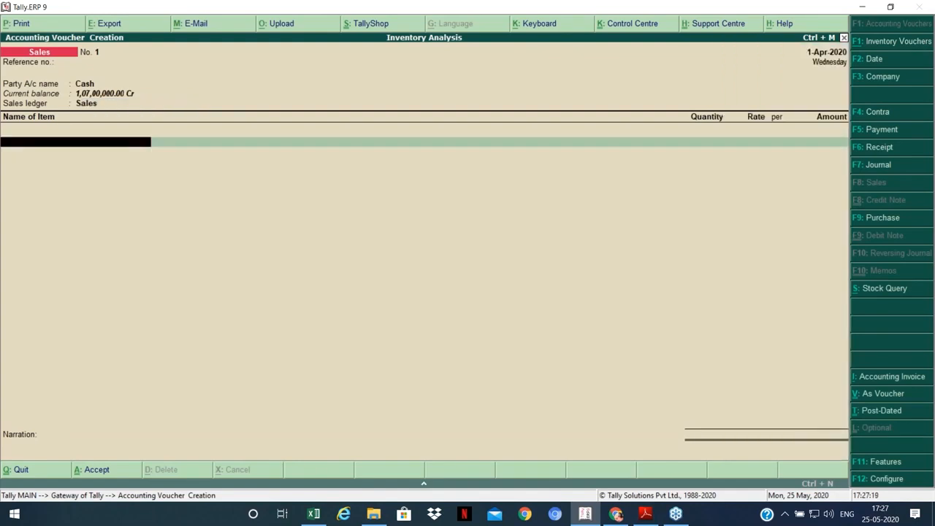
text(Chi)
key(Return)
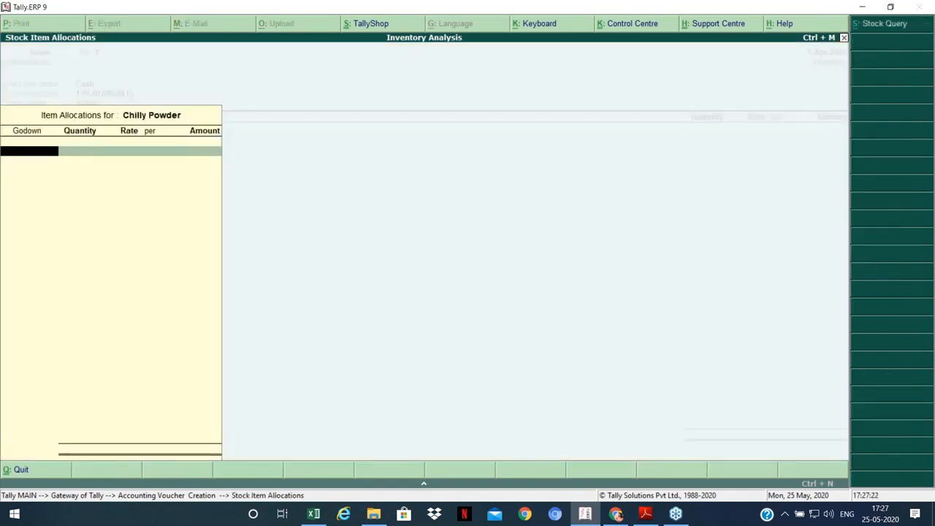
key(Return)
text(600)
key(Return)
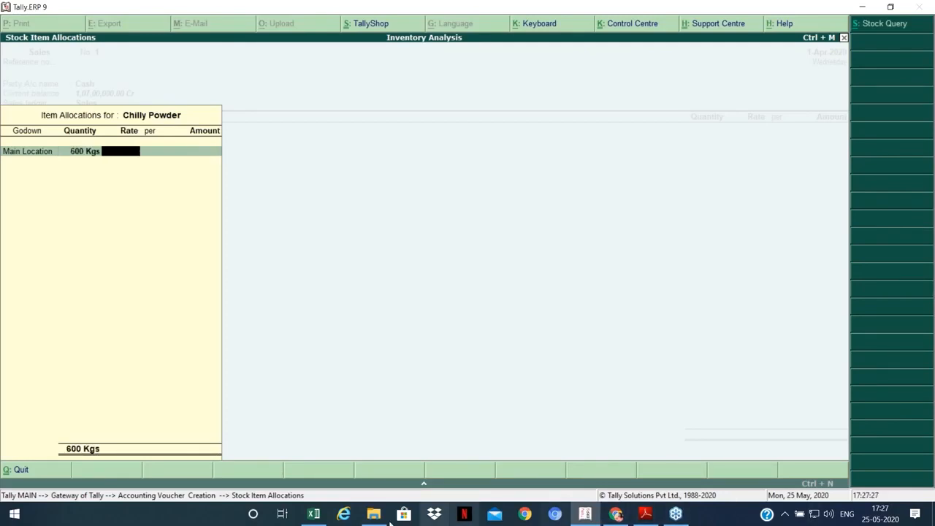
Step: Check the selling rate in the Excel cost sheet and enter 161.20 per Kg
click(314, 514)
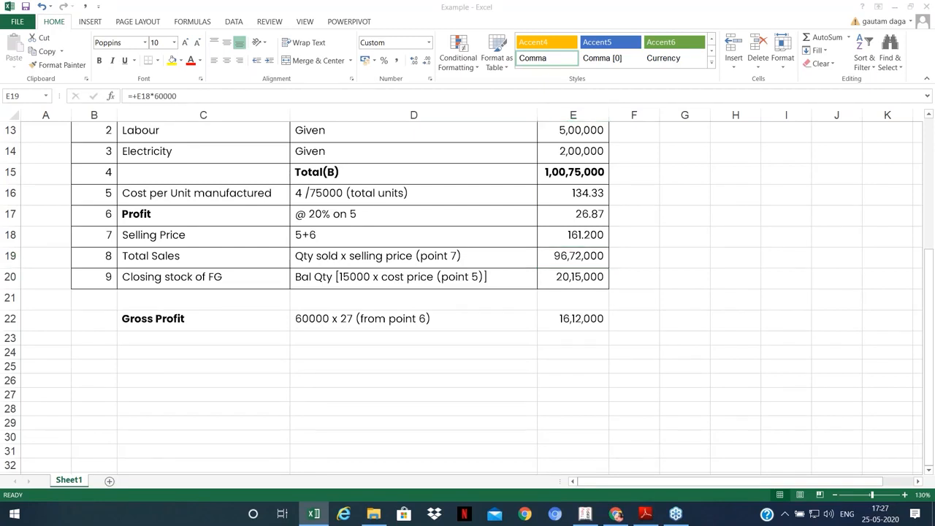
key(alt+Tab)
key(Return)
key(Return)
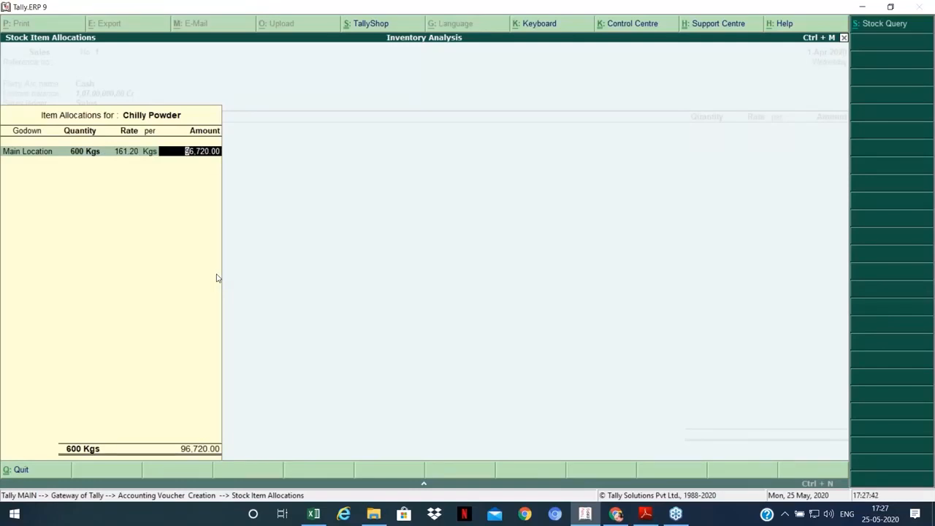
Step: Correct the quantity to 60,000 Kgs for a 96,72,000 amount and close the allocation
key(BackSpace)
key(BackSpace)
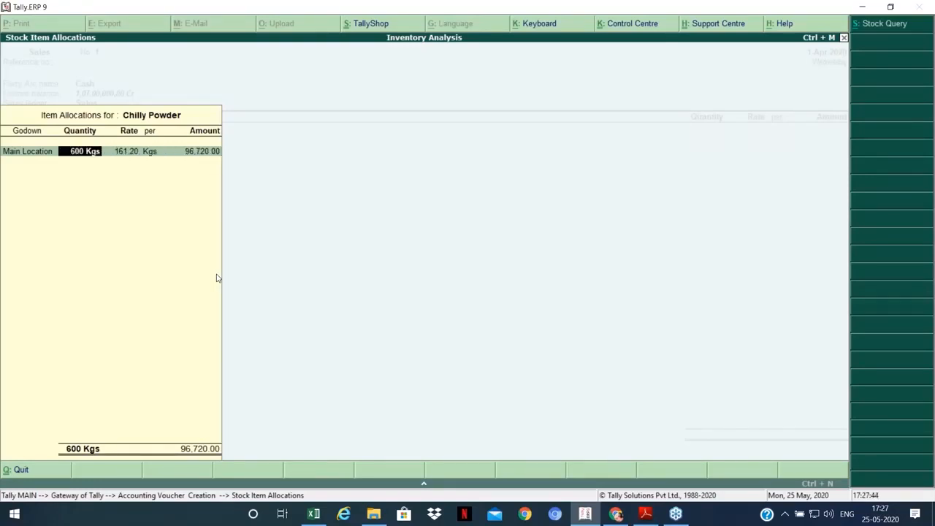
key(alt+Tab)
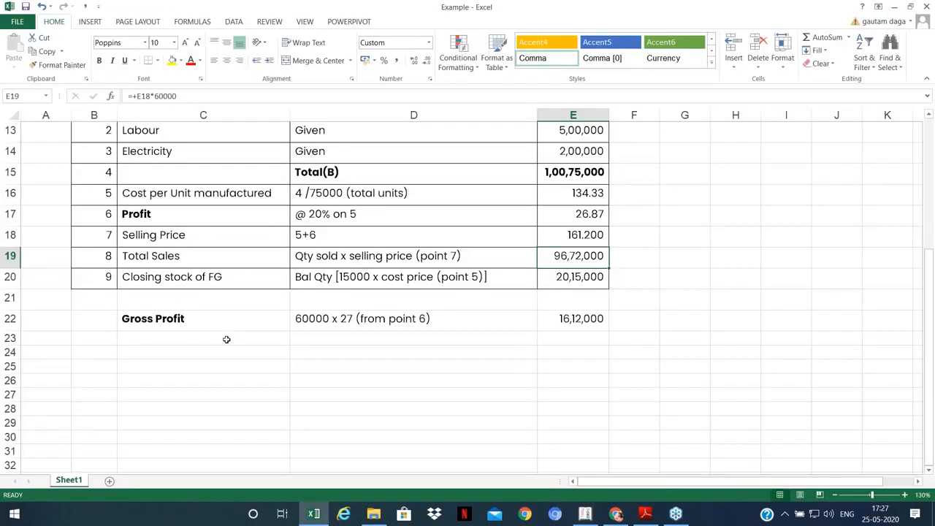
key(alt+Tab)
text(0)
key(Return)
key(Return)
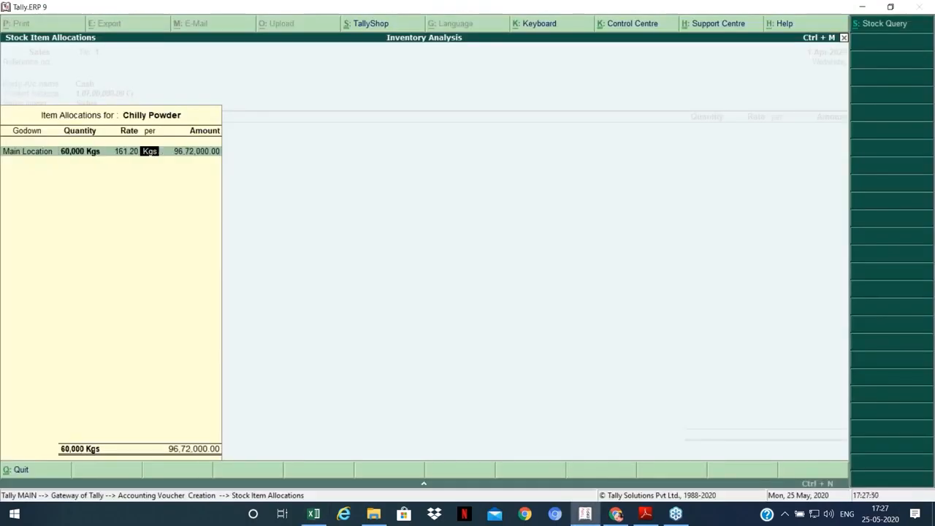
key(Return)
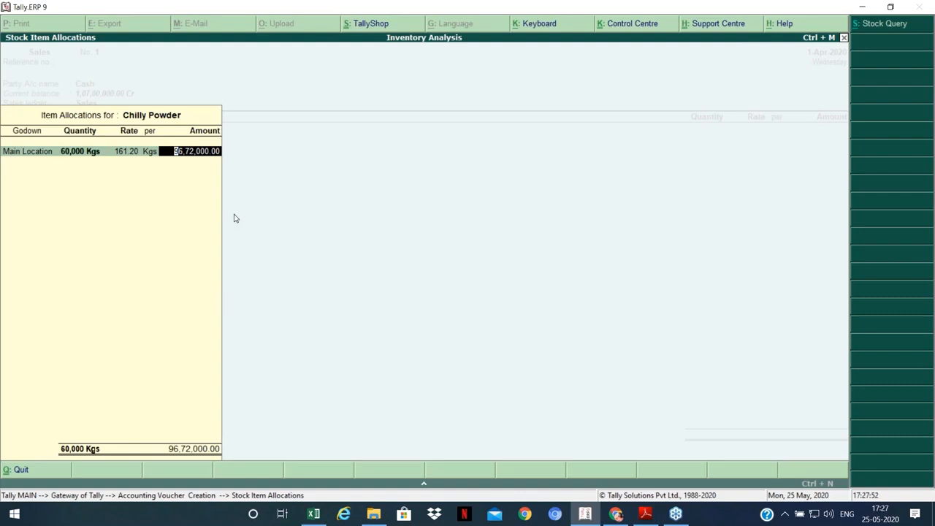
key(alt+Tab)
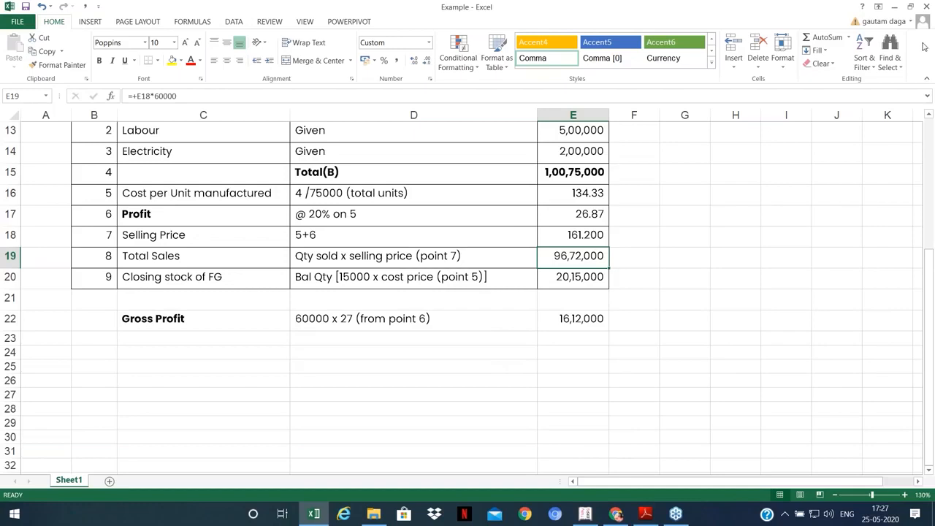
key(alt+Tab)
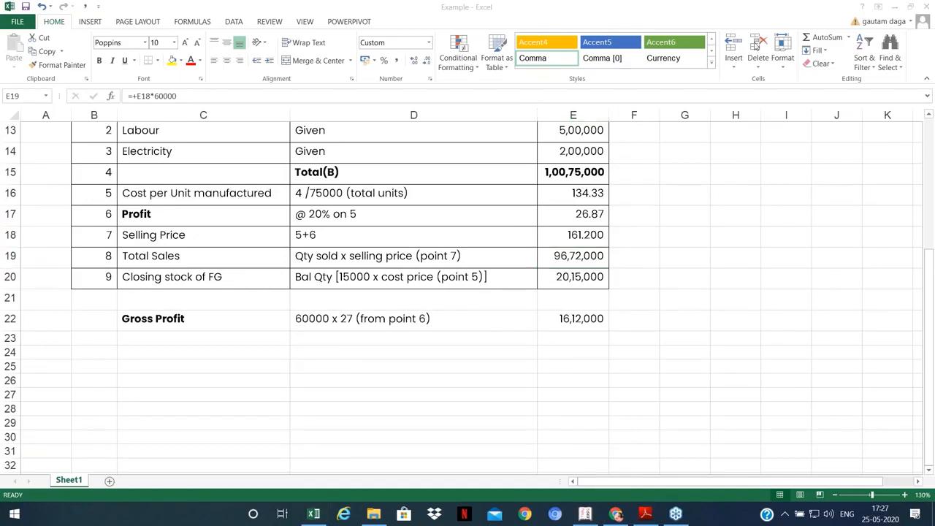
click(585, 514)
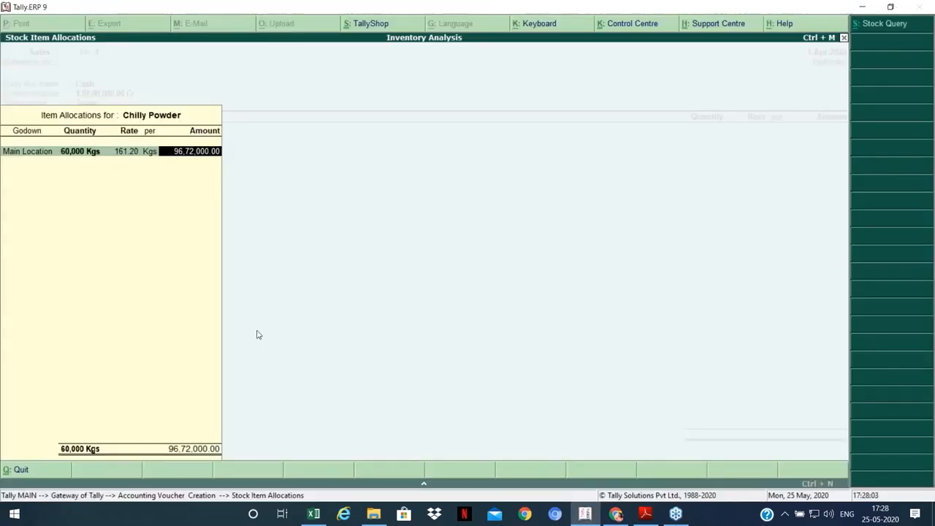
key(Return)
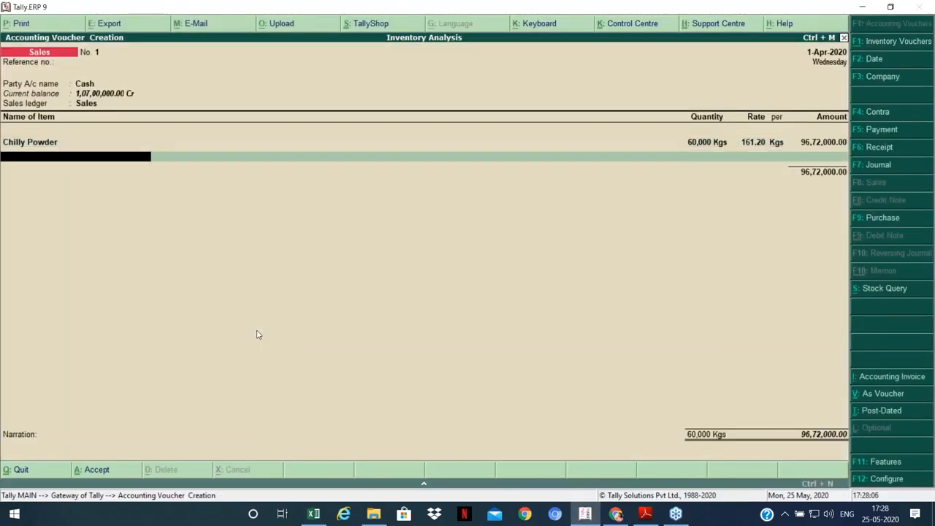
Step: Save the cash sales voucher, exit to the Gateway, and check gross profit in Excel
key(Return)
key(Return)
key(Return)
key(Return)
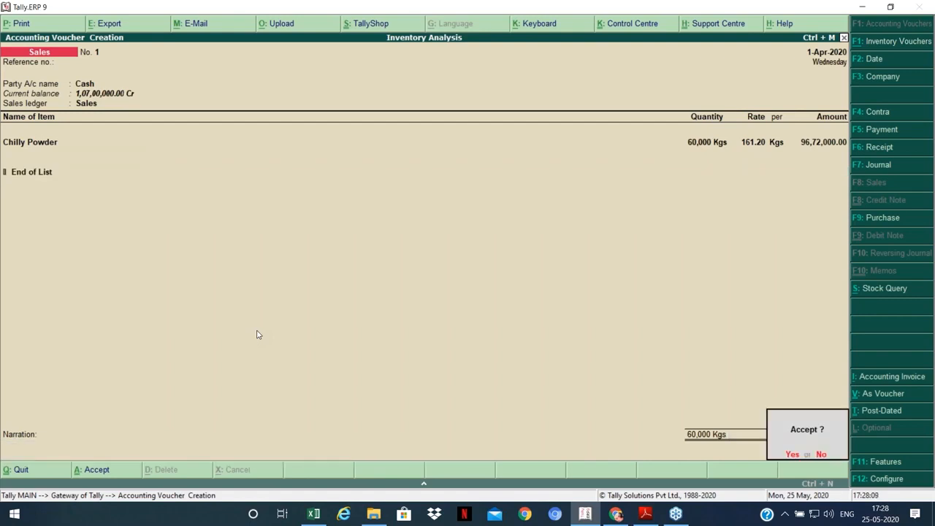
key(Return)
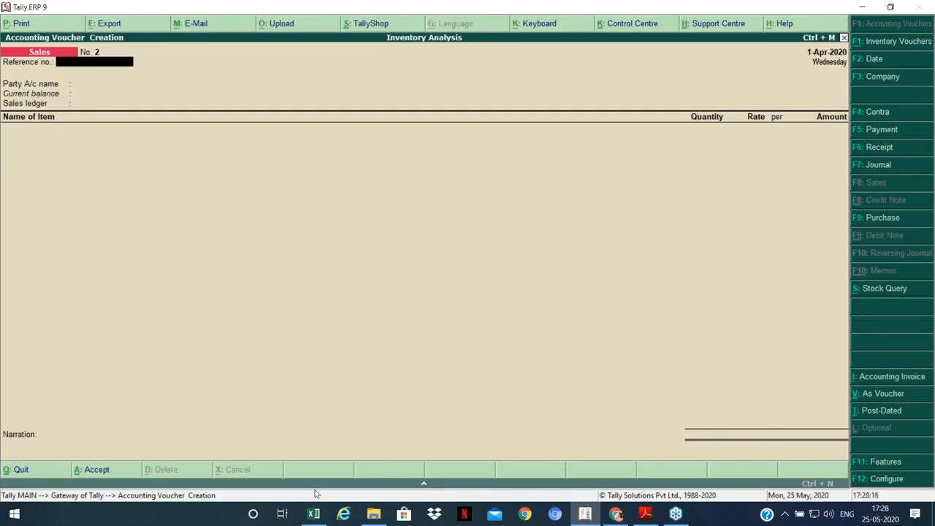
key(Escape)
key(y)
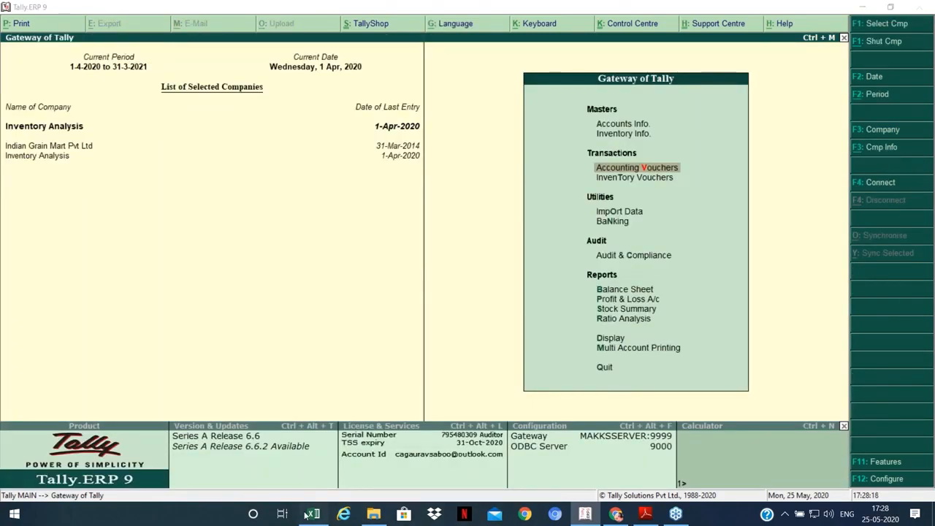
click(314, 514)
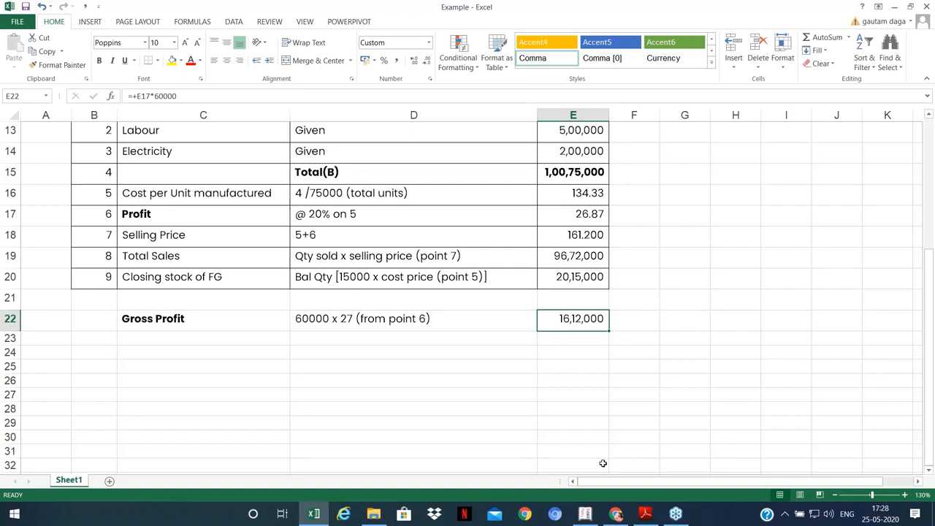
click(585, 516)
Step: Review the Profit & Loss A/c report
key(p)
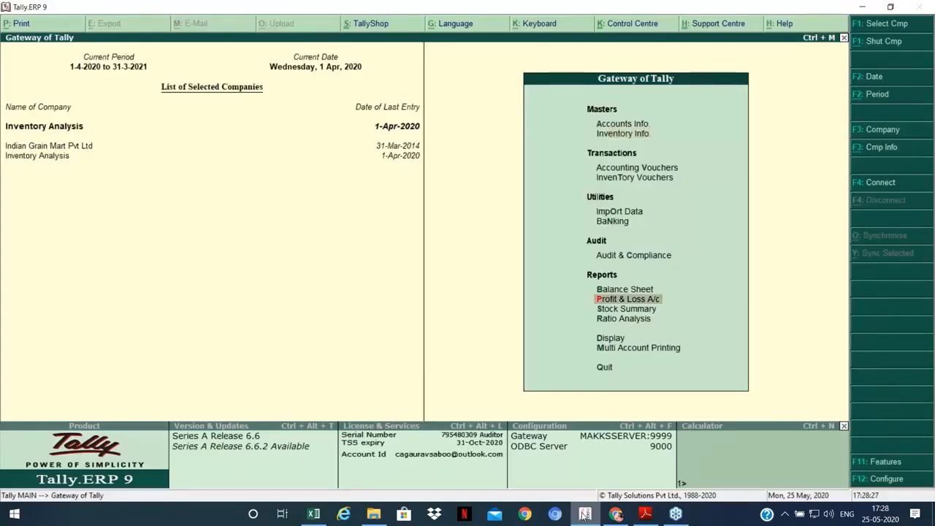
key(Return)
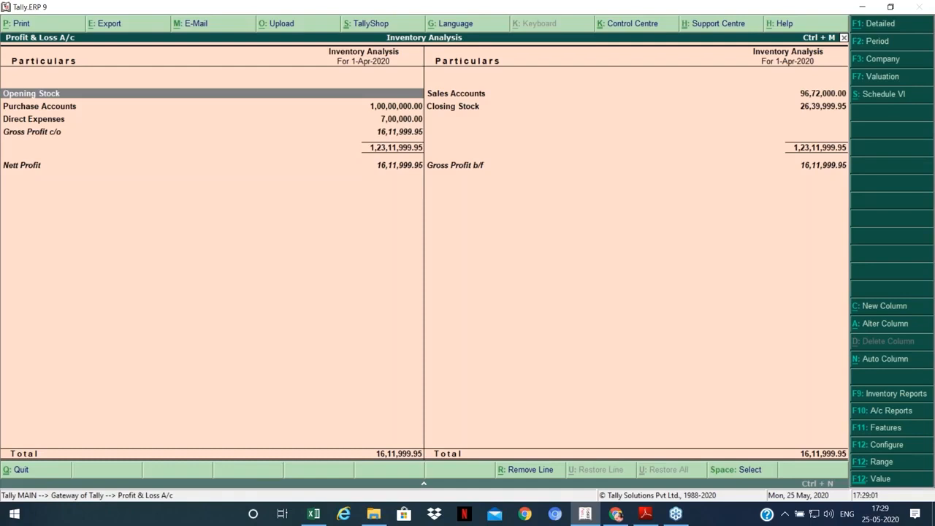
key(Escape)
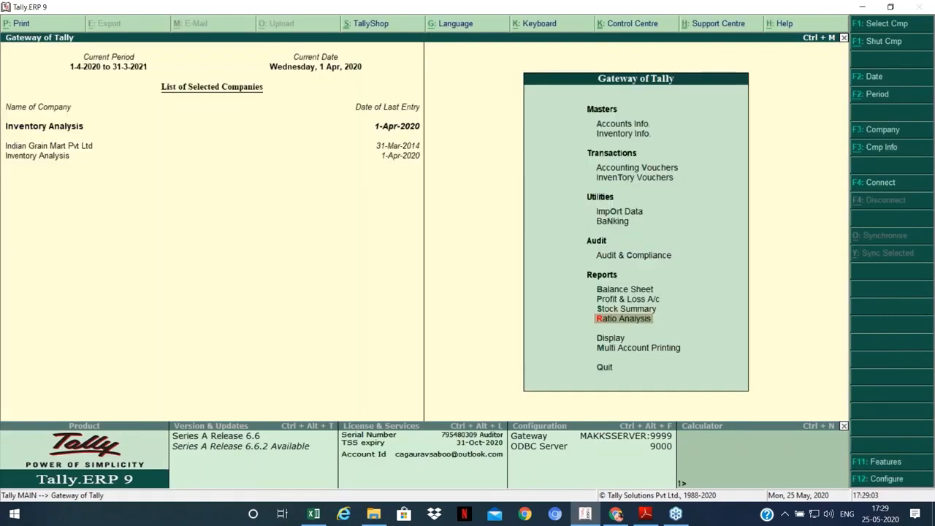
Step: Open the Day Book listing the four vouchers dated 1-Apr-2020
key(d)
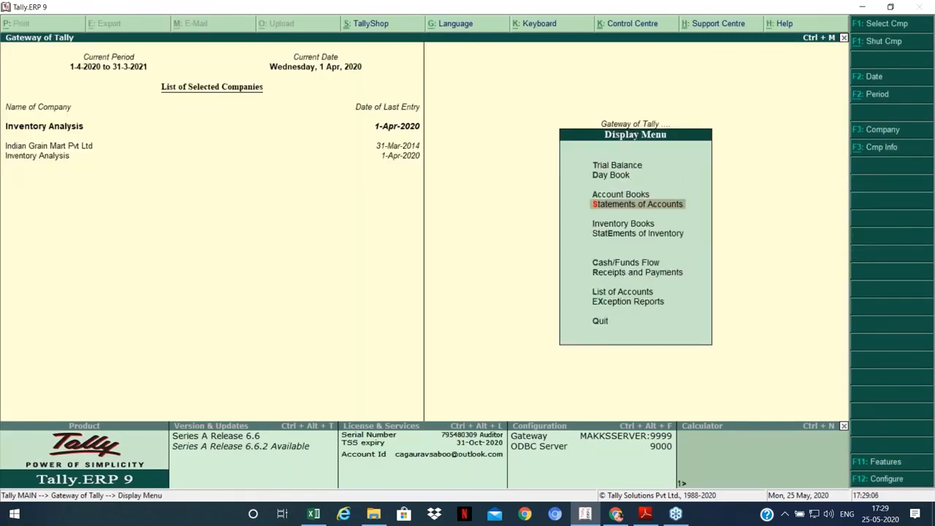
key(Escape)
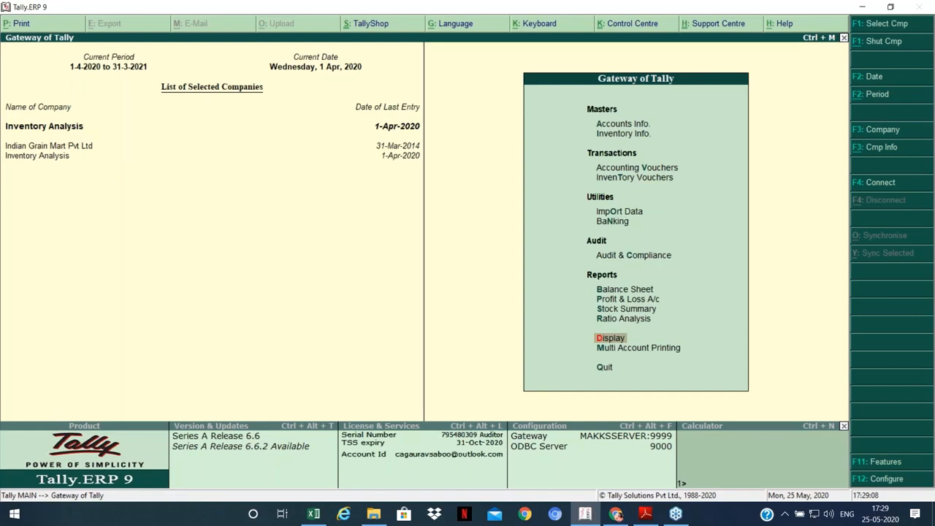
key(d)
key(y)
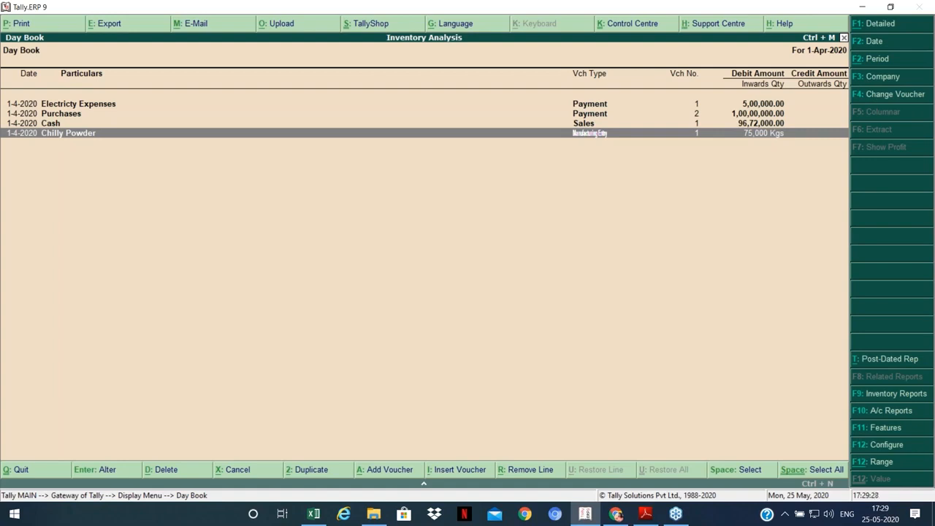
Step: Alter Manufacturing Entry No. 1 to consume 95,000 Kgs of Raw Chillies and accept the change
key(Return)
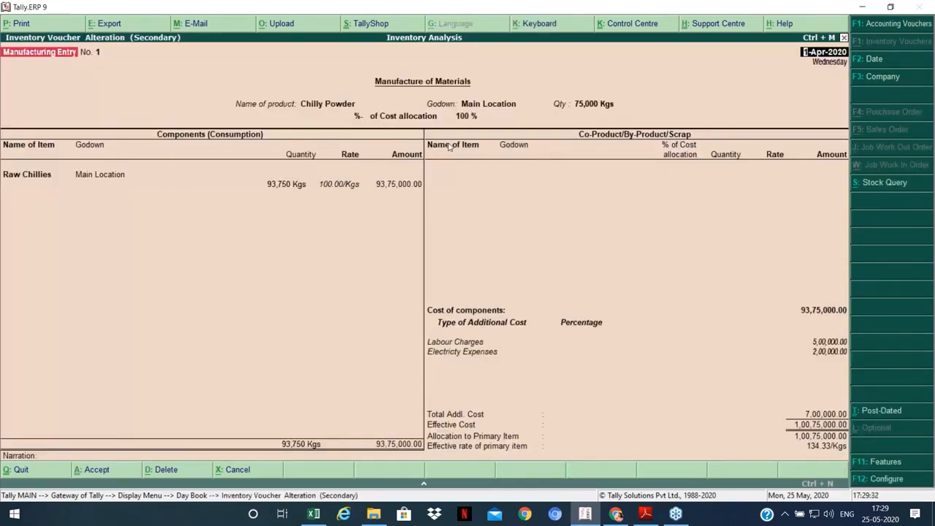
key(Return)
key(Return)
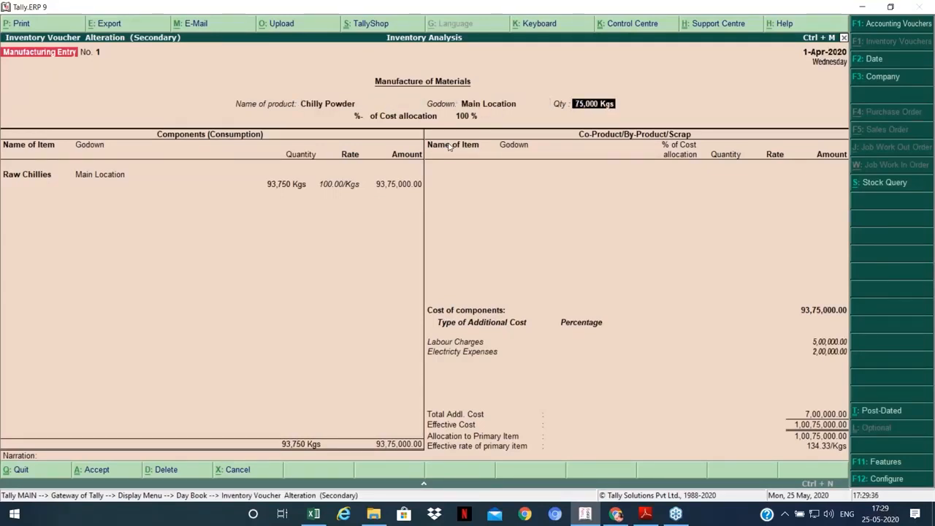
key(Return)
key(Return)
key(Return)
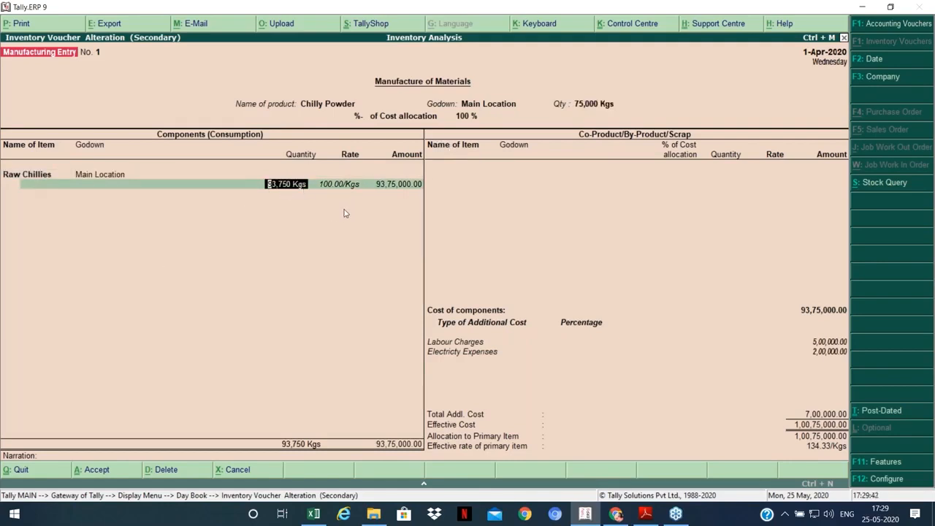
text(95000)
key(Return)
key(Return)
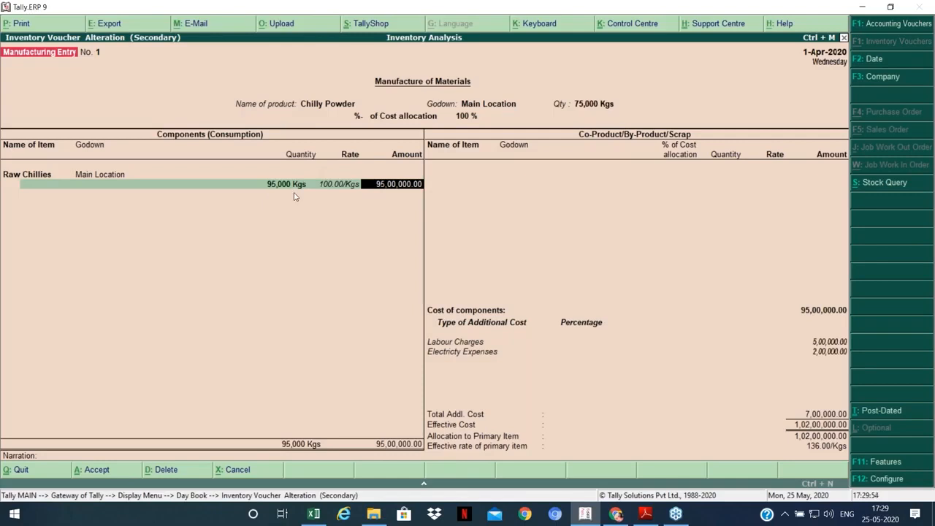
key(Return)
key(Return)
key(Return)
key(Return)
key(Return)
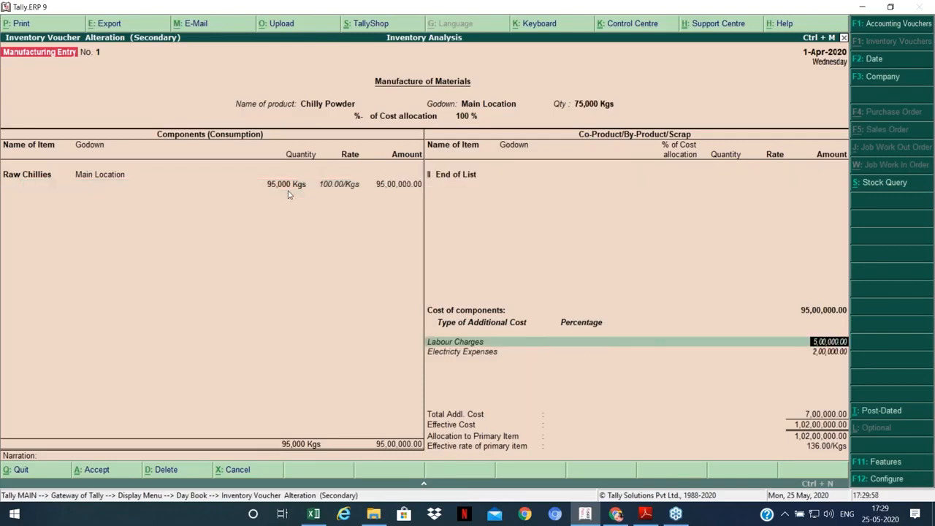
key(Return)
key(Return)
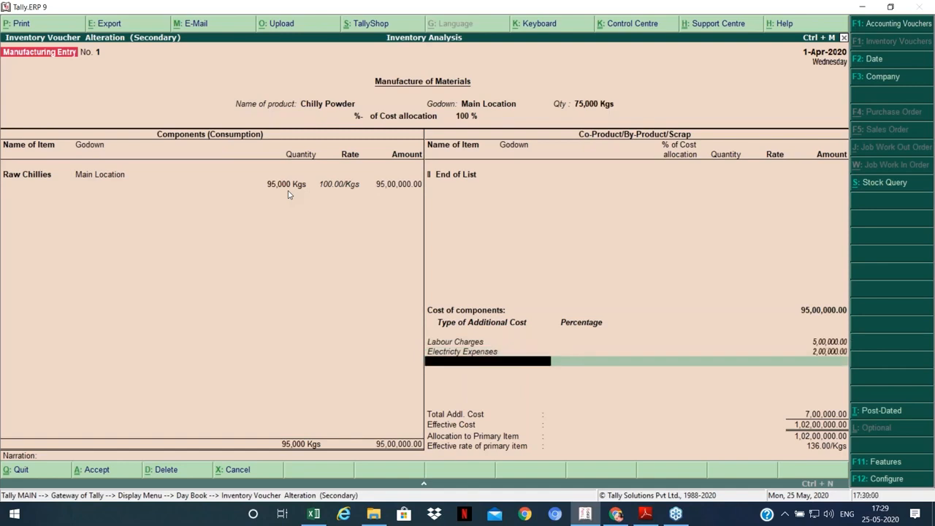
key(Return)
key(Return)
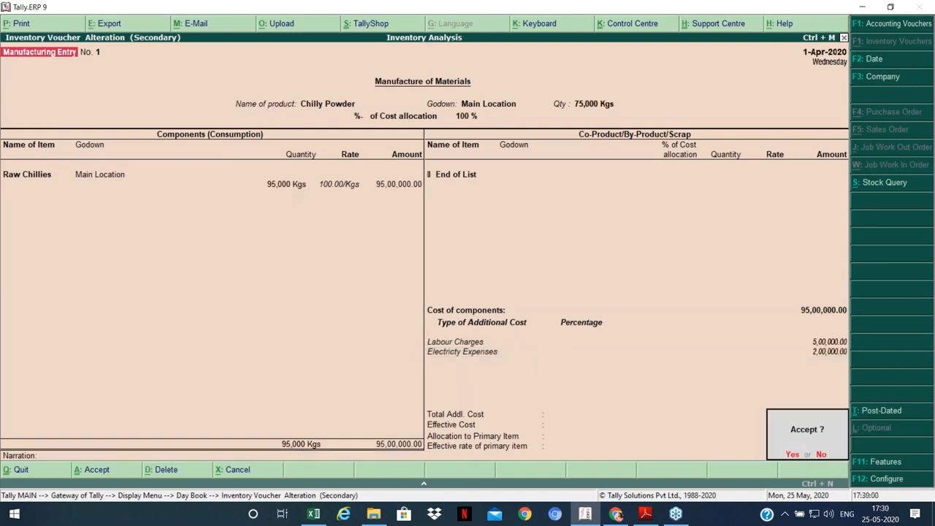
key(Return)
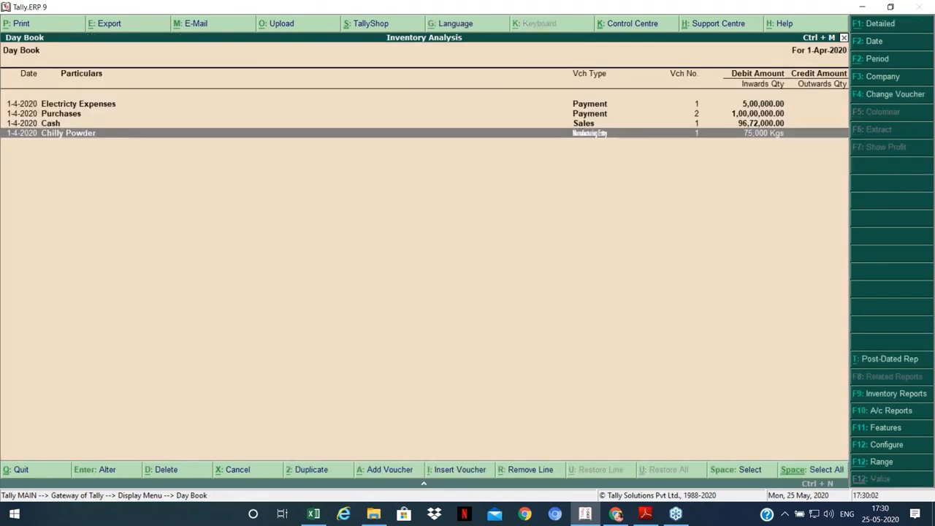
Step: Open the Profit & Loss account and compare its profit against the Excel cost workings
key(Escape)
key(Escape)
key(p)
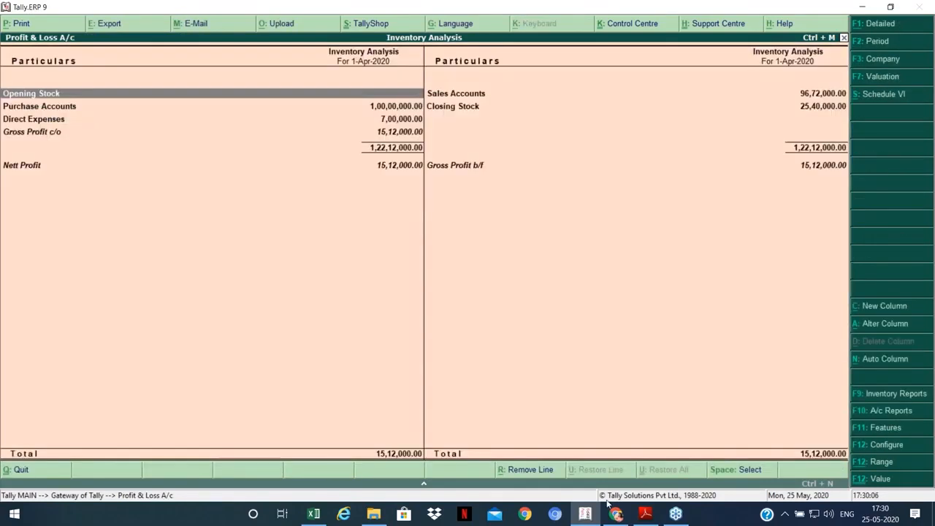
key(alt+Tab)
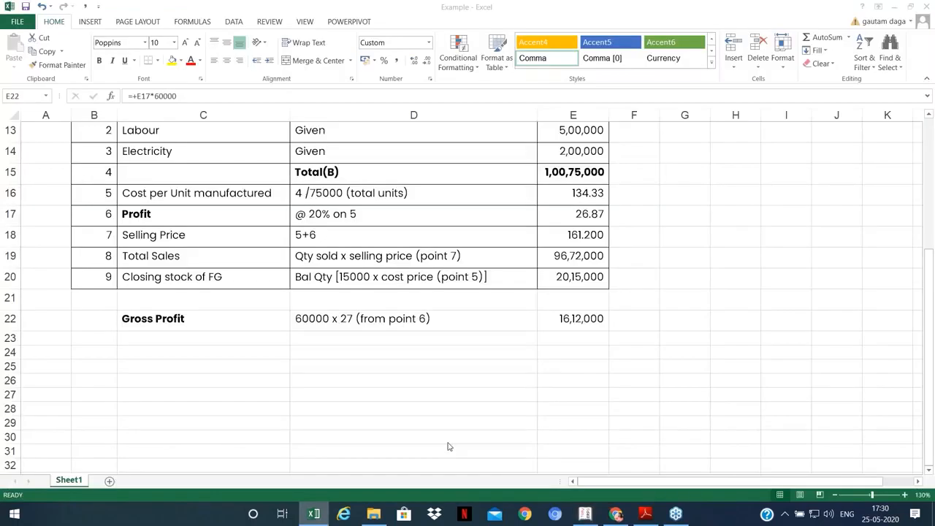
mouse_move(584, 514)
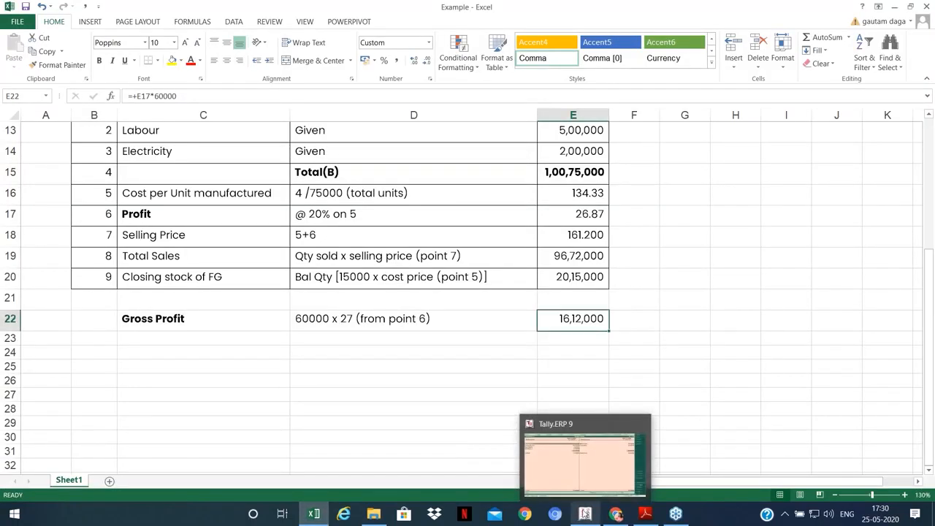
click(584, 513)
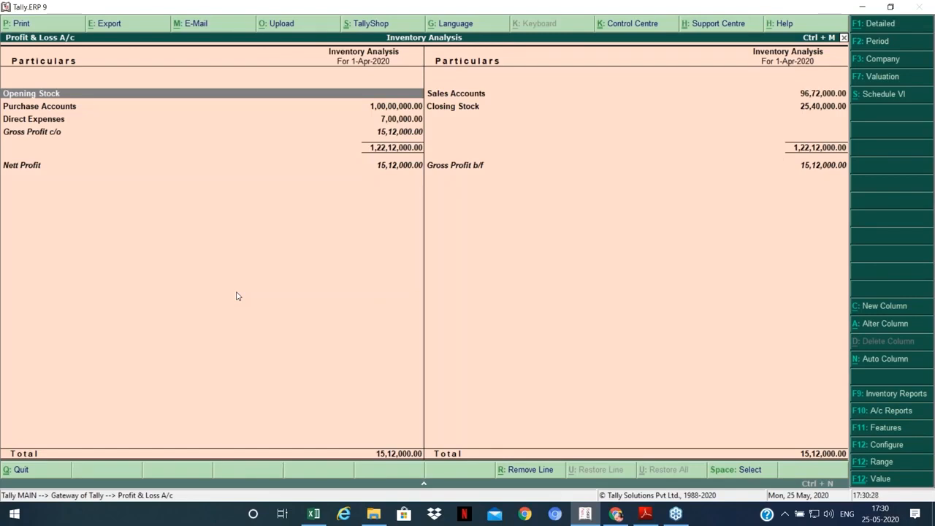
Step: Reopen the Chilly Powder manufacturing voucher from the Day Book
key(Escape)
key(d)
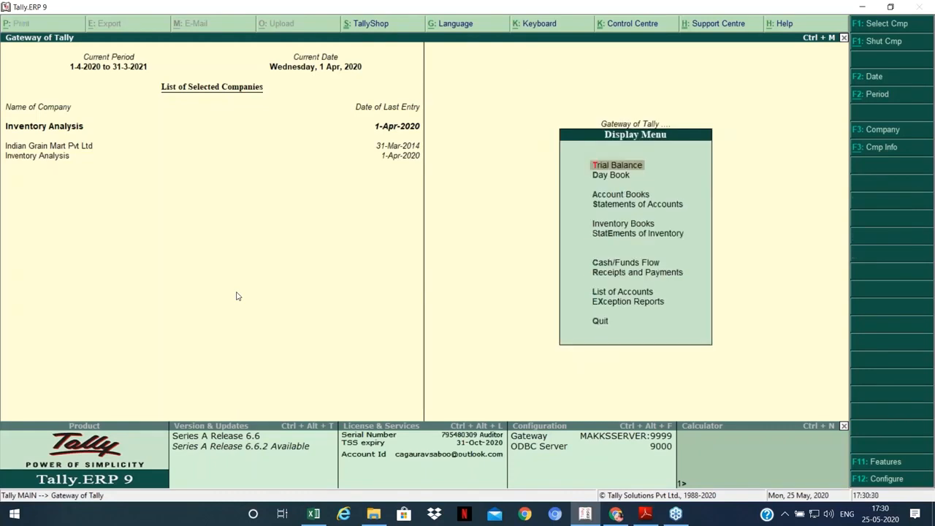
key(d)
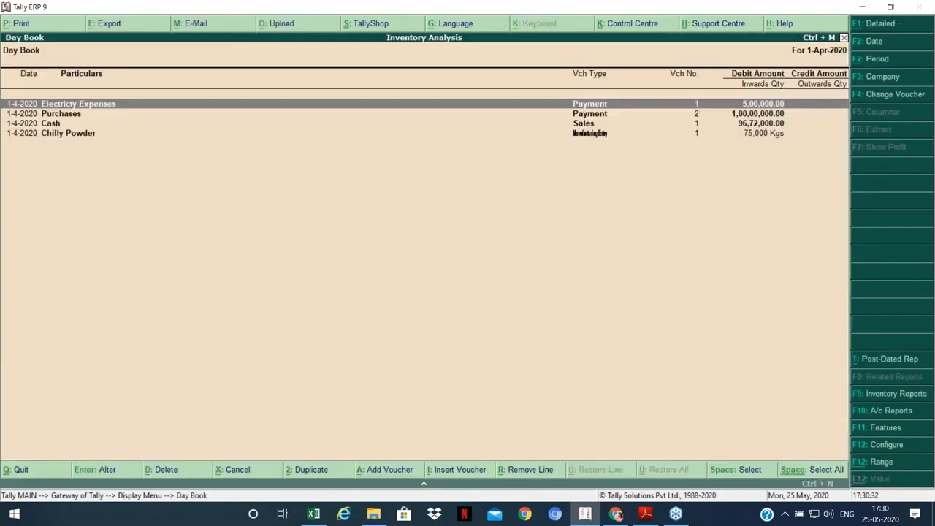
key(Down)
key(Down)
key(Down)
key(Return)
key(Return)
key(Return)
key(Return)
key(Return)
key(Return)
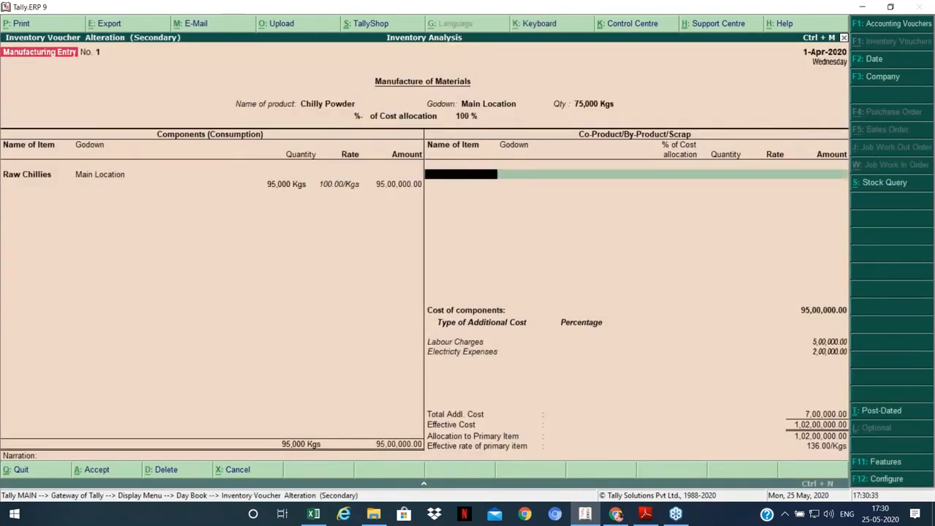
Step: Enter Labour Charges 1,00,000 and Electricity Expenses 5,00,000 as additional costs, and save
key(BackSpace)
key(Down)
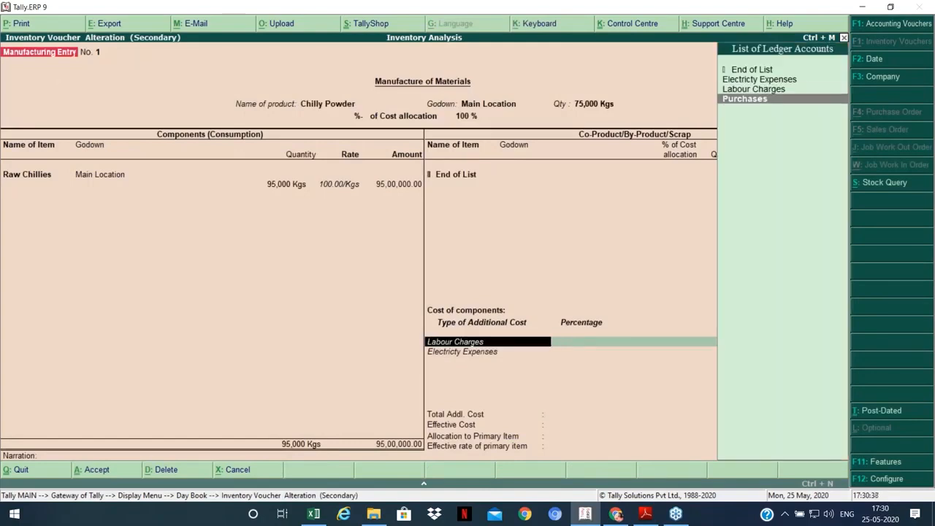
key(Up)
key(Return)
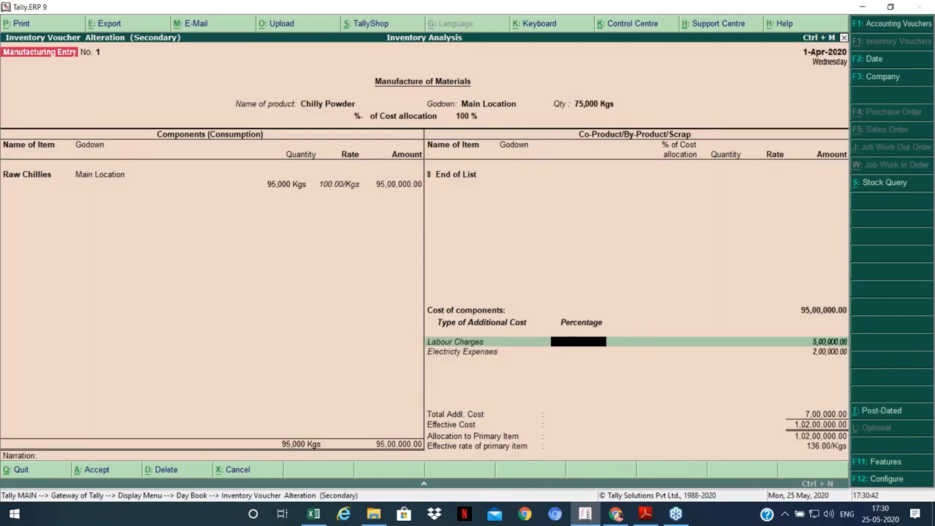
key(Return)
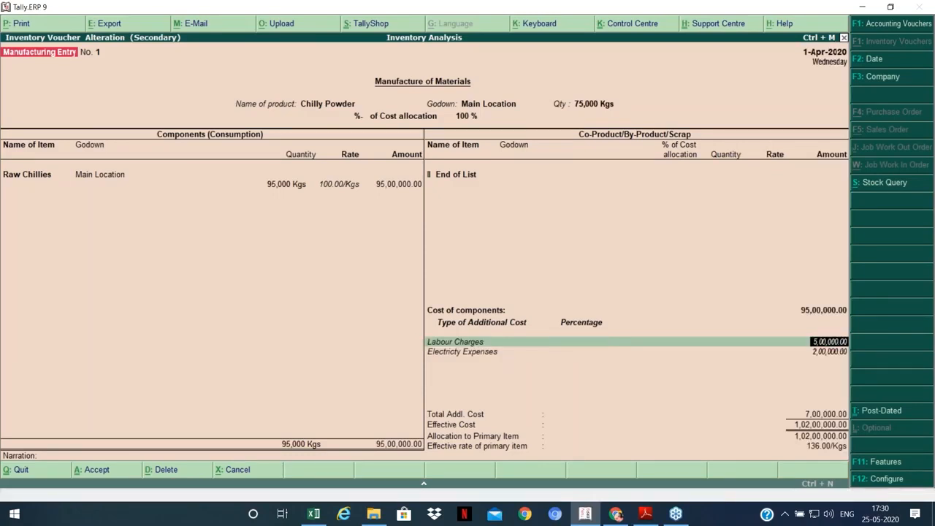
text(100000)
key(Return)
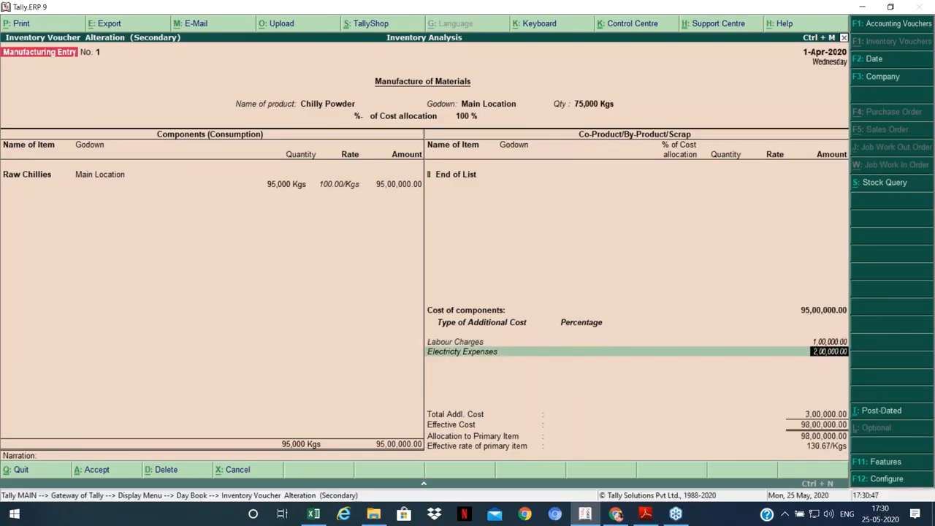
text(500000)
key(Return)
key(Return)
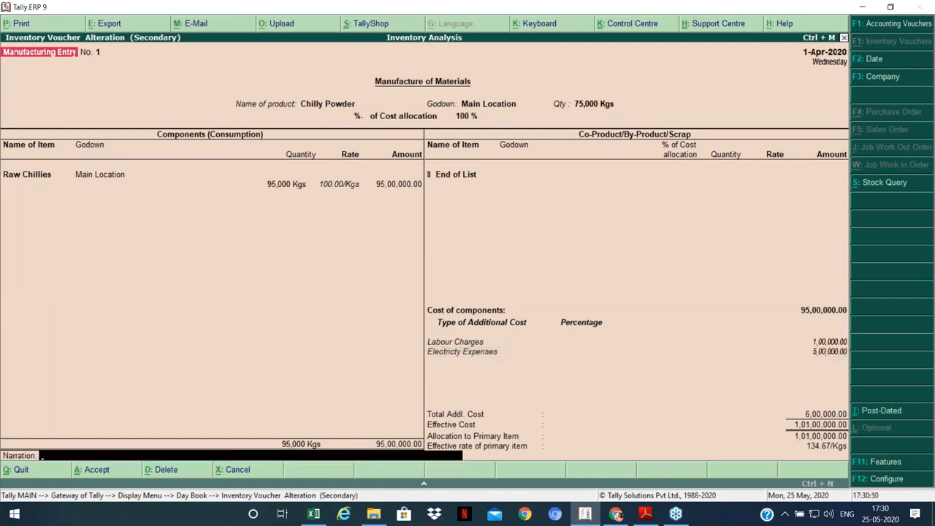
key(Return)
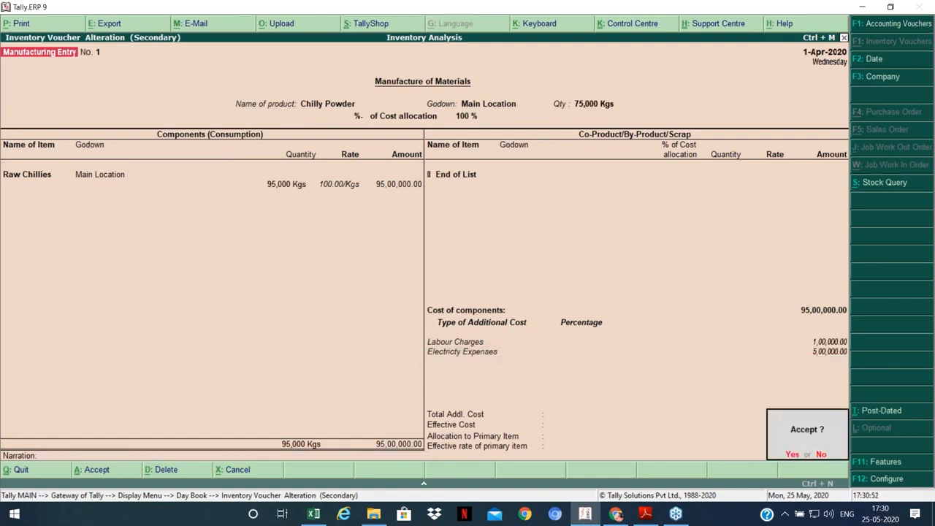
key(Return)
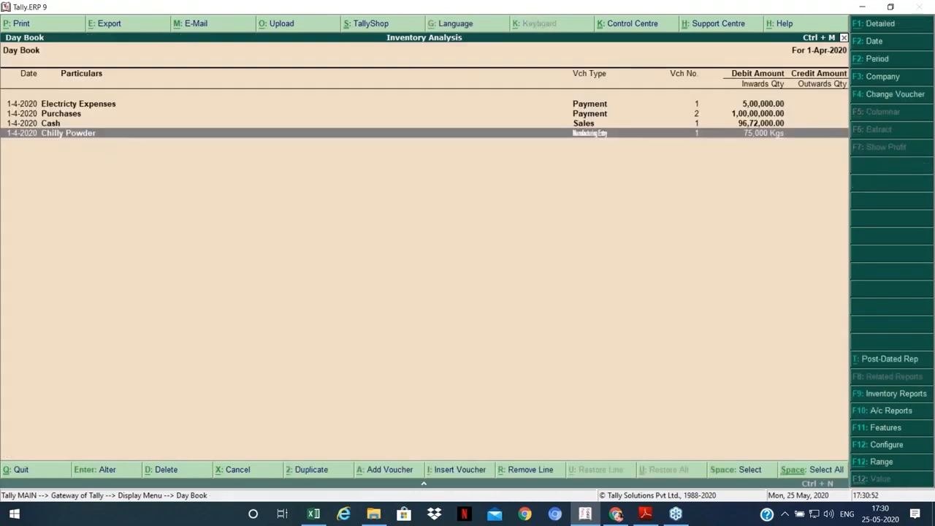
Step: Check the Profit & Loss account's Closing Stock 25,19,999.90 and Nett Profit 14,91,999.90, then close it
key(Escape)
key(Escape)
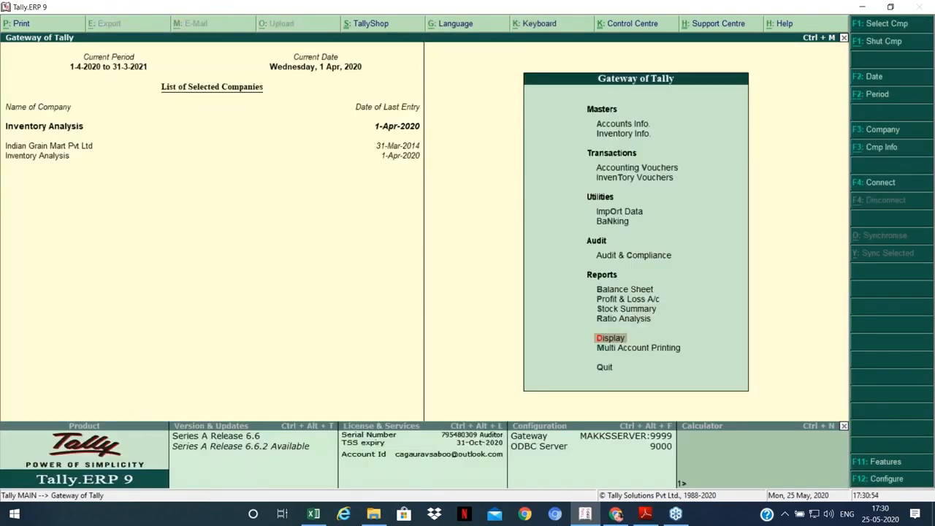
key(p)
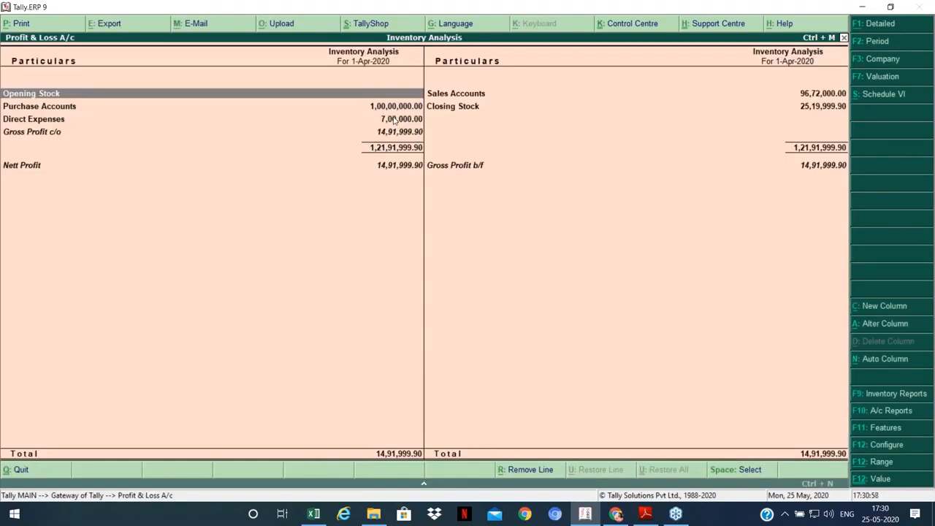
key(Down)
key(Down)
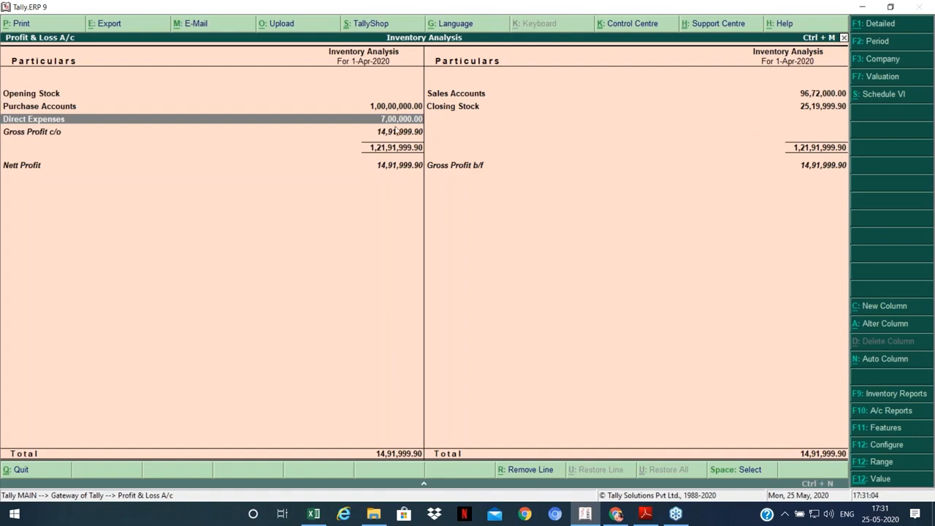
click(820, 109)
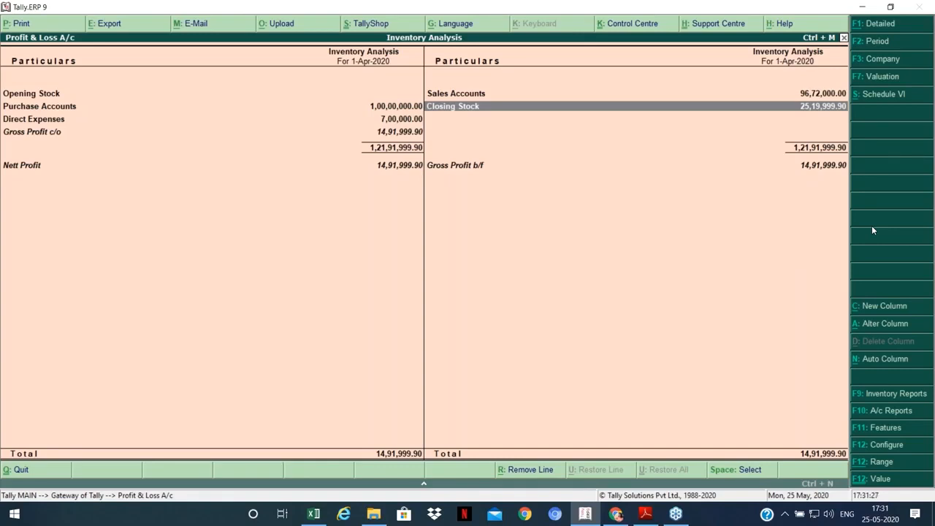
key(Escape)
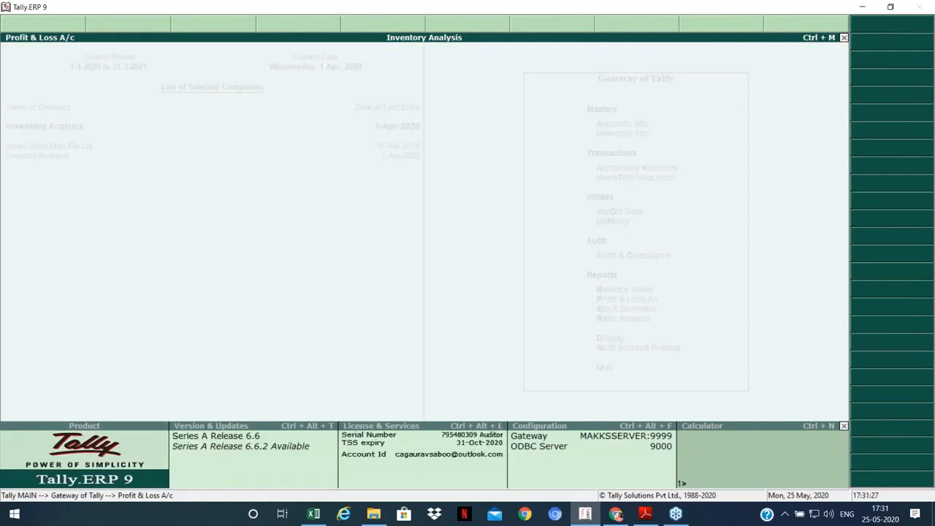
Step: Open the Chilly Powder manufacturing entry from the Day Book for review
key(Down)
key(Down)
key(Down)
key(Down)
key(Down)
key(Up)
key(Up)
key(Return)
key(Down)
key(Return)
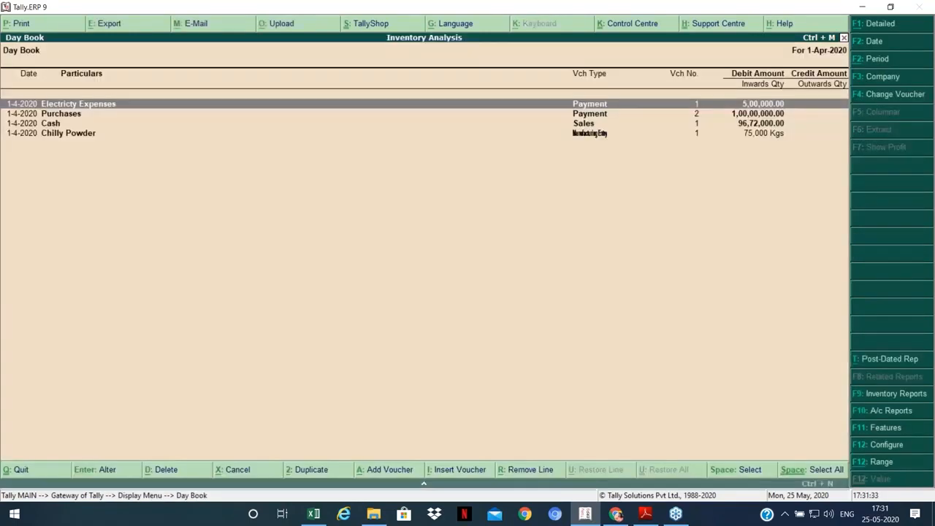
key(Down)
key(Down)
key(Down)
key(Return)
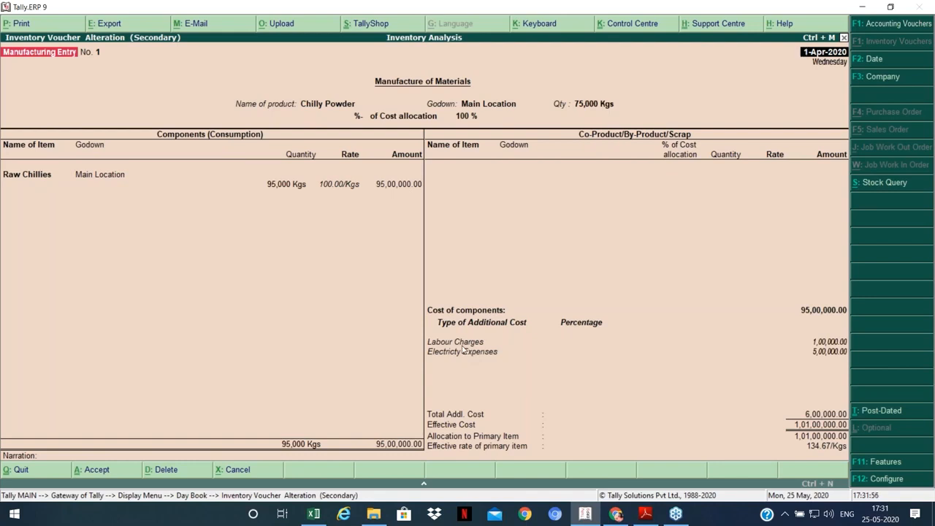
Step: Close the entry without changes and start a new inventory voucher, Manufacturing Entry No. 2
key(Escape)
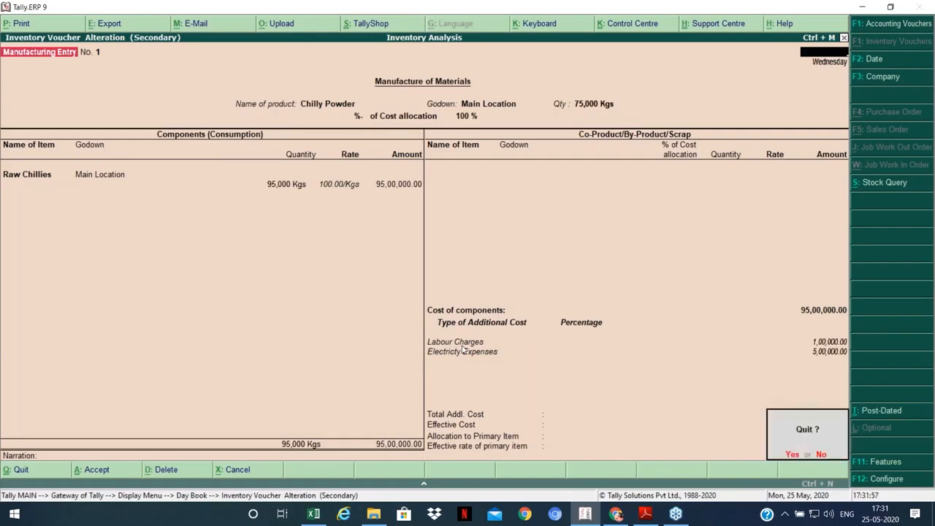
key(y)
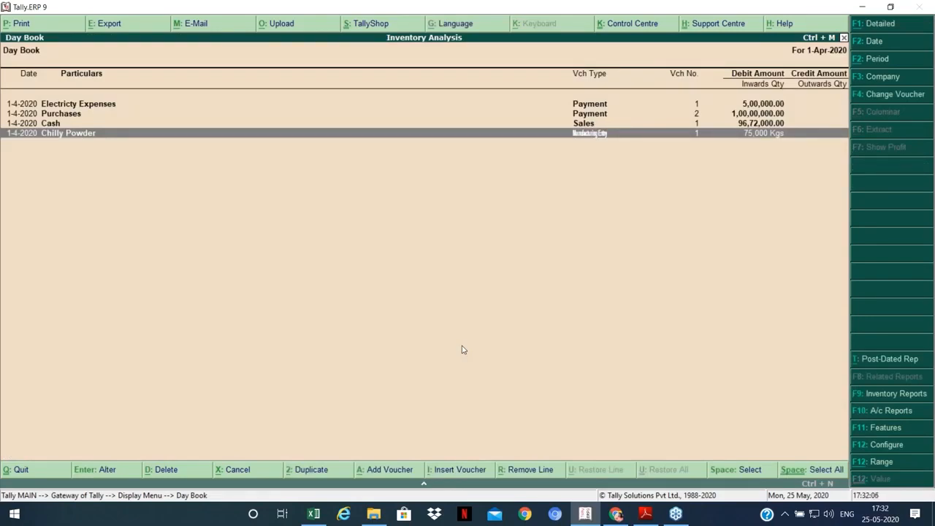
key(Escape)
key(Escape)
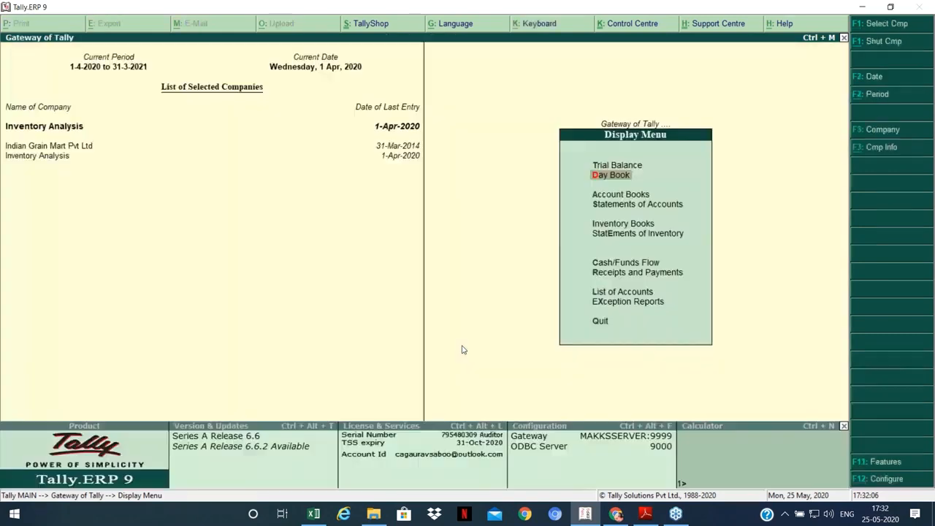
key(t)
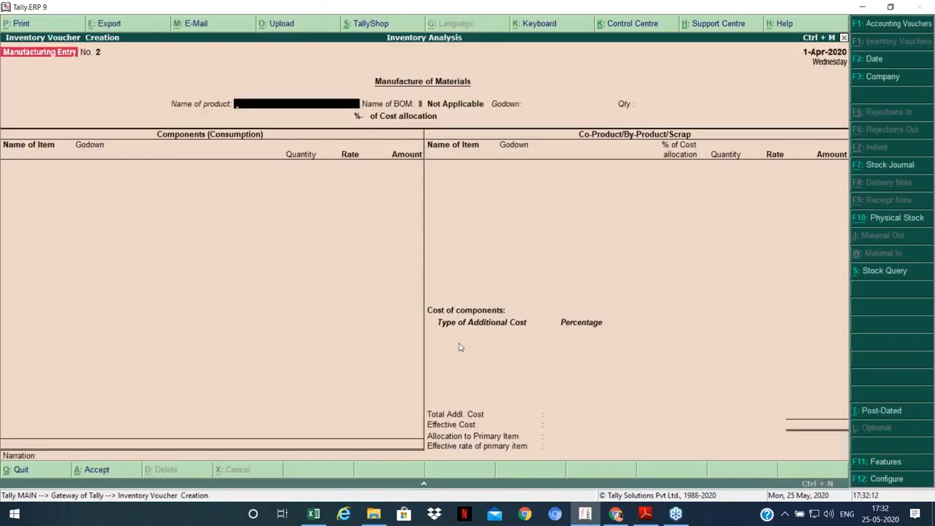
Step: Switch the voucher type to Stock Journal, check the Excel workings, then quit the voucher screen
click(906, 166)
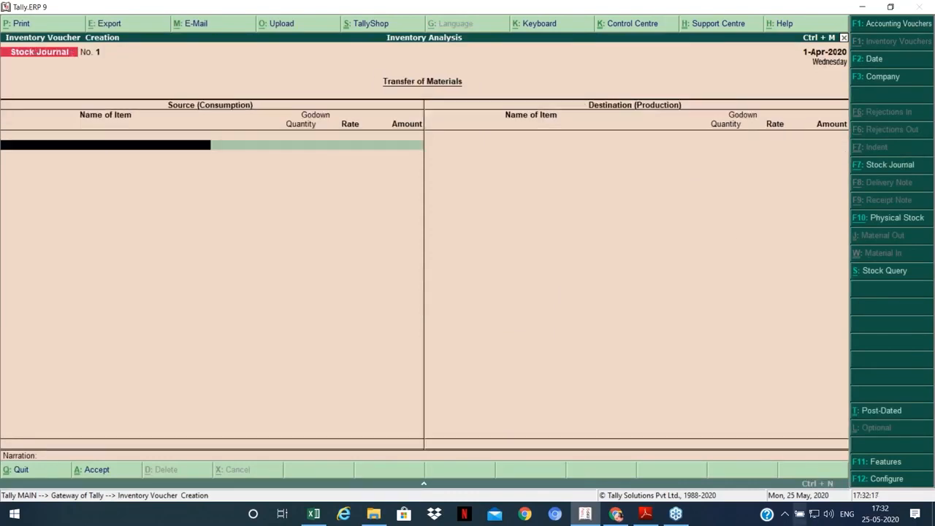
click(588, 514)
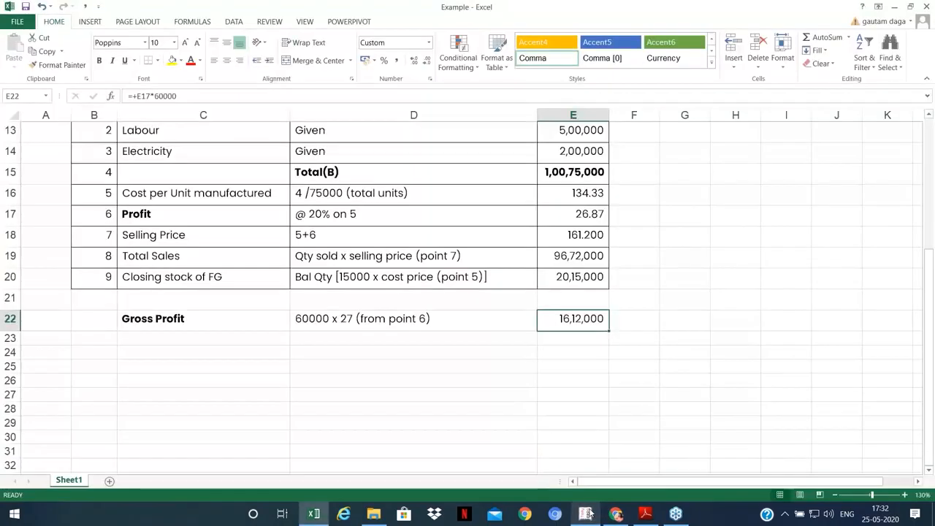
click(589, 514)
key(Escape)
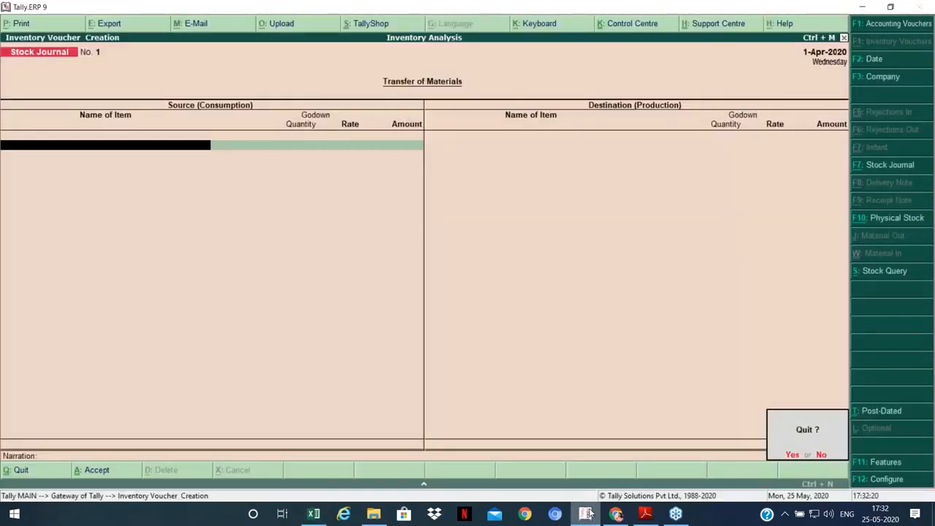
key(Return)
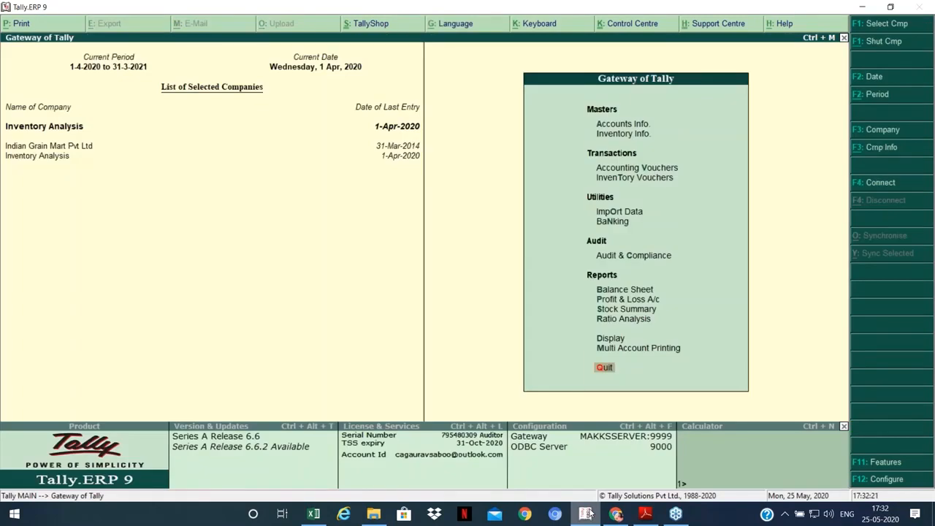
Step: Drill into the Profit & Loss Closing Stock breakdown, then start a new Stock Journal voucher
key(p)
key(Up)
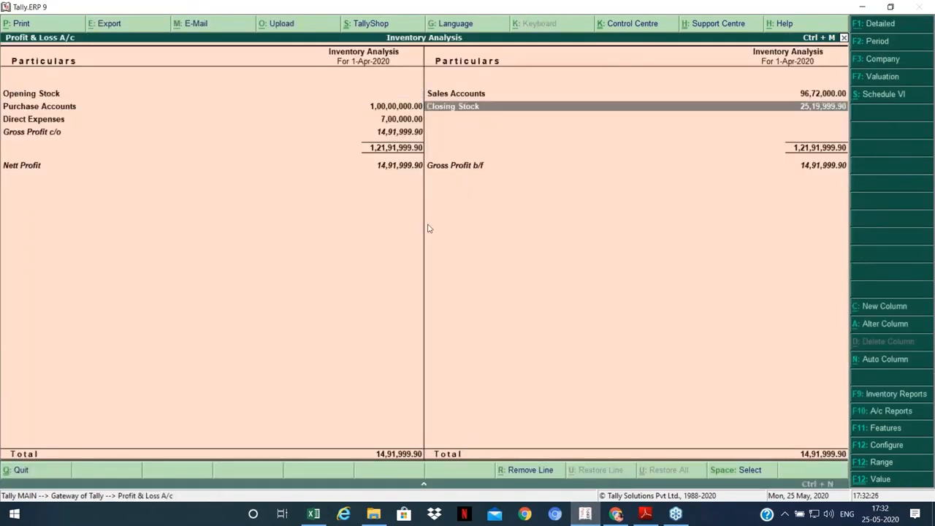
key(Return)
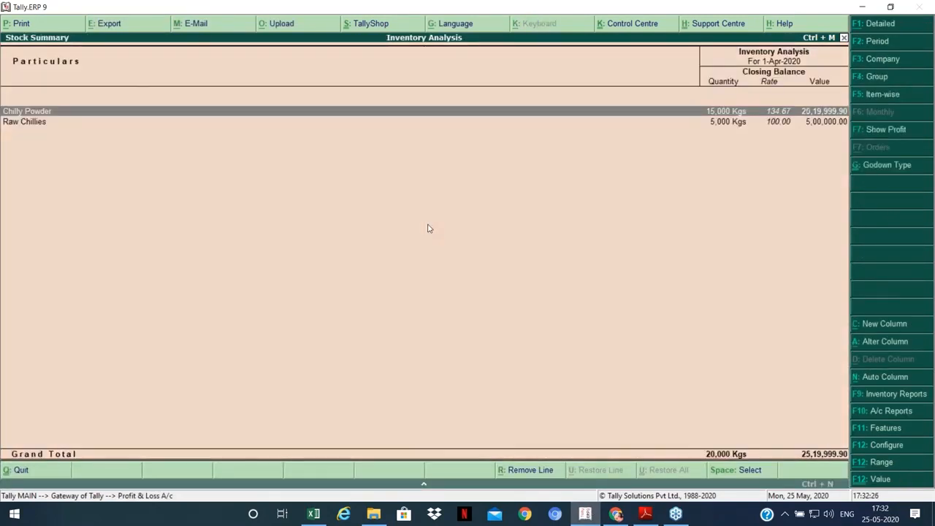
key(Down)
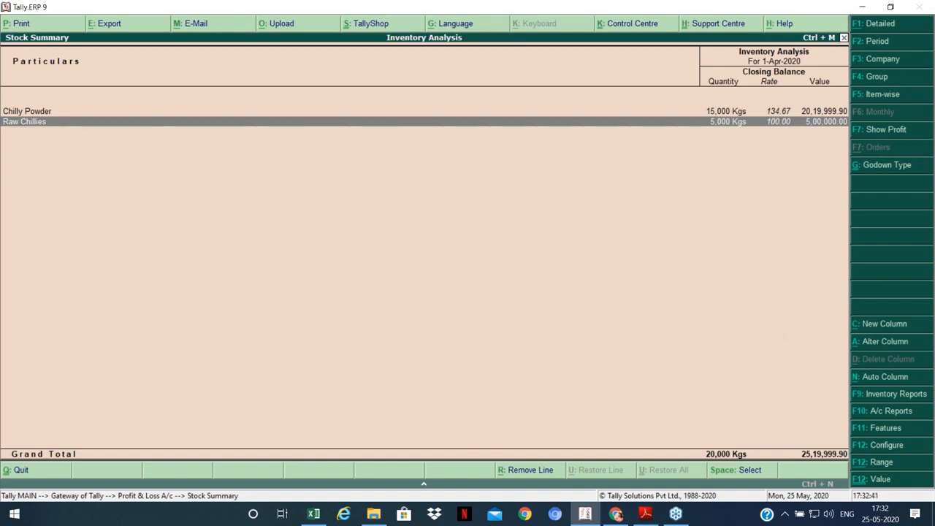
key(Escape)
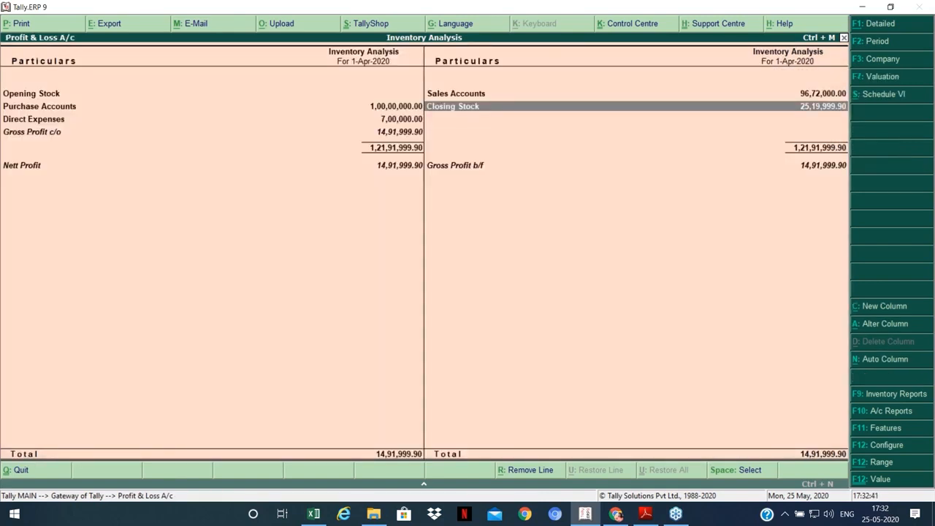
key(Escape)
key(Return)
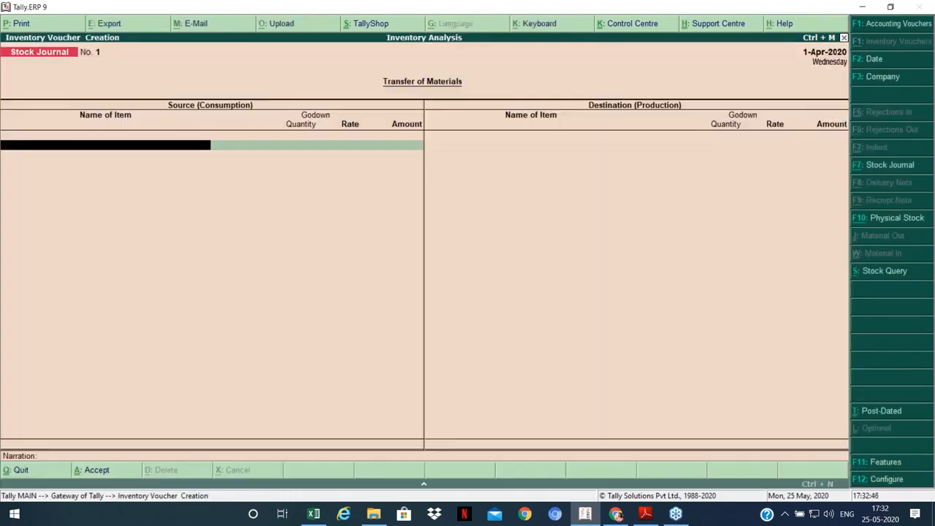
Step: Enter Raw Chillies as the consumed item with a quantity of 2,000 Kgs
text(Ra)
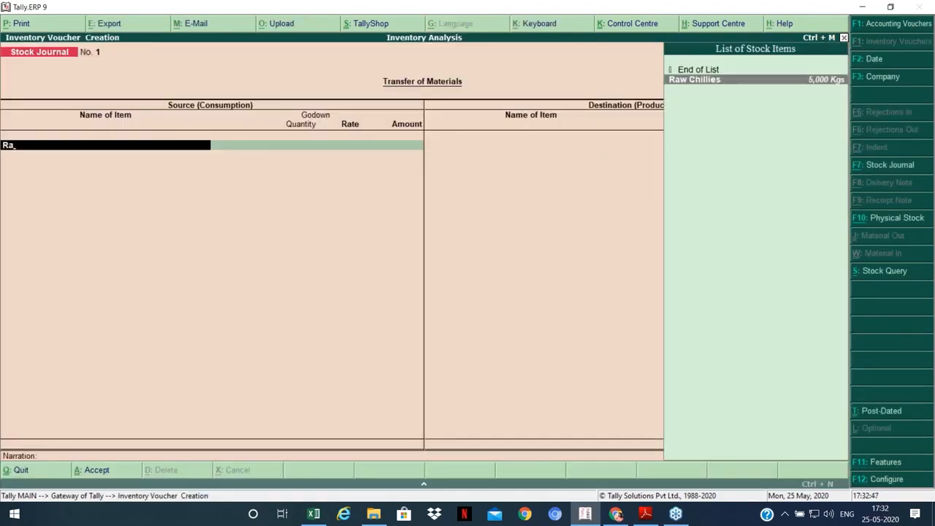
key(Return)
text(200)
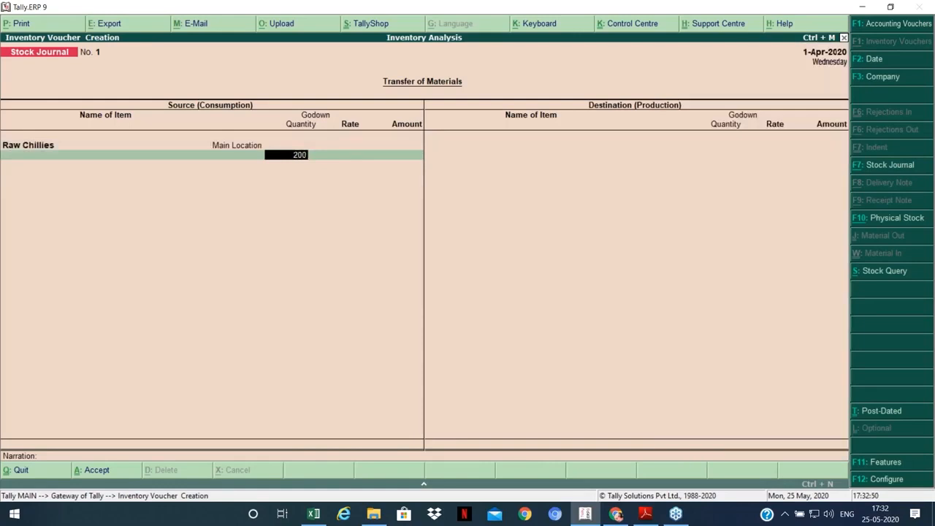
key(Return)
key(BackSpace)
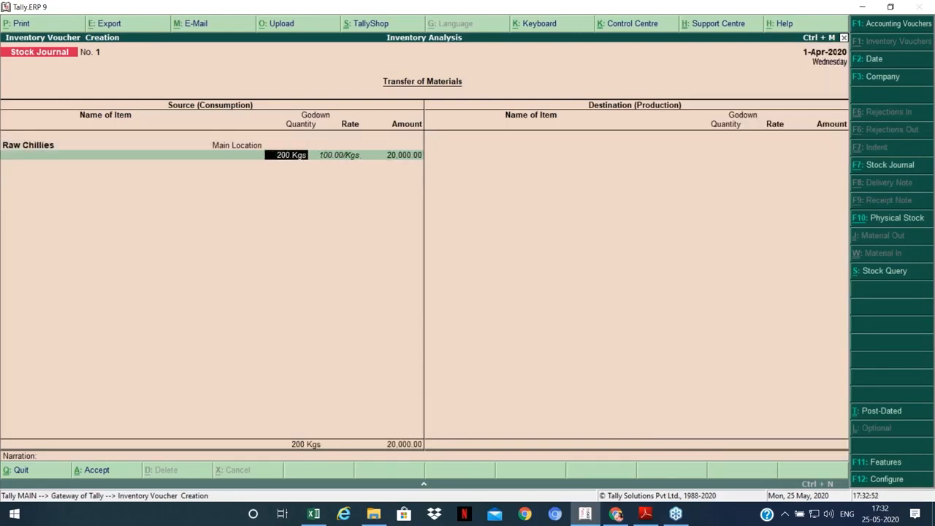
text(2000)
key(Return)
key(Return)
key(Return)
key(Return)
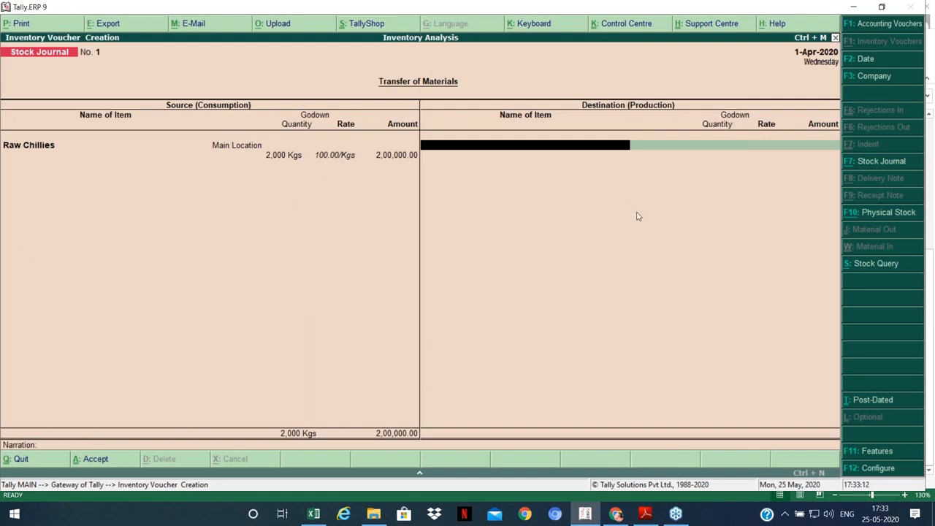
Step: Leave the destination empty, save Stock Journal No. 1, and exit the voucher screen
key(Return)
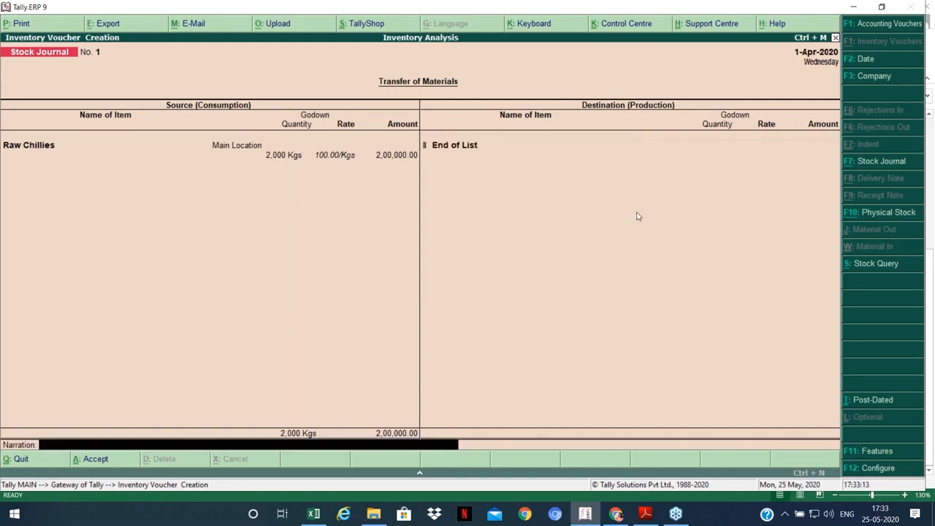
key(Return)
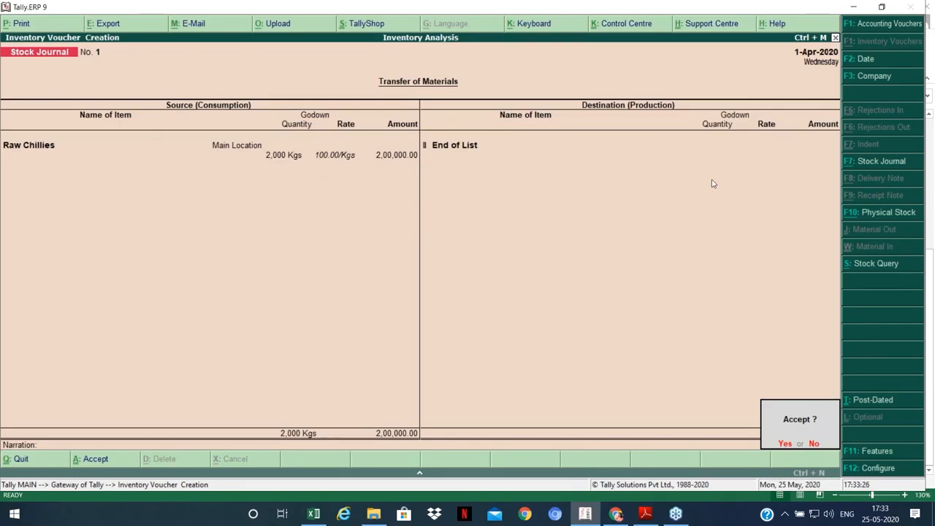
key(Return)
key(Escape)
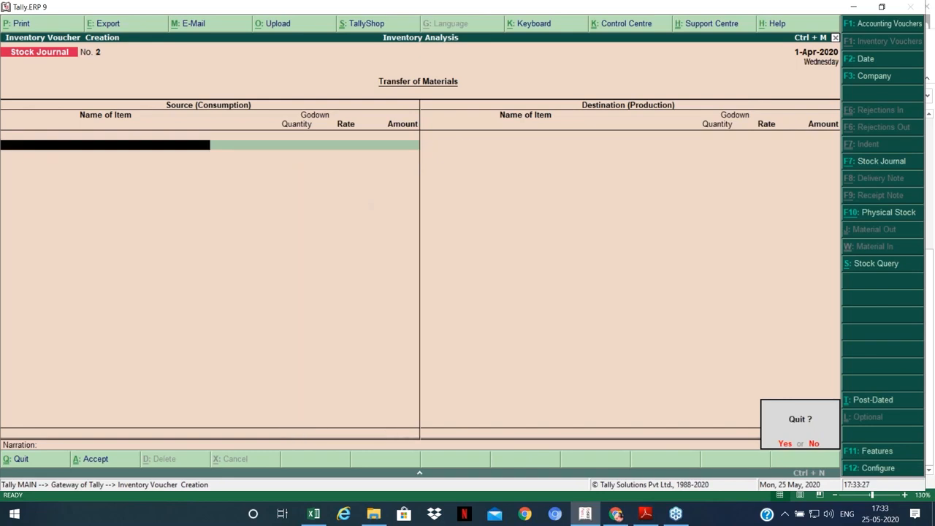
key(Return)
Step: Check Raw Chillies at 3,000 Kgs in Stock Summary, then review Profit & Loss Nett Profit 12,91,999.90
key(s)
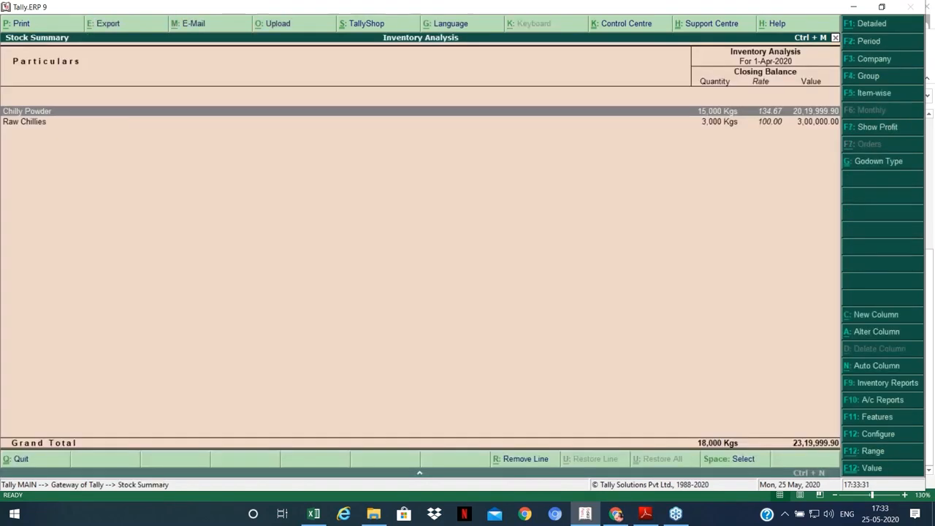
key(Down)
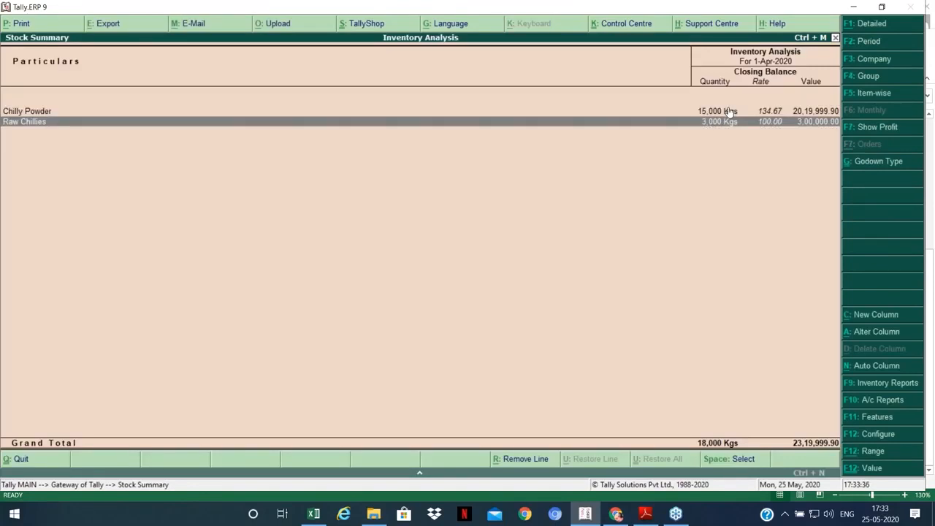
key(Escape)
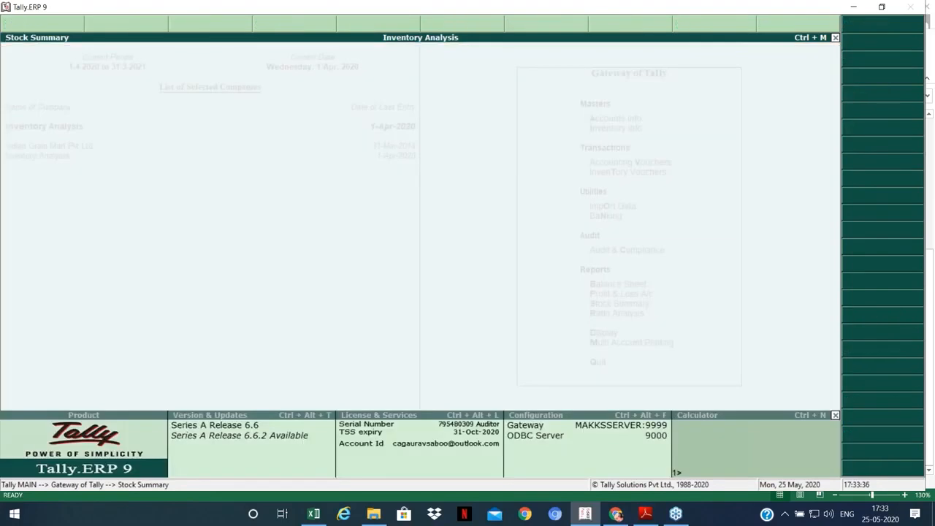
key(p)
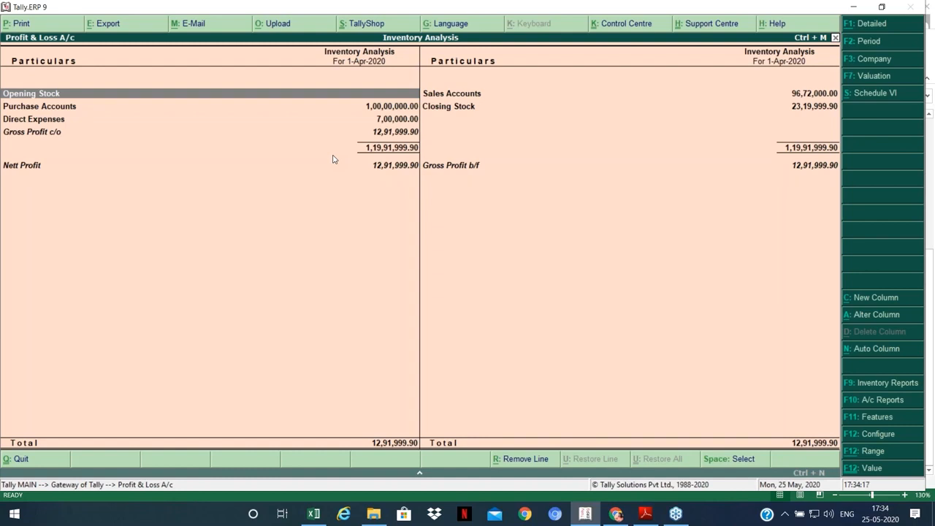
key(Escape)
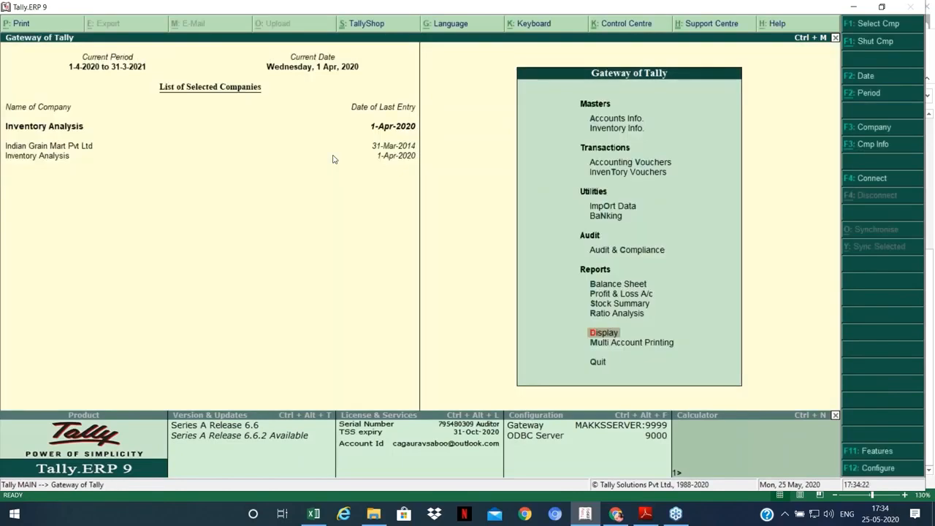
Step: Open Statements of Inventory > Cost Estimation and select the Primary stock group
key(Return)
key(Down)
key(Down)
key(Down)
key(Down)
key(Return)
key(Down)
key(Down)
key(Down)
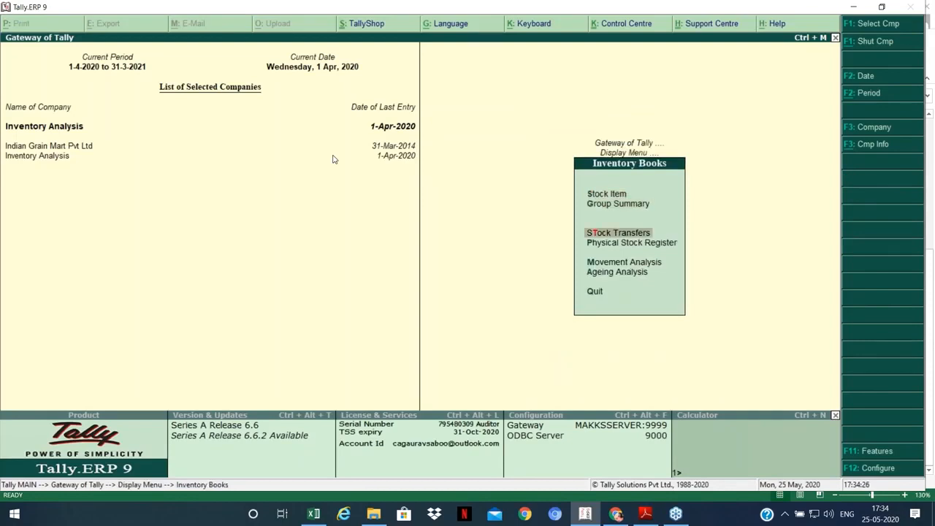
key(Up)
key(Up)
key(Up)
key(Escape)
key(Down)
key(Return)
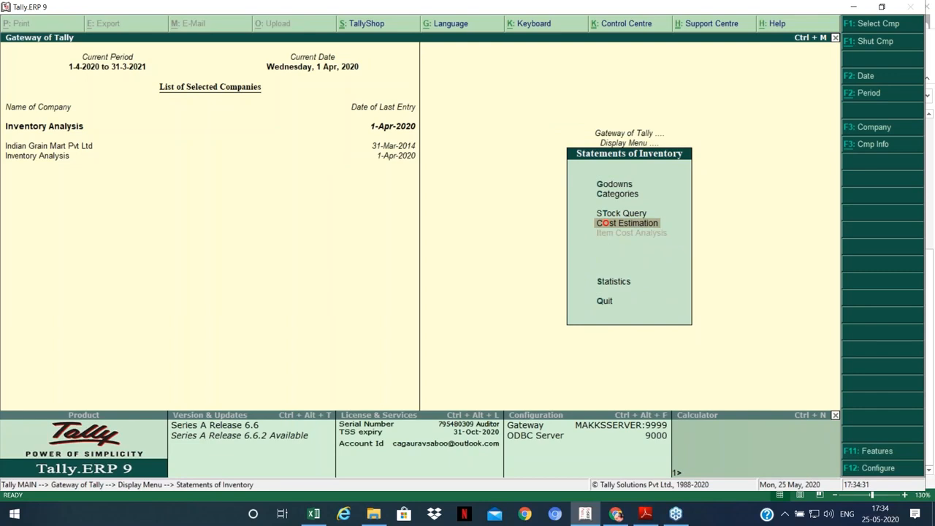
key(Return)
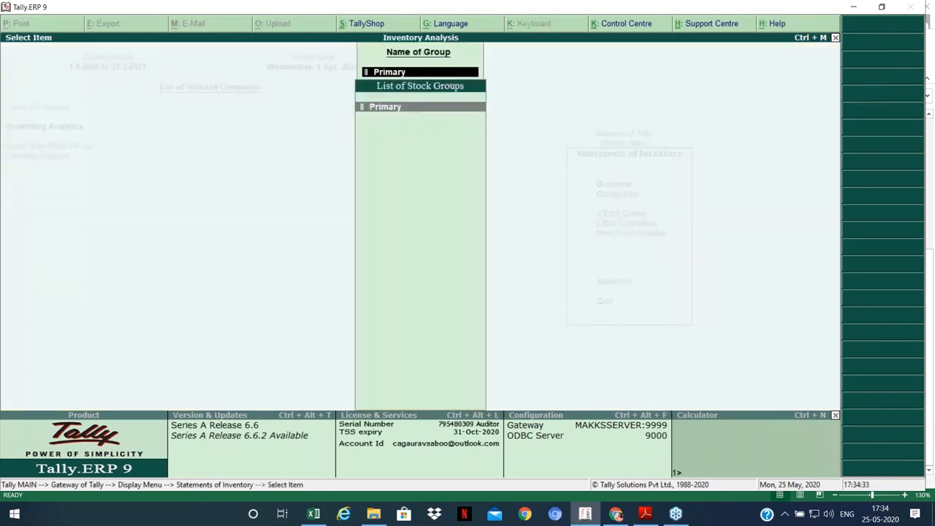
key(Return)
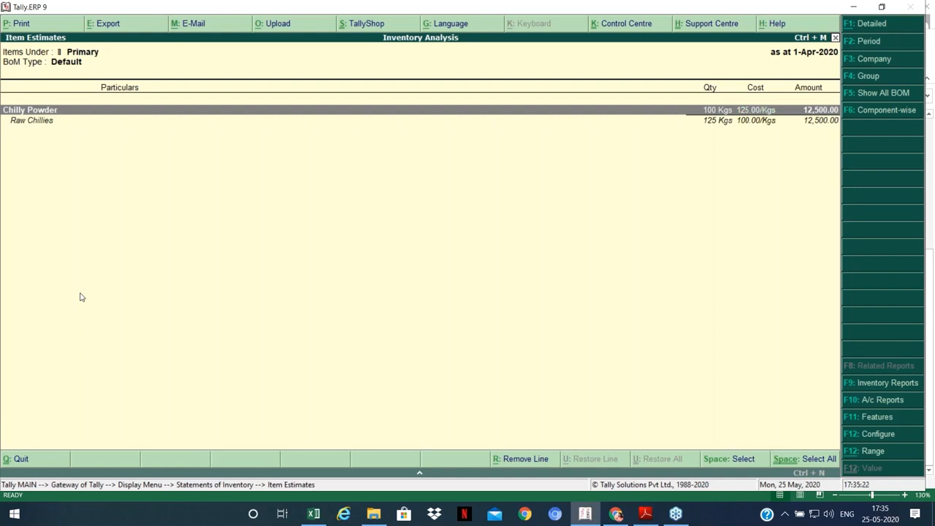
Step: Back out of Item Estimates, the stock group list and the Display menu to Gateway of Tally
key(Escape)
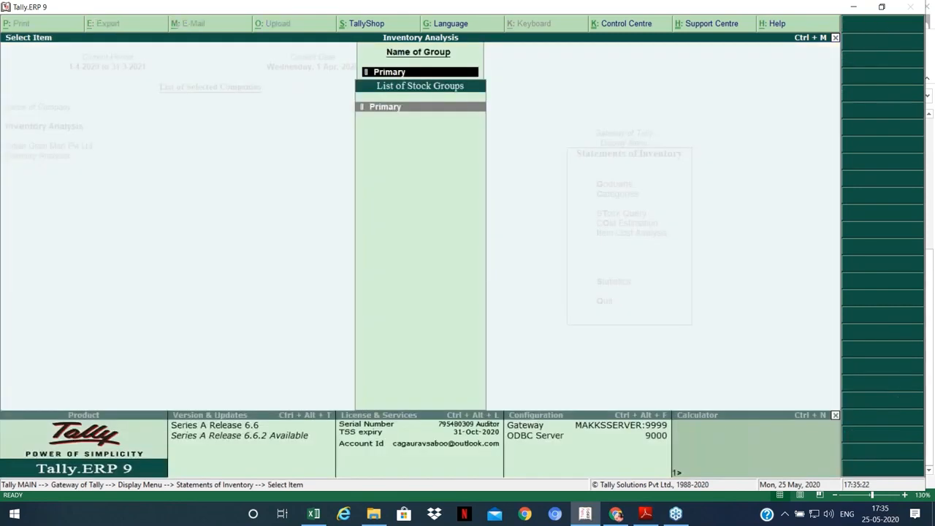
key(Escape)
key(Escape)
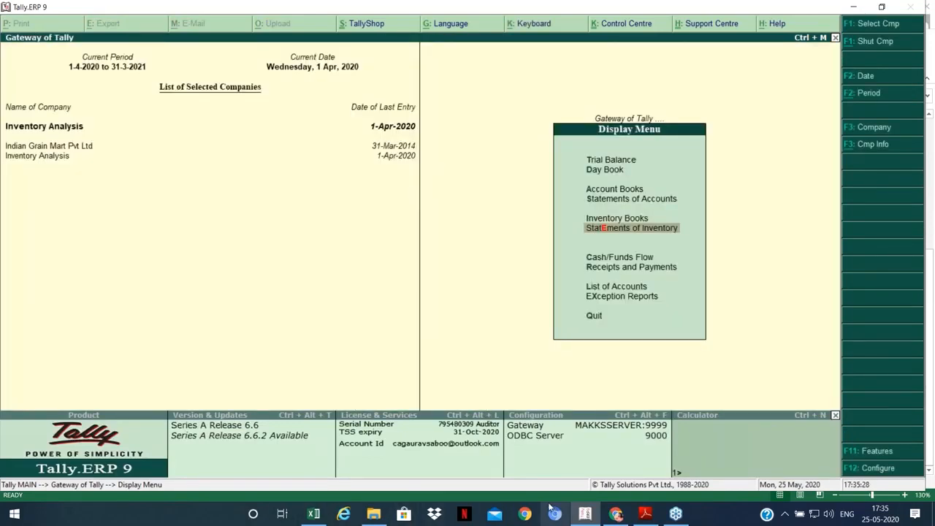
key(Escape)
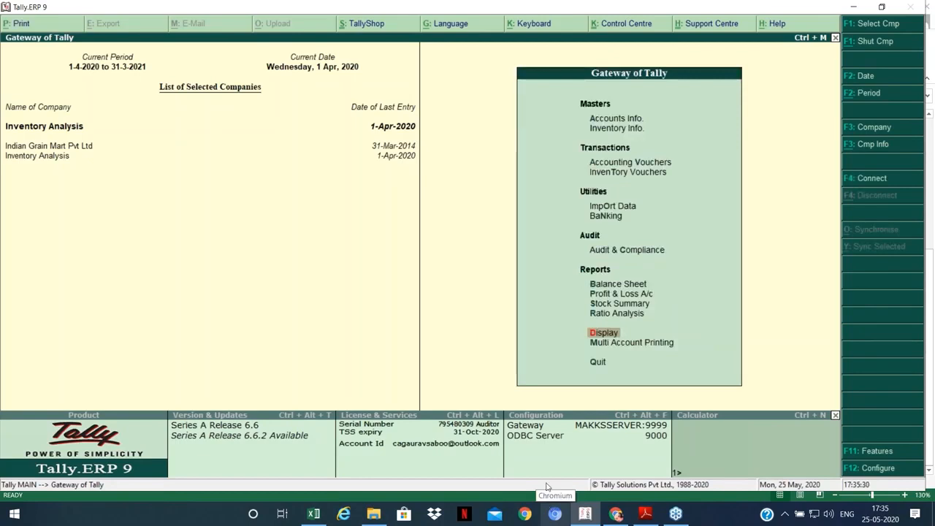
Step: Scroll the Unusual Entries in Tally PDF, highlight 'Stock considered as consumption', then return to Tally
click(654, 516)
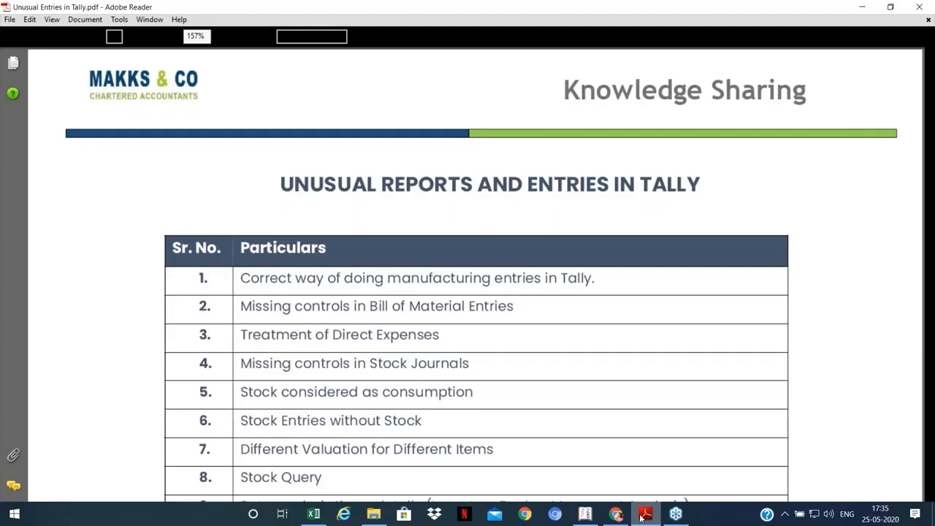
scroll(414, 290, down, 2)
scroll(414, 290, down, 1)
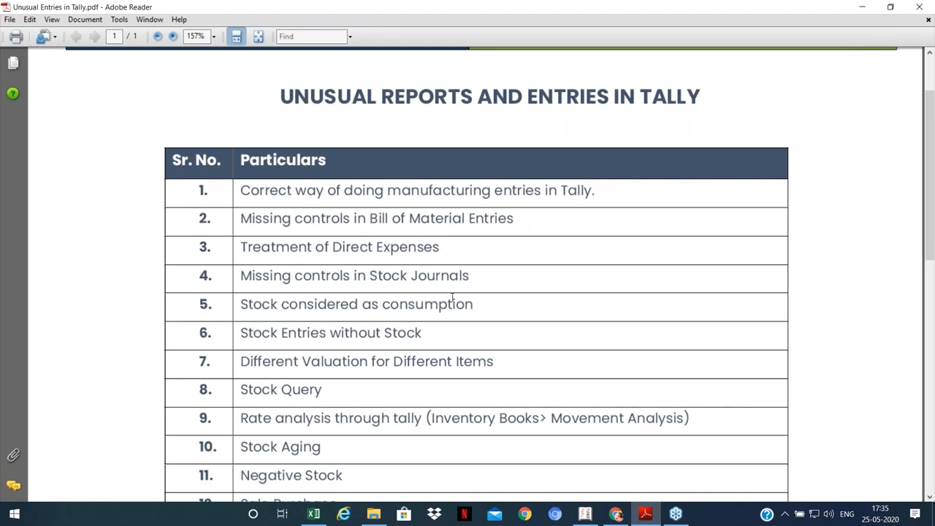
scroll(452, 297, down, 1)
drag(474, 275, 240, 276)
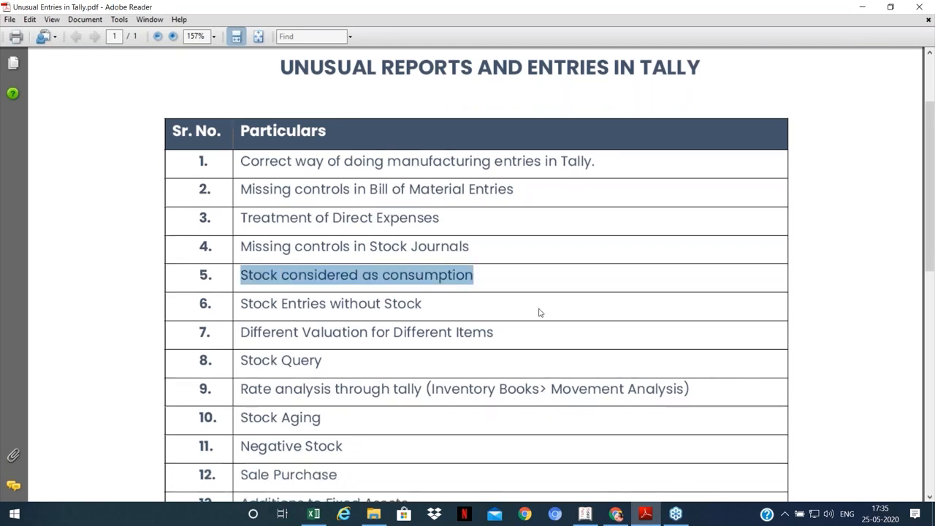
click(588, 519)
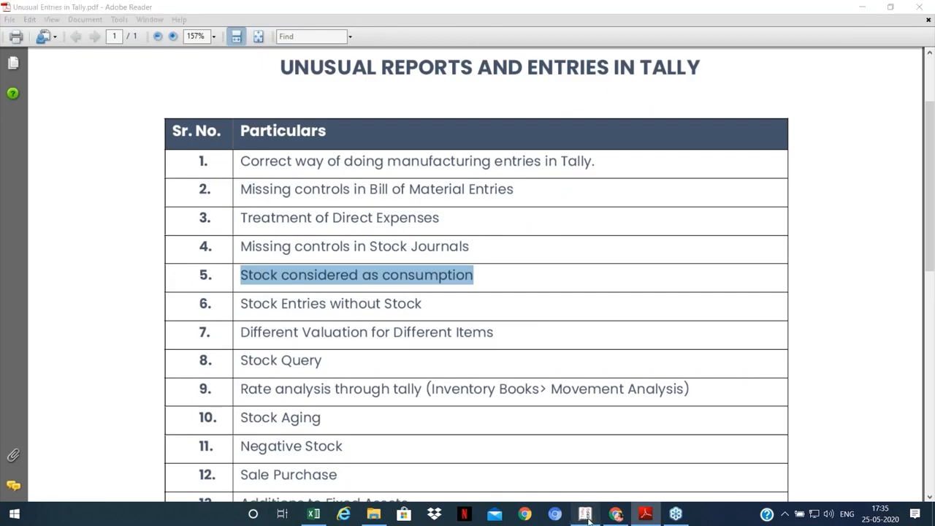
key(Escape)
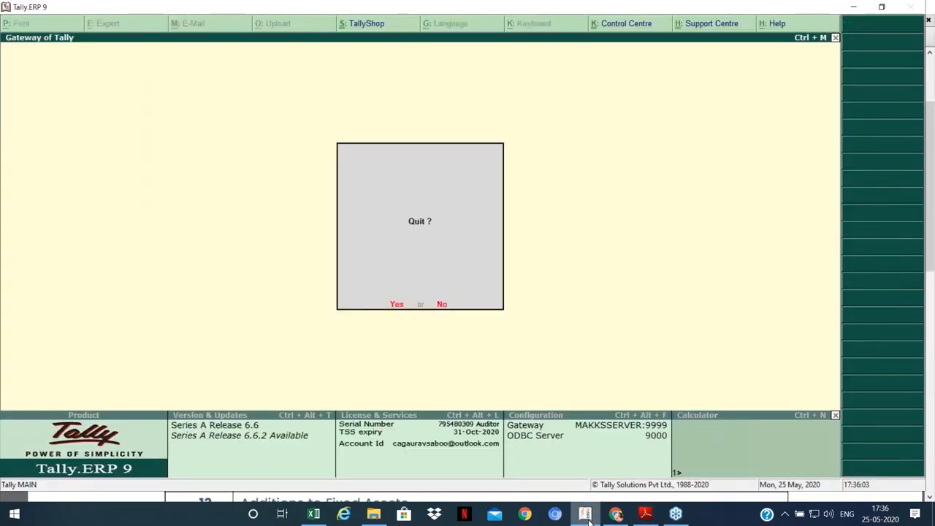
key(n)
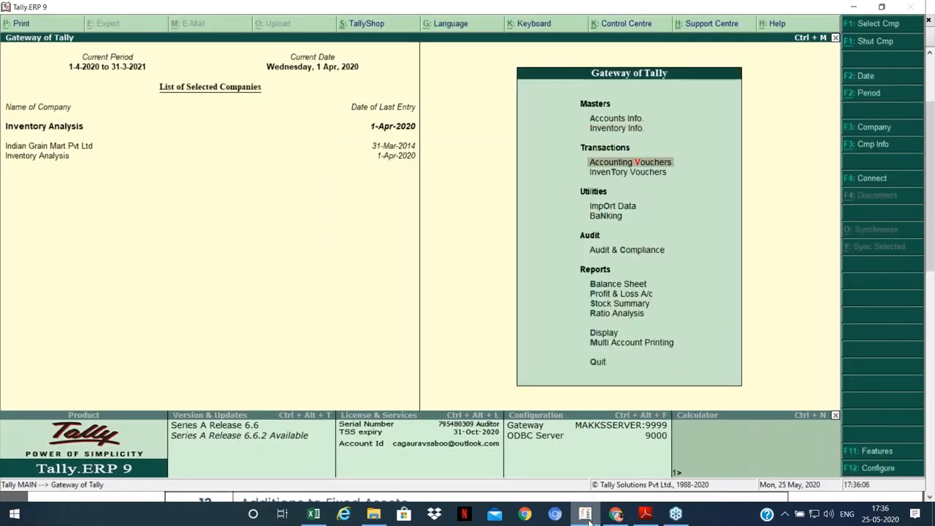
key(Down)
key(Down)
key(Down)
key(Down)
key(Down)
key(Down)
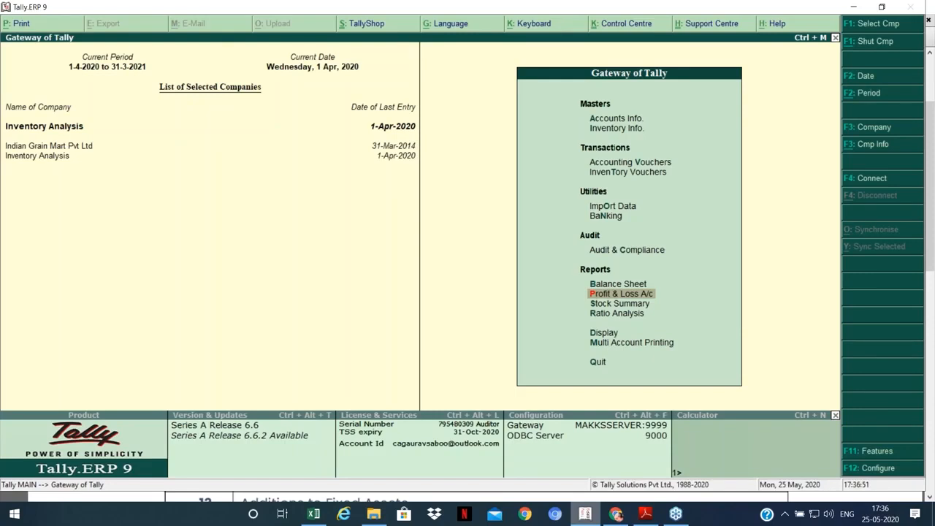
key(Return)
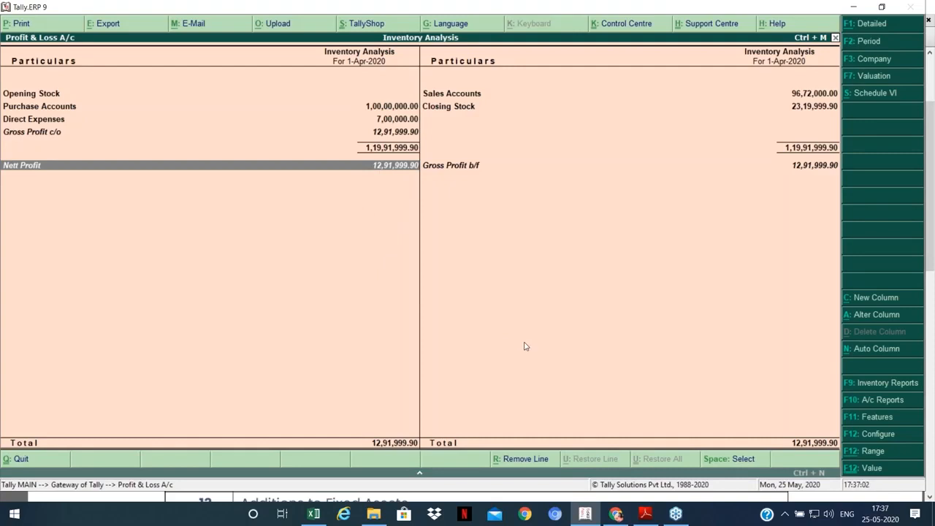
key(Up)
key(Up)
key(Up)
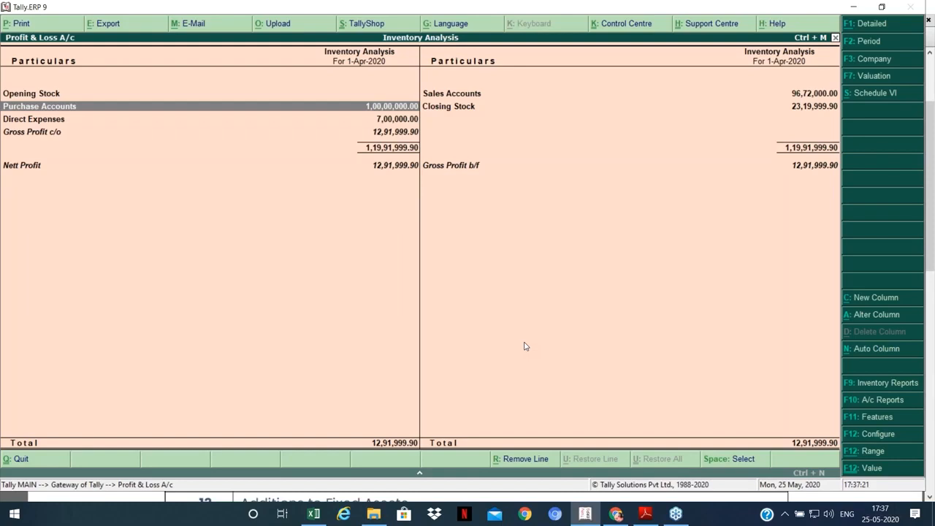
key(Escape)
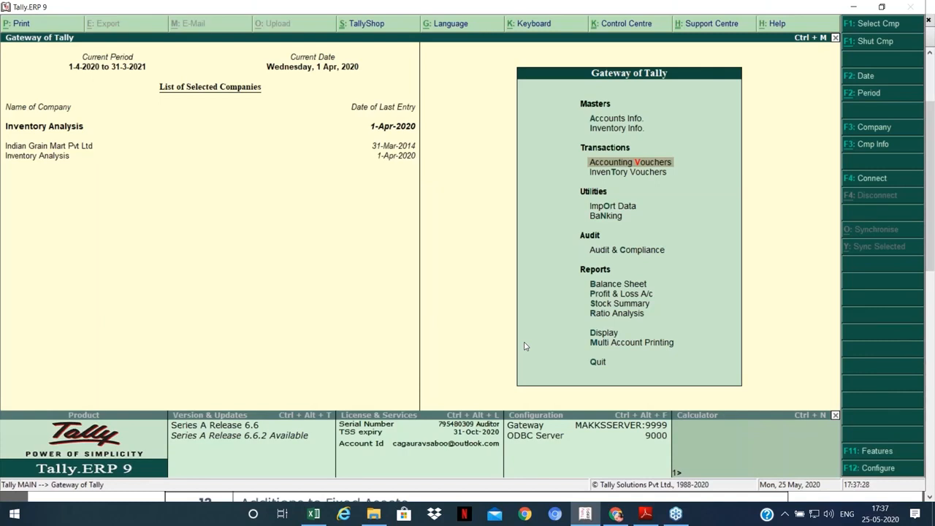
Step: Create a new stock item named Raw Chillies 2 under Primary with unit Kgs
key(Up)
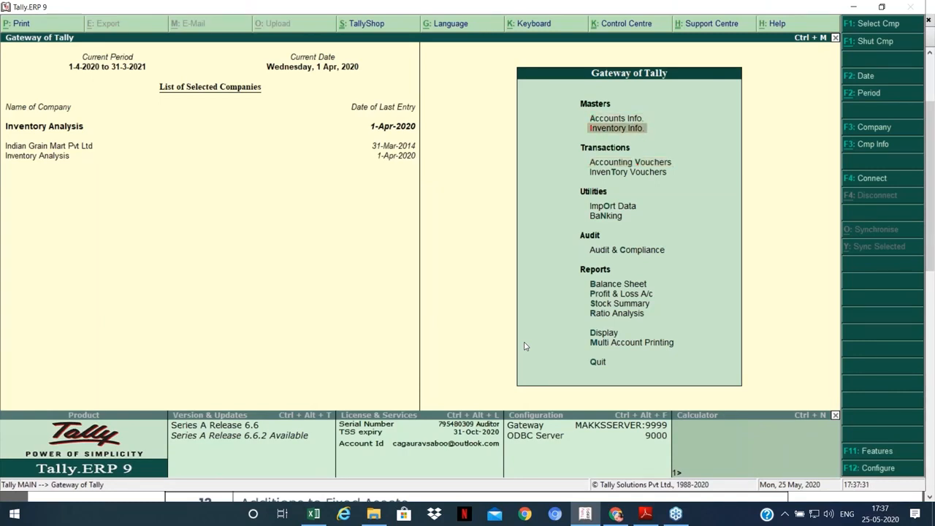
key(Return)
key(i)
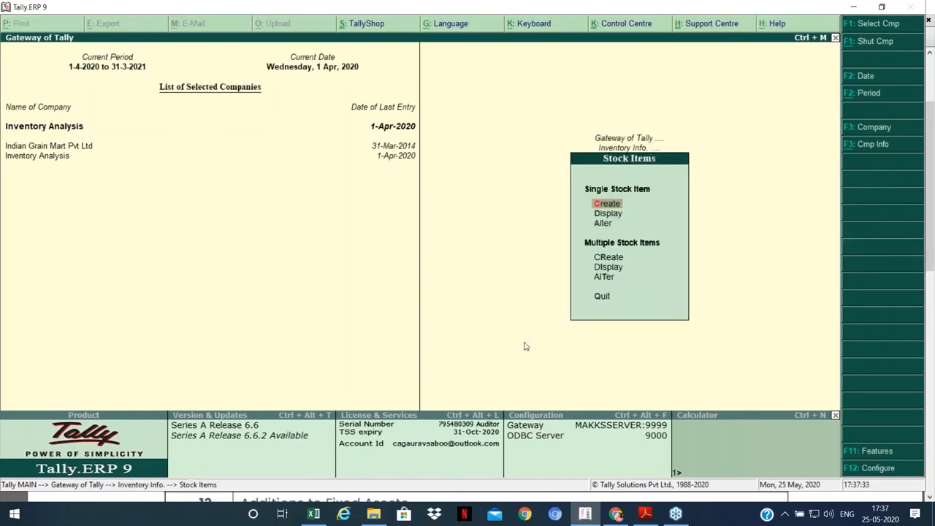
key(Return)
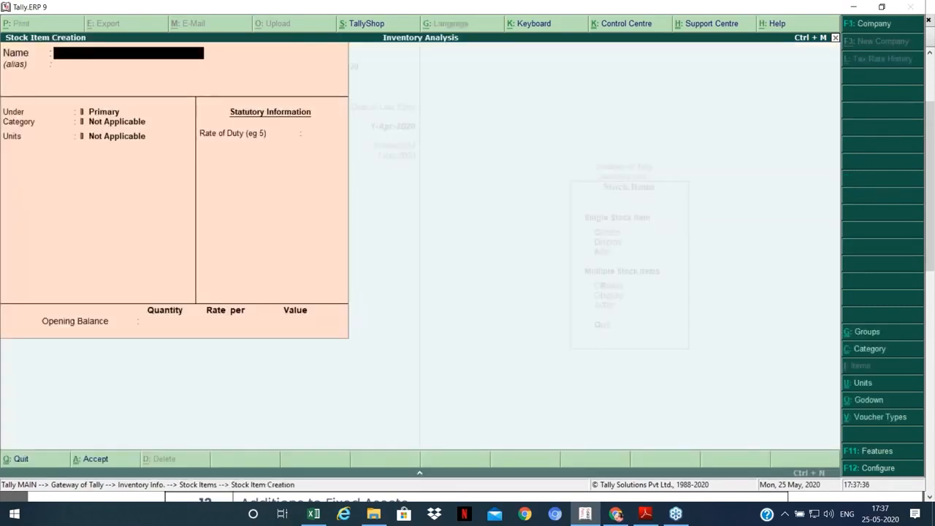
text(Raw Chillies)
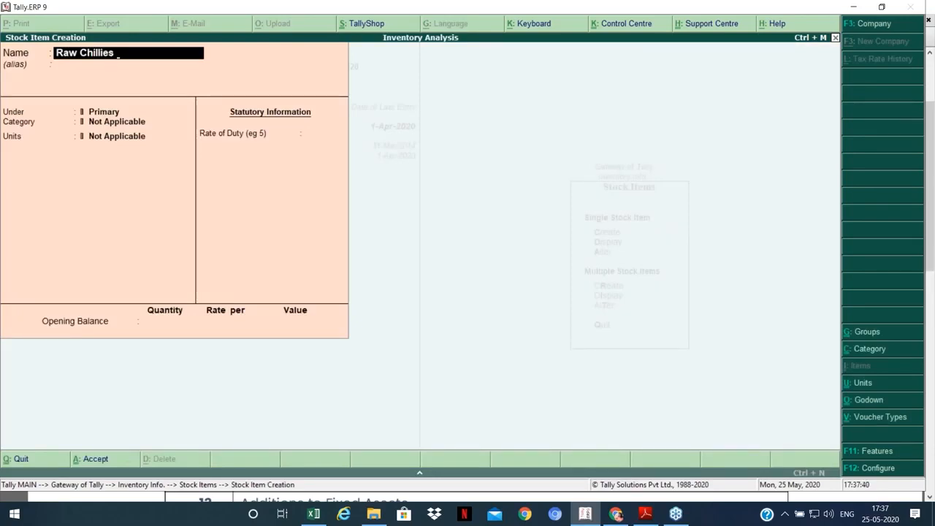
text( 2)
key(Return)
key(Return)
key(Return)
key(Down)
key(Return)
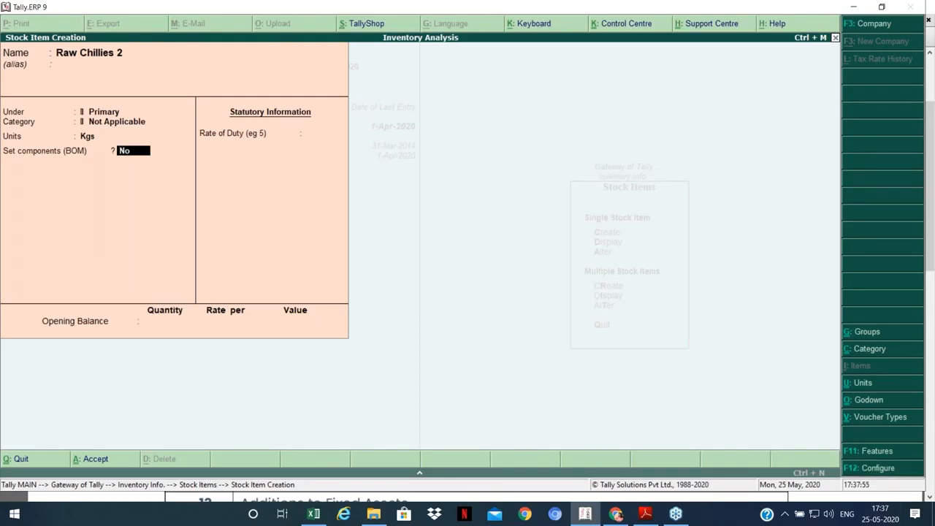
Step: Set Allow advanced entries in masters to Yes in the stock item configuration
key(F12)
key(Return)
key(Return)
key(Return)
key(Return)
key(Return)
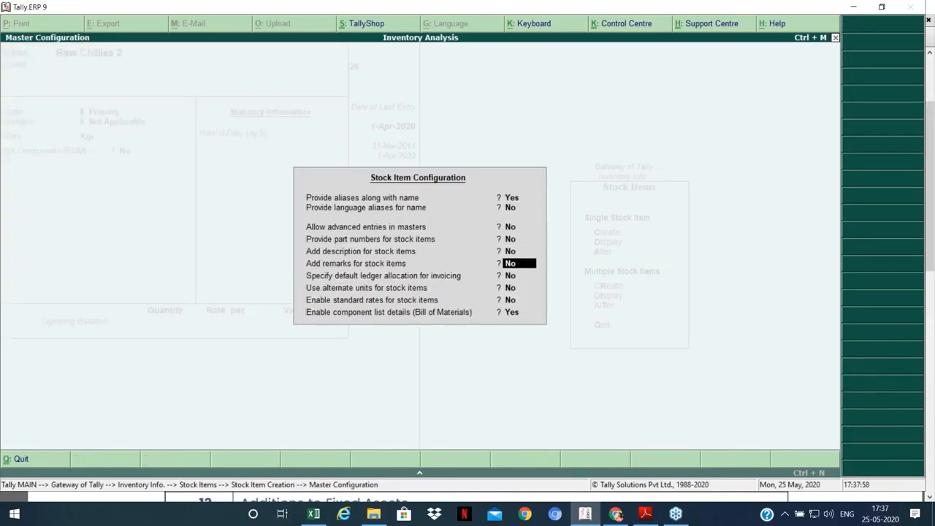
key(Up)
key(Up)
key(Up)
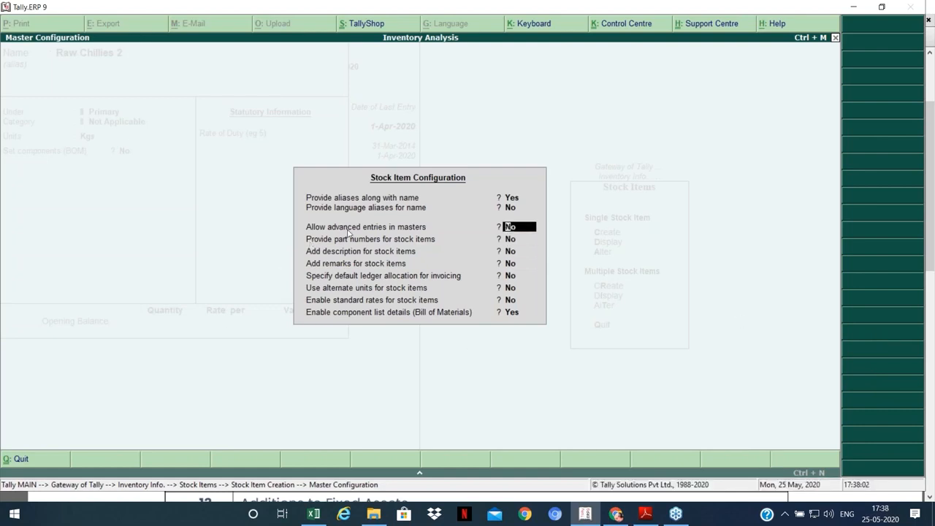
text(y)
key(Return)
key(Return)
key(Return)
key(Return)
key(Return)
key(Return)
key(Return)
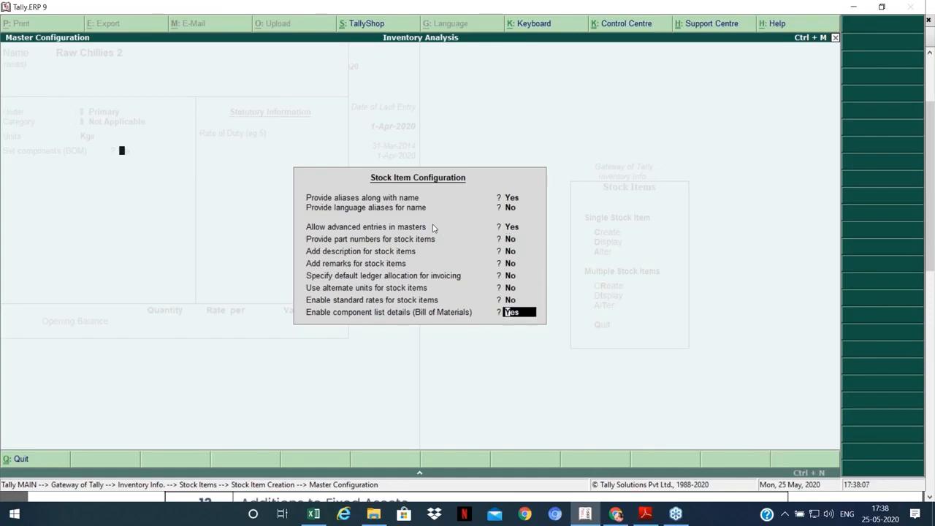
key(Return)
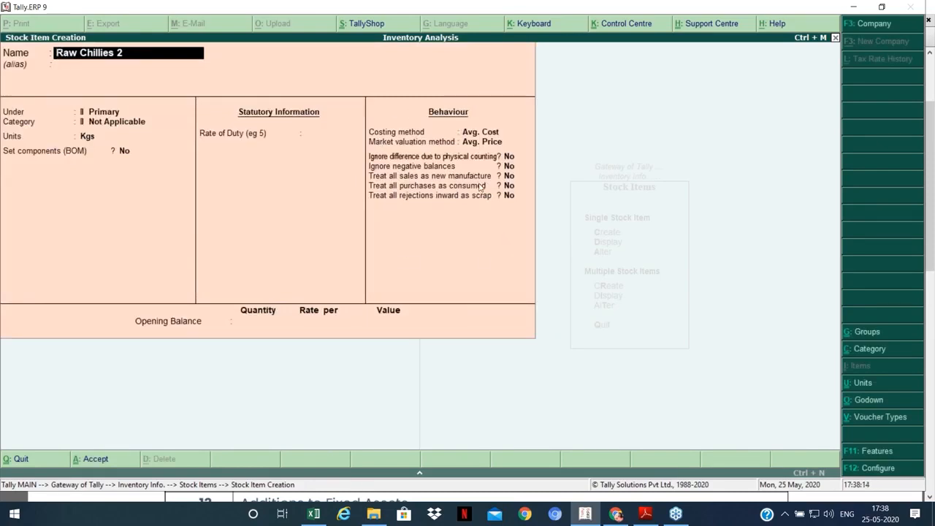
Step: Set Treat all purchases as consumed to Yes and save Raw Chillies 2
key(Return)
key(Return)
key(Return)
key(Return)
key(Return)
key(Return)
key(Return)
key(Return)
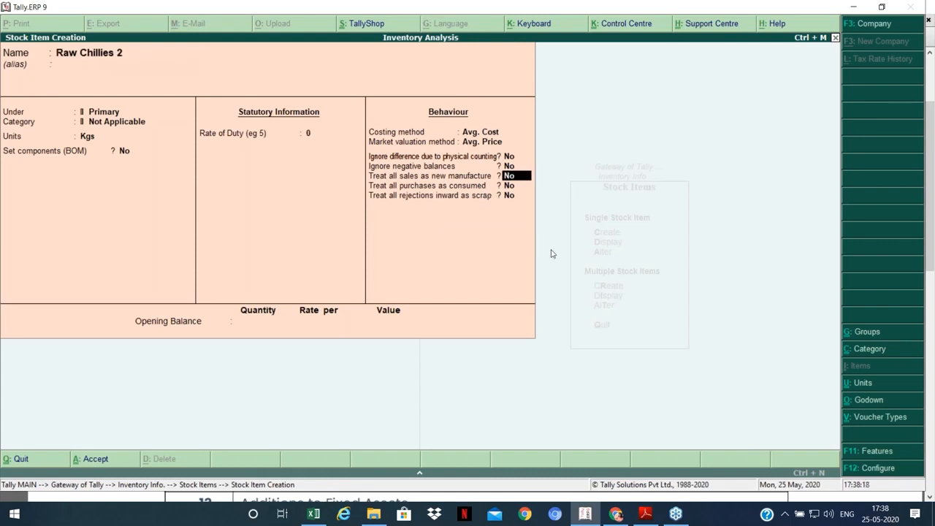
key(Return)
text(y)
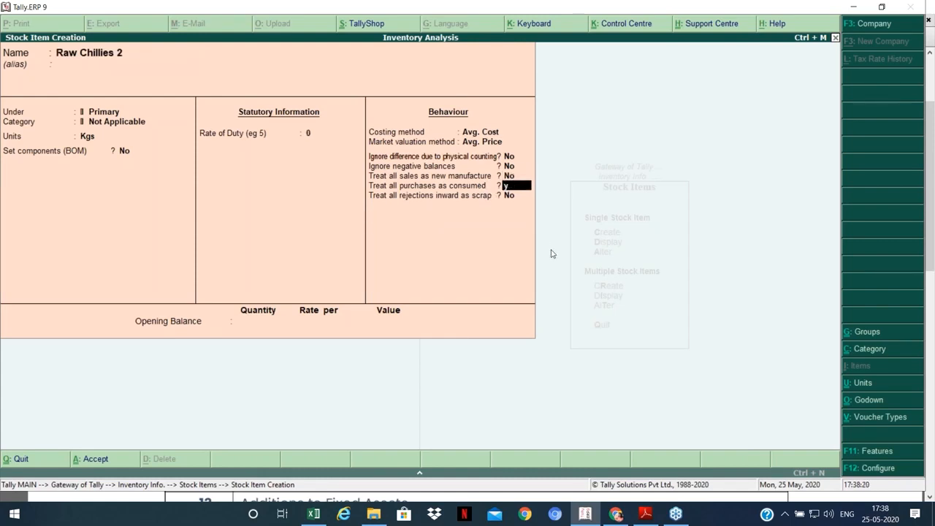
key(Return)
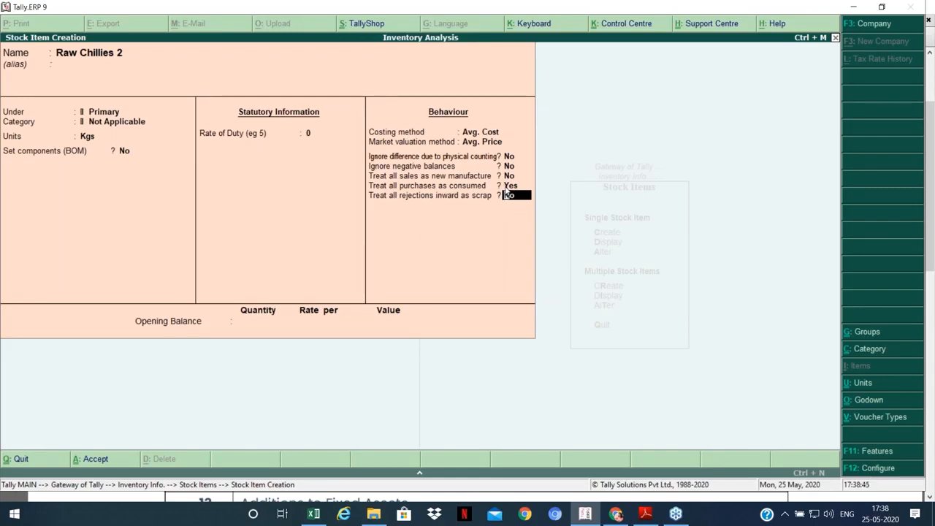
key(Up)
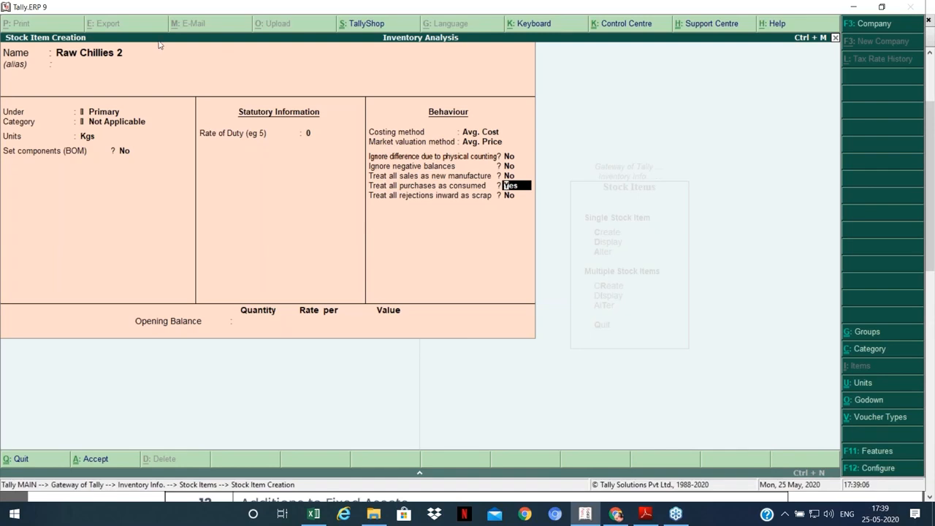
key(ctrl+a)
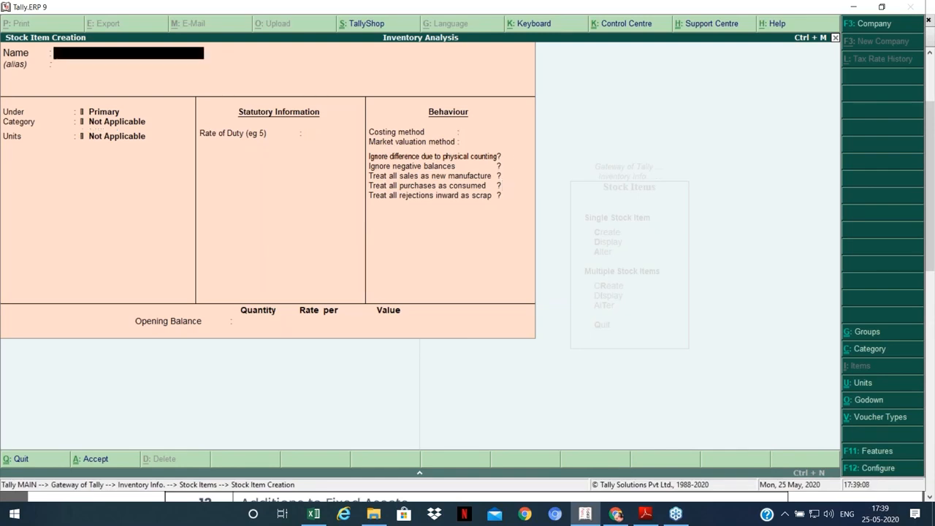
key(Escape)
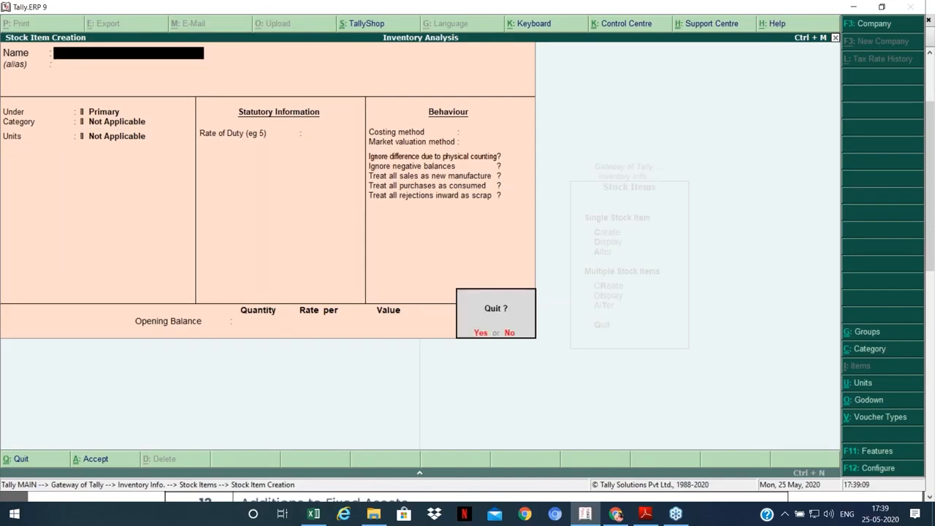
Step: Quit stock item creation and start a cash payment voucher debiting the Purchases ledger
key(y)
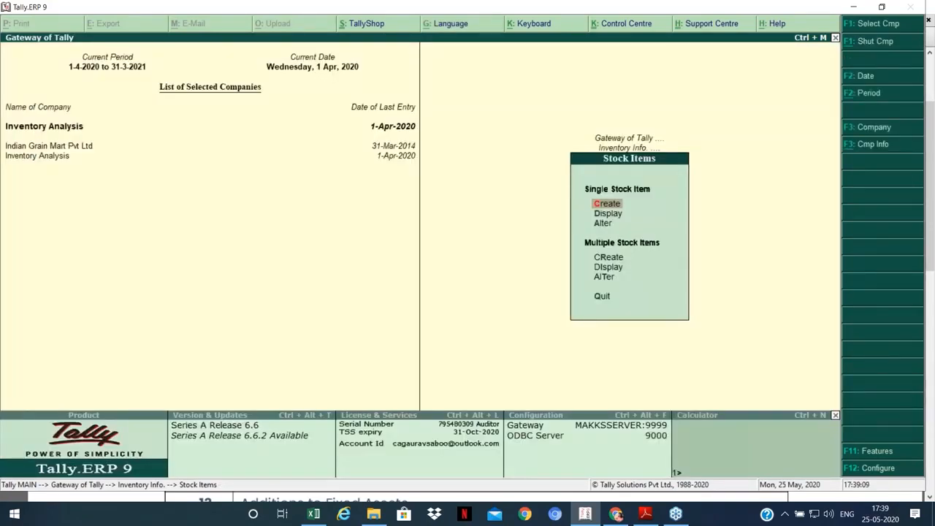
key(Escape)
key(Escape)
key(Down)
key(Return)
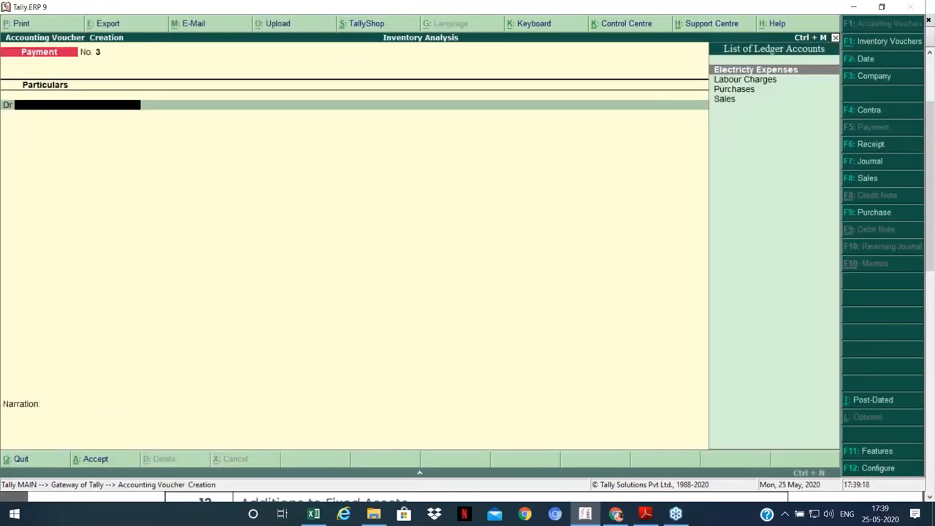
key(Down)
key(Down)
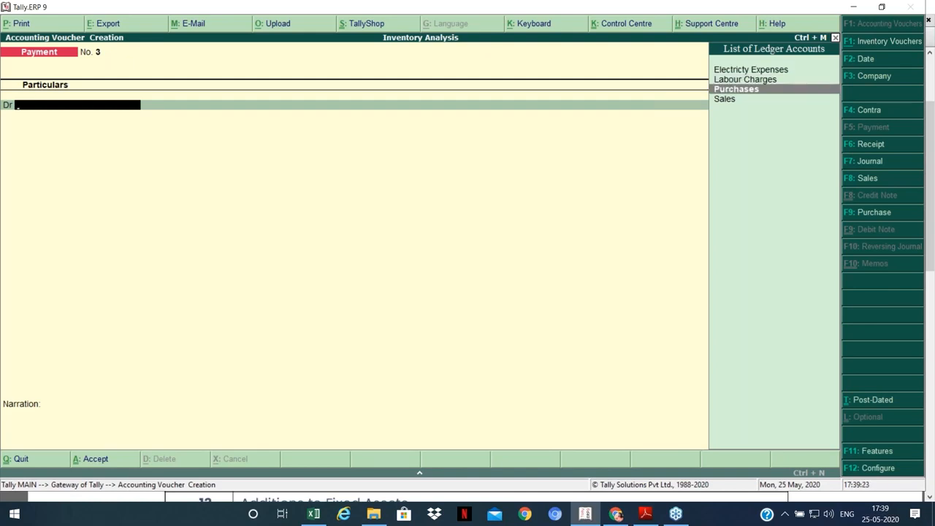
key(Return)
Step: Allocate 2,000 Kgs of Raw Chillies 2 at 100, totalling 2,00,000.00
text(R)
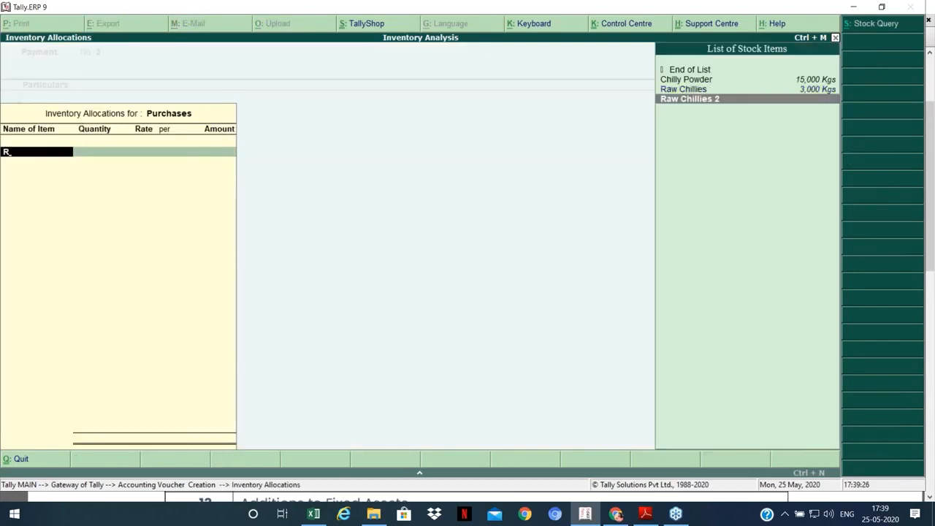
key(Return)
key(Return)
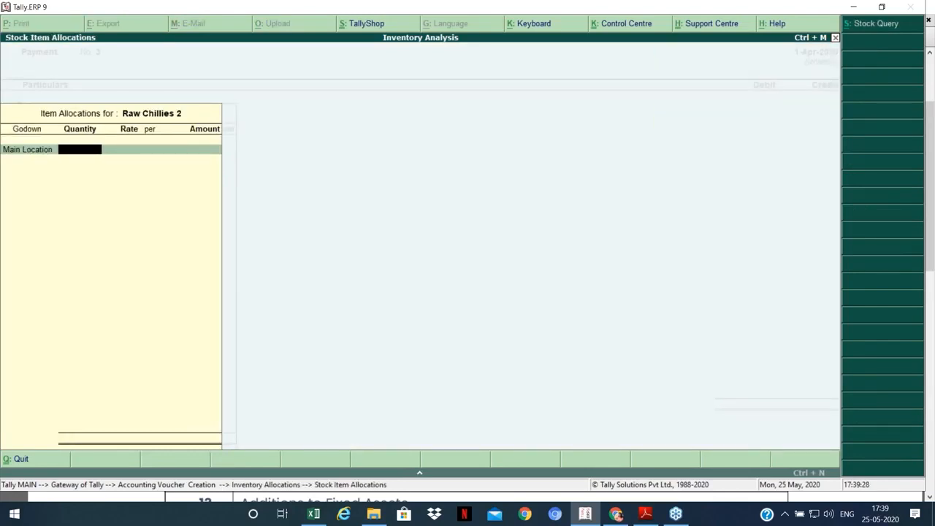
text(200)
key(Return)
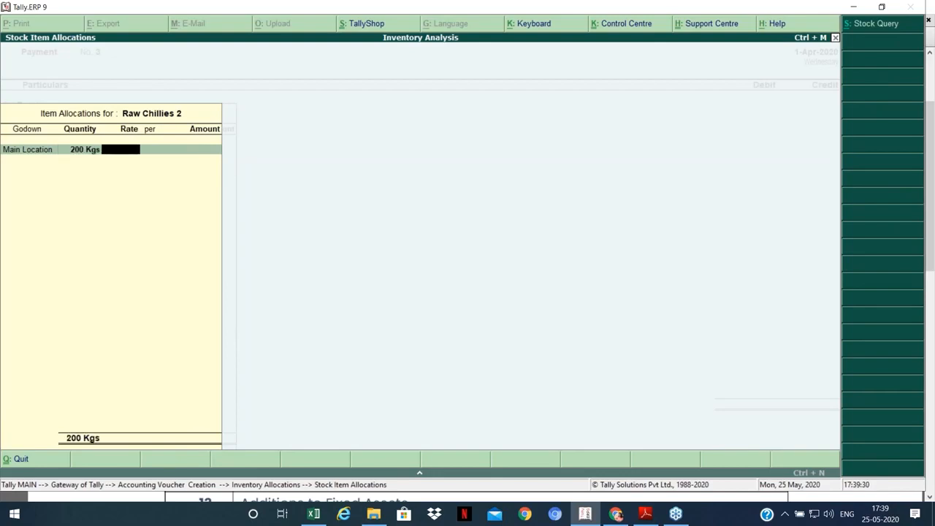
key(BackSpace)
text(2000)
key(Return)
text(100)
key(Return)
key(Return)
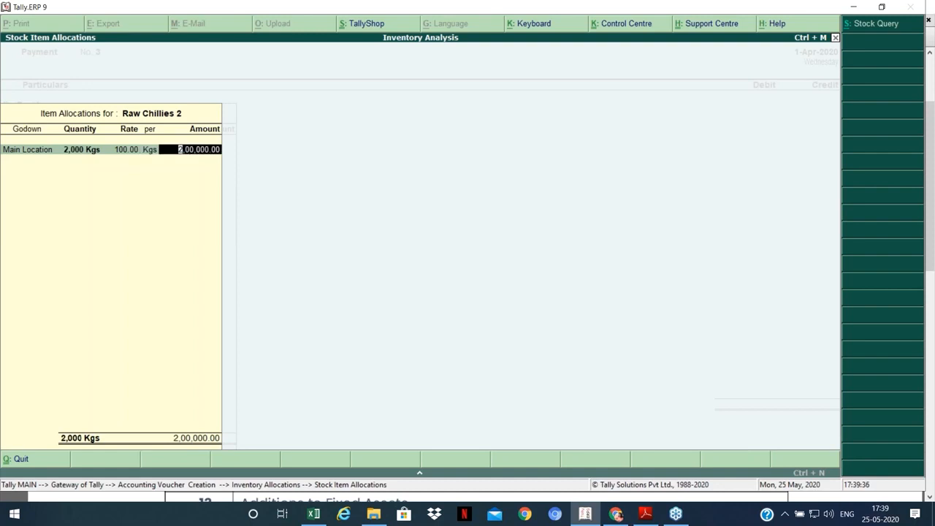
key(Return)
key(Return)
key(Return)
key(Return)
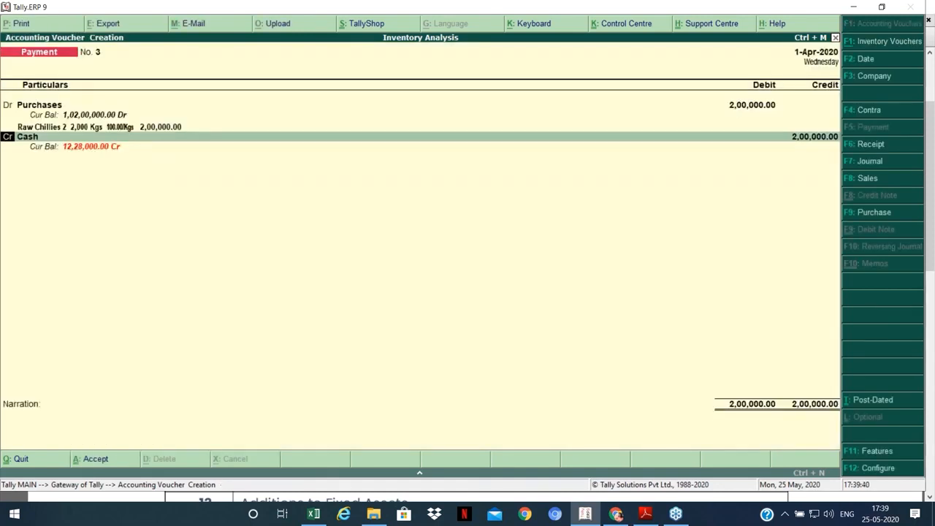
key(Return)
key(Return)
key(Return)
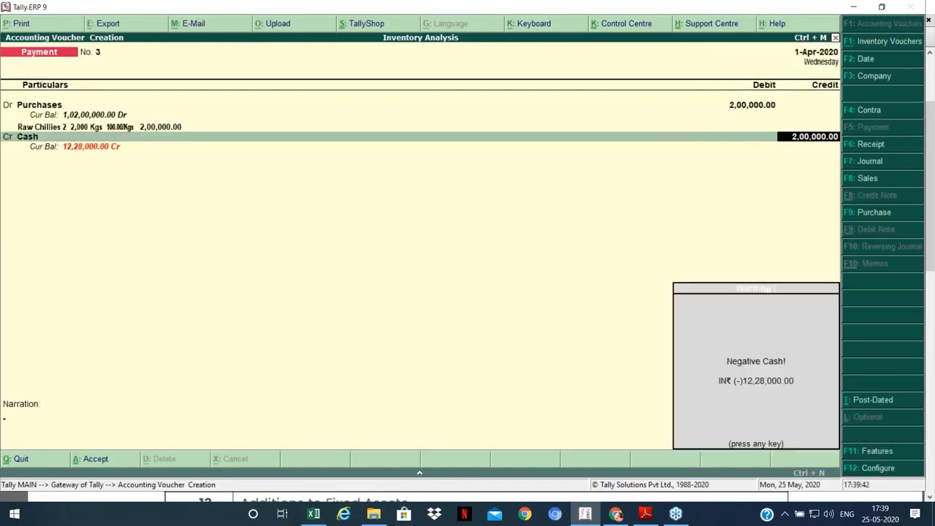
Step: Save Payment No. 3 despite the negative cash warning and open Profit & Loss A/c
key(Return)
key(Return)
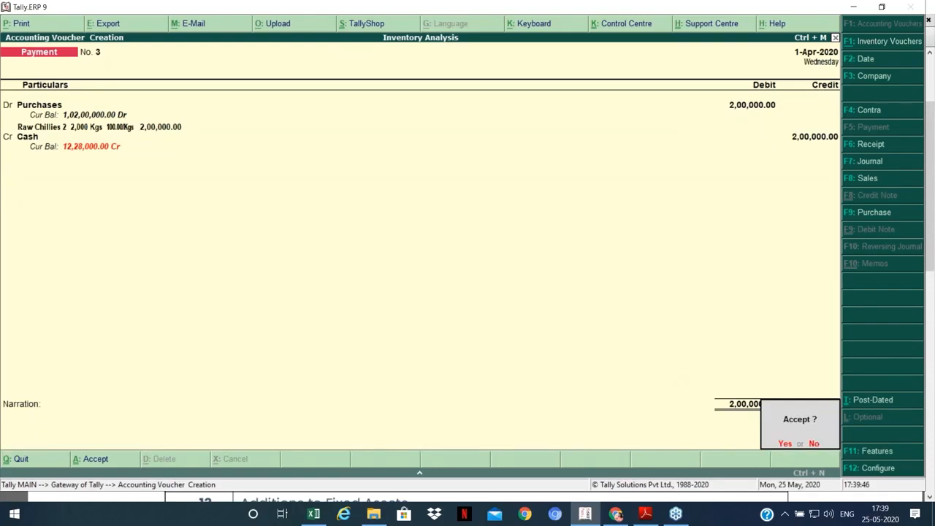
key(Return)
key(Escape)
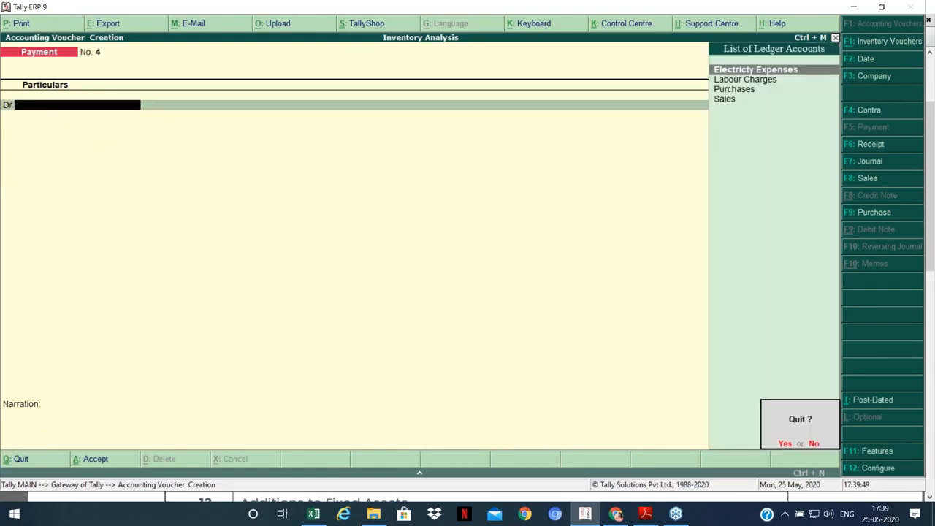
key(Return)
key(p)
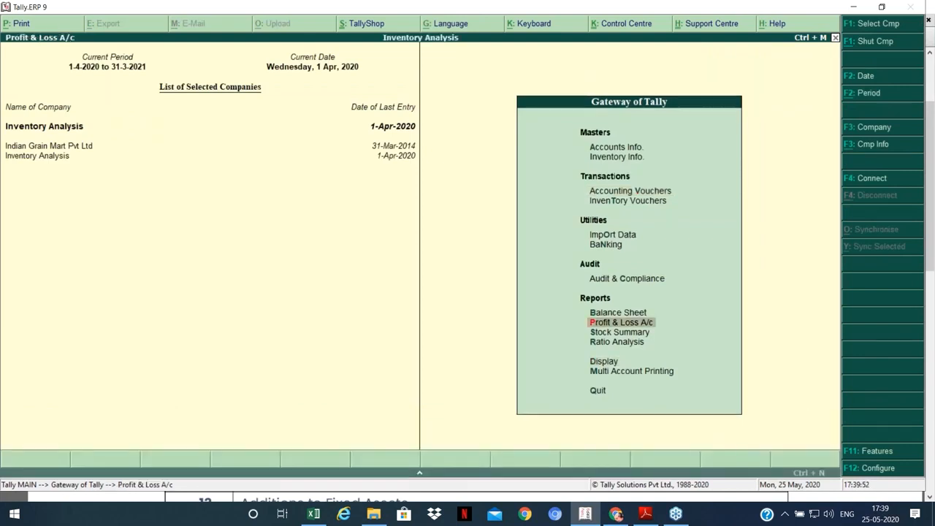
key(Down)
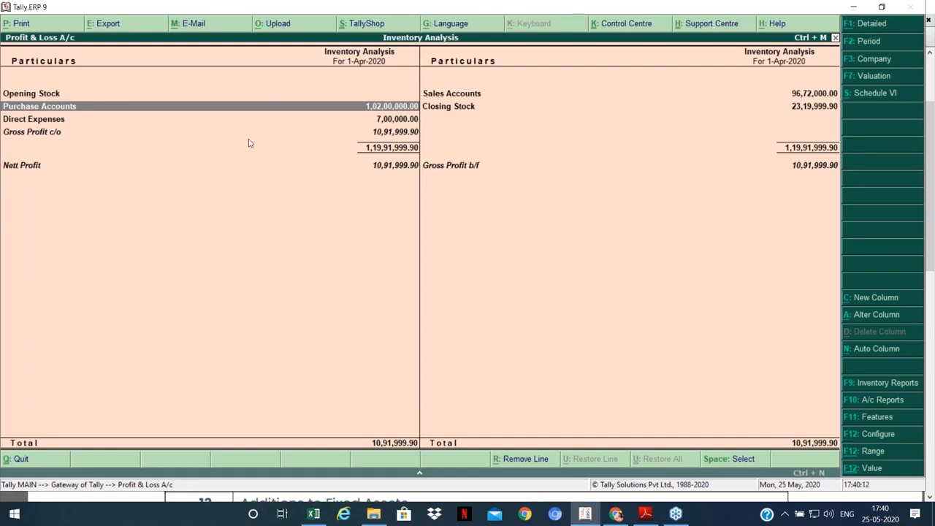
click(444, 107)
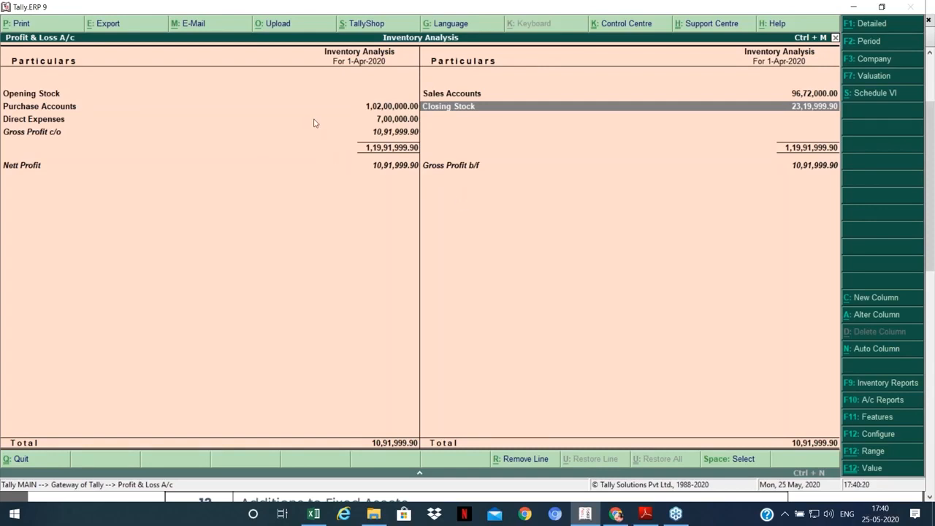
click(395, 107)
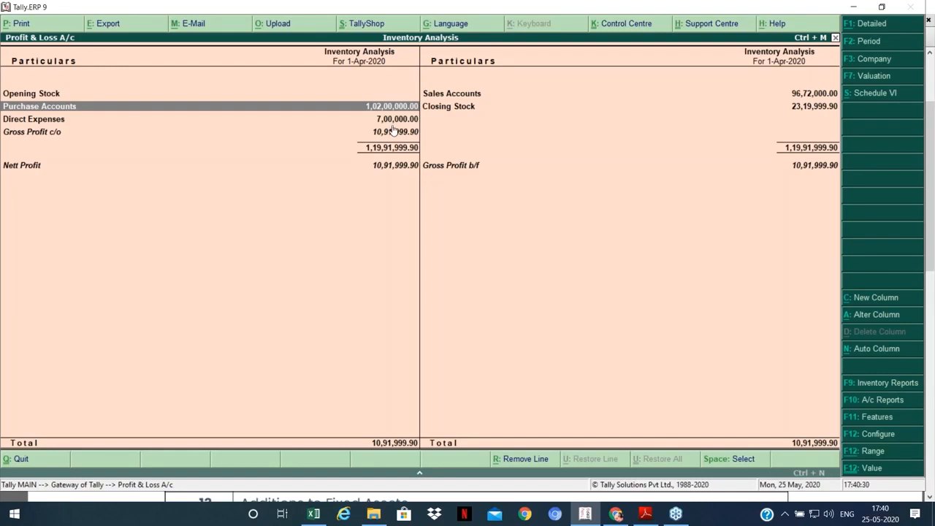
click(474, 110)
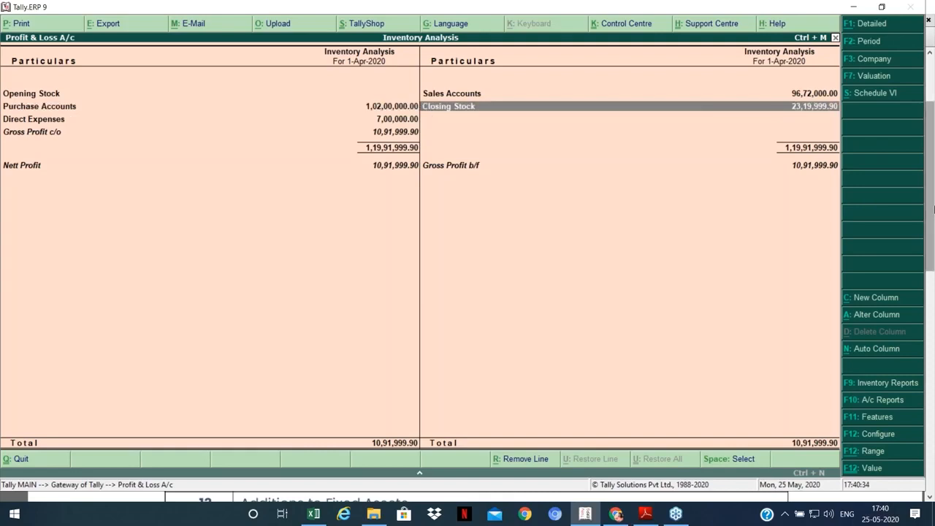
Step: Drill into Closing Stock and configure the Stock Summary to show inwards and outwards columns
key(Return)
key(Down)
key(Down)
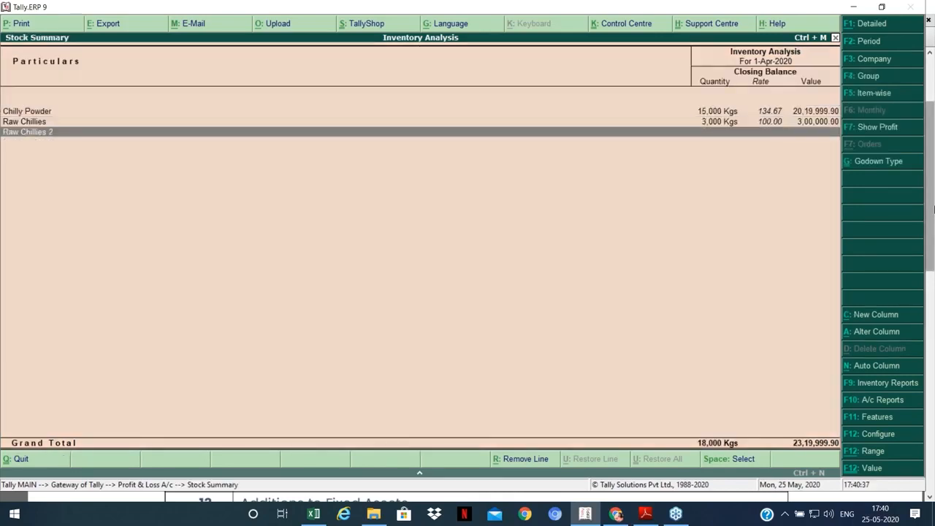
key(F12)
key(Down)
key(Down)
key(Down)
key(Down)
key(Down)
key(Down)
key(Down)
text(n)
key(ctrl+a)
key(Up)
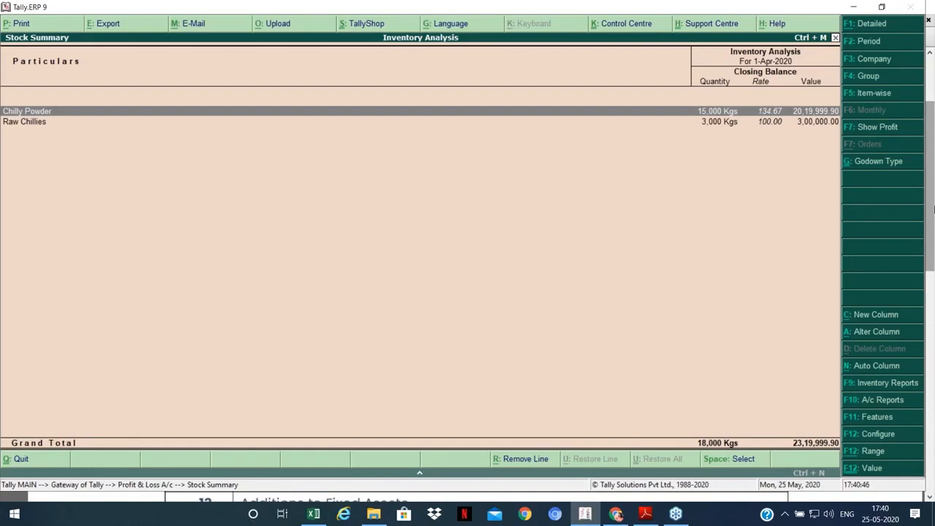
key(F12)
key(Down)
key(Down)
key(Down)
key(Down)
key(Down)
key(Down)
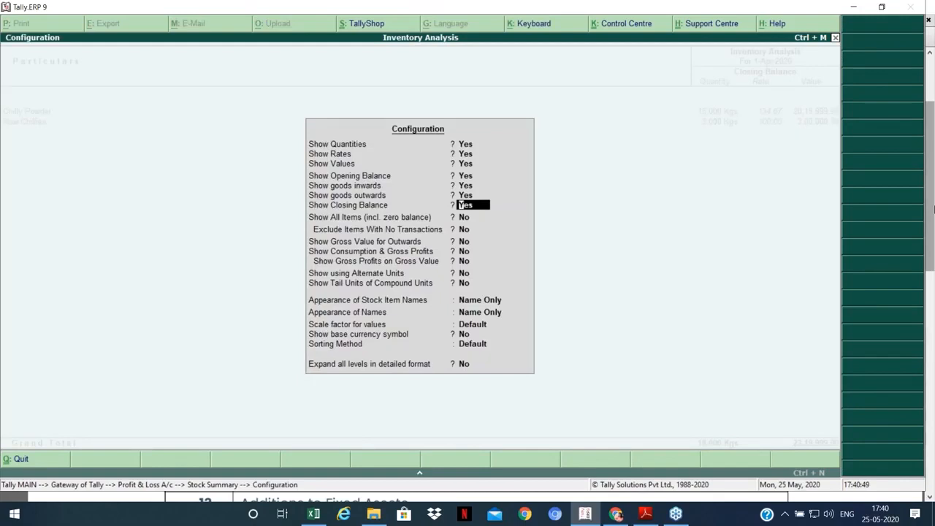
key(ctrl+a)
key(Down)
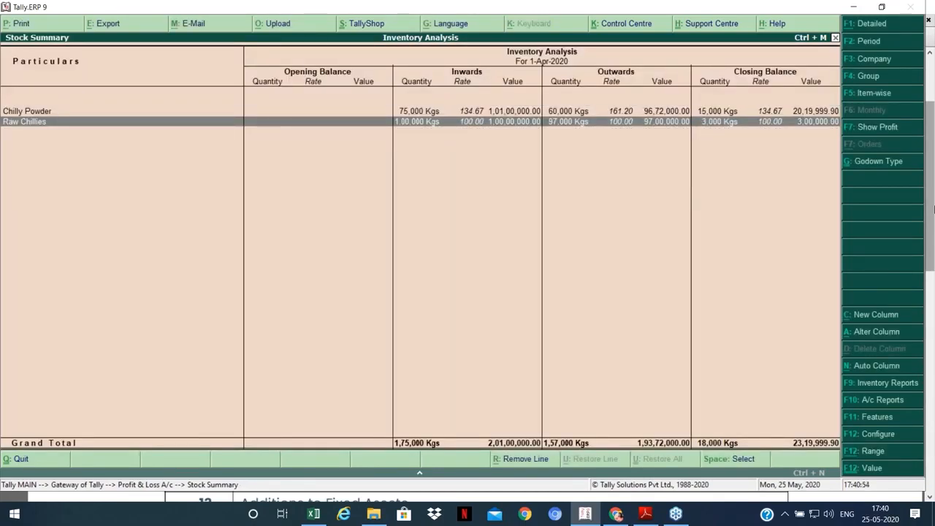
key(Up)
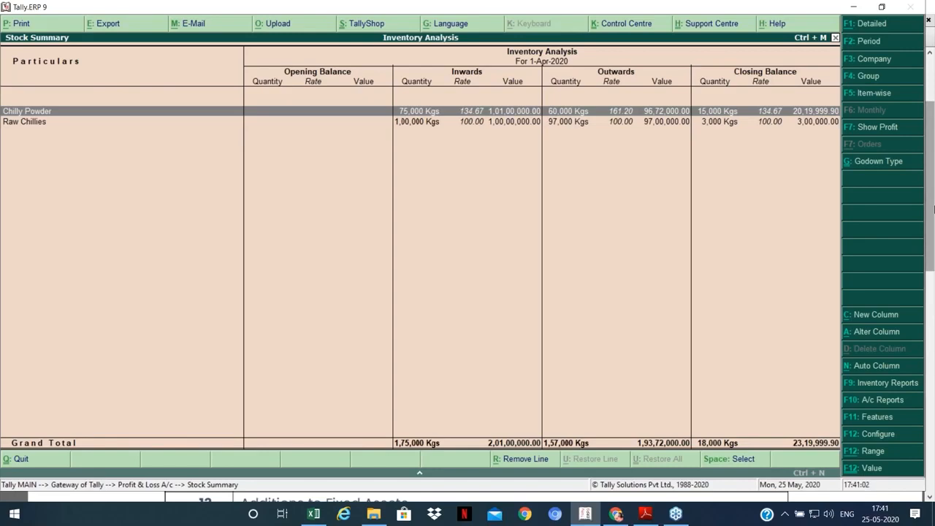
key(Down)
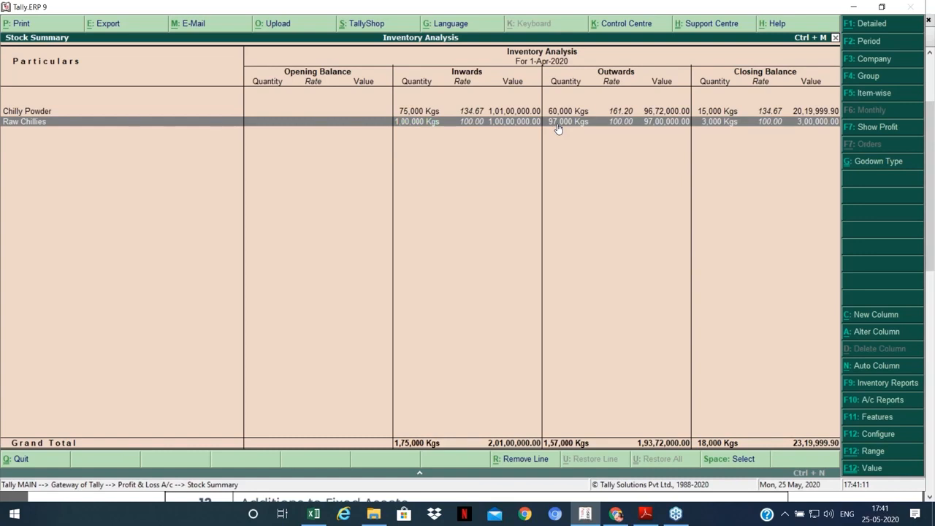
Step: Set Show All Items to Yes so Raw Chillies 2 appears with 2,000 Kgs in and out
key(F12)
key(Down)
key(Down)
key(Down)
key(Down)
key(Down)
key(Down)
key(Down)
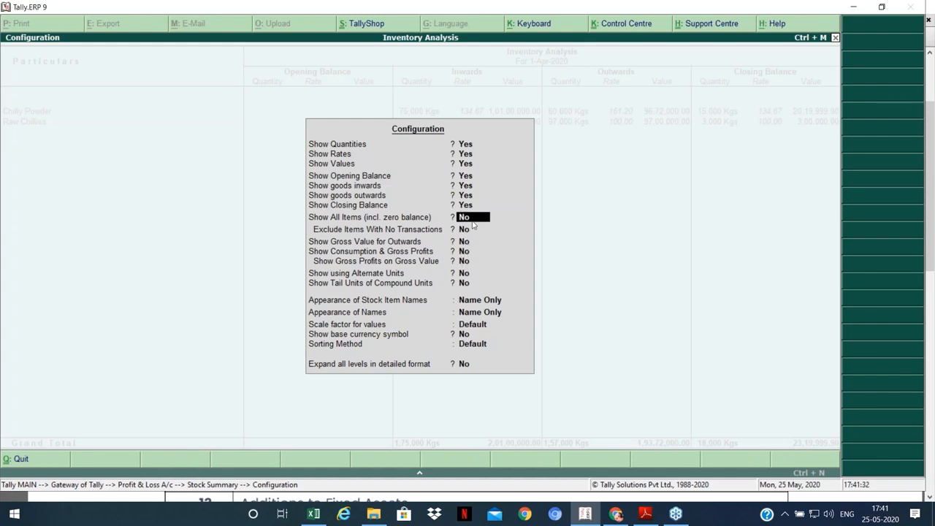
text(y)
key(Return)
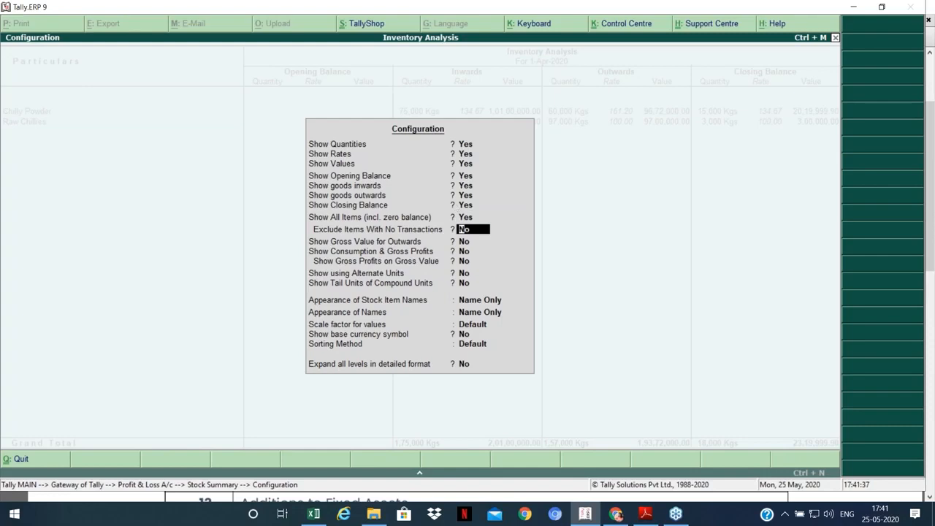
key(ctrl+a)
key(Down)
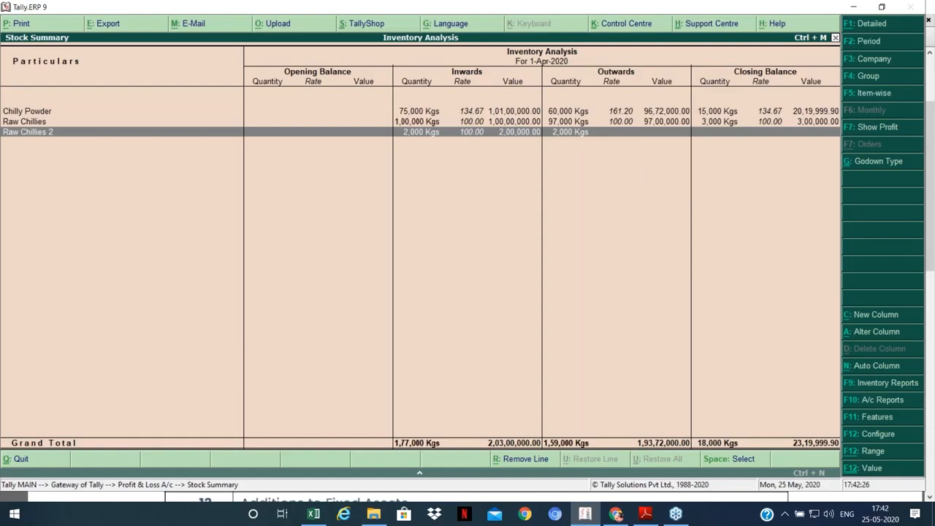
Step: Close Stock Summary and Profit & Loss to Gateway, then bring up the Unusual Entries PDF
key(Escape)
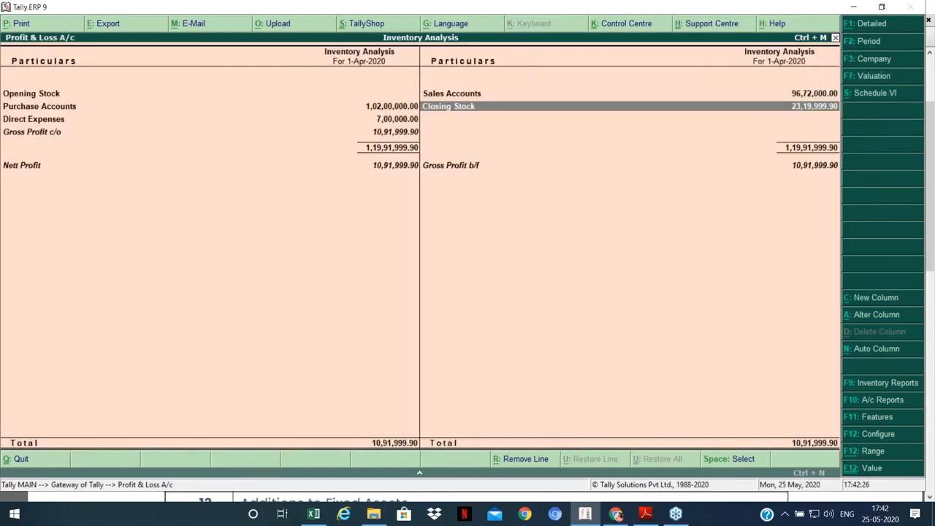
key(Escape)
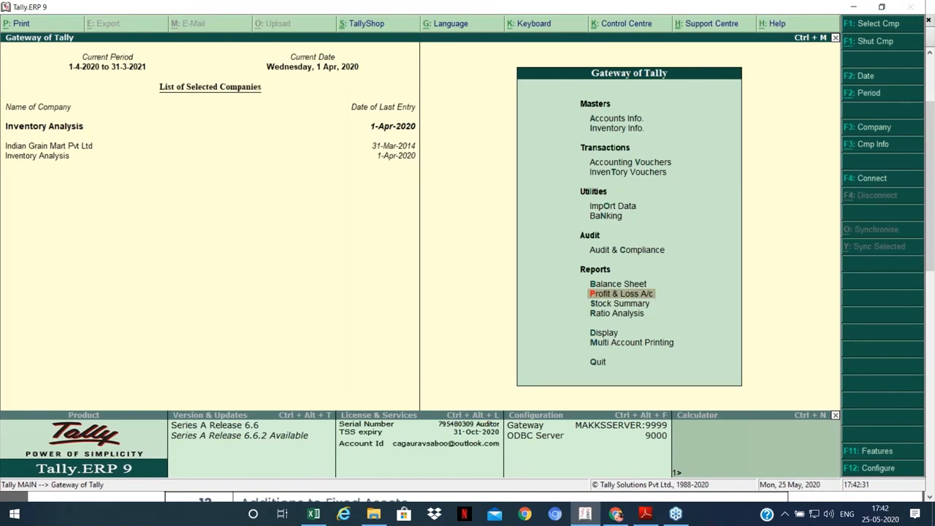
click(615, 514)
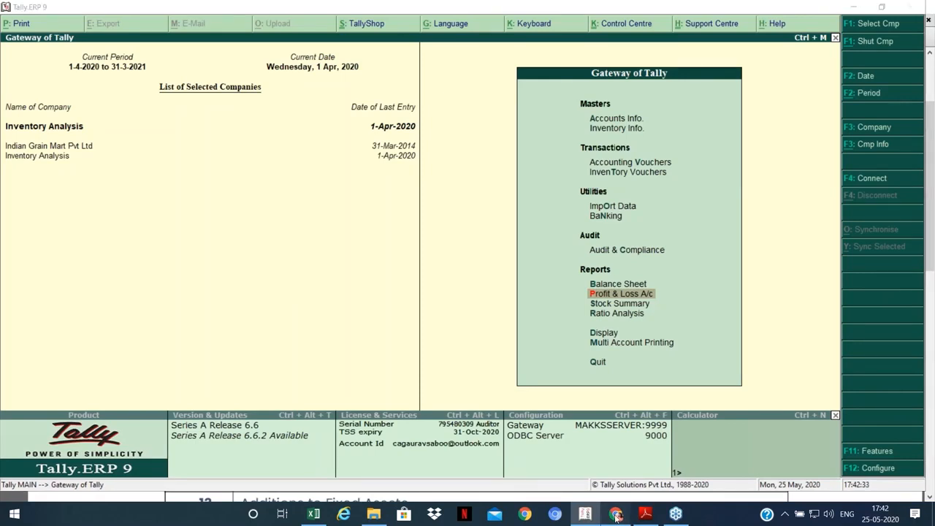
click(645, 515)
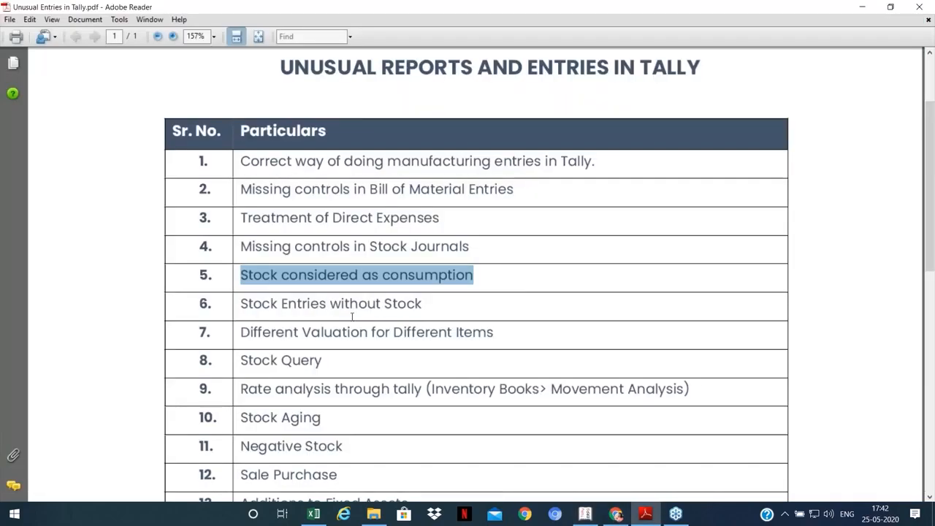
Step: Scroll the Unusual Entries table down to item 15, then switch back to Tally
scroll(353, 316, down, 3)
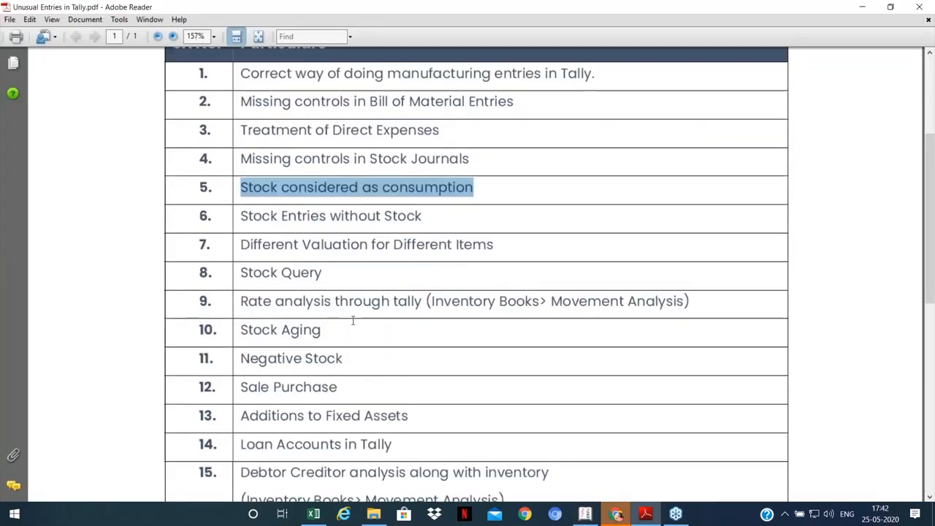
scroll(353, 320, down, 1)
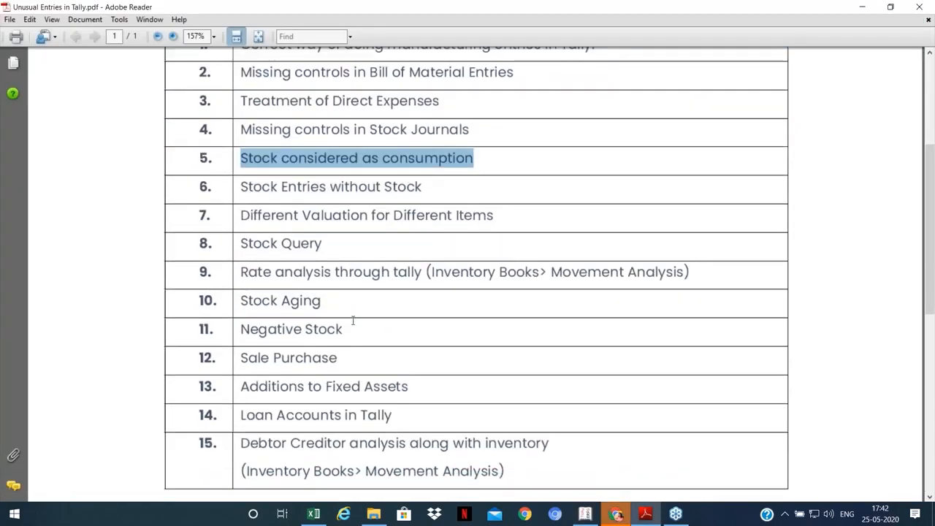
click(588, 518)
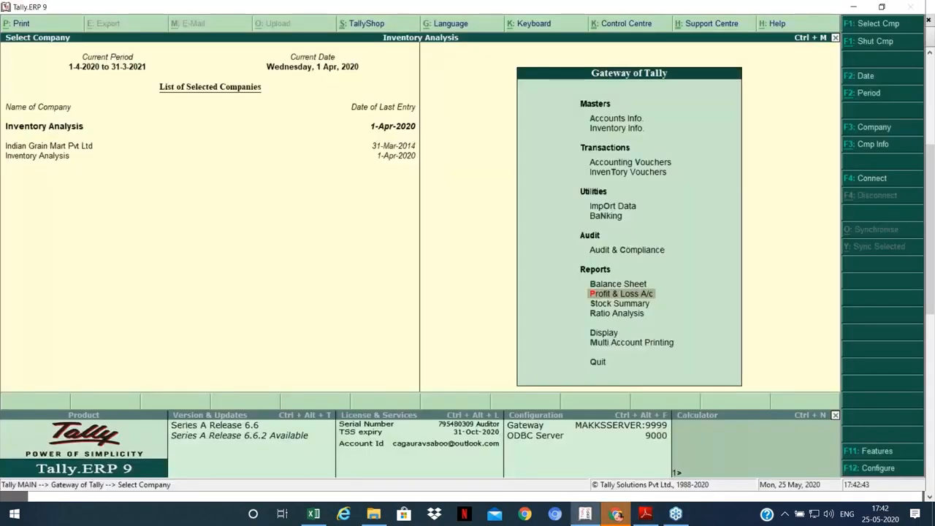
Step: Load Indian Grain Mart Pvt Ltd from the company list, glance at the PDF, and return to Tally
key(F1)
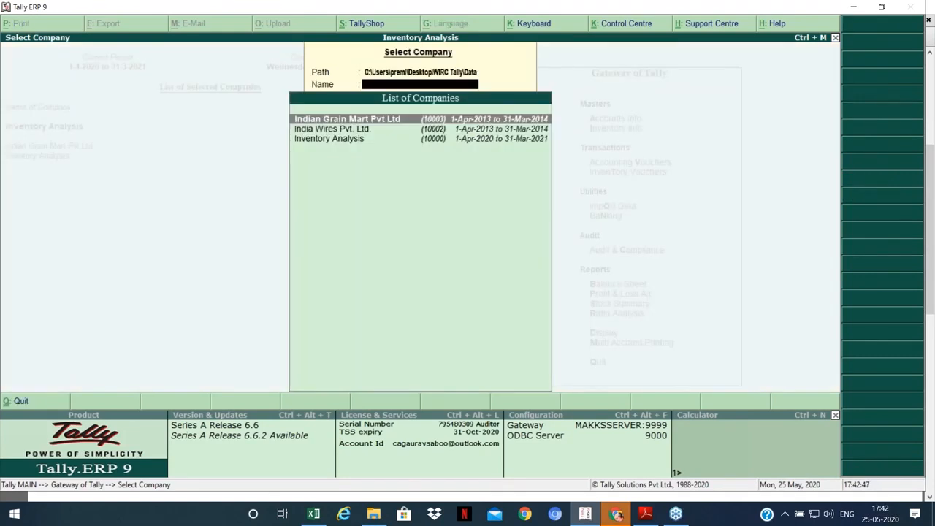
key(Return)
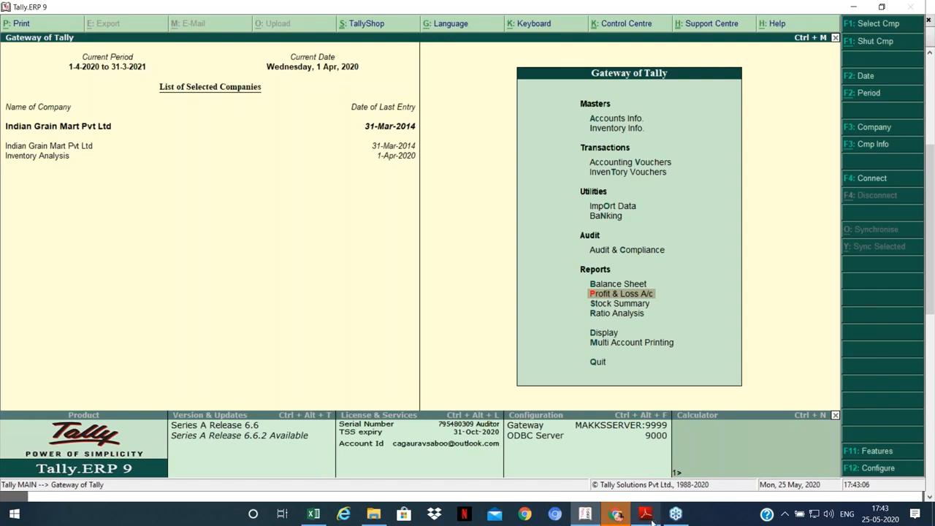
mouse_move(653, 519)
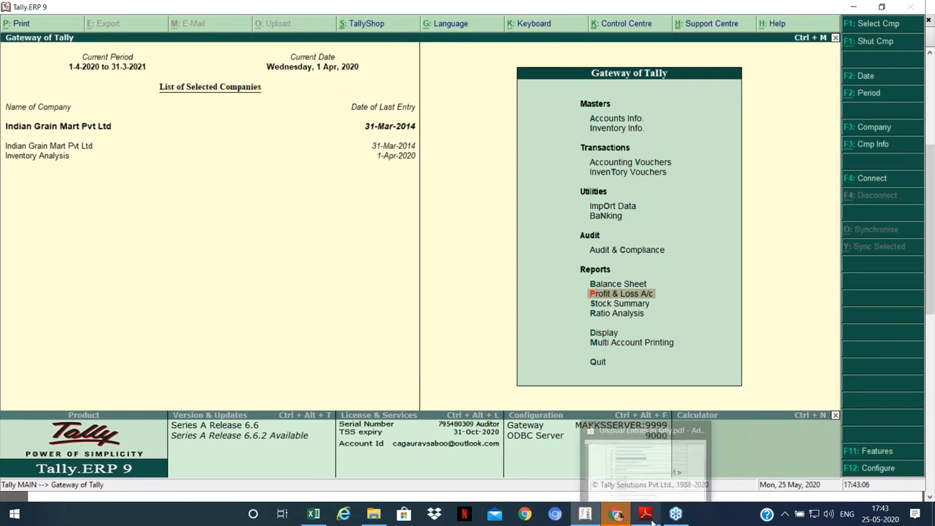
click(652, 520)
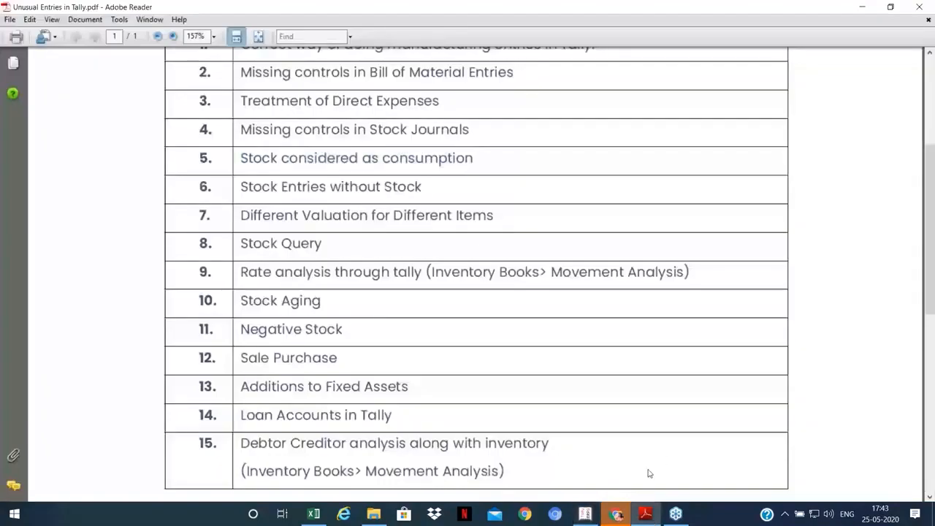
click(584, 516)
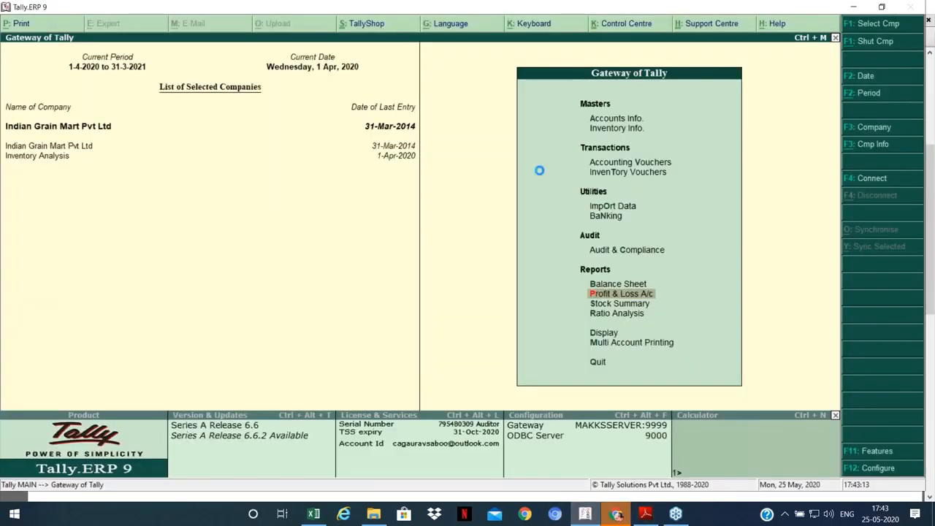
Step: Change the reporting period to 1-4-2013 through 31-3-2014
key(Return)
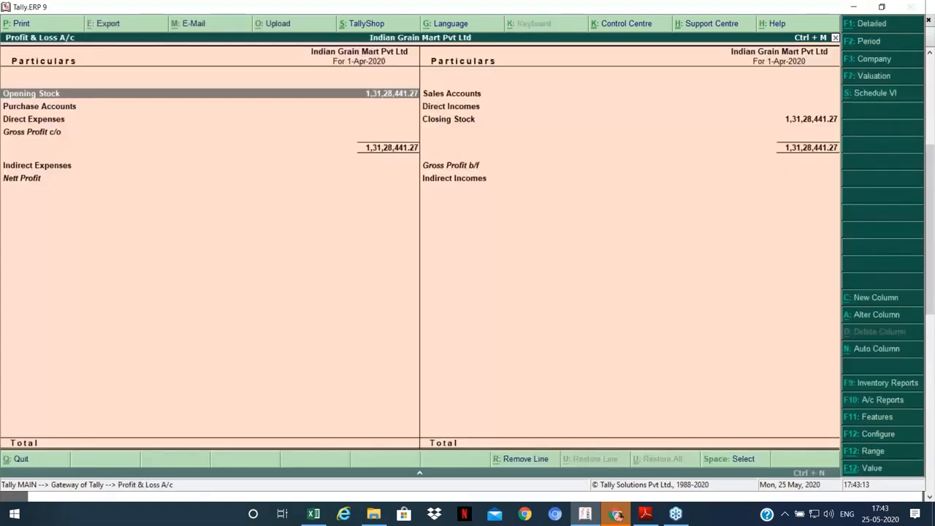
key(Escape)
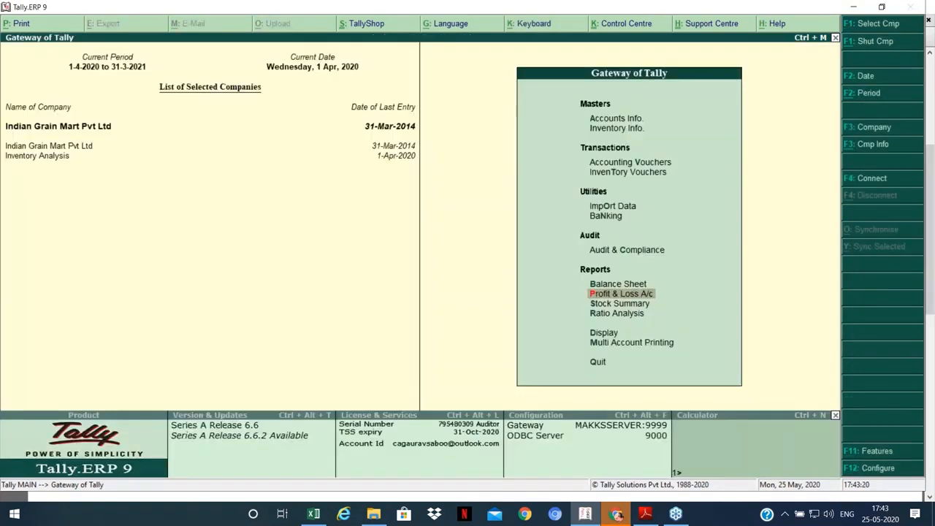
key(alt+F2)
text(1-4-2013)
key(Return)
text(31-3-20)
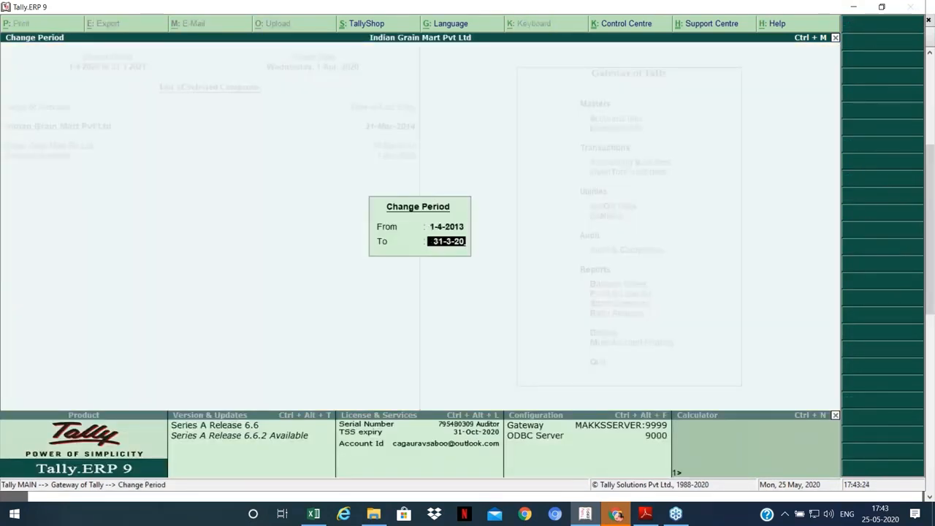
text(14)
key(Return)
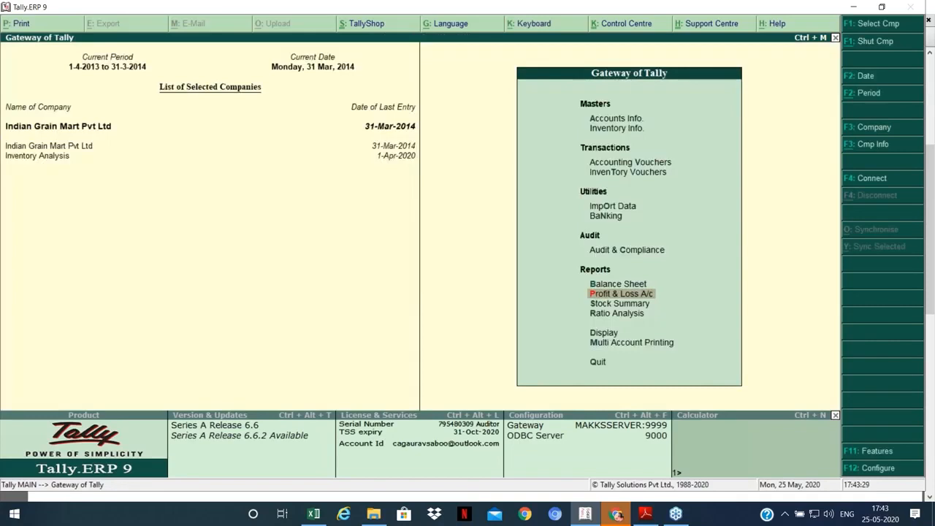
Step: Review 2013–14 Profit & Loss (Nett Profit 76,33,380.48) and its Closing Stock summary
key(Return)
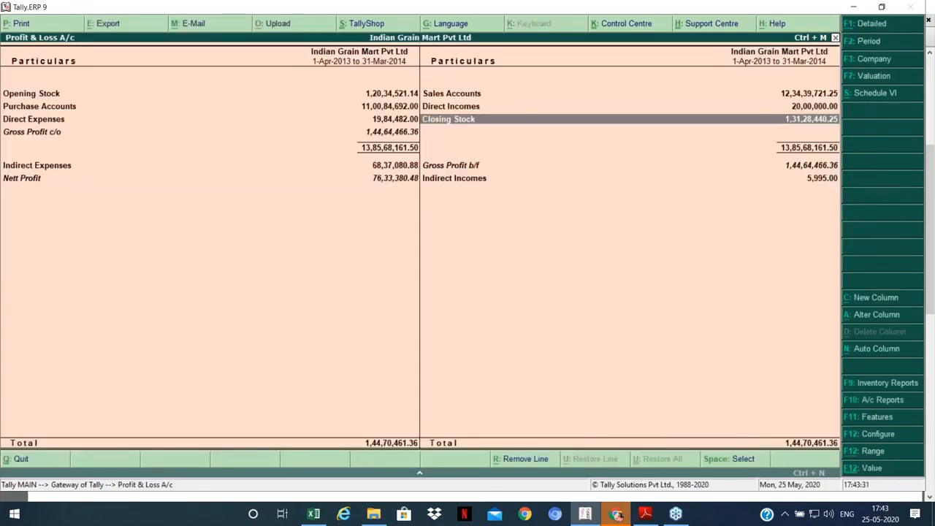
key(Return)
click(40, 318)
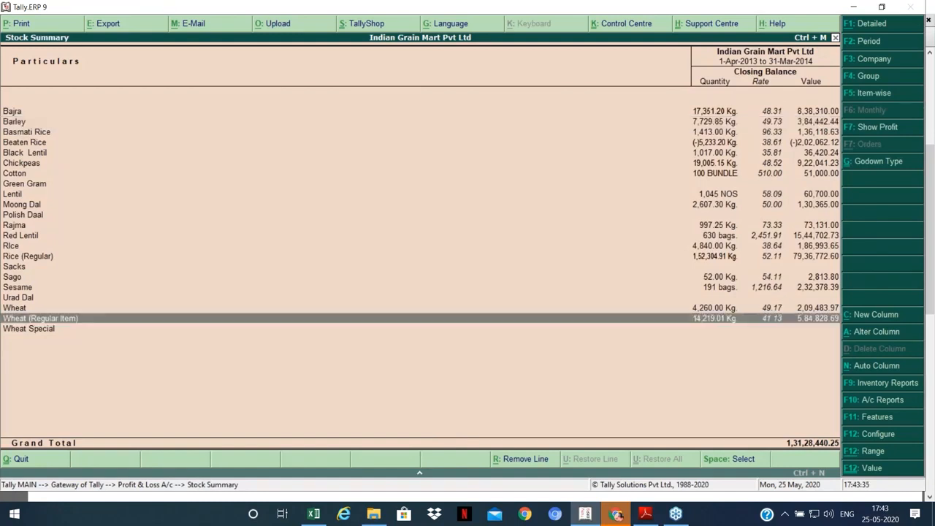
click(12, 111)
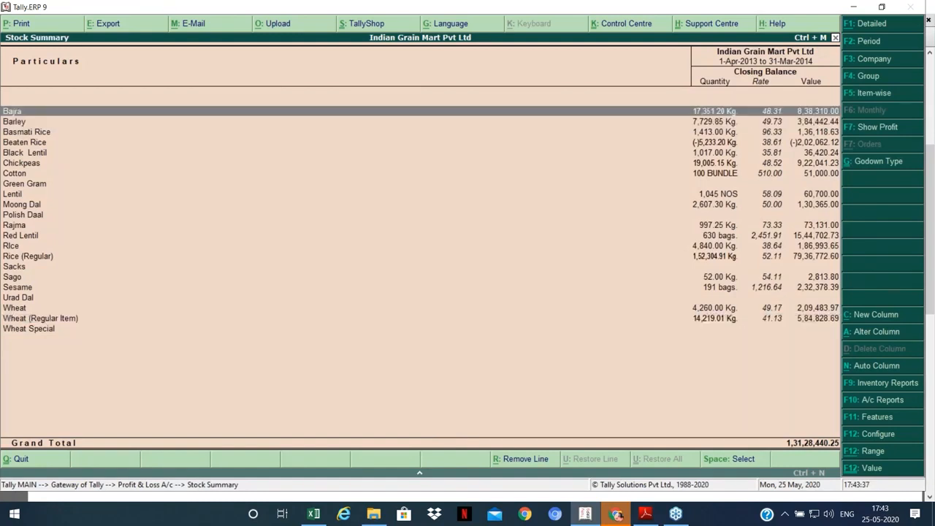
key(Escape)
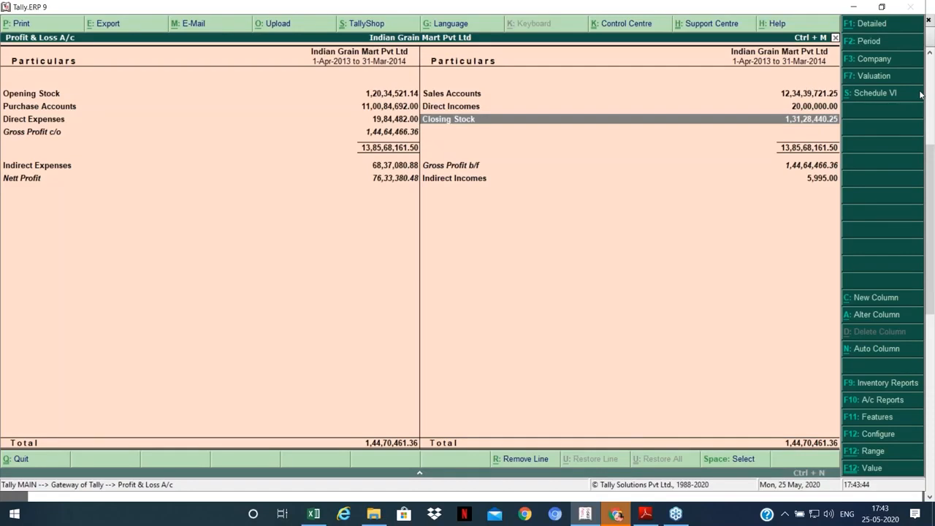
Step: Switch the Profit & Loss stock valuation method to FIFO
key(F7)
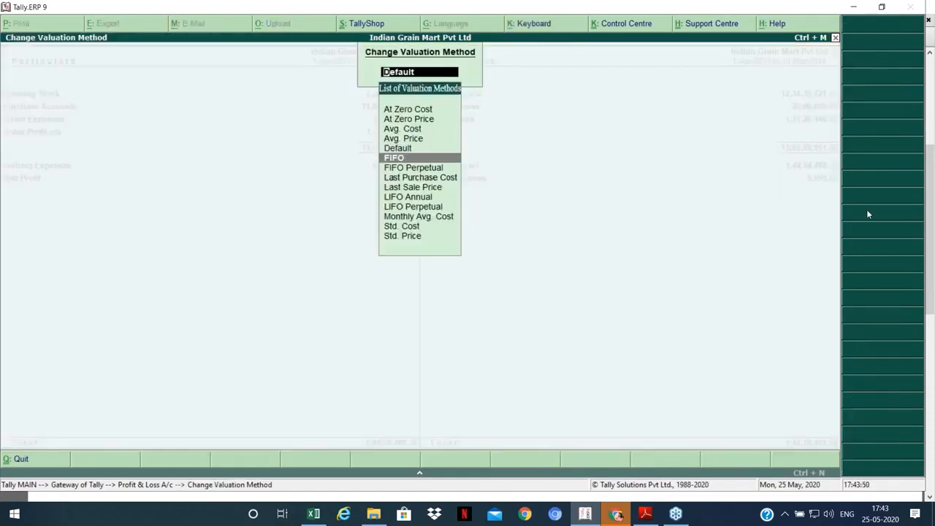
key(Return)
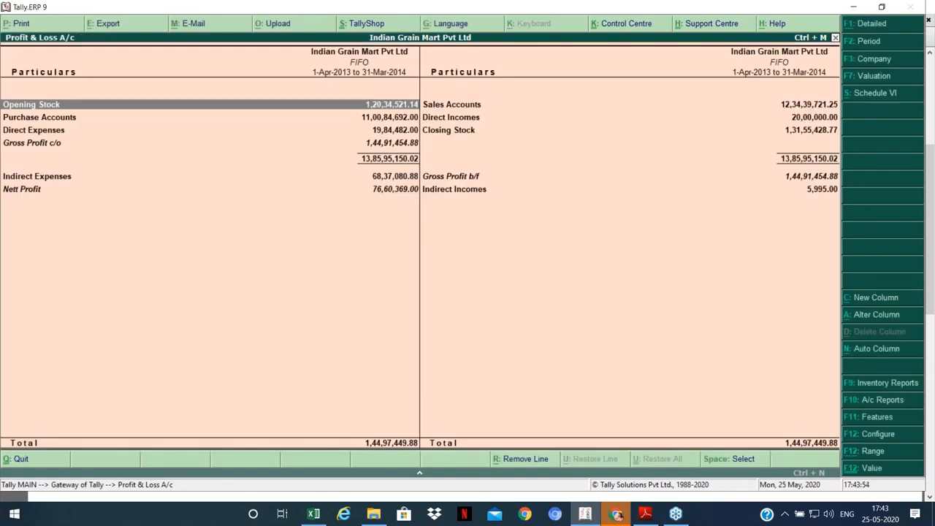
key(F7)
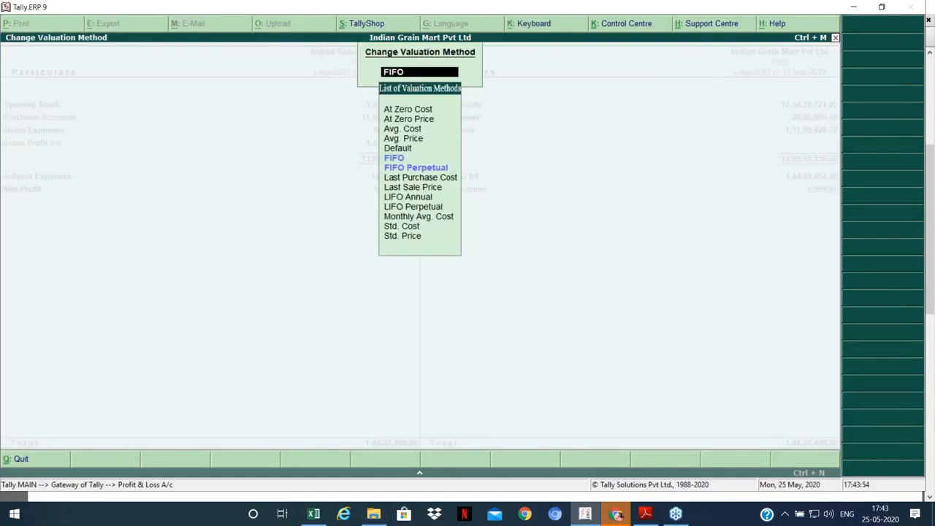
key(Return)
Step: Drill into Closing Stock to check Red Lentil and Rice (Regular) in the Stock Summary, then return
key(Right)
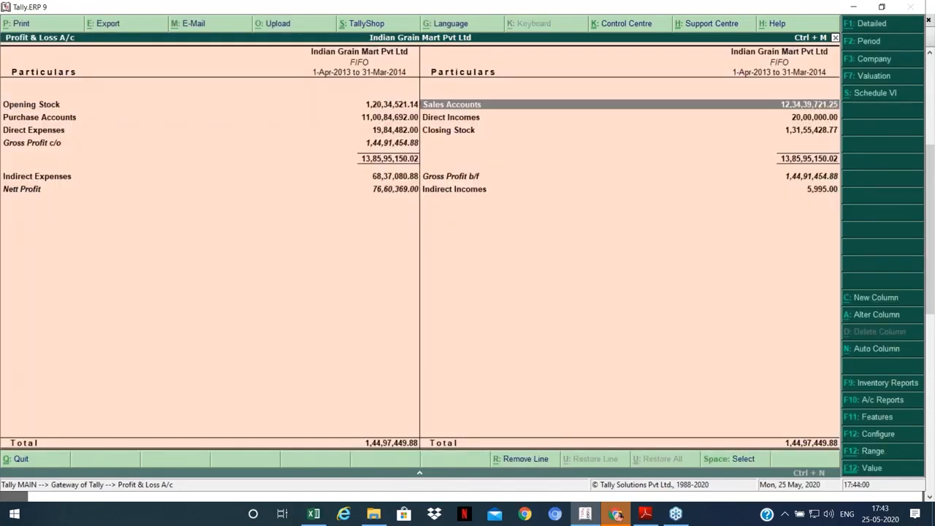
key(Down)
key(Down)
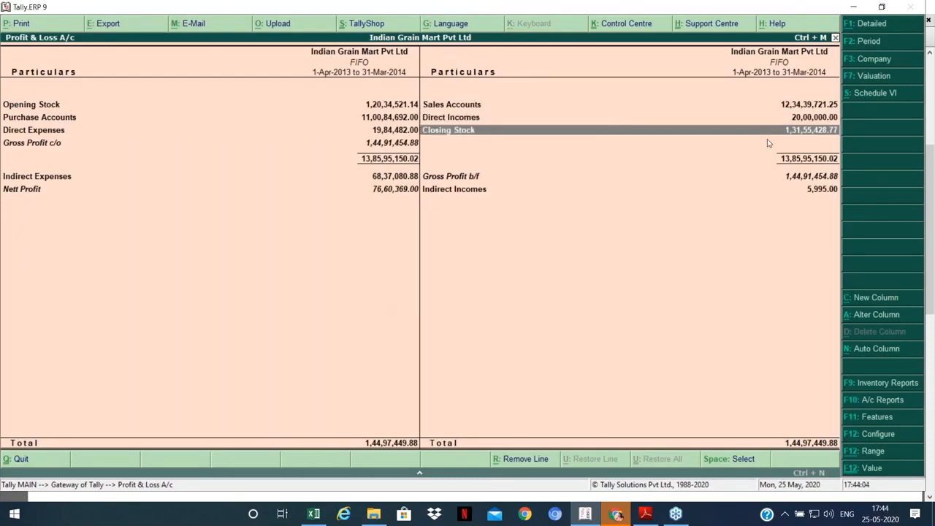
key(Return)
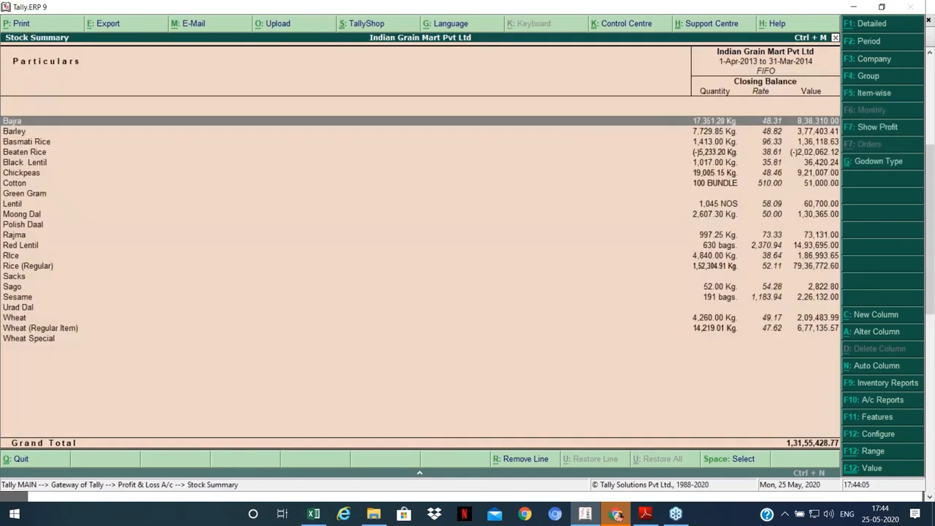
click(15, 245)
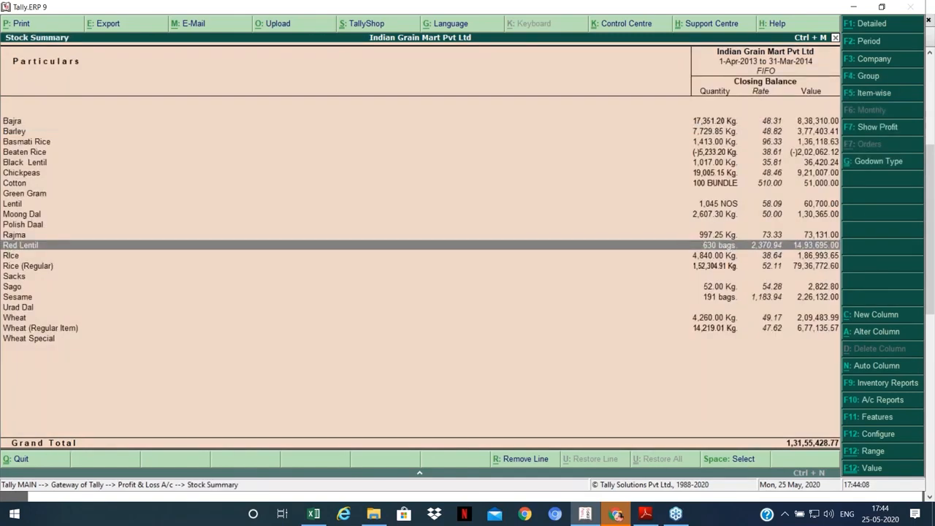
key(Down)
key(Down)
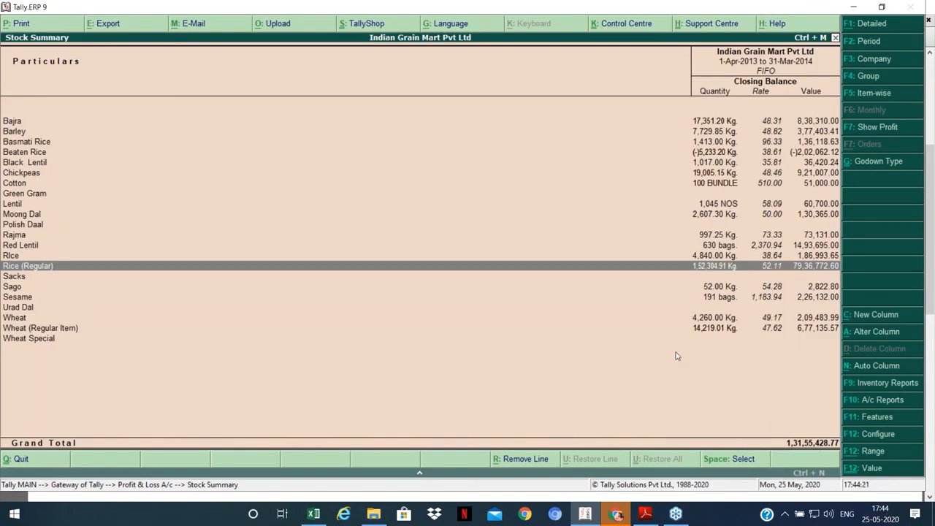
key(Escape)
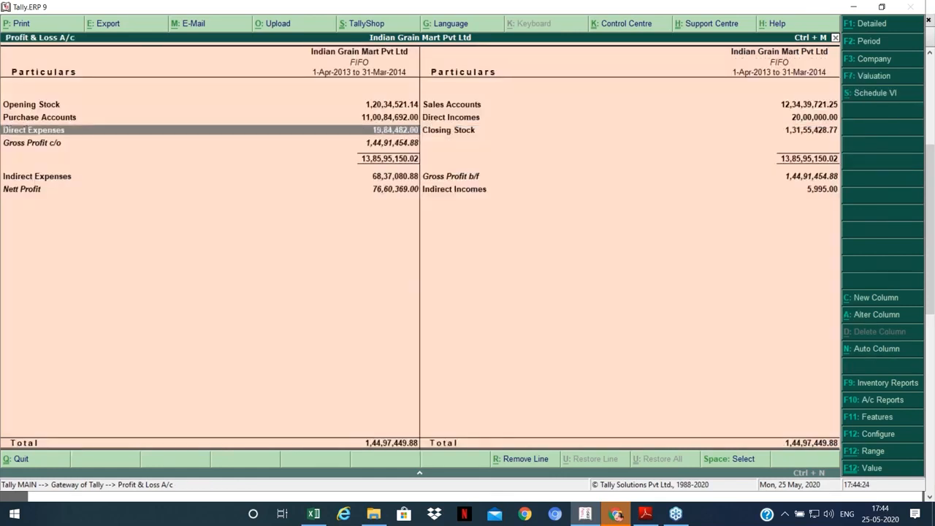
Step: Open the Rice (Regular) stock item for alteration from Inventory Info
key(Escape)
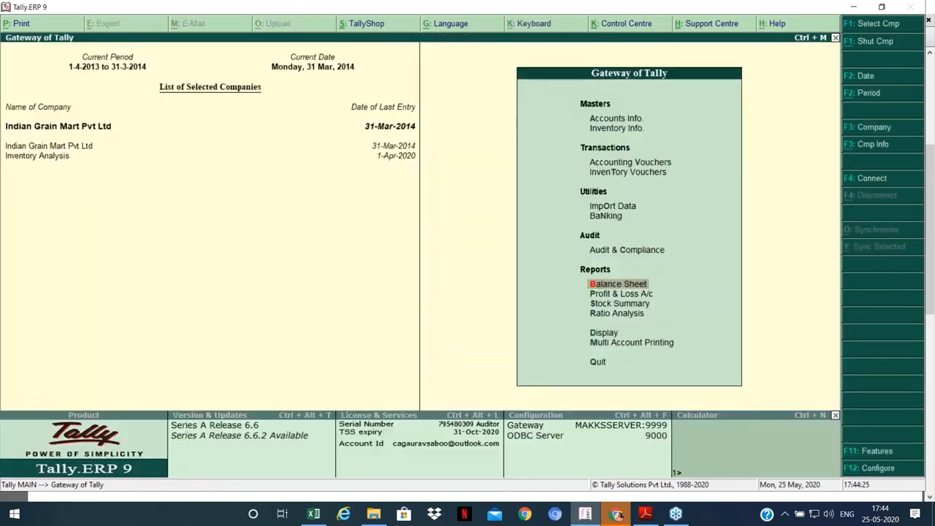
key(Up)
key(Up)
key(Up)
key(Up)
key(Up)
key(Up)
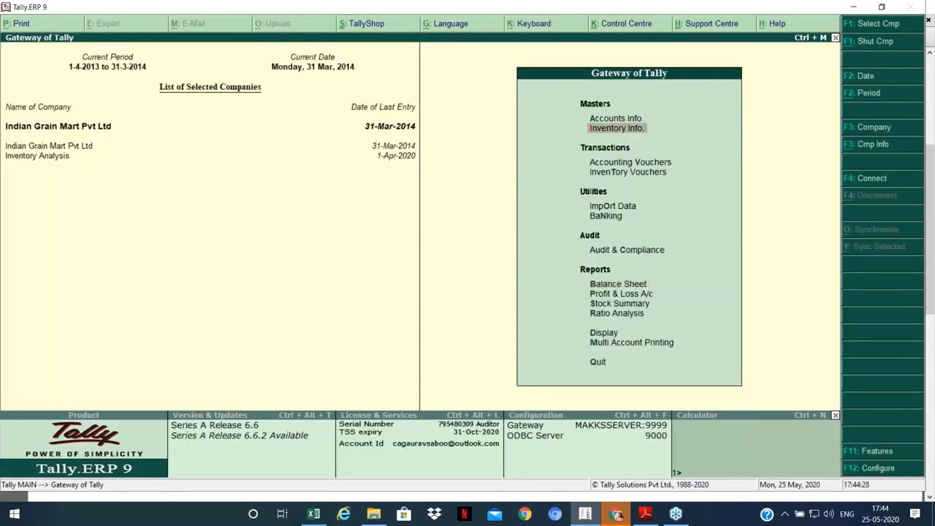
key(Return)
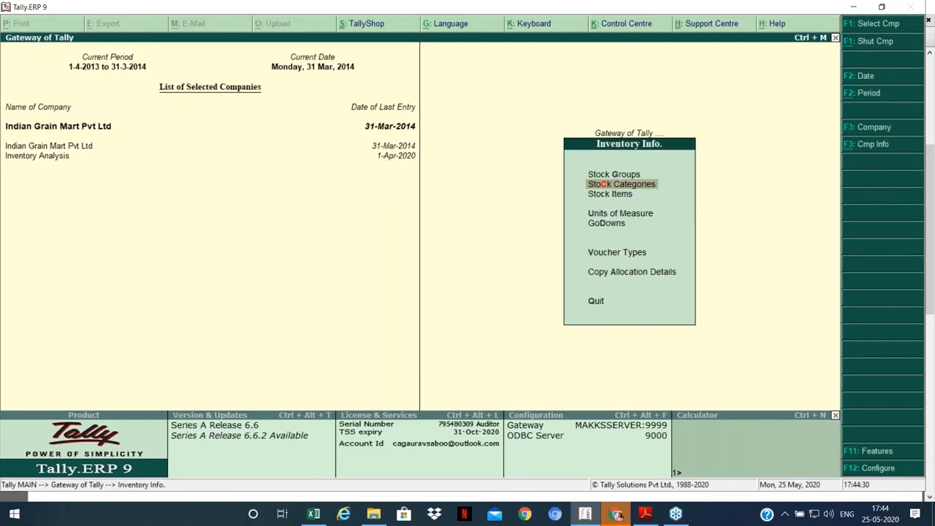
key(Down)
key(Return)
key(Return)
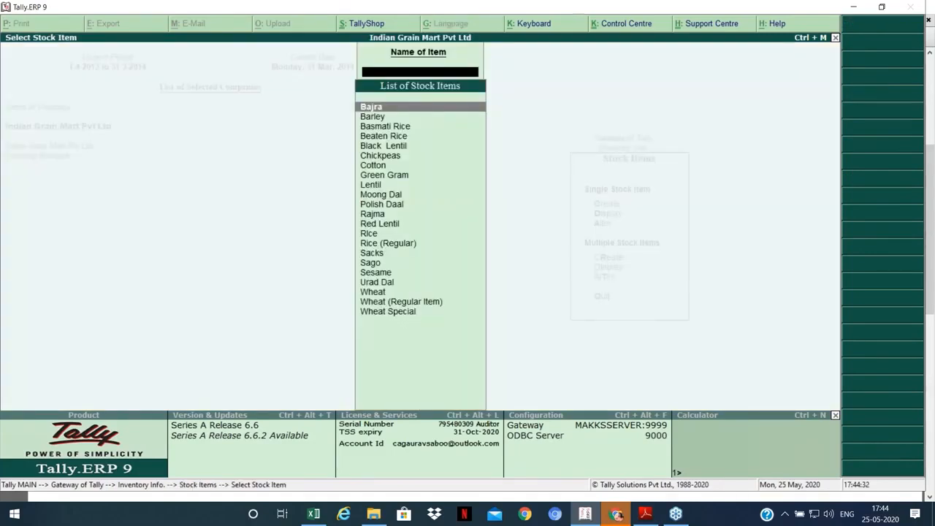
key(Down)
key(Down)
key(Down)
key(Down)
key(Down)
key(Down)
key(Down)
key(Down)
key(Down)
key(Down)
key(Down)
key(Down)
key(Down)
key(Down)
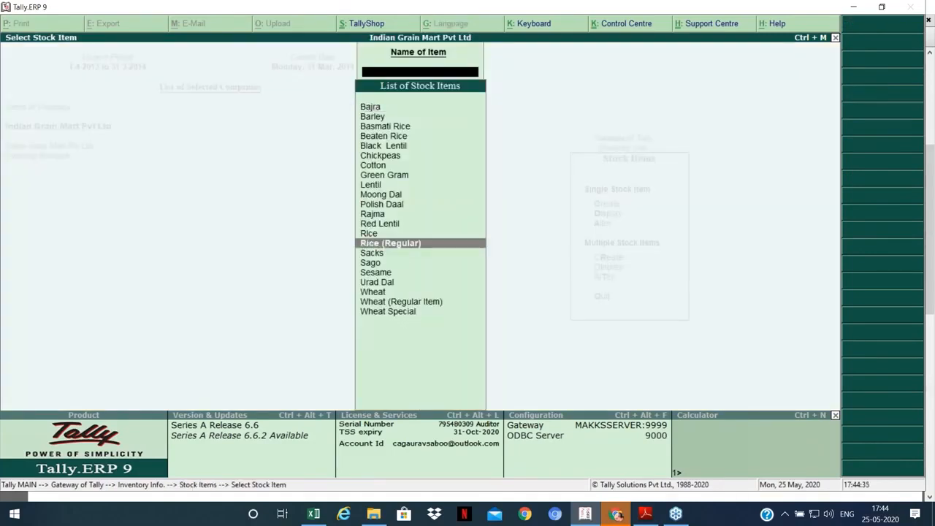
key(Return)
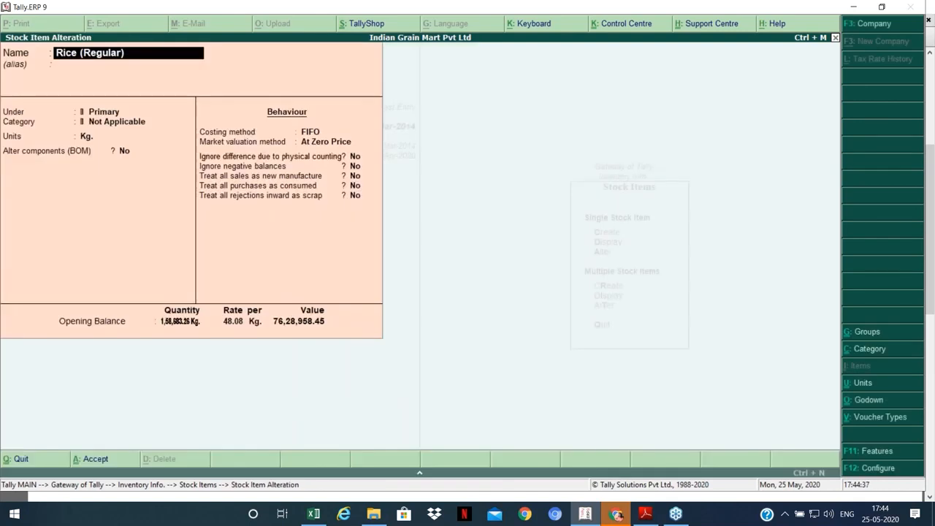
Step: Try the Avg. Cost, FIFO and Last Purchase Cost costing methods, then quit without saving
key(Return)
key(Return)
key(Return)
key(Return)
key(Return)
key(Return)
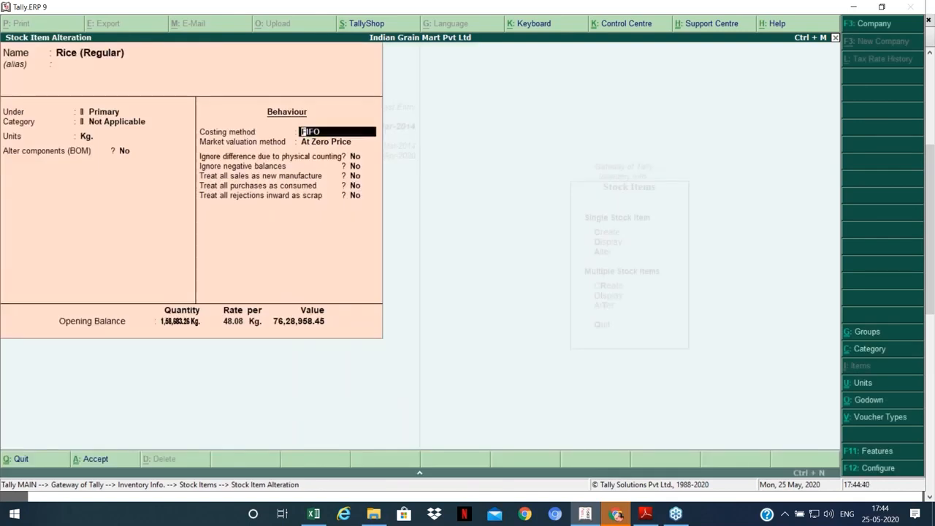
key(Up)
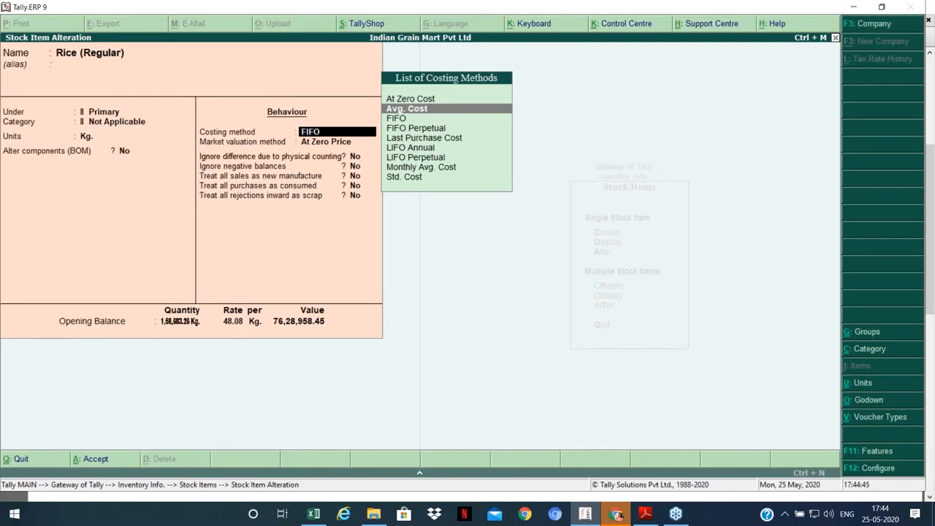
key(Return)
key(BackSpace)
key(Down)
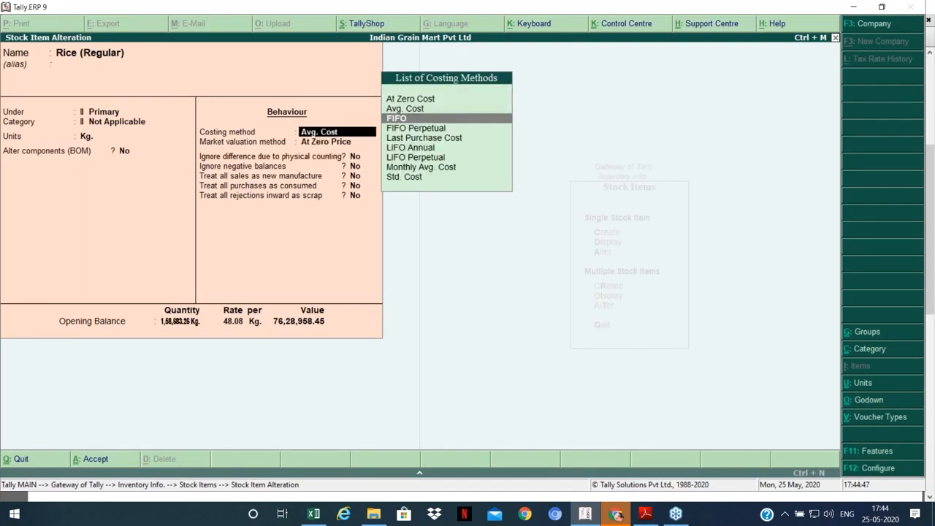
key(Down)
key(Down)
key(Up)
key(Up)
key(Up)
key(Return)
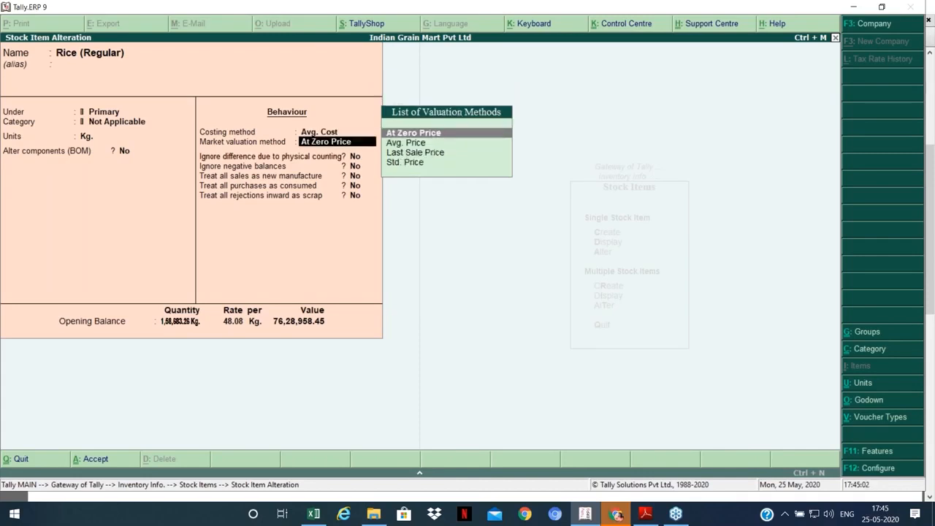
key(Up)
key(Escape)
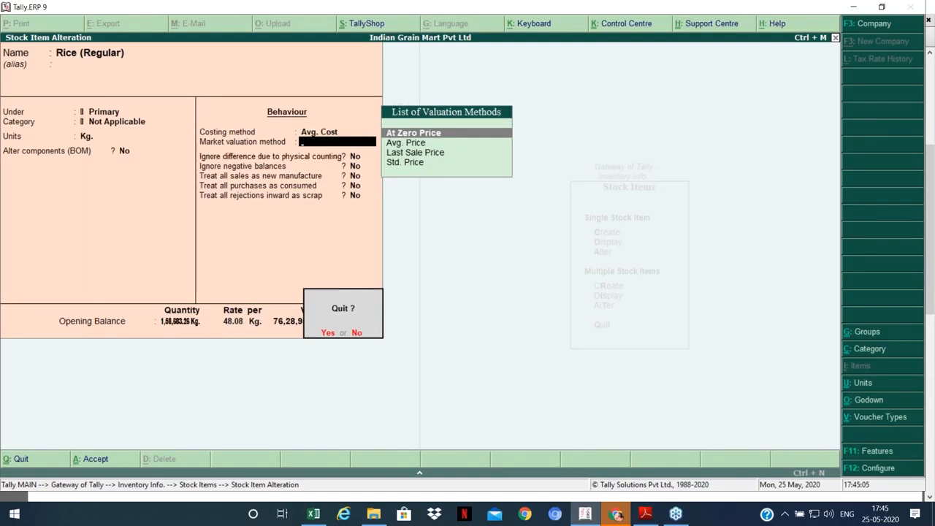
key(y)
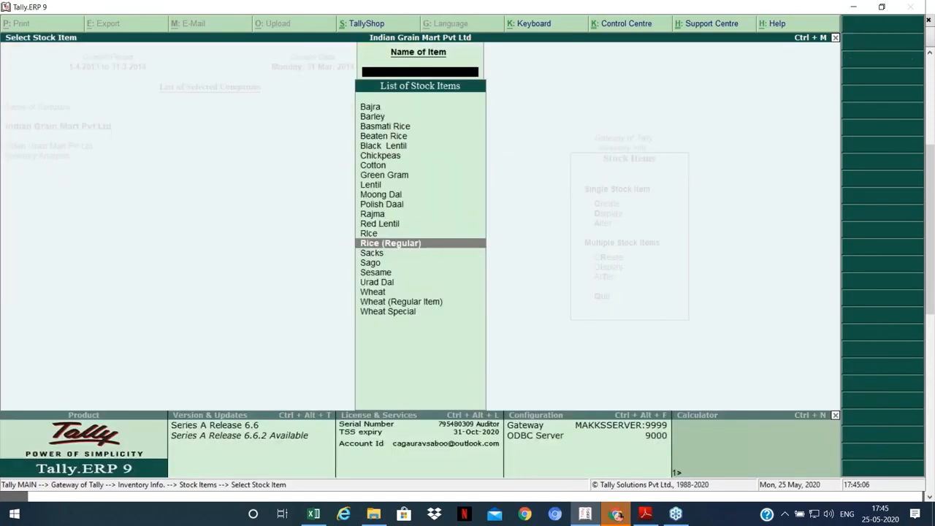
Step: Reopen the Profit & Loss A/c and evaluate 131.28 in the calculator
key(Escape)
key(Escape)
key(Escape)
key(p)
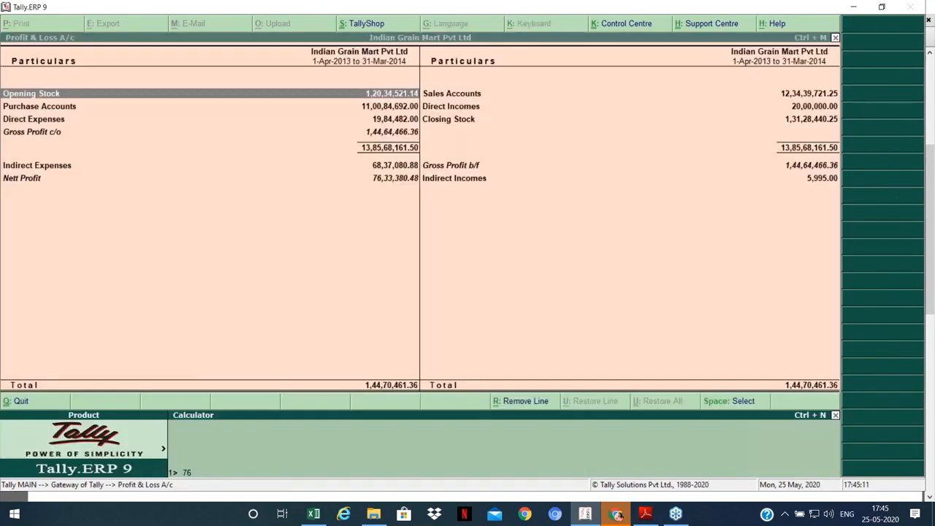
text(131.28)
key(Return)
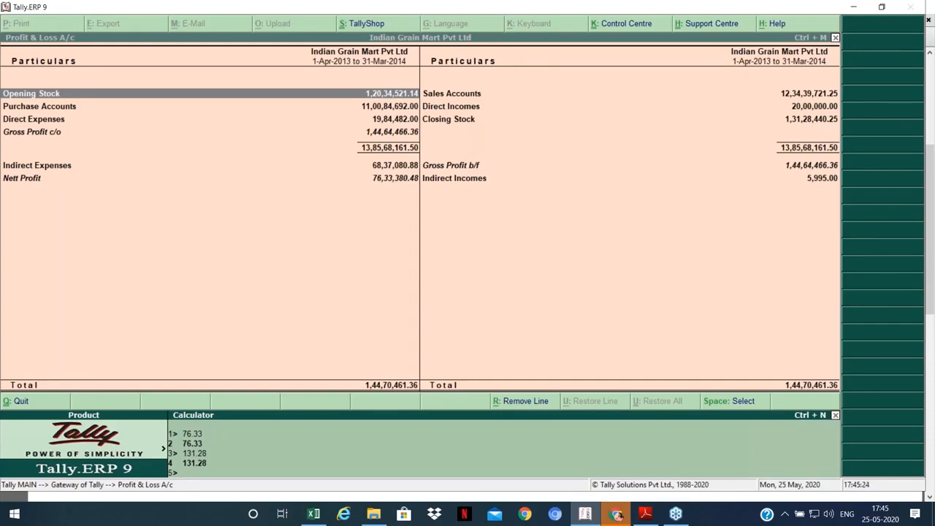
Step: Close the calculator and Profit & Loss, then open Rice (Regular) for alteration
key(ctrl+m)
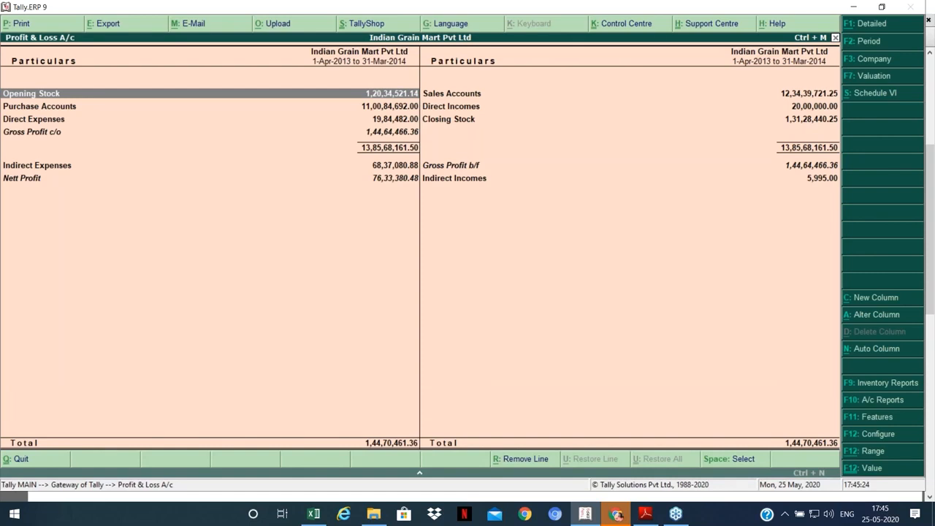
key(Escape)
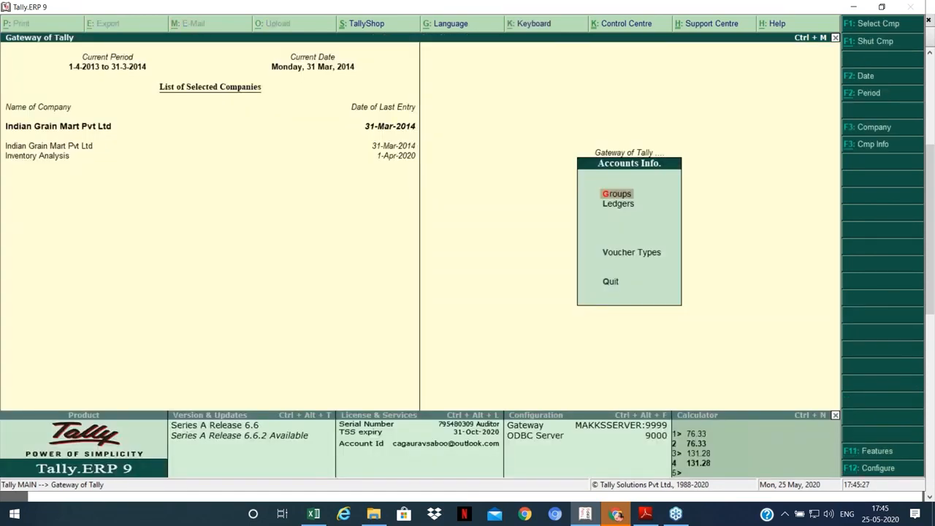
key(Escape)
key(i)
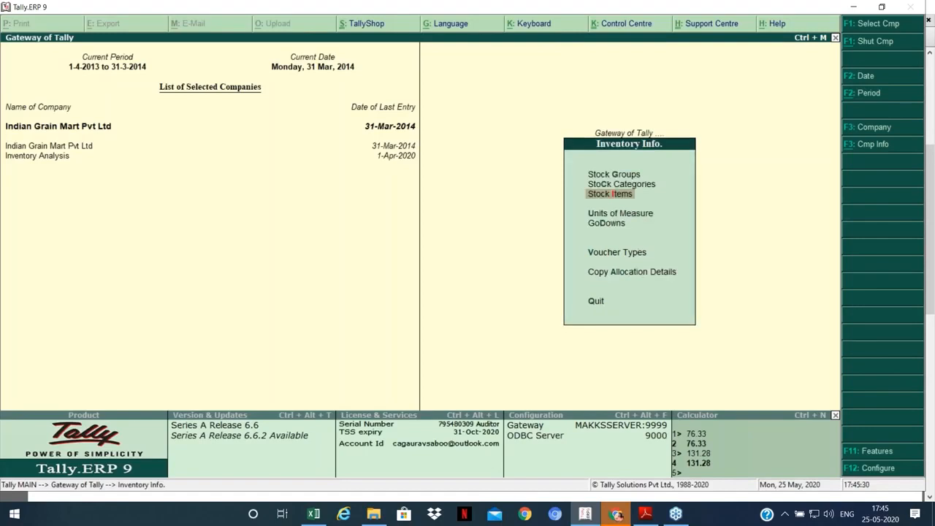
key(i)
key(a)
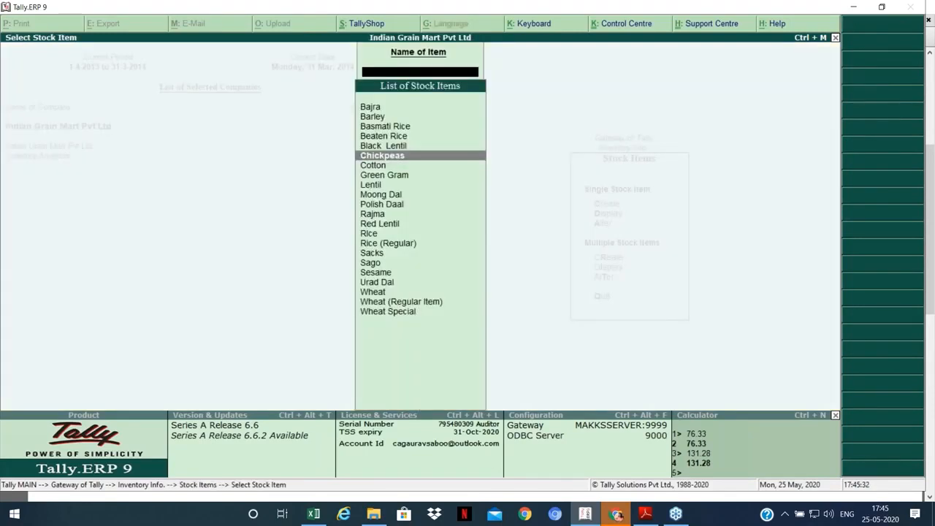
key(Down)
key(Down)
key(Down)
key(Down)
key(Down)
key(Down)
key(Down)
key(Down)
key(Down)
key(Return)
key(Return)
key(Return)
key(Return)
key(Return)
key(Return)
key(Return)
key(Return)
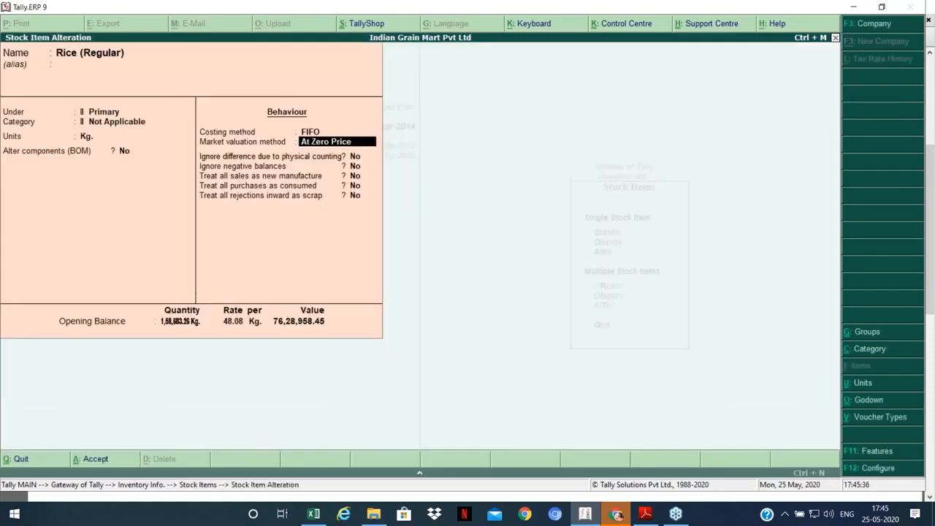
Step: Set Rice (Regular)'s costing method to Avg. Cost, accept it, and reopen Profit & Loss
key(BackSpace)
key(Up)
key(Return)
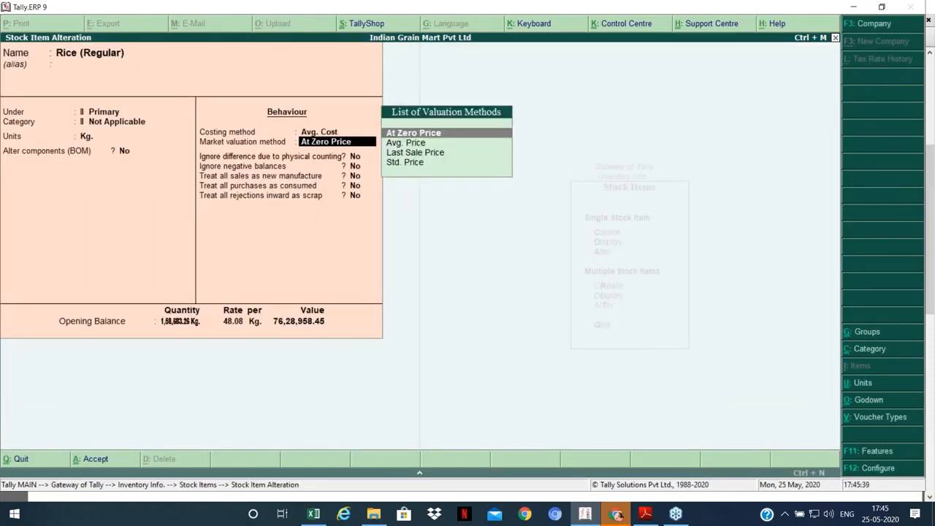
key(ctrl+a)
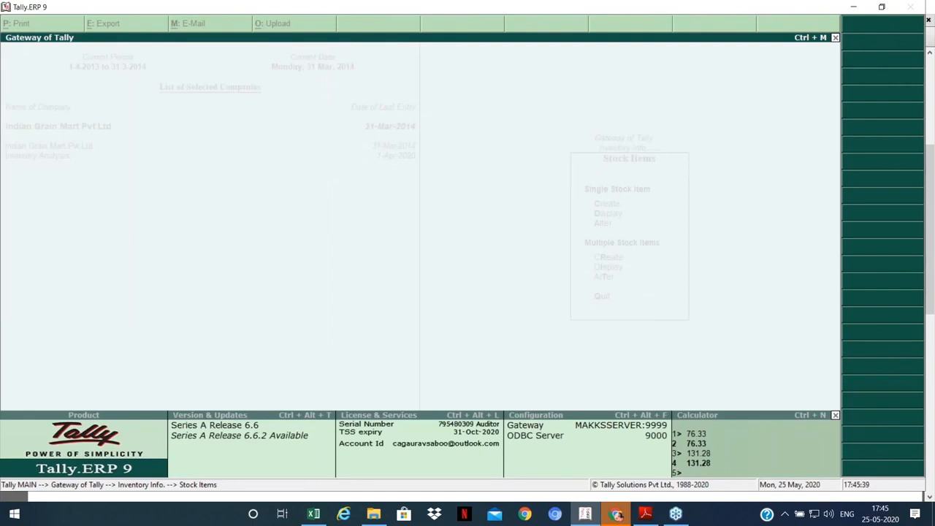
key(Escape)
key(Escape)
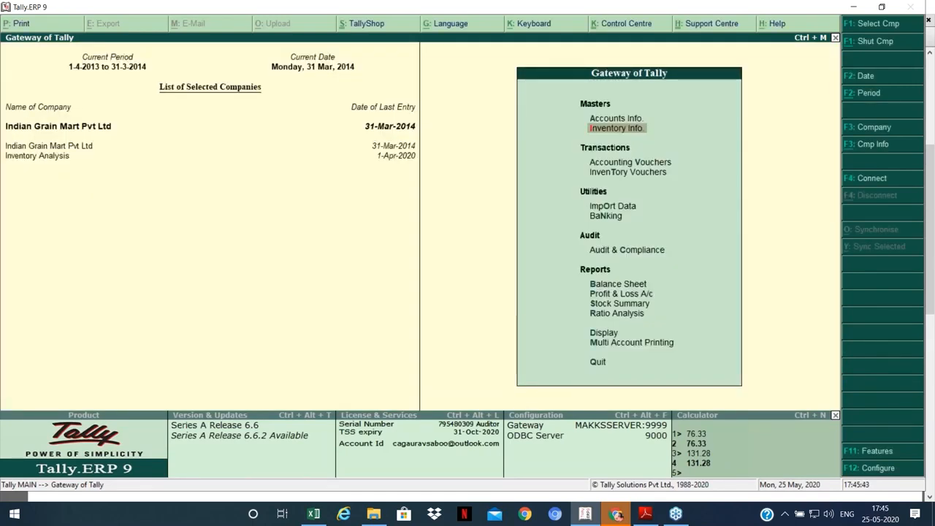
key(p)
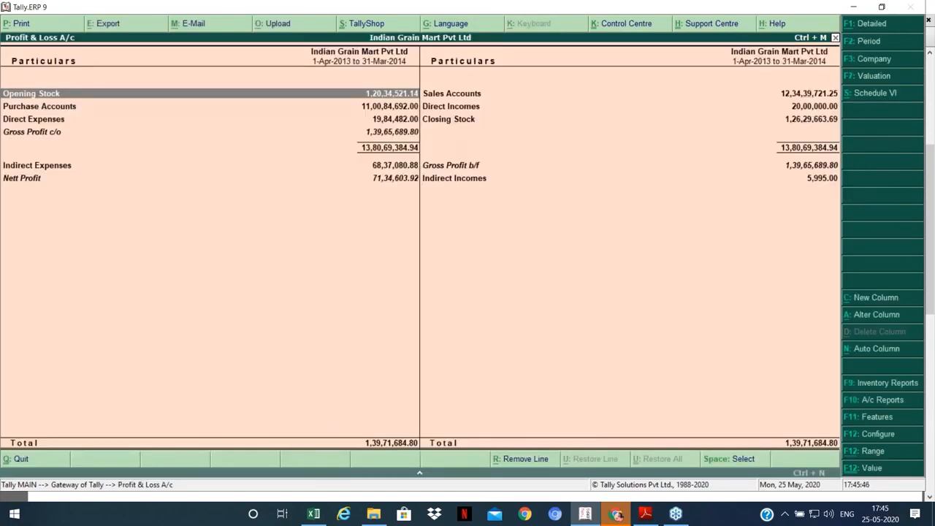
Step: Open and close the calculator, then exit Profit & Loss to the Gateway of Tally
key(ctrl+n)
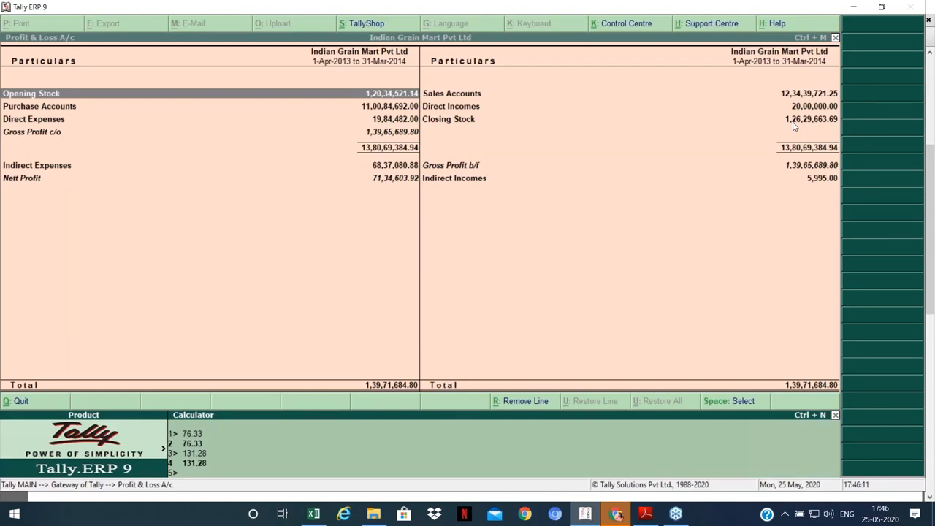
key(ctrl+m)
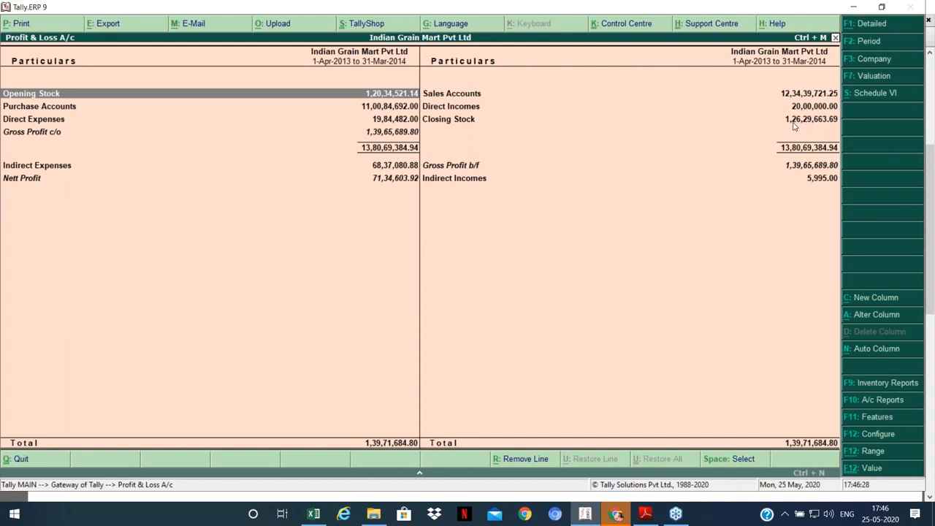
key(Escape)
key(Down)
key(Down)
key(Down)
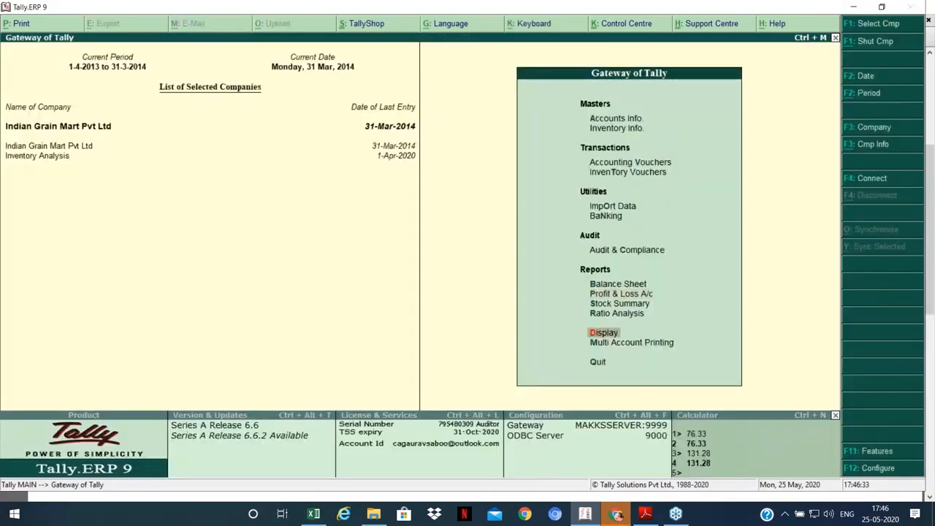
Step: Open the Stock Query for Rice (Regular), view its F5 statistics, and close it
key(Return)
key(Down)
key(Down)
key(Down)
key(Down)
key(Down)
key(Return)
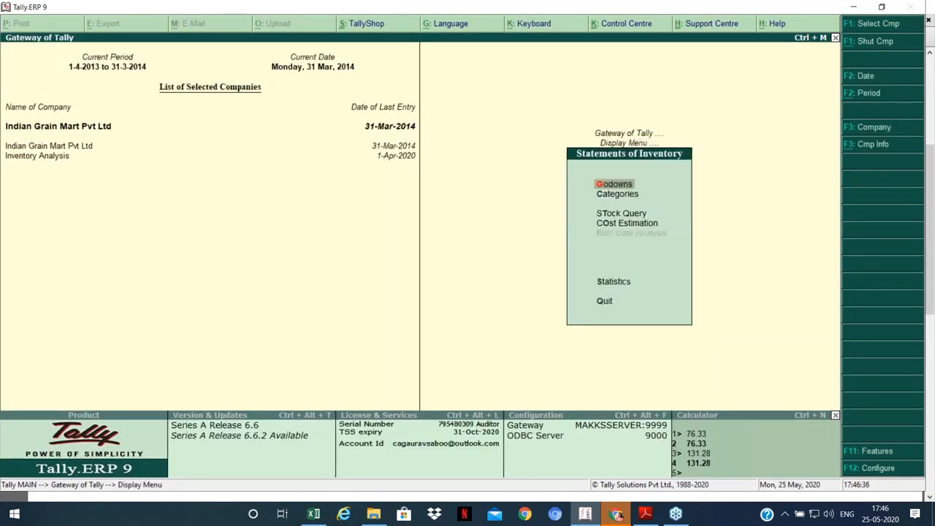
key(Down)
key(Down)
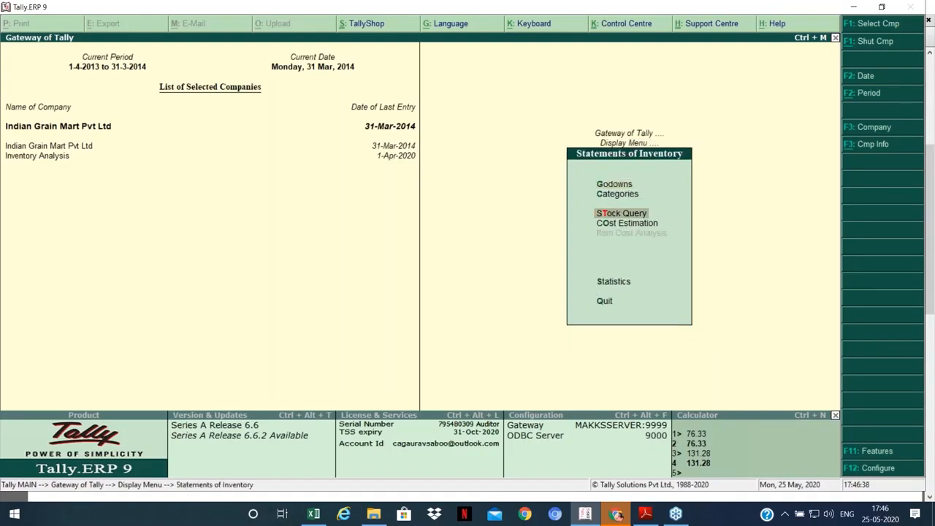
key(Return)
key(Down)
key(Down)
key(Down)
key(Down)
key(Down)
key(Down)
key(Down)
key(Down)
key(Down)
key(Down)
key(Down)
key(Down)
key(Down)
key(Down)
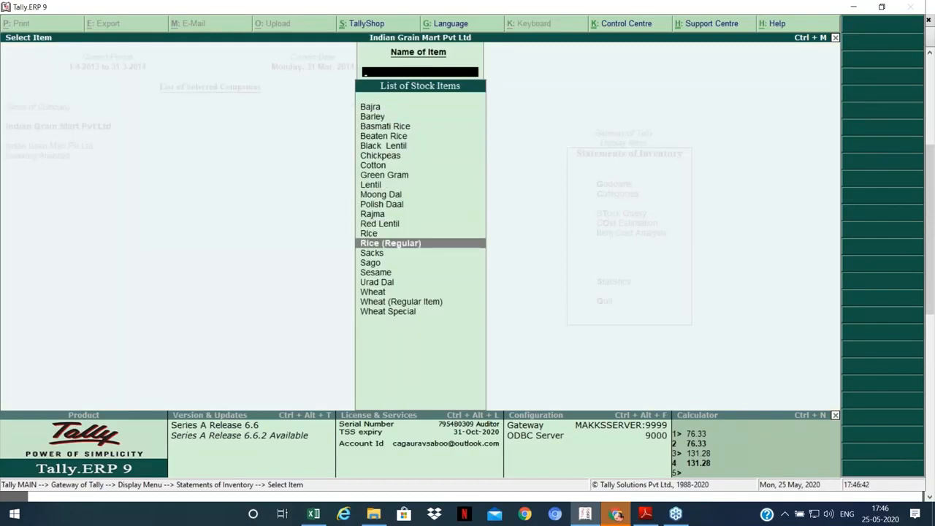
key(Return)
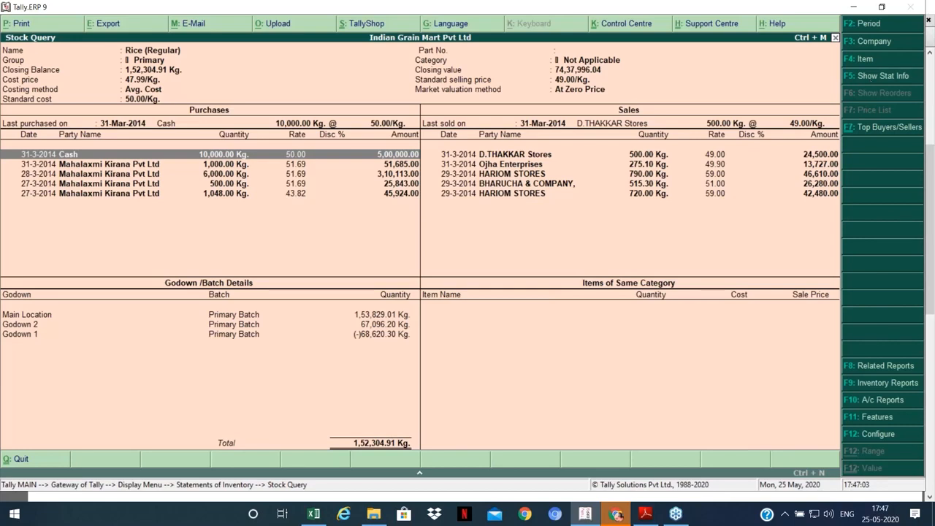
key(F5)
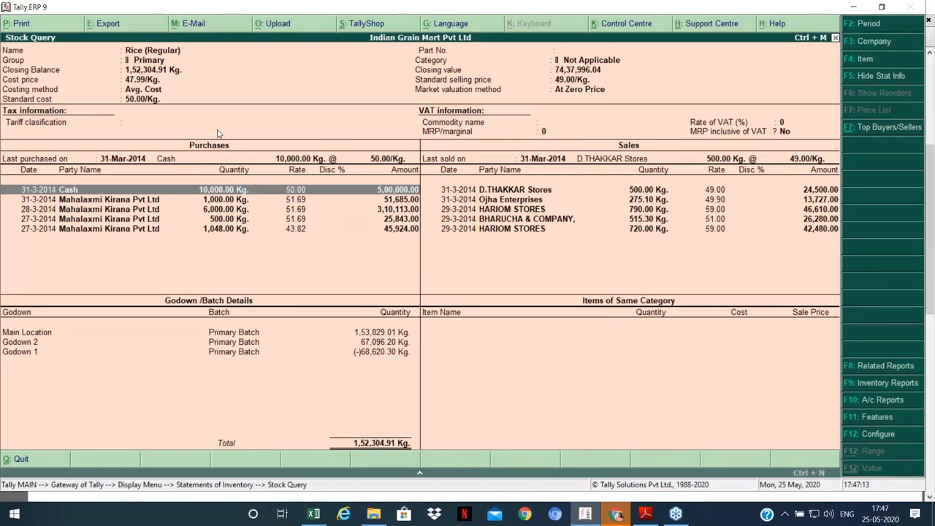
key(Escape)
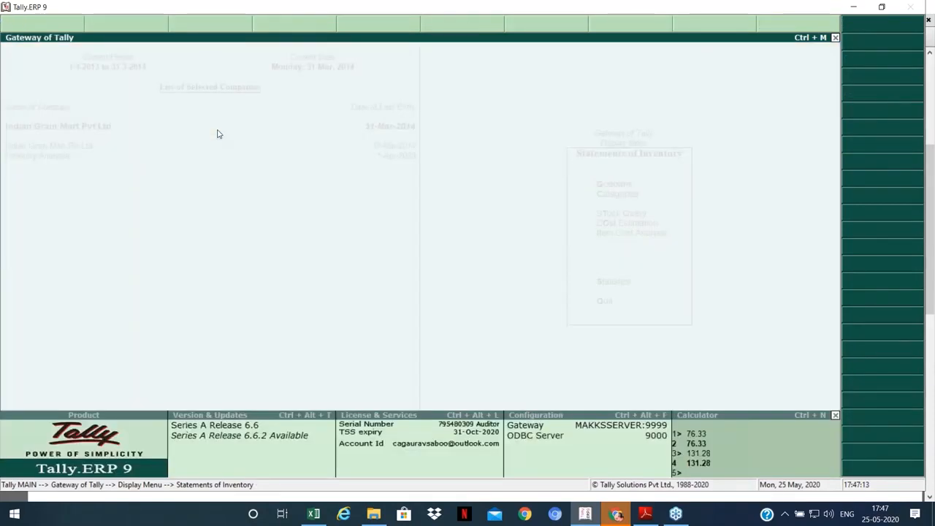
Step: View the Stock Query for Wheat (Regular Item), then back out to the Gateway of Tally
key(Return)
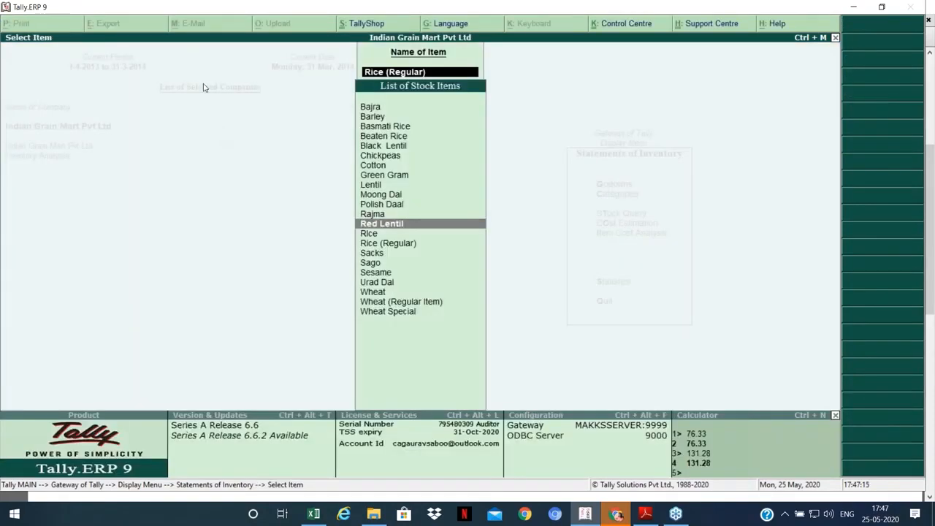
key(Return)
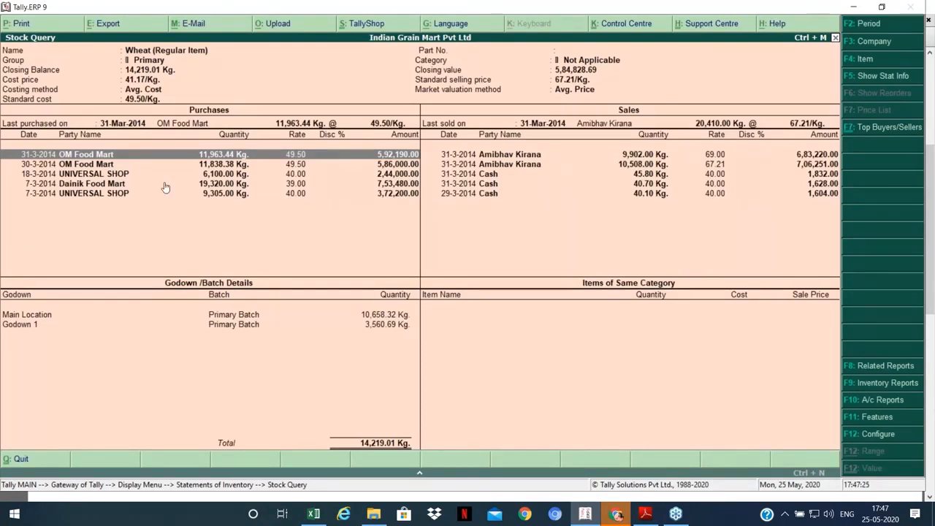
key(Escape)
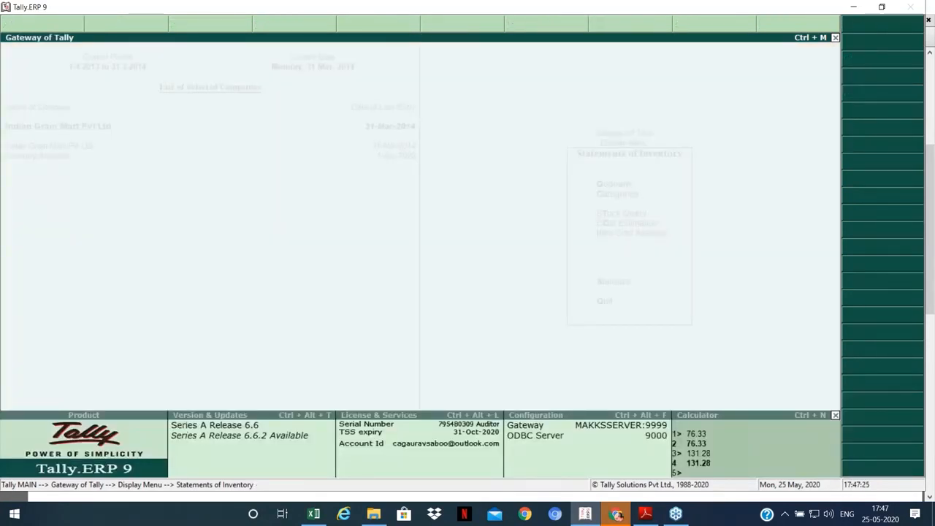
key(Escape)
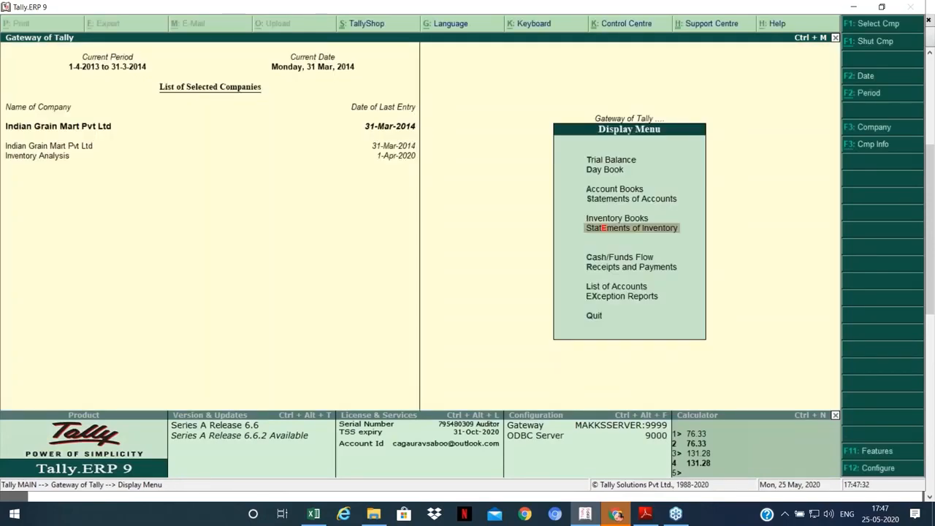
key(Escape)
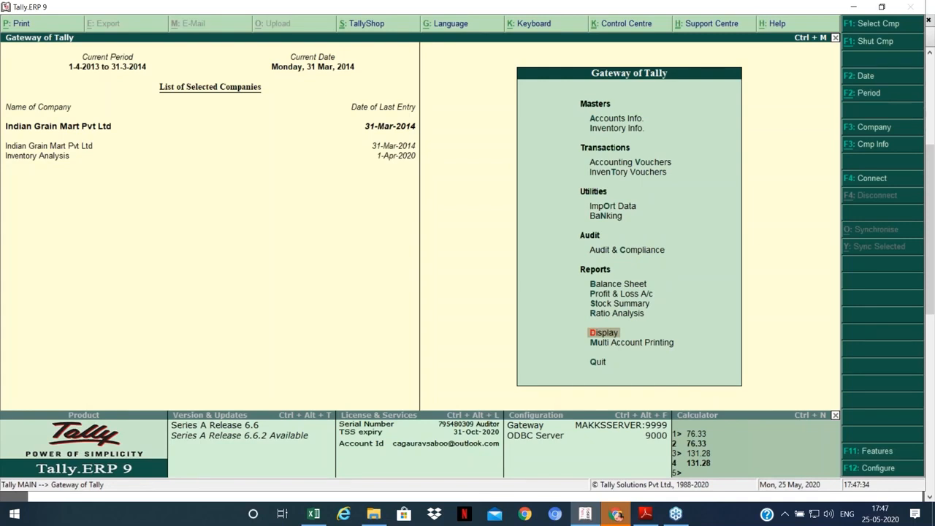
Step: Glance at the Unusual Entries in Tally.pdf topic list, then bring Tally back
key(Return)
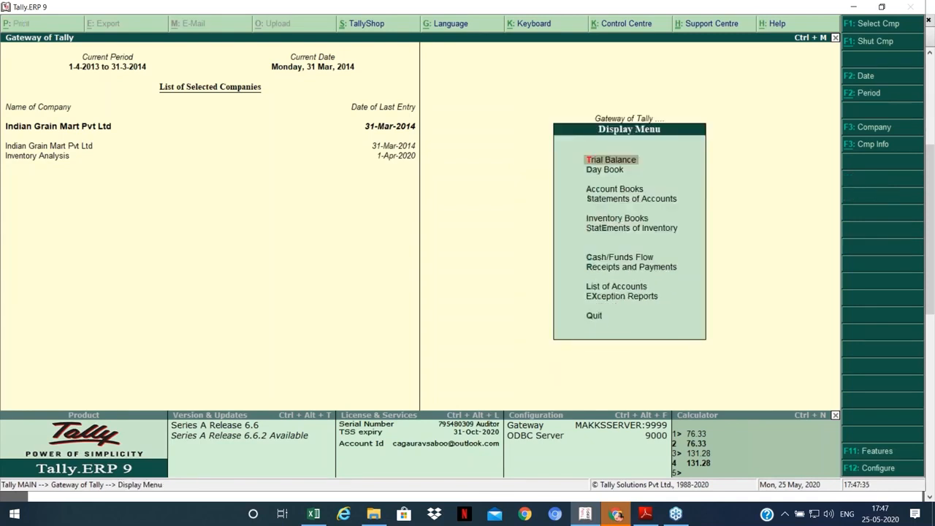
key(Escape)
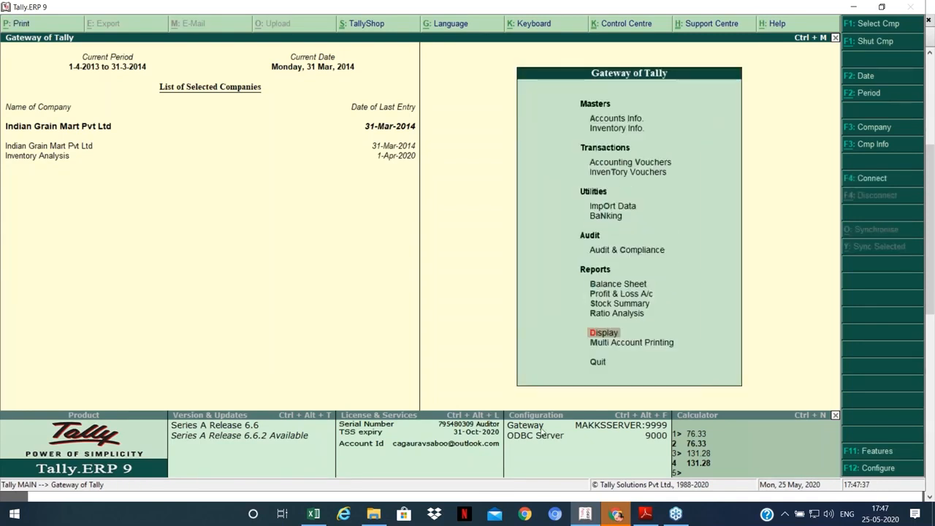
key(alt+Tab)
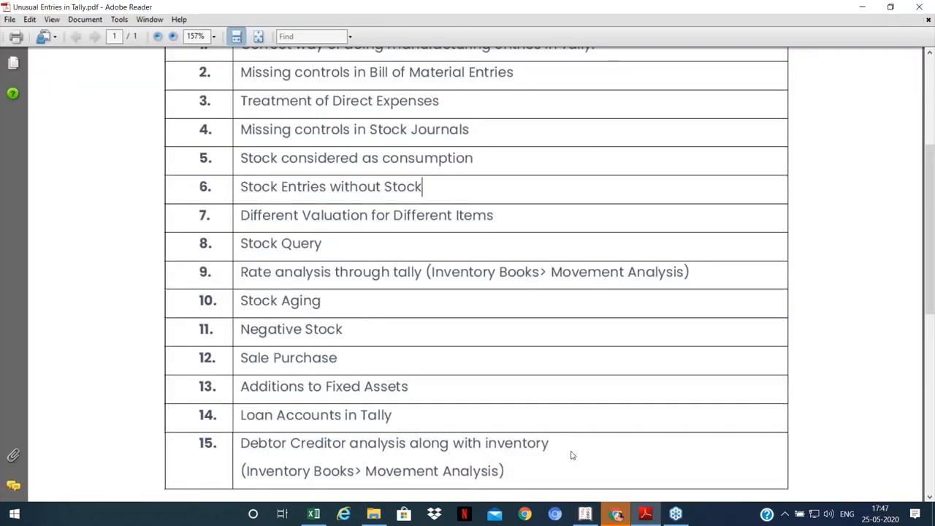
click(583, 514)
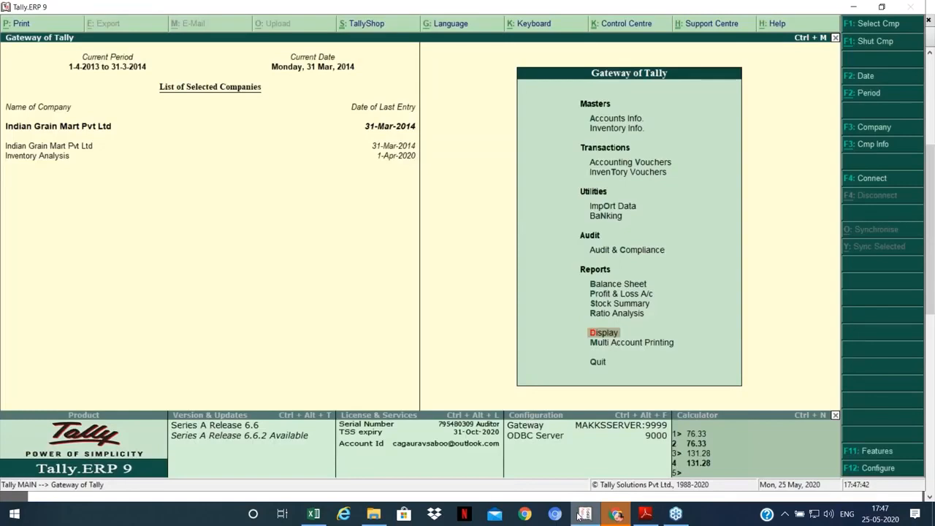
Step: Open Inventory Books > Movement Analysis > Stock Item Analysis for Rice (Regular)
key(Return)
key(Up)
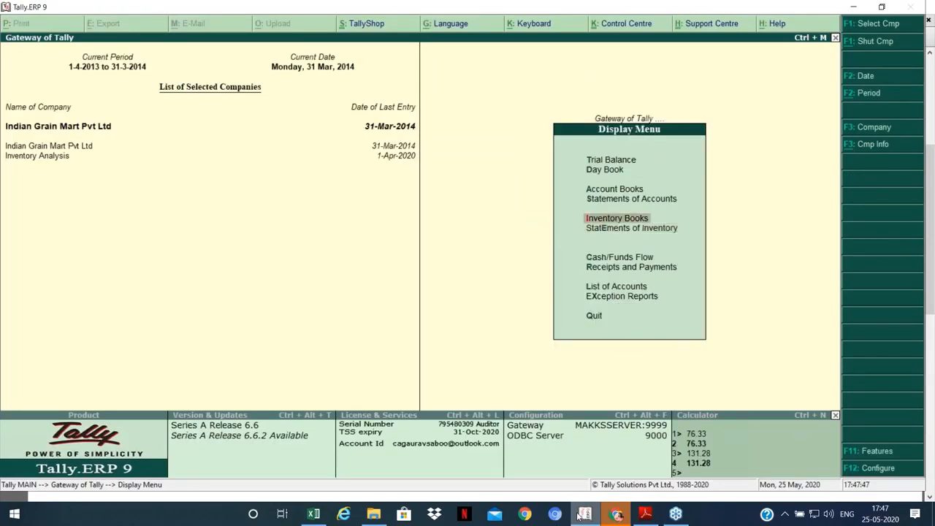
key(Return)
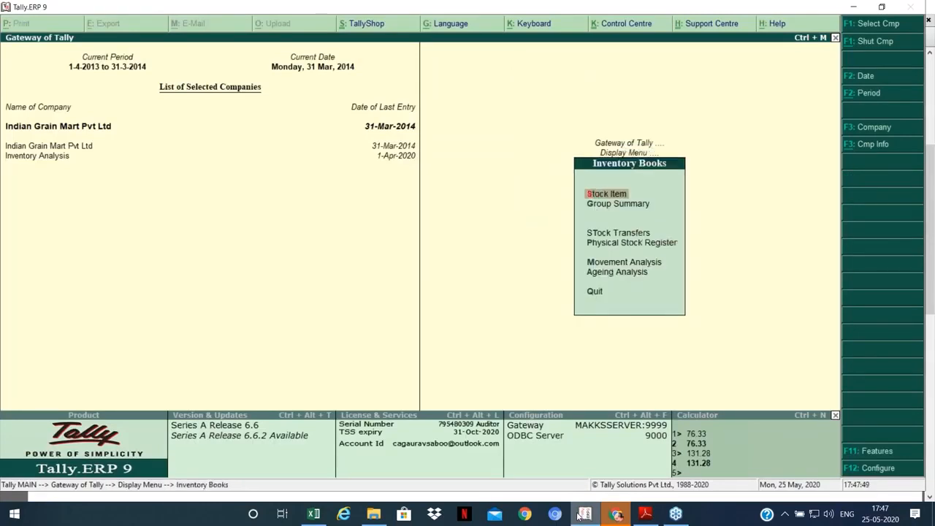
key(Return)
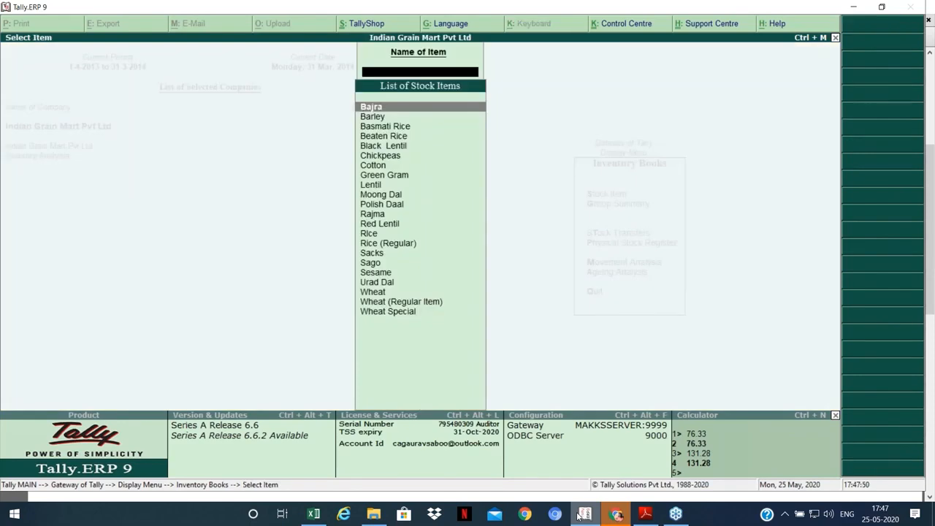
key(Escape)
key(Down)
key(Down)
key(Down)
key(Down)
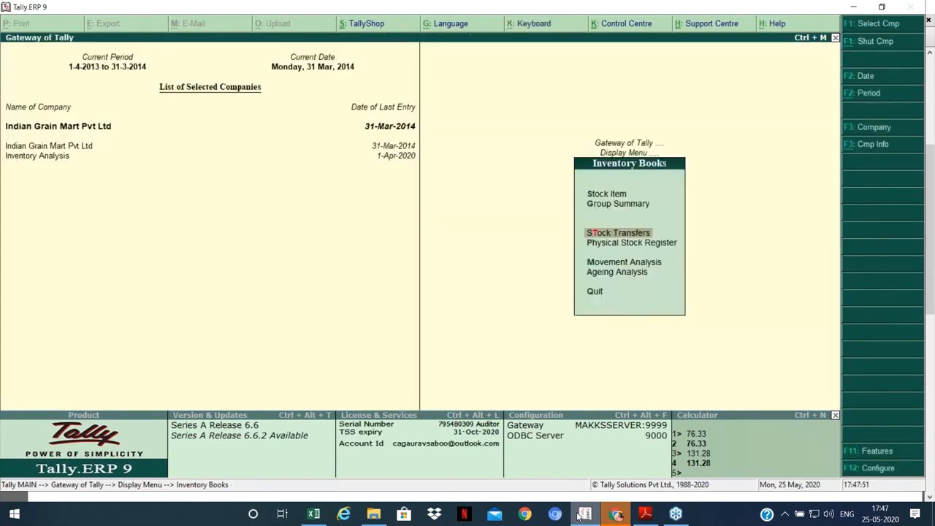
key(Return)
key(Down)
key(Down)
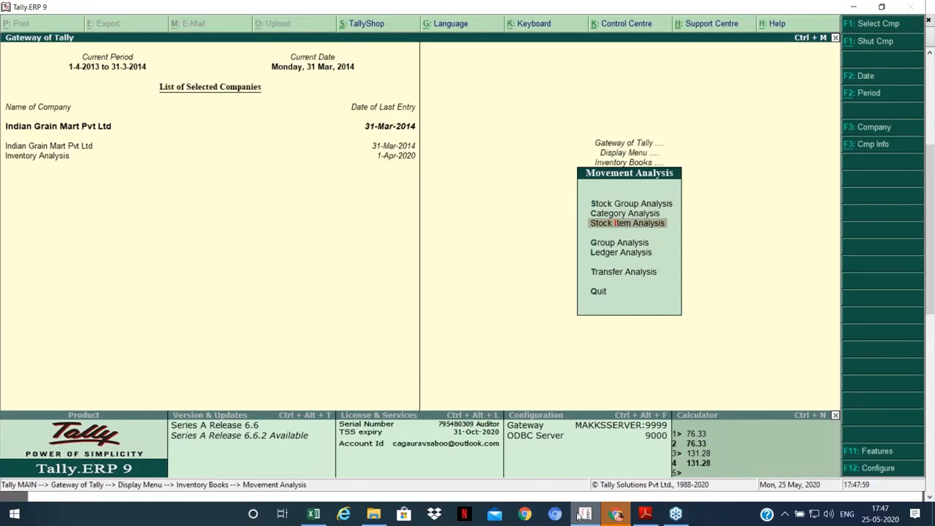
key(Return)
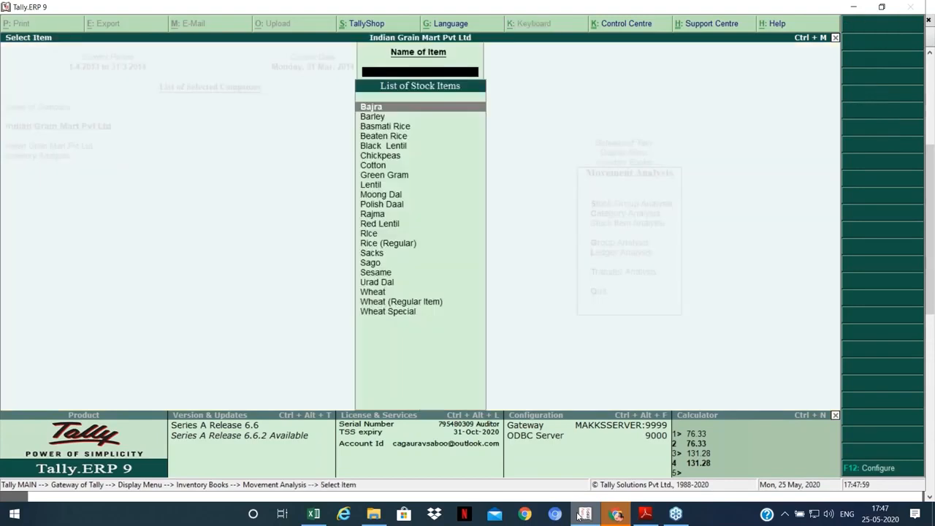
key(Up)
key(Up)
key(Up)
key(Up)
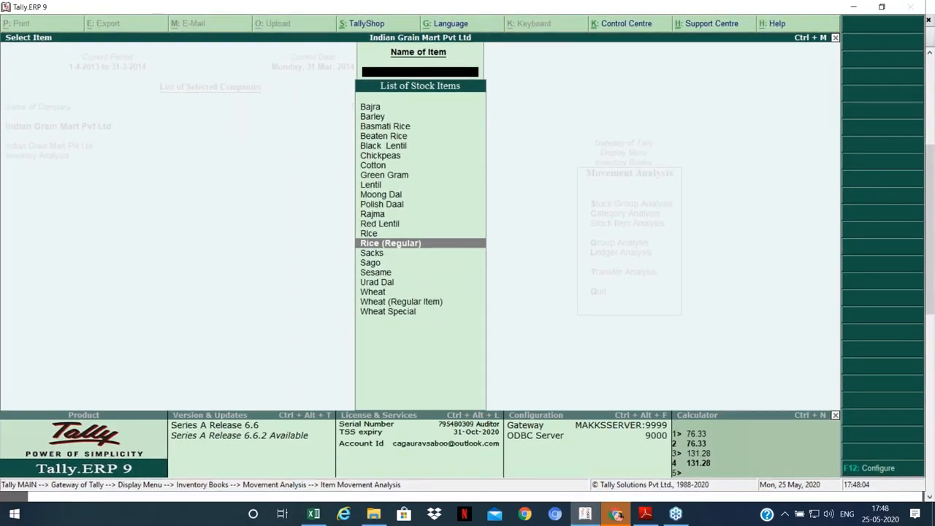
key(Return)
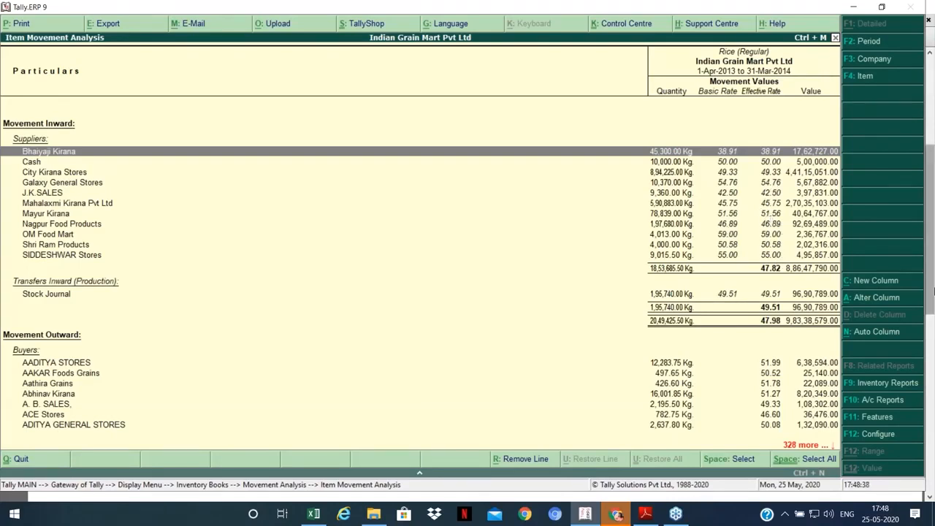
Step: Scroll through the supplier and buyer rates for Rice (Regular), then return to the top
key(Down)
key(Down)
key(Down)
key(Down)
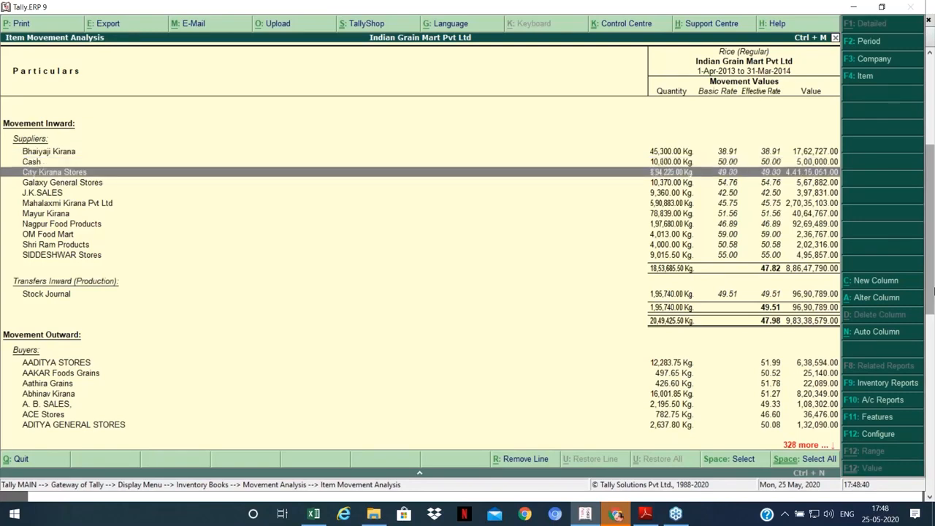
key(Down)
key(Down)
key(Down)
key(Down)
key(Down)
key(Down)
key(Down)
key(Down)
key(Down)
key(Down)
key(Down)
key(Down)
key(Down)
key(Down)
key(Down)
key(Down)
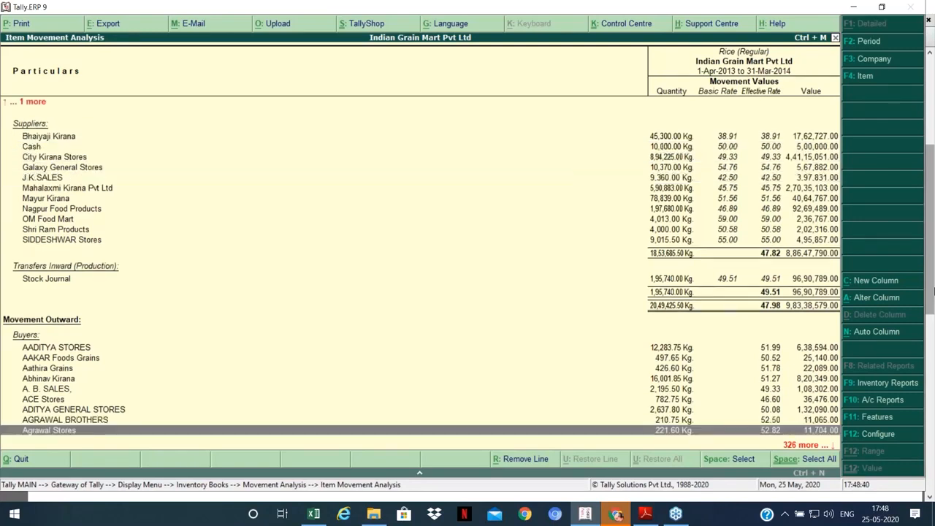
key(Down)
key(Down)
key(Down)
key(Down)
key(Down)
key(Down)
key(Down)
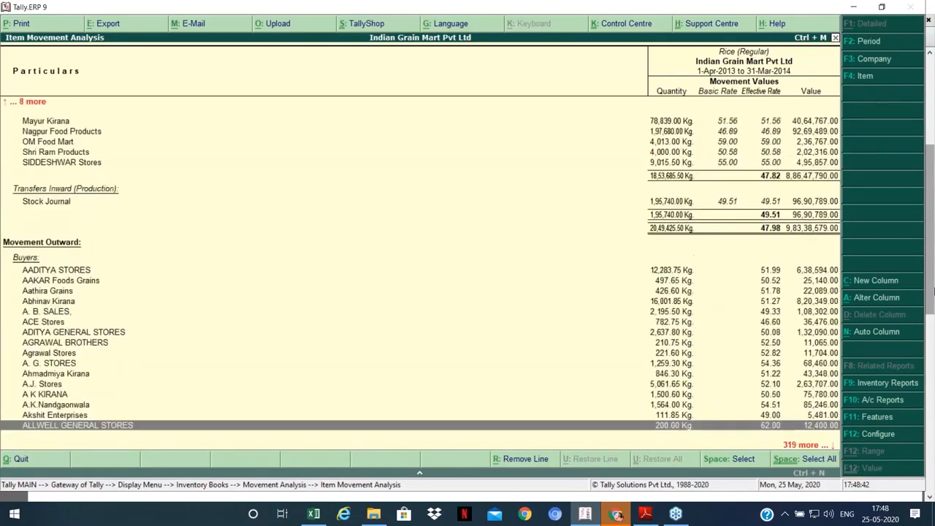
key(Down)
key(Down)
key(Down)
key(Down)
key(Down)
key(Down)
key(Down)
key(Down)
key(Down)
key(Down)
key(Down)
key(Down)
key(Down)
key(Down)
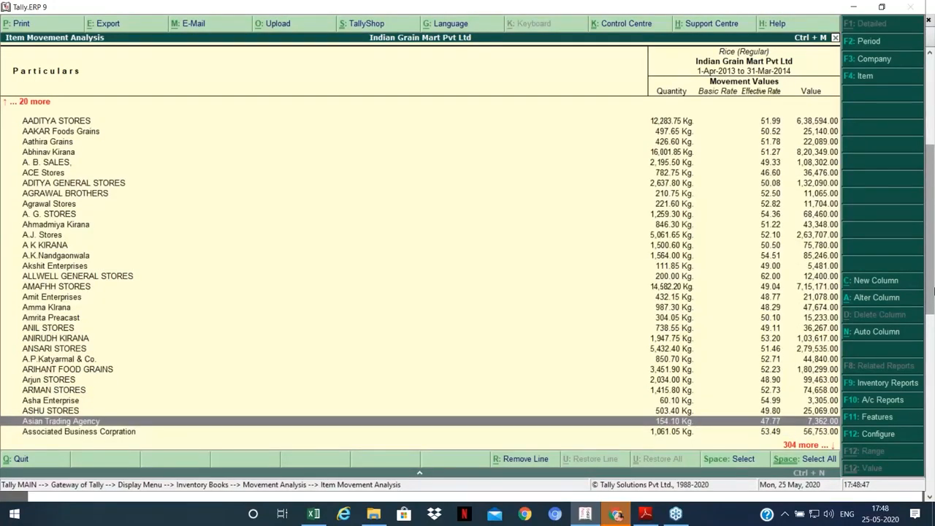
key(Up)
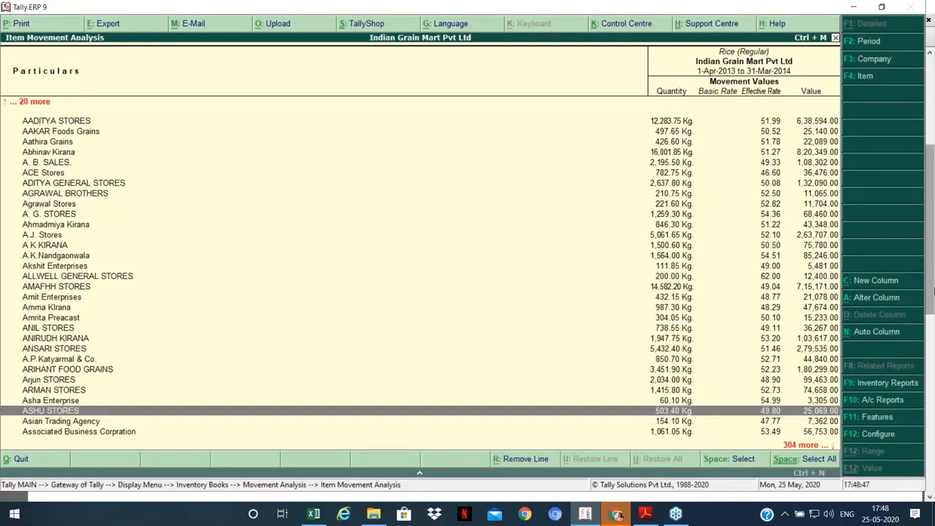
key(Home)
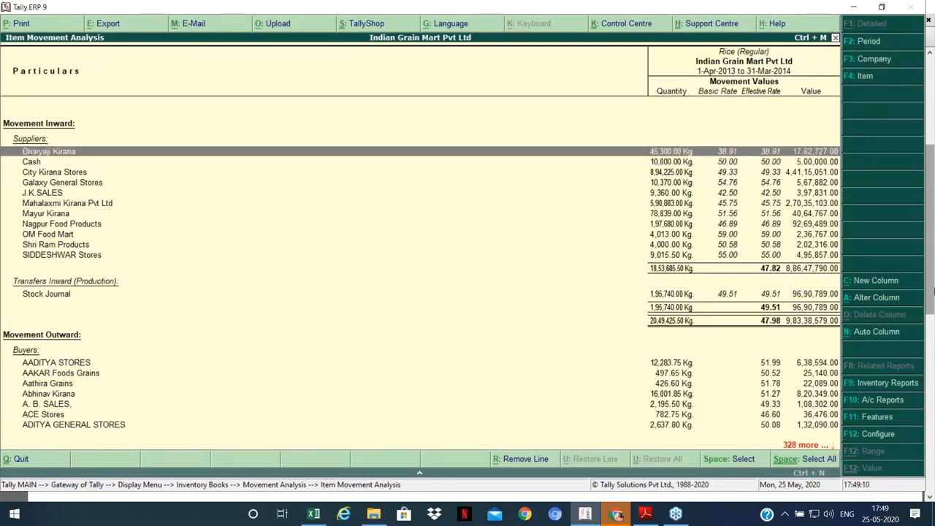
Step: Step through City Kirana Stores, Nagpur Food Products, SIDDESHWAR Stores and AADITYA STORES, then close the report
key(Down)
key(Down)
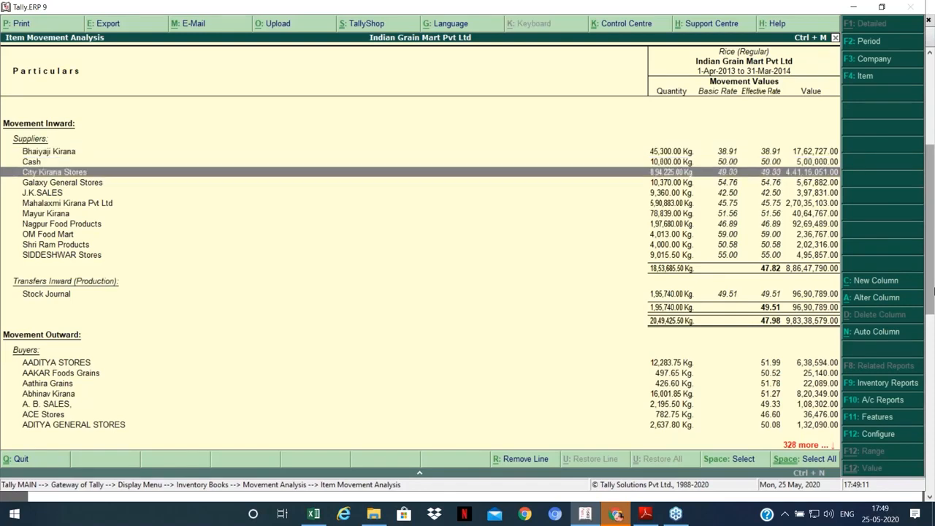
key(Down)
key(Down)
key(Down)
key(Down)
key(Down)
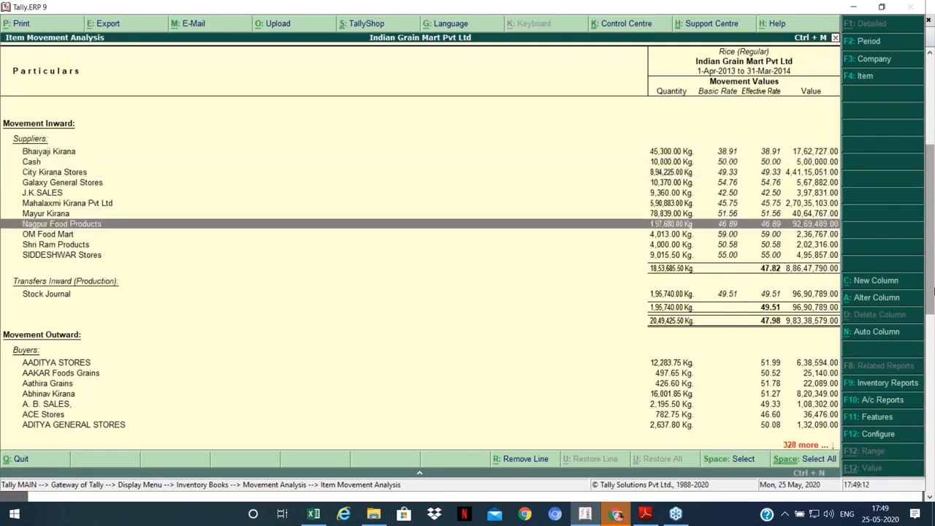
key(Down)
key(Down)
key(Down)
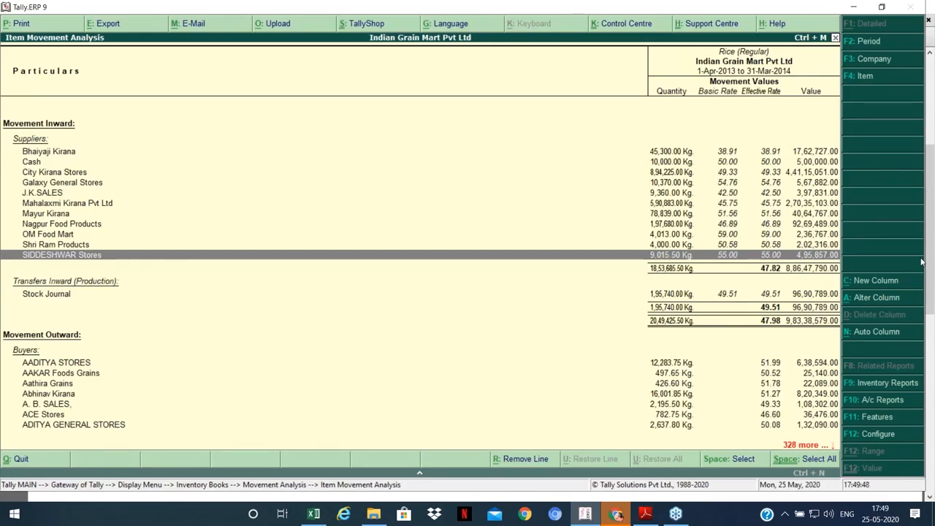
key(Down)
key(Down)
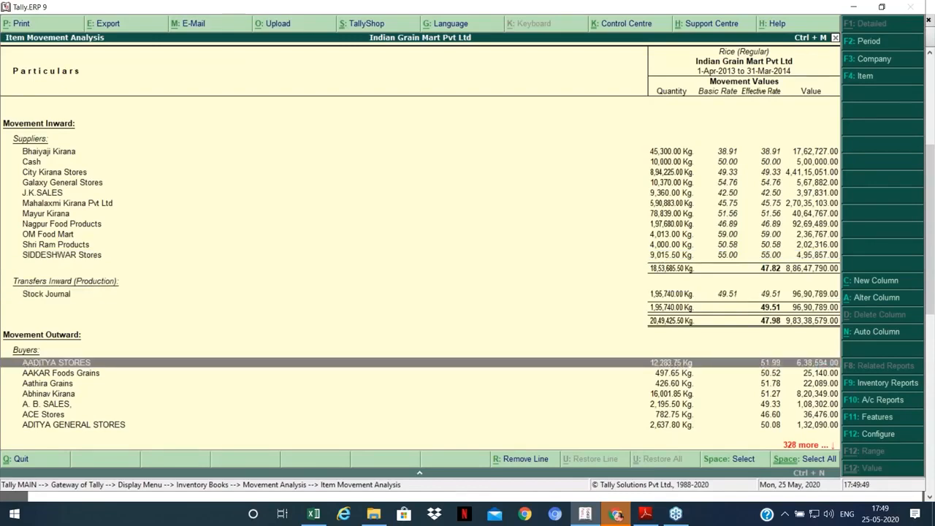
key(Down)
key(Down)
key(Down)
key(Down)
key(Down)
key(Down)
key(Down)
key(Down)
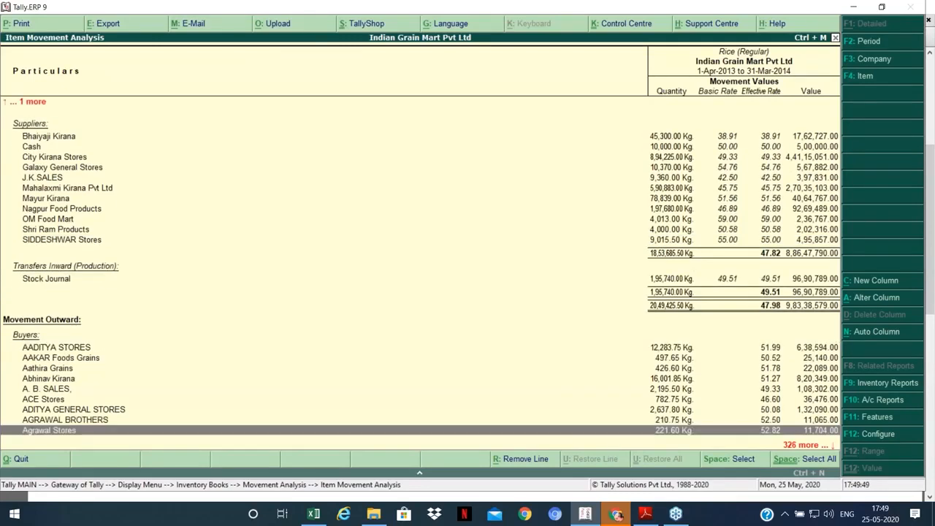
key(Up)
key(Up)
key(Up)
key(Up)
key(Up)
key(Up)
key(Up)
key(Up)
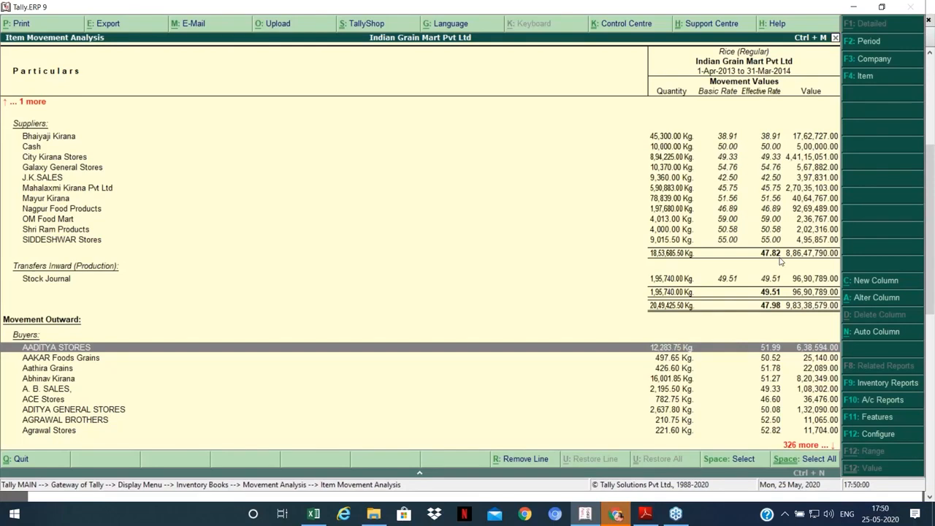
key(Up)
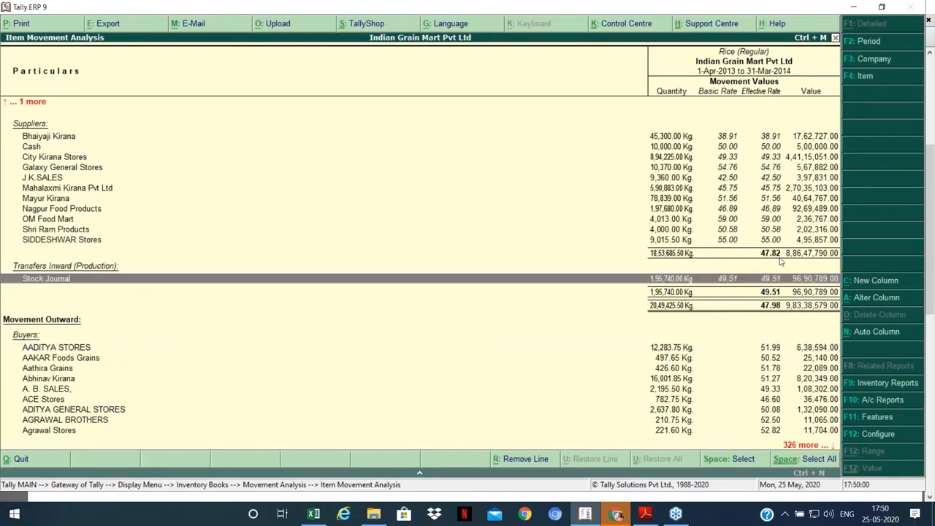
key(Up)
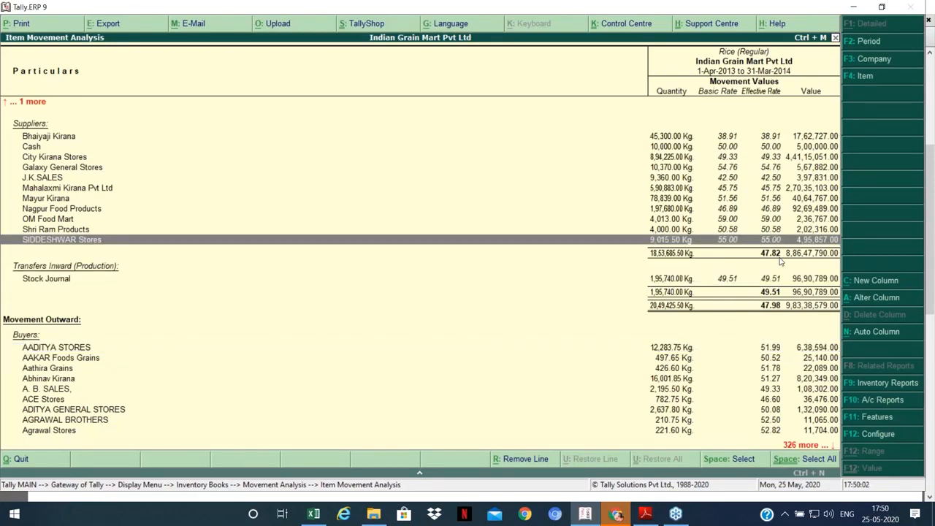
key(Up)
key(Up)
key(Up)
key(Up)
key(Up)
key(Up)
key(Up)
key(Up)
key(Up)
key(Up)
key(Escape)
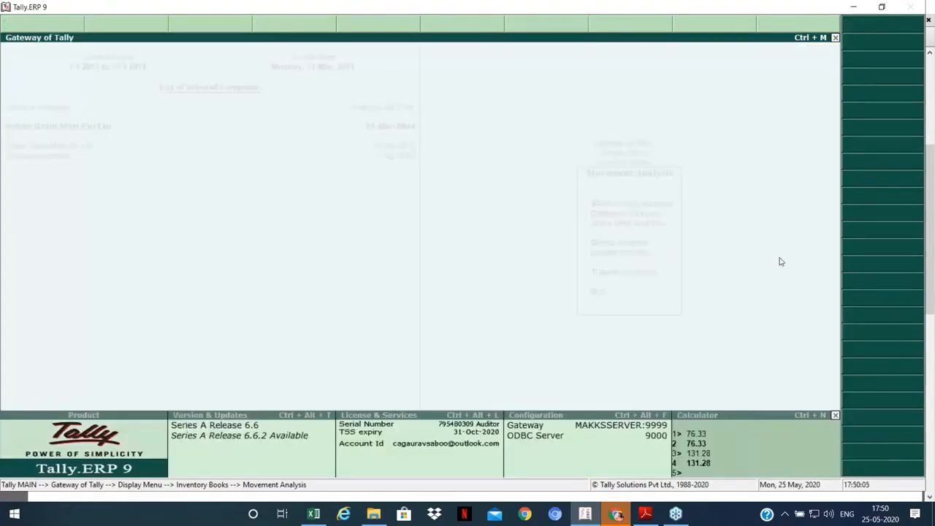
key(Return)
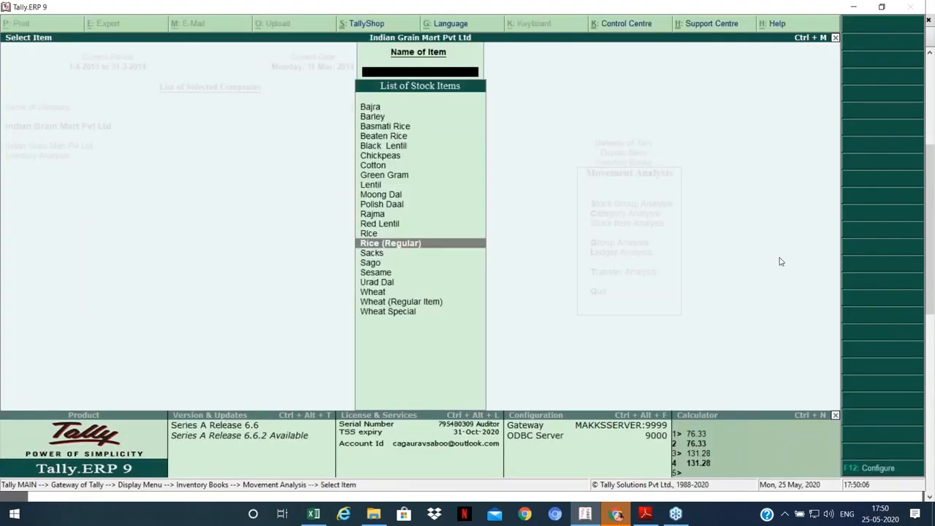
key(Escape)
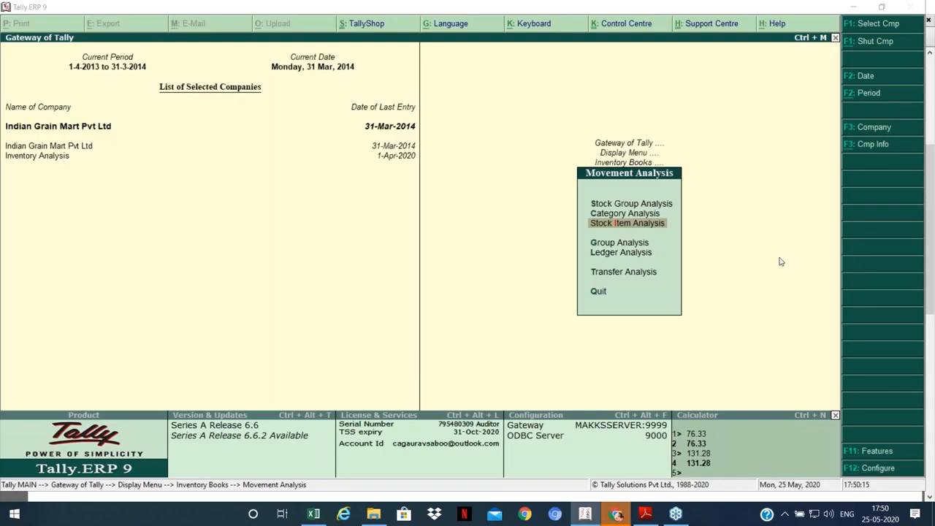
key(alt+Tab)
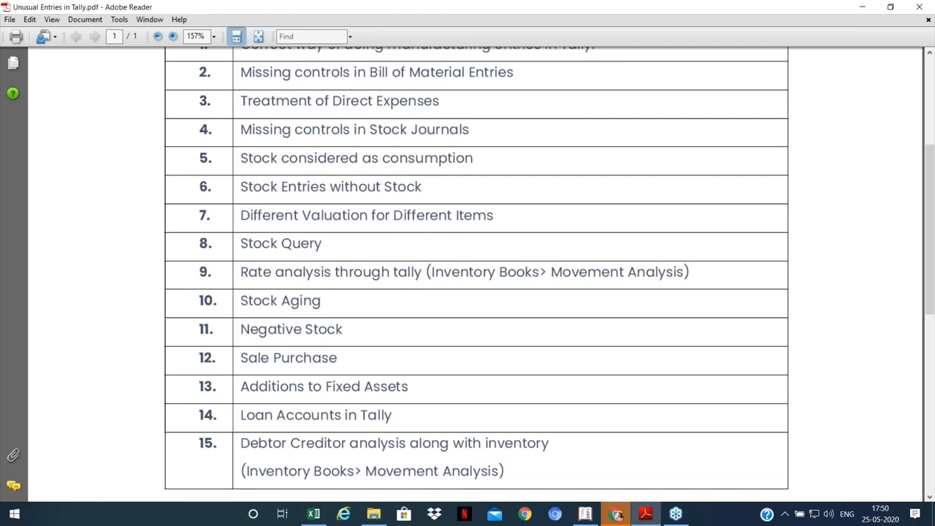
scroll(415, 253, down, 1)
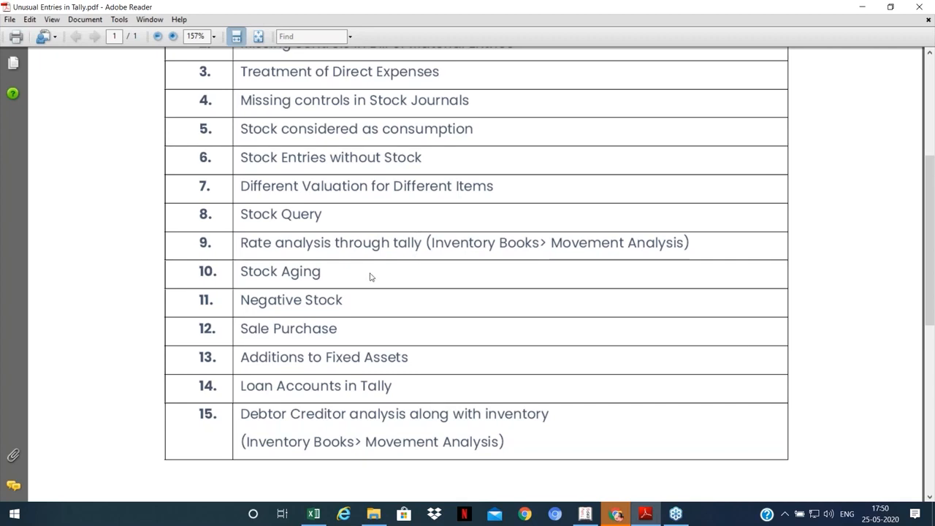
click(347, 281)
key(alt+Tab)
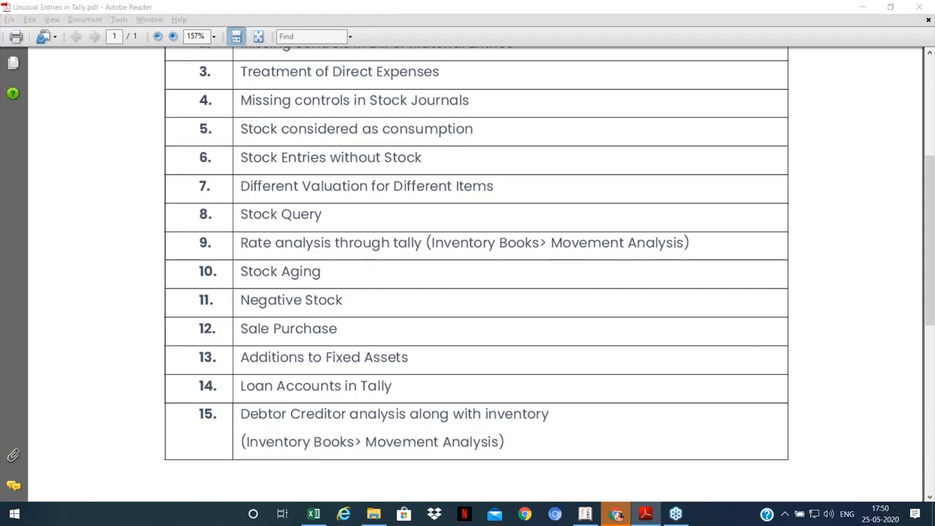
Step: Open the Stock Ageing Analysis for Primary, scan from Barley to Wheat, and close it
key(alt+Tab)
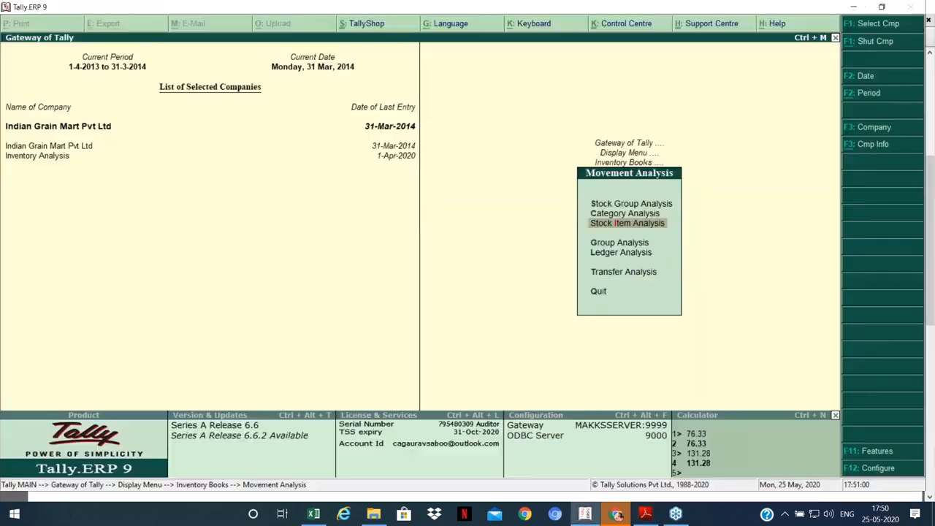
key(Escape)
key(Down)
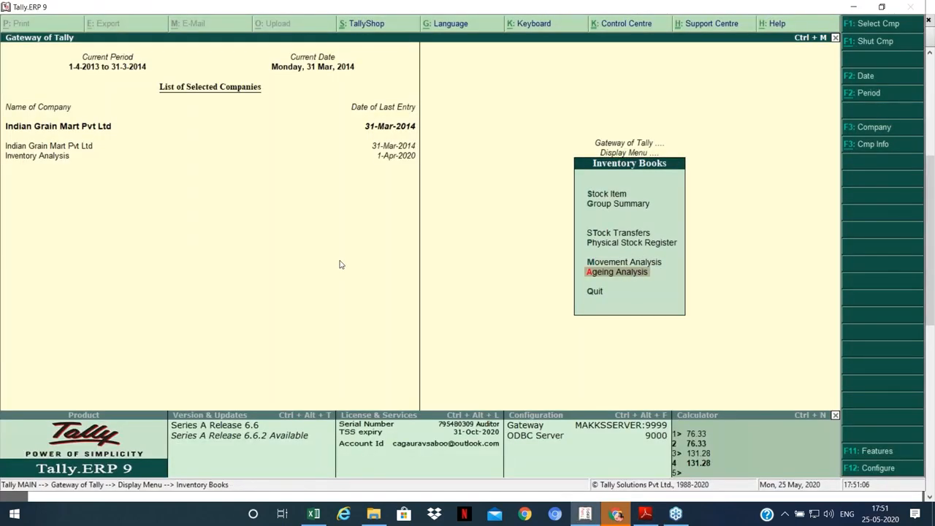
key(Return)
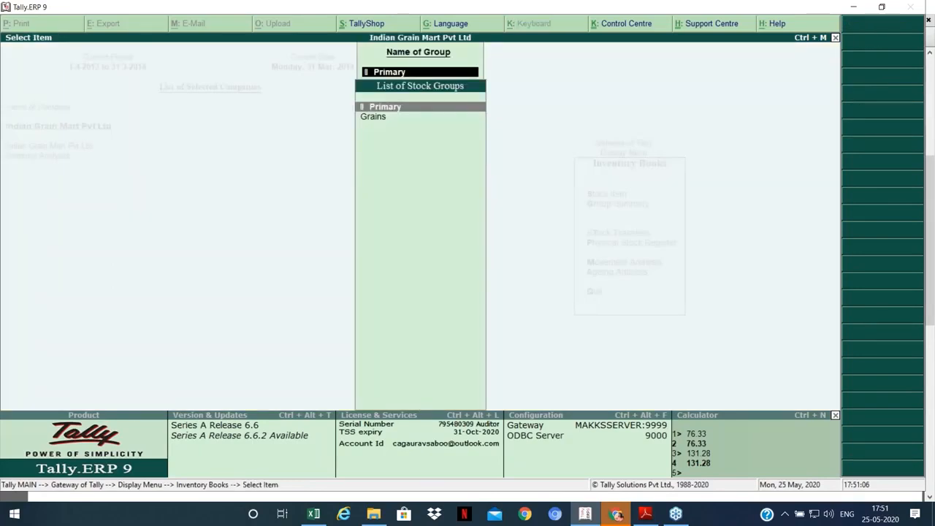
key(Return)
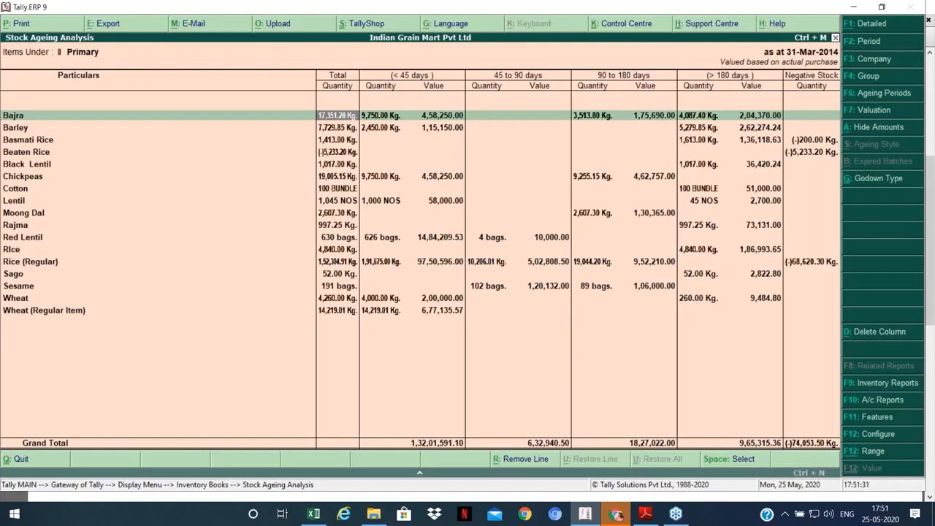
key(Down)
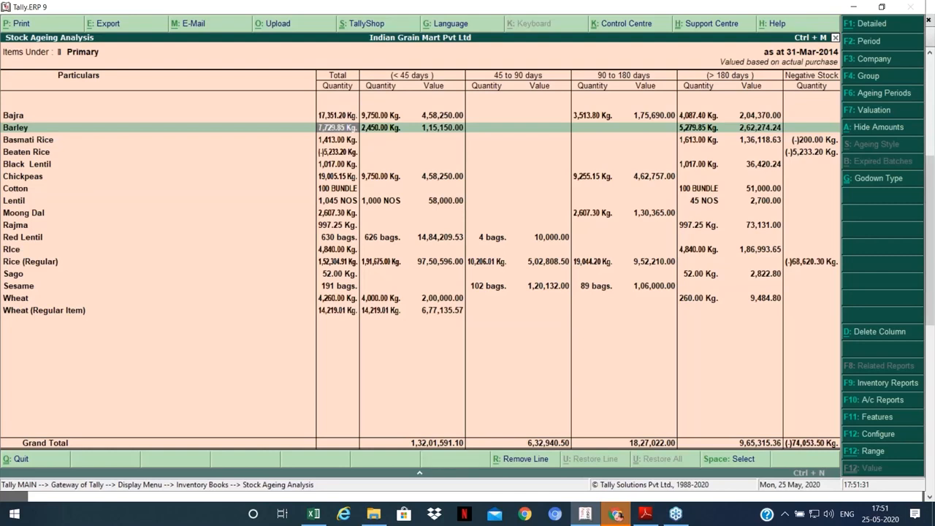
key(Down)
key(Down)
key(Down)
key(Down)
key(Down)
key(Down)
key(Down)
key(Down)
key(Down)
key(Down)
key(Down)
key(Down)
key(Down)
key(Down)
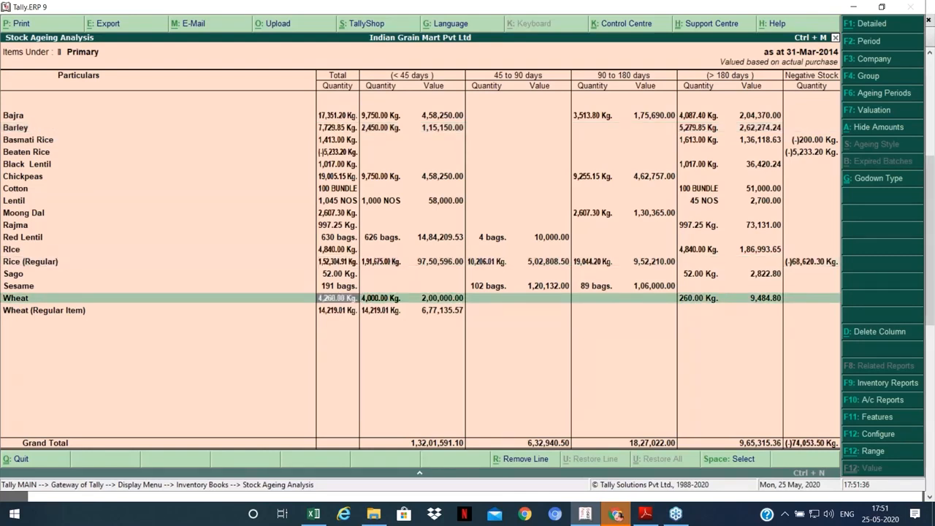
key(Escape)
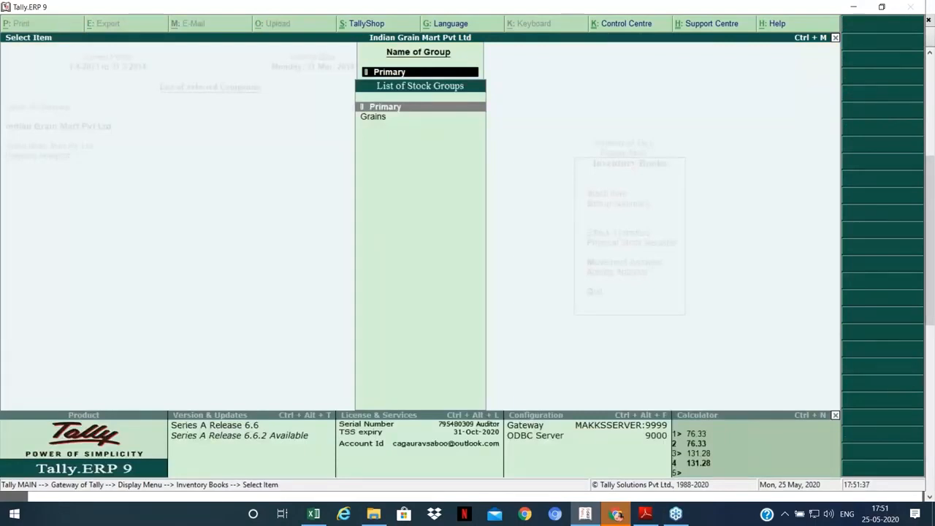
key(Escape)
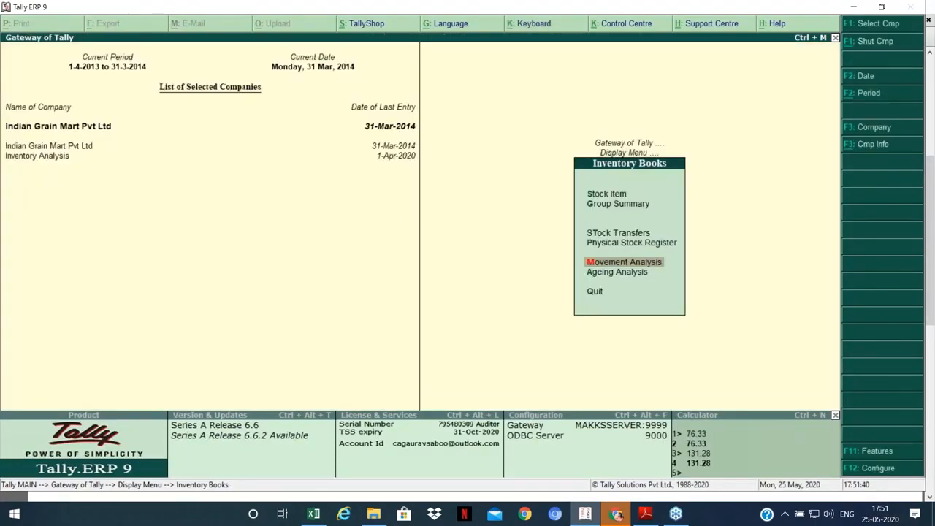
Step: Open Ledger Analysis for Nagpur Food Products and check the Moong Dal purchase vouchers
key(Return)
key(Down)
key(Down)
key(Down)
key(Down)
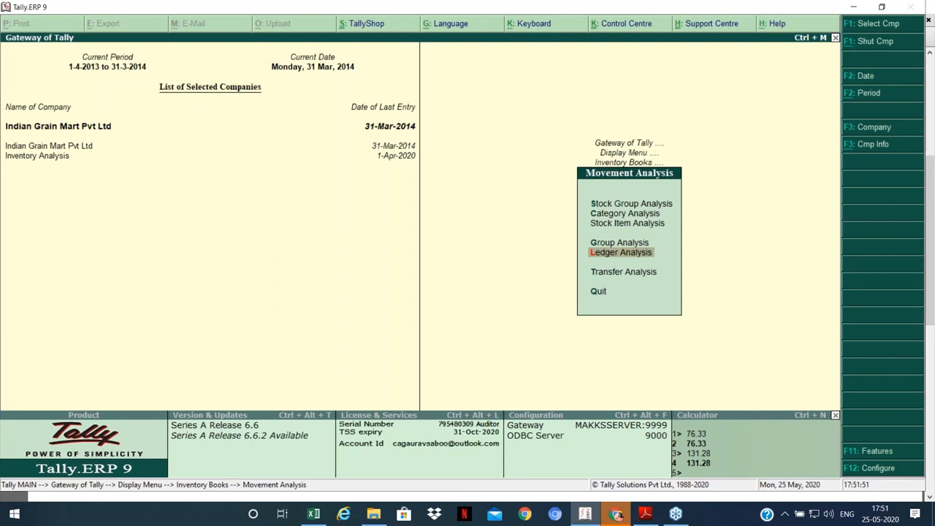
key(Return)
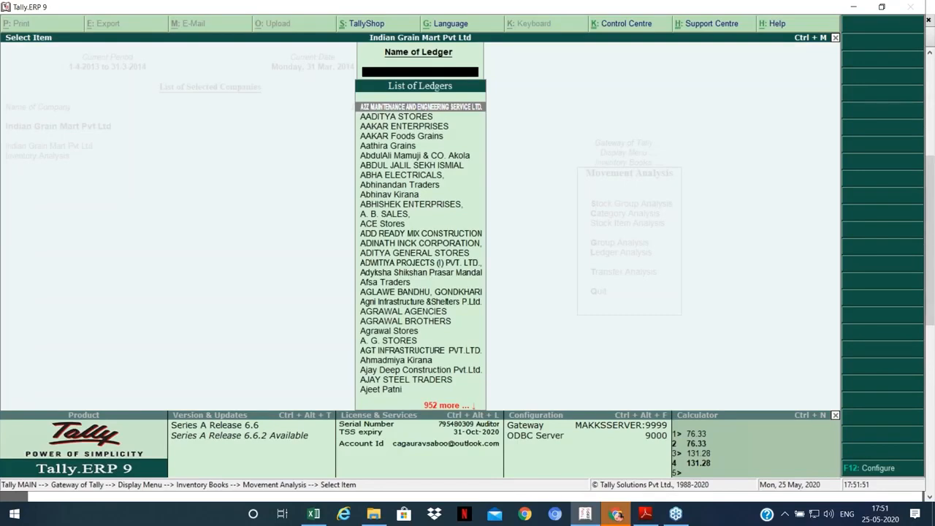
text(Nagpu)
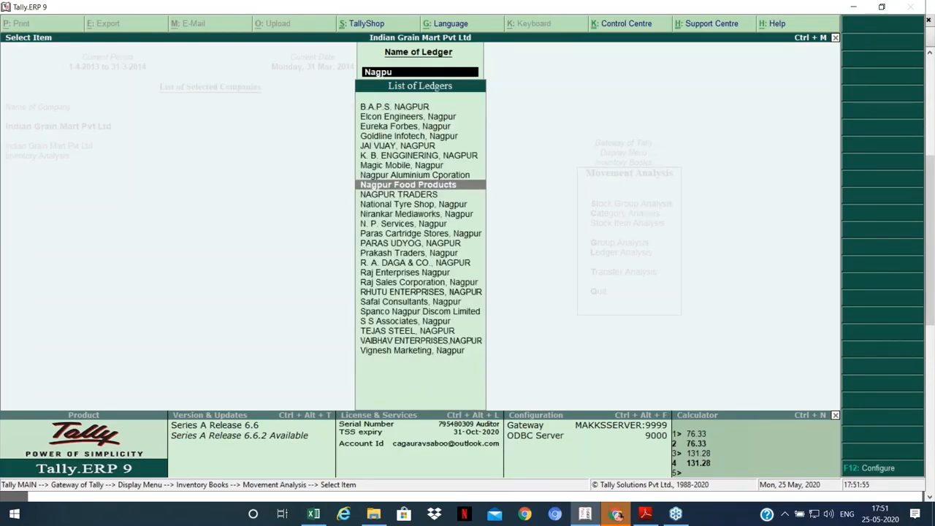
key(Return)
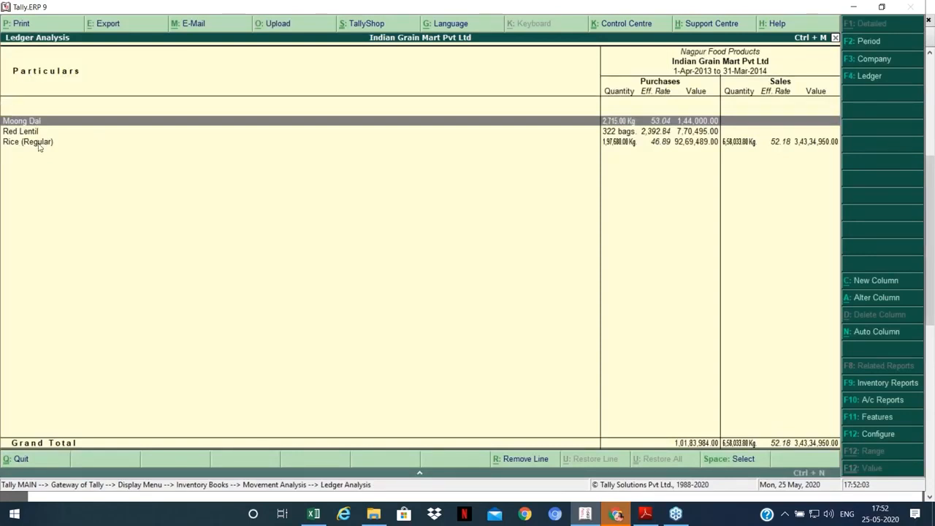
key(Down)
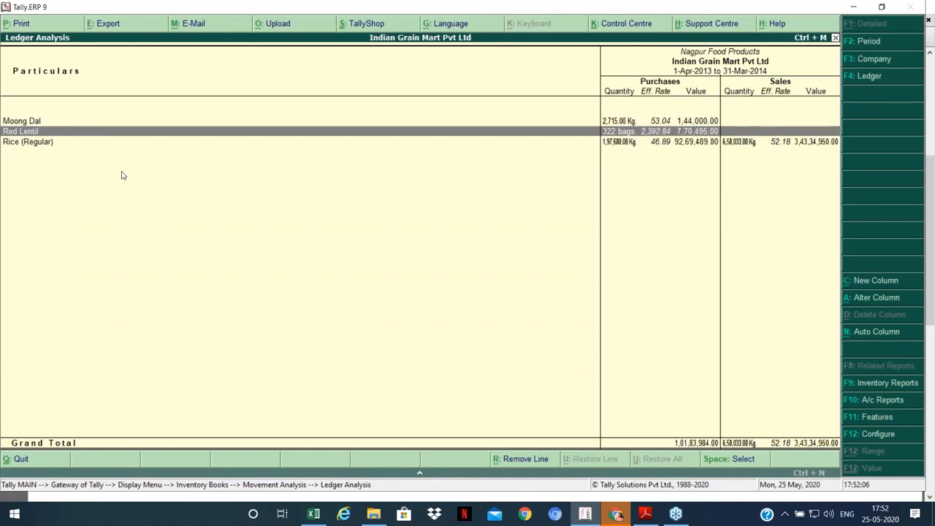
key(Down)
key(Down)
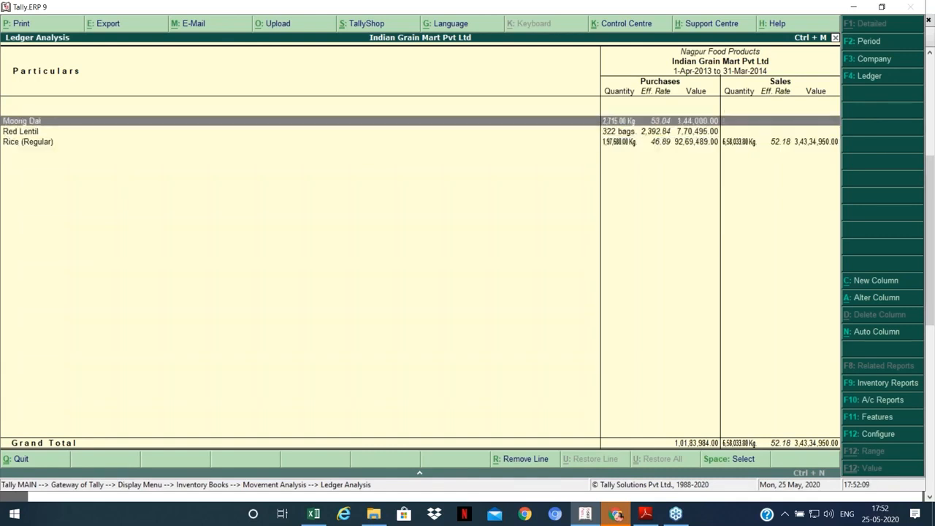
key(Return)
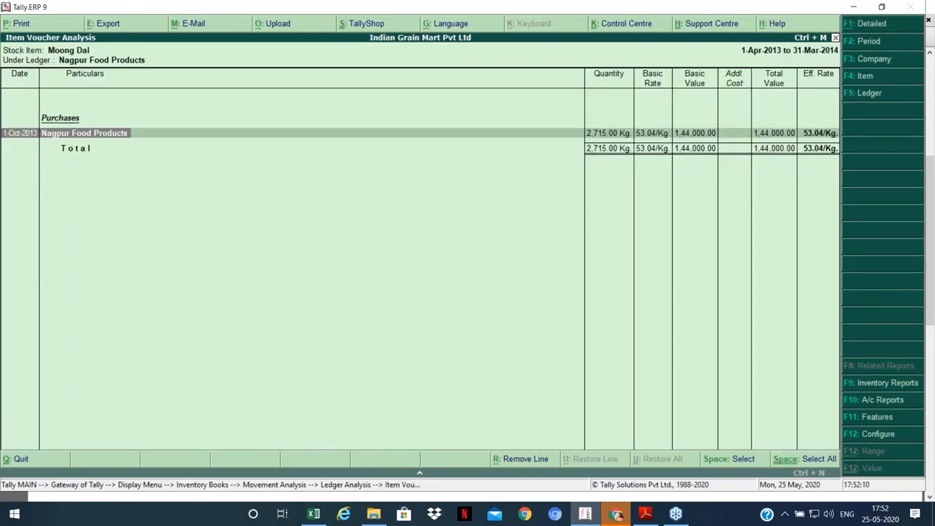
key(Escape)
Step: Review Rice (Regular) rates of 46.89 purchase and 52.18 sales, consult the checklist PDF, then close
key(Down)
key(Down)
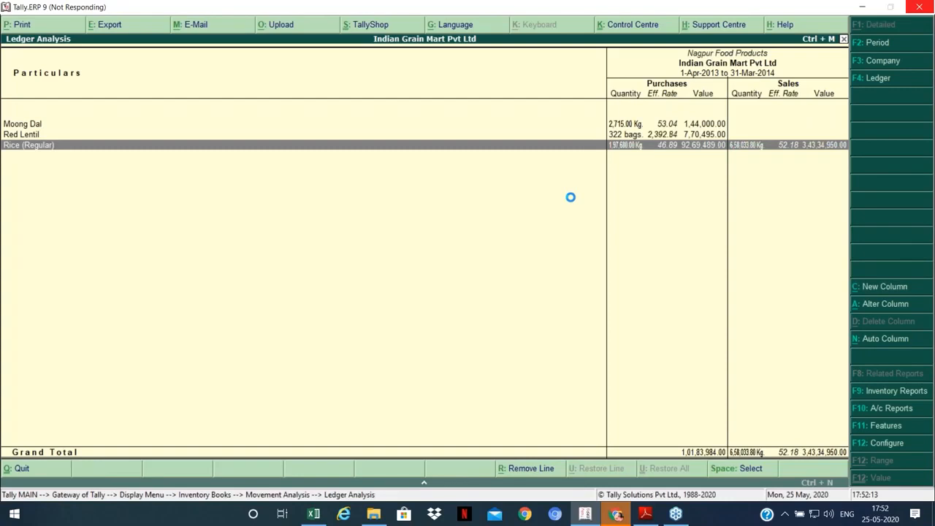
click(645, 515)
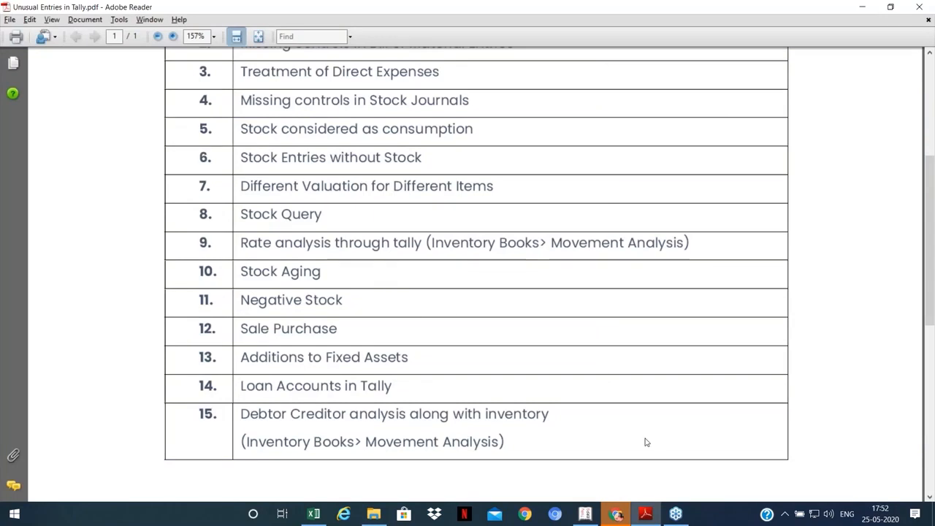
click(594, 514)
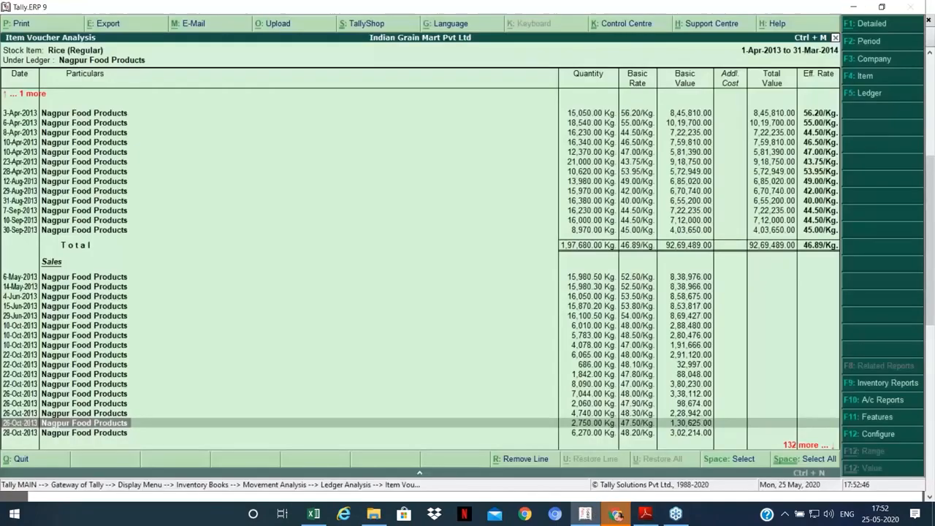
key(Escape)
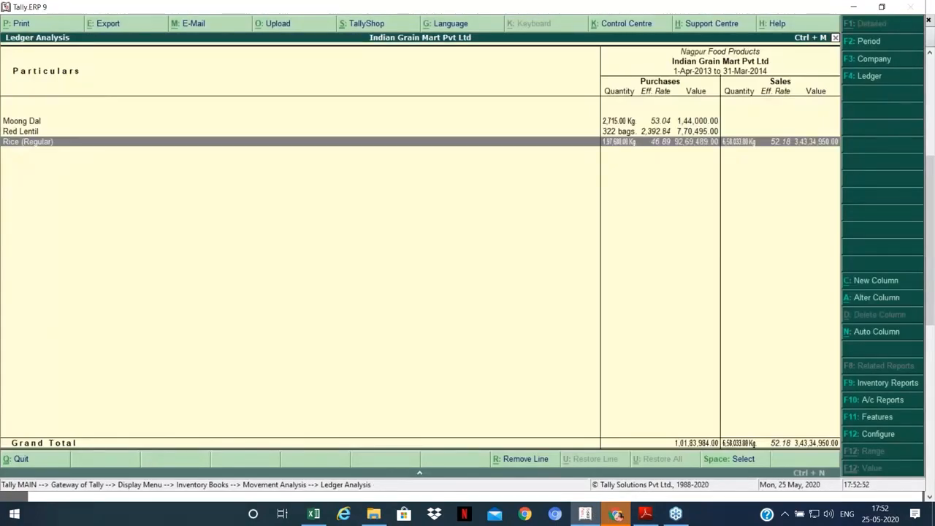
key(Escape)
key(Escape)
key(Escape)
key(Escape)
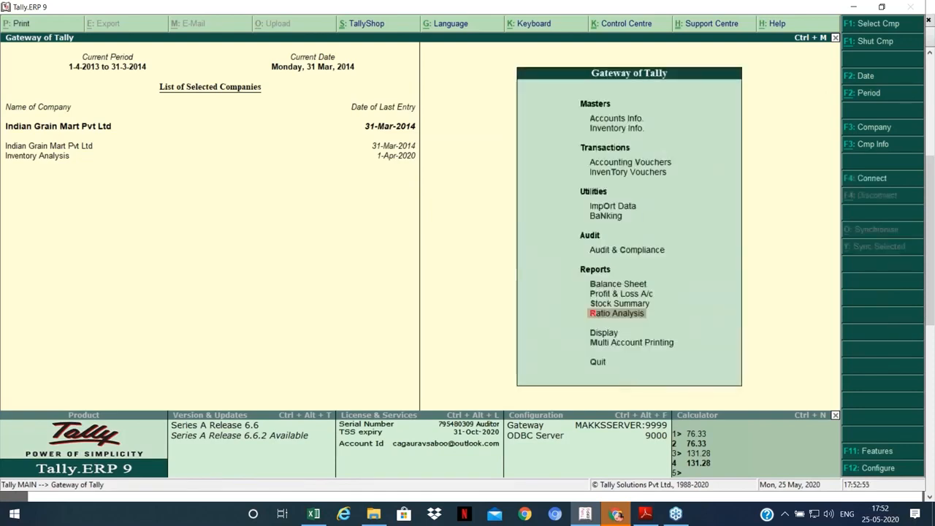
key(s)
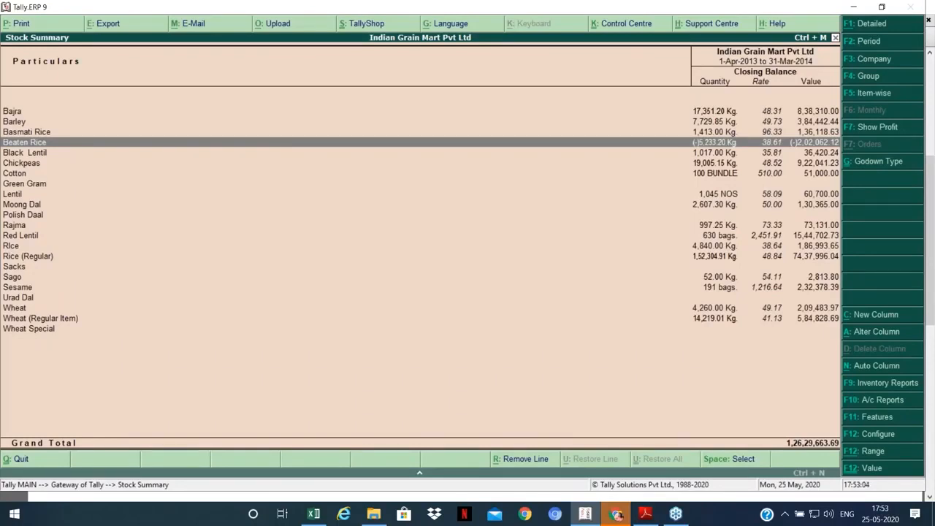
key(Down)
key(Down)
key(Down)
key(Down)
key(Down)
key(Down)
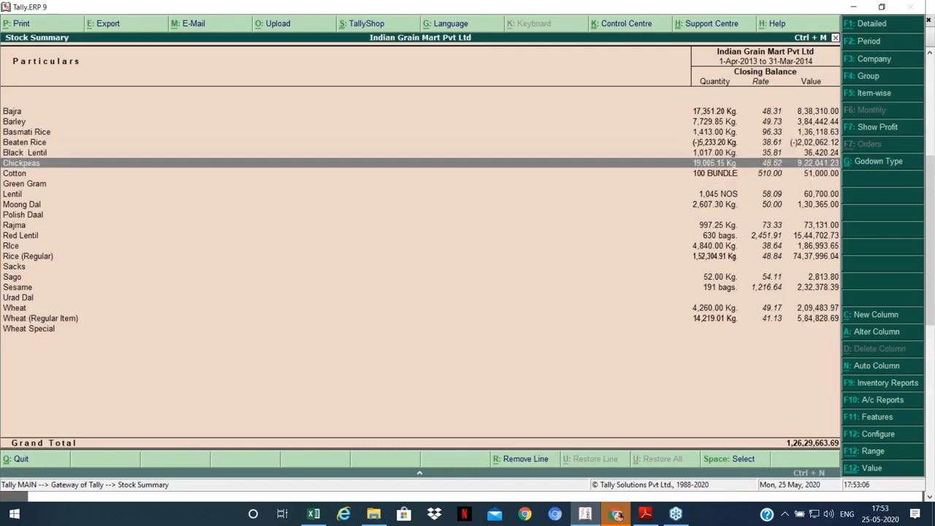
key(Down)
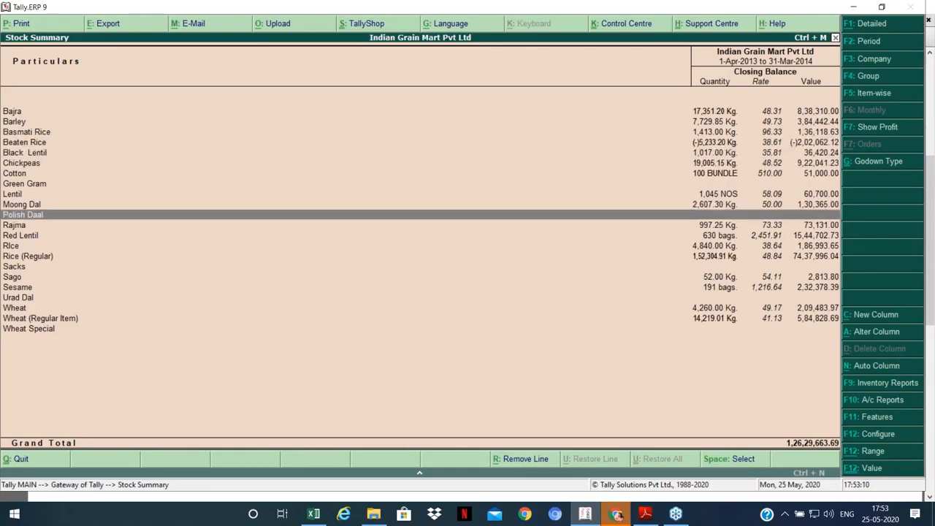
key(Down)
key(Down)
key(Down)
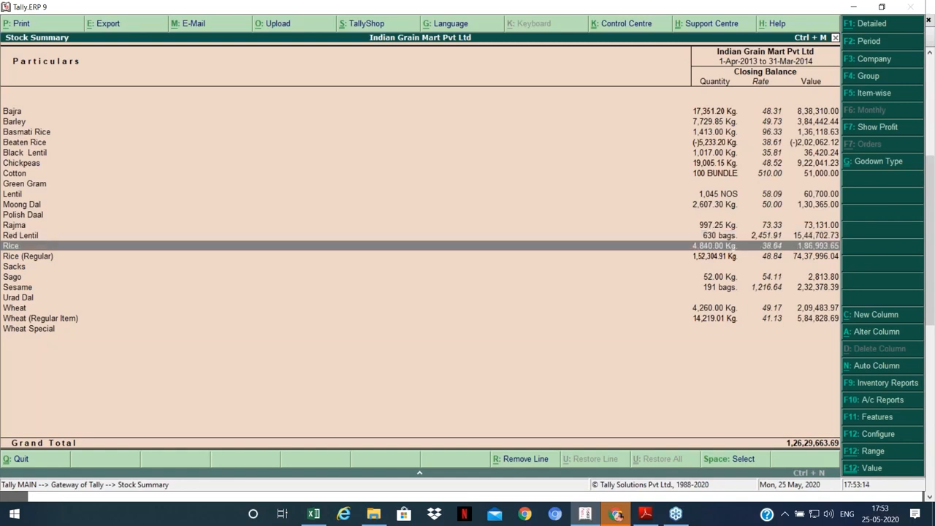
key(Up)
key(Up)
key(Up)
key(Up)
key(Up)
key(Up)
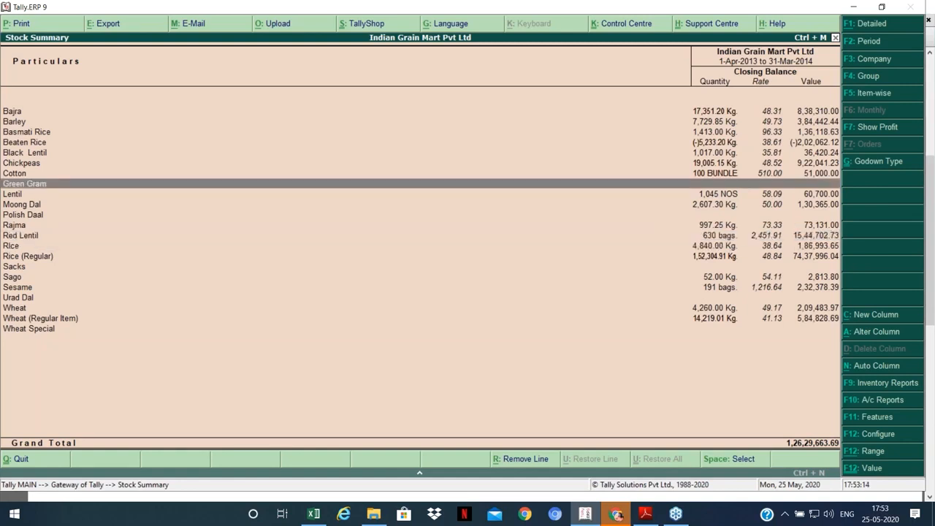
key(Up)
key(Up)
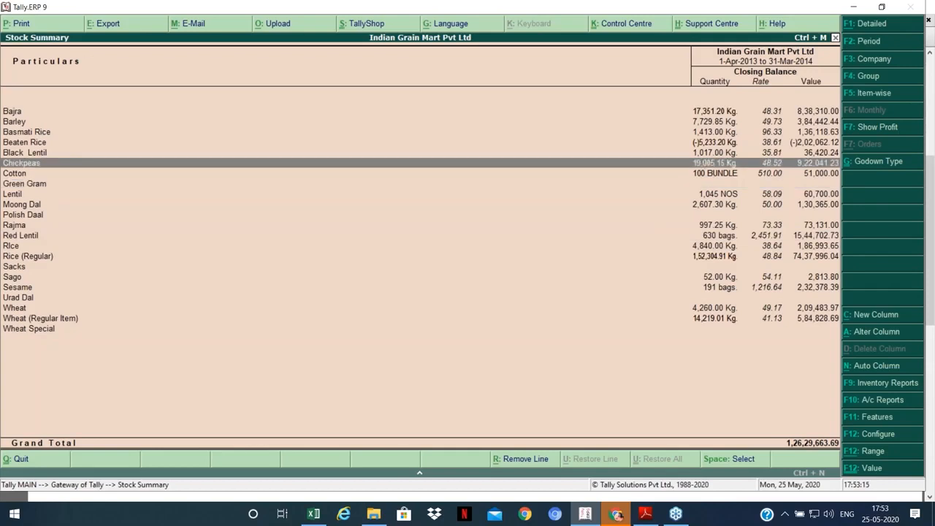
key(Return)
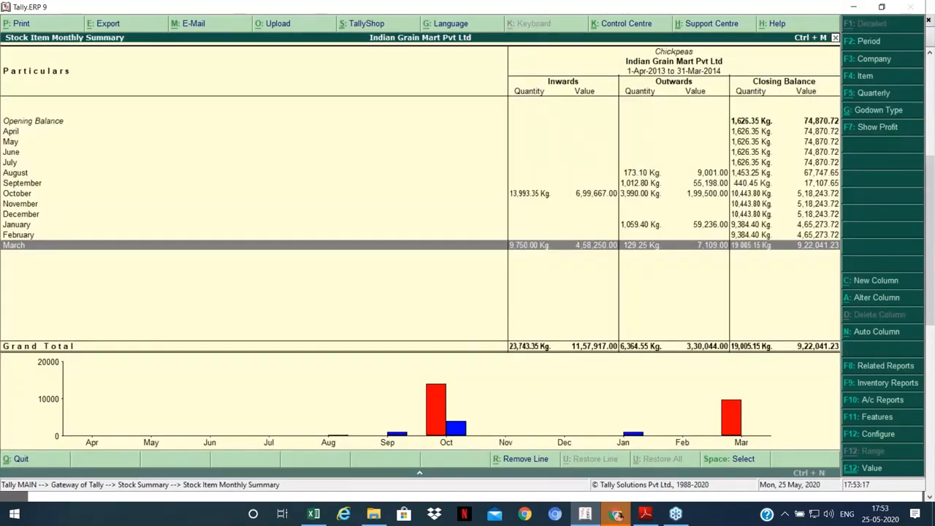
key(Escape)
key(Down)
key(Down)
key(Down)
key(Down)
key(Down)
key(Down)
key(Down)
key(Down)
key(Down)
key(Down)
key(Down)
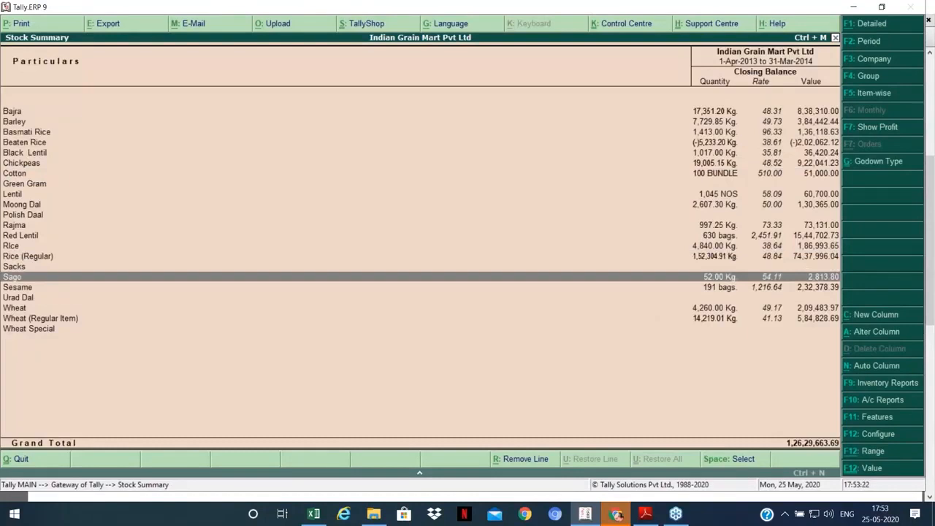
key(Return)
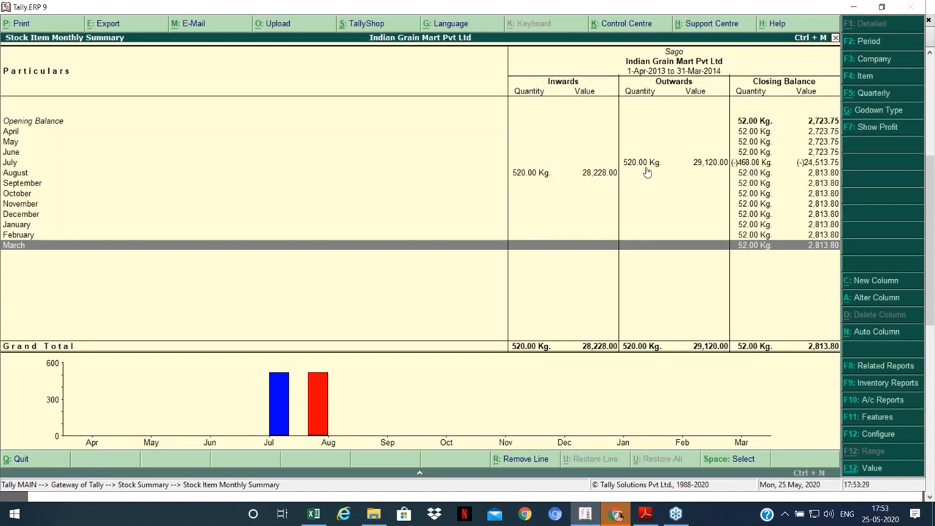
key(Up)
key(Up)
key(Up)
key(Up)
key(Up)
key(Up)
key(Up)
key(Up)
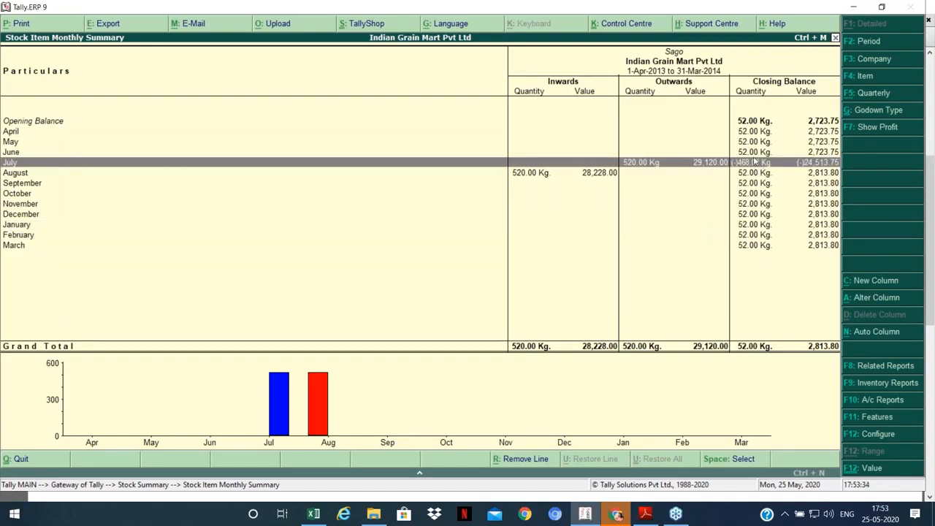
key(Down)
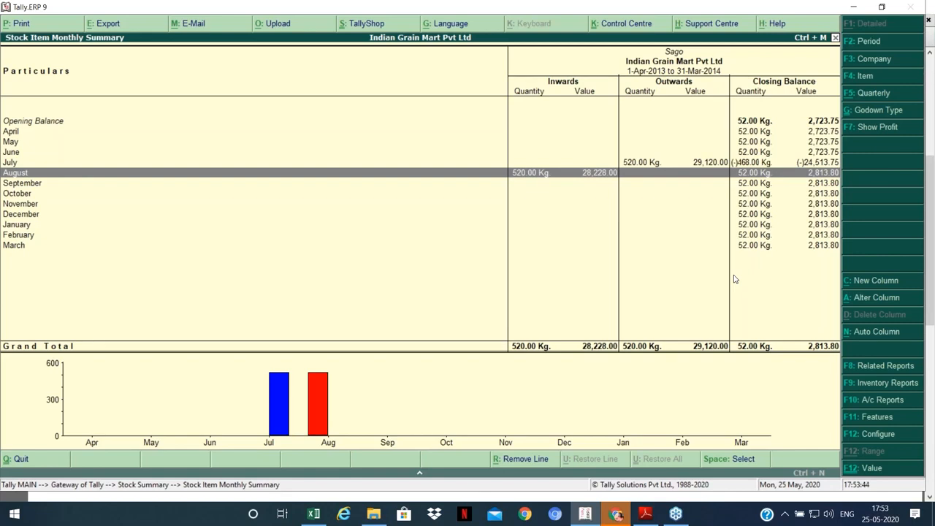
key(Escape)
key(Up)
key(Up)
key(Up)
key(Up)
key(Up)
key(Up)
key(Up)
key(Up)
key(Up)
key(Up)
key(Up)
key(Up)
key(Up)
key(Up)
key(Up)
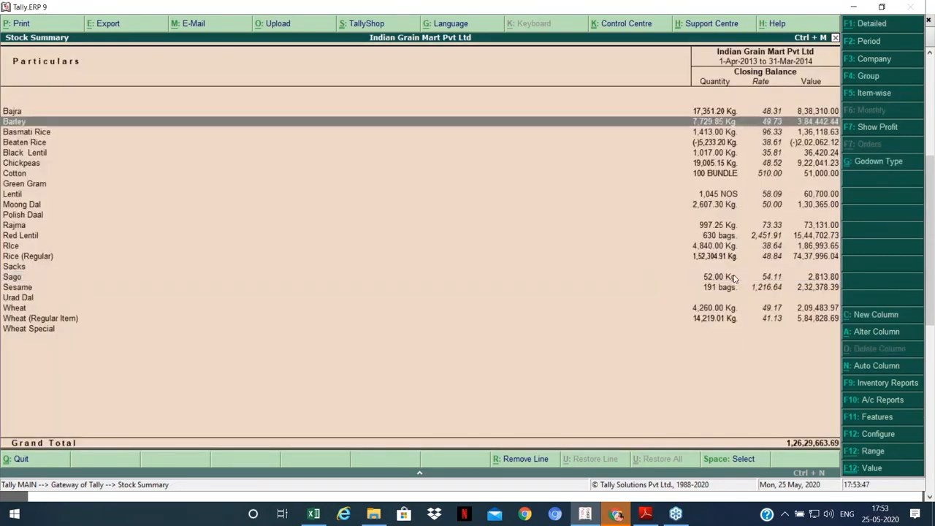
key(Down)
key(Down)
key(Down)
key(Down)
key(Down)
key(Down)
key(Down)
key(Down)
key(Down)
key(Down)
key(Down)
key(Down)
key(Down)
key(Down)
key(Down)
key(Down)
key(Down)
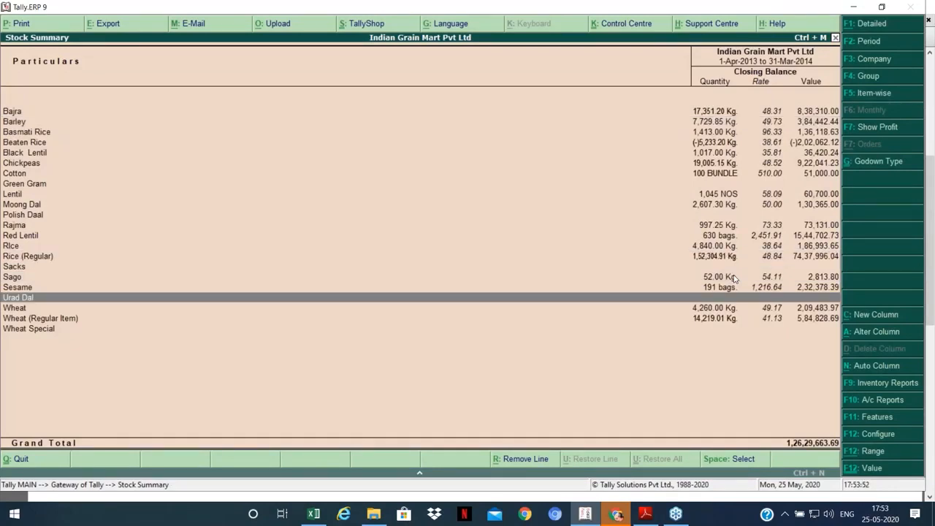
key(Escape)
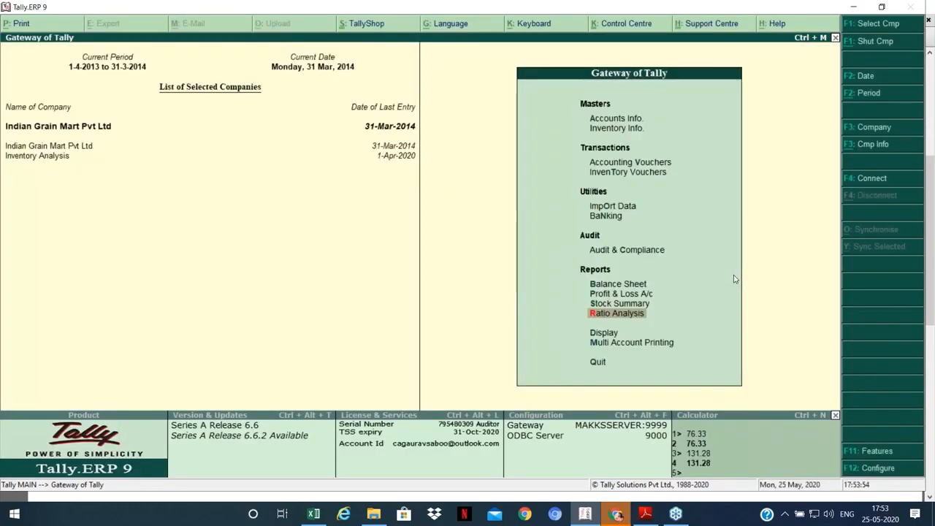
Step: Open the List of Negative Stock Items from Display's exception reports
key(d)
key(x)
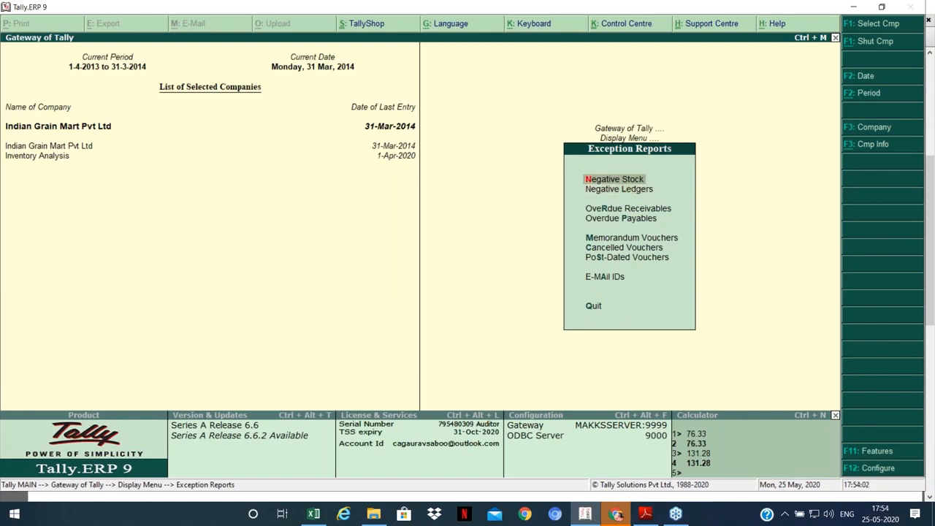
key(n)
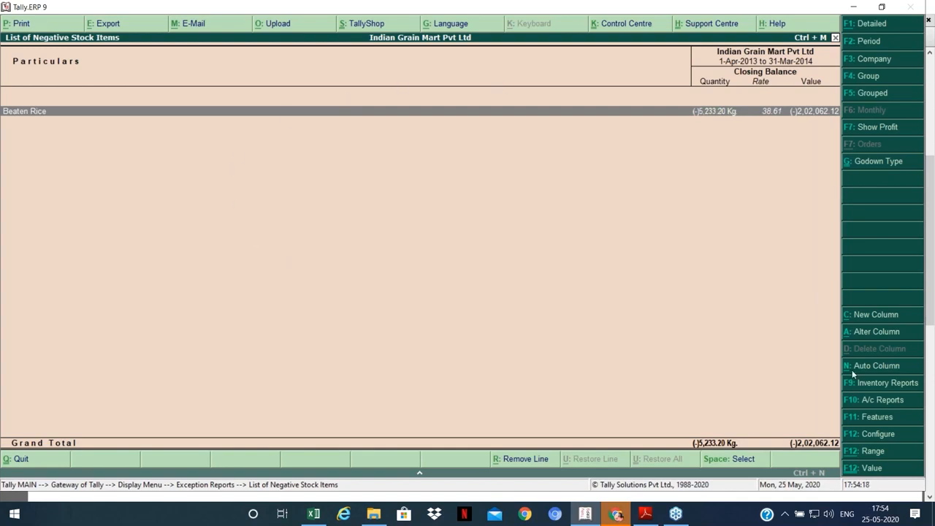
Step: Add automatically repeating Monthly columns to the negative stock list
key(alt+n)
key(Down)
key(Down)
key(Down)
key(Down)
key(Down)
key(Down)
key(Down)
key(Down)
key(Up)
key(Up)
key(Up)
key(Up)
key(Up)
key(Up)
key(Up)
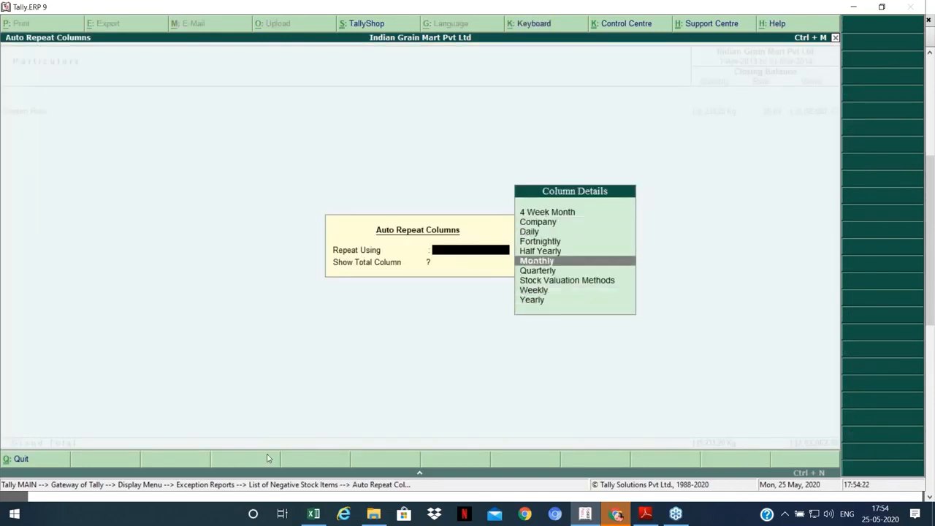
key(Up)
key(Down)
key(Down)
key(Down)
key(Down)
key(Down)
key(Down)
key(Down)
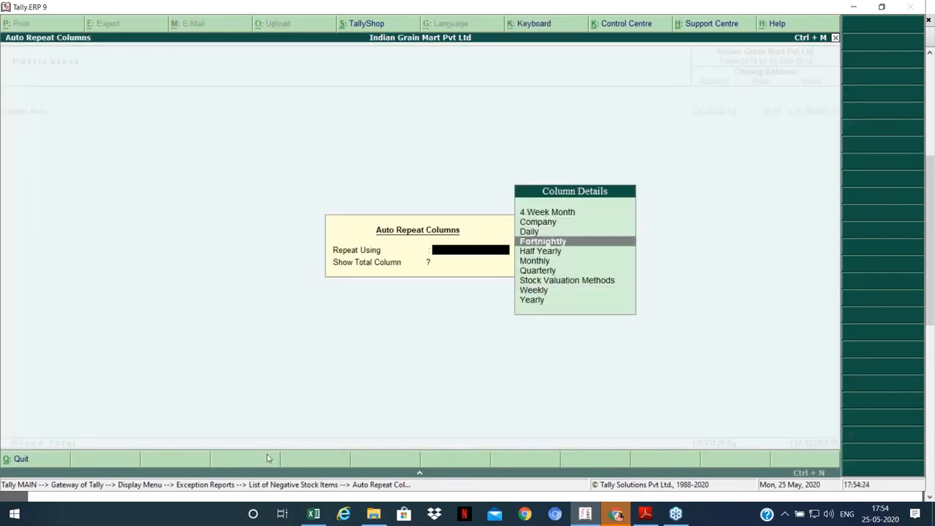
key(Down)
key(Up)
key(Up)
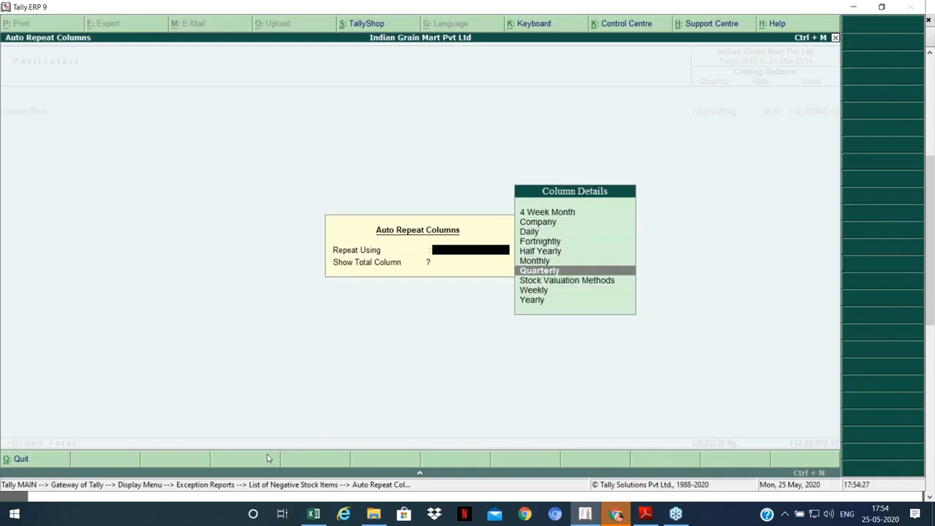
key(Up)
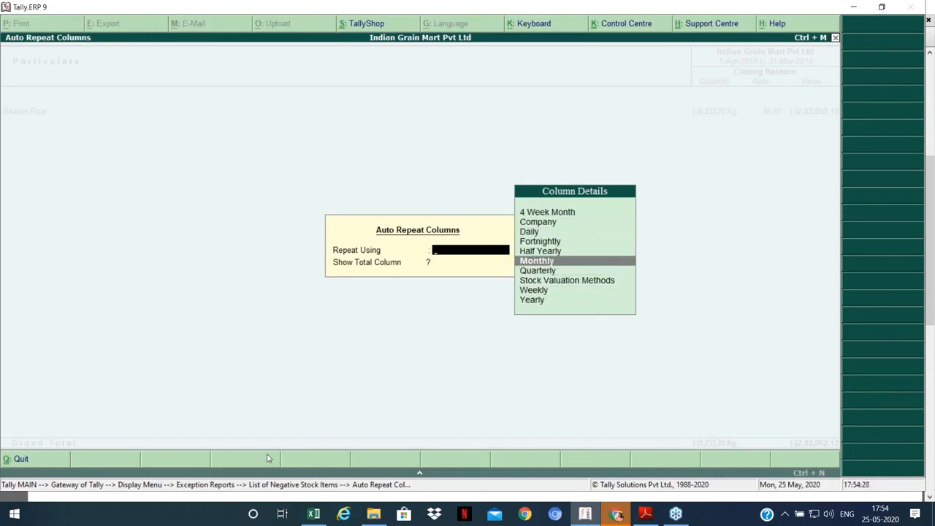
key(Return)
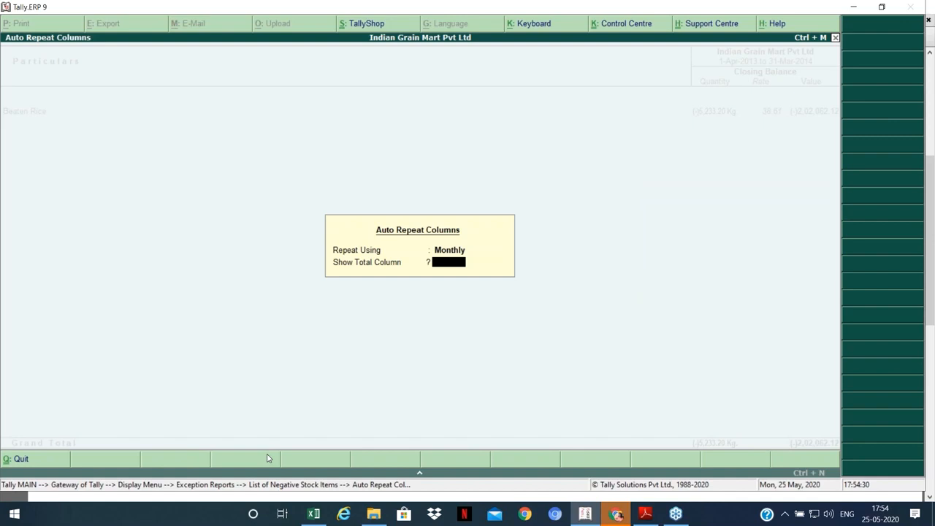
key(Return)
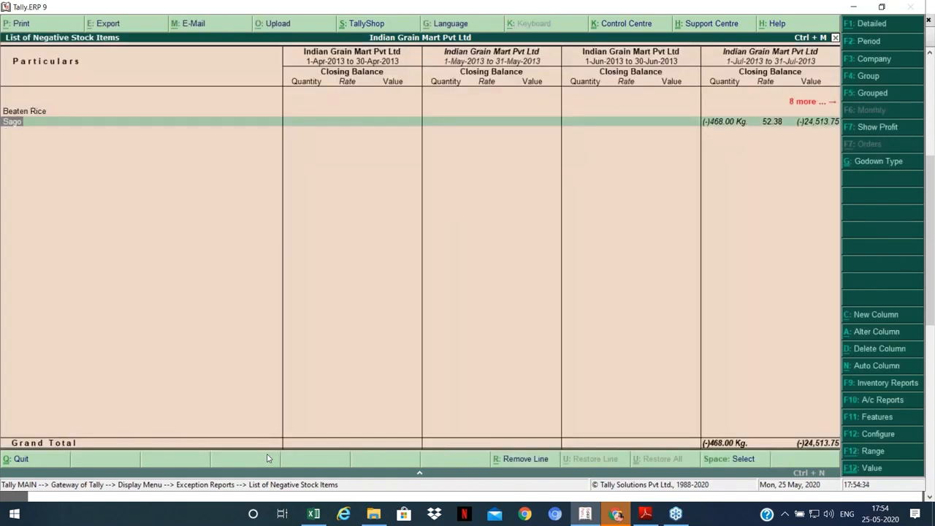
Step: Review Sago's monthly closing balances, reaching (-)468.00 Kg in July 2013
key(Up)
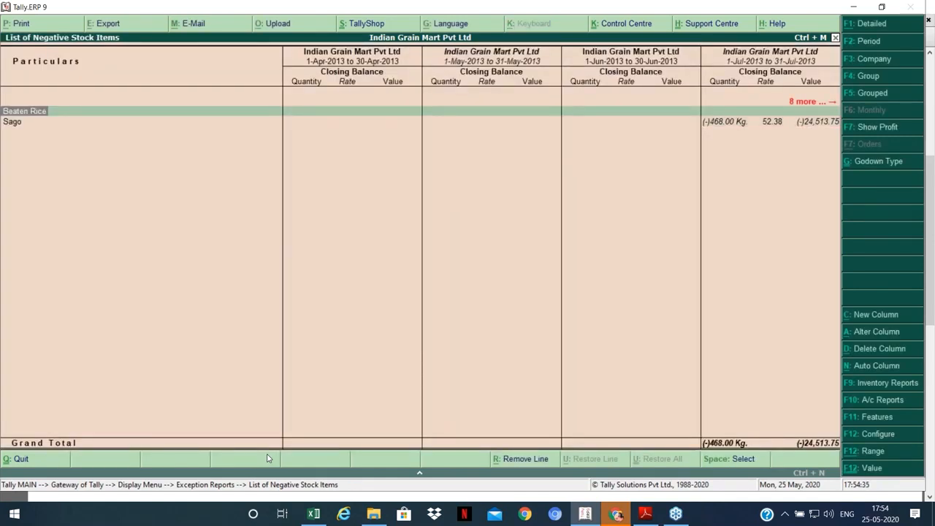
key(Down)
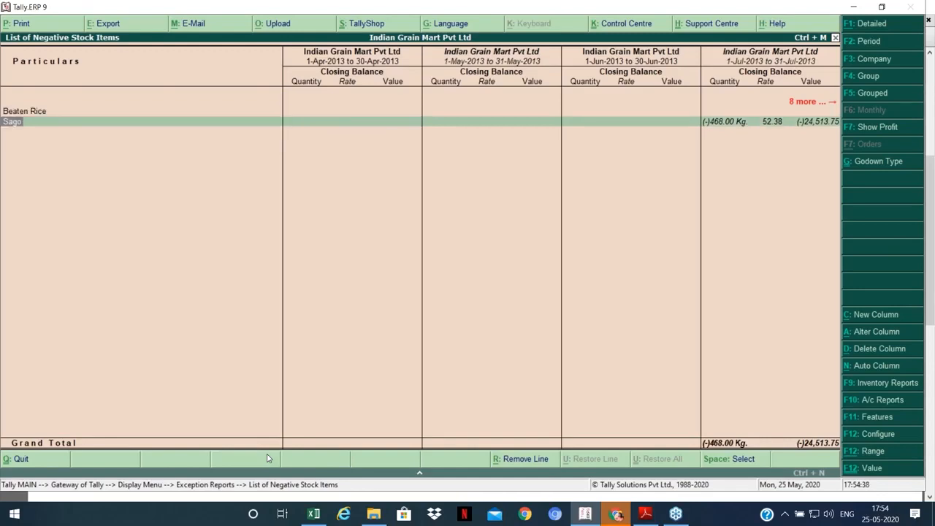
key(Up)
key(Down)
key(Right)
key(Right)
key(Right)
key(Right)
key(Right)
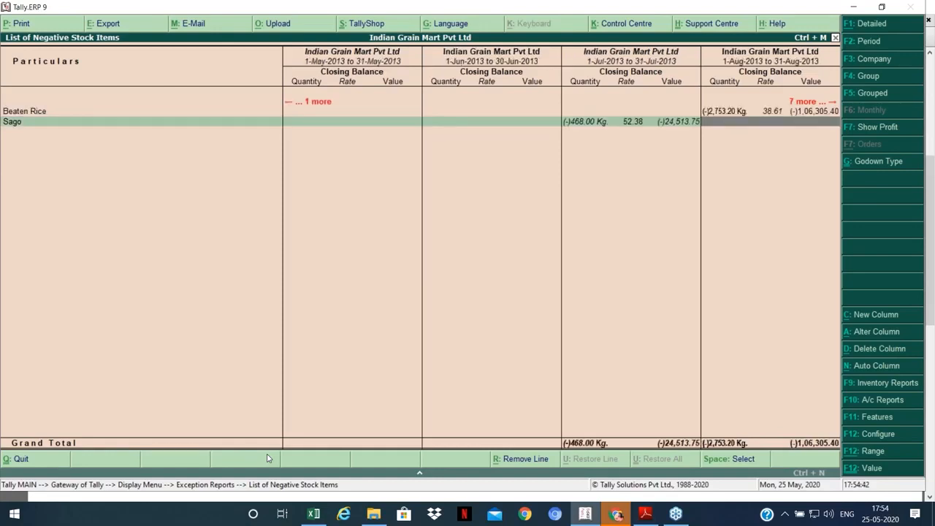
key(Right)
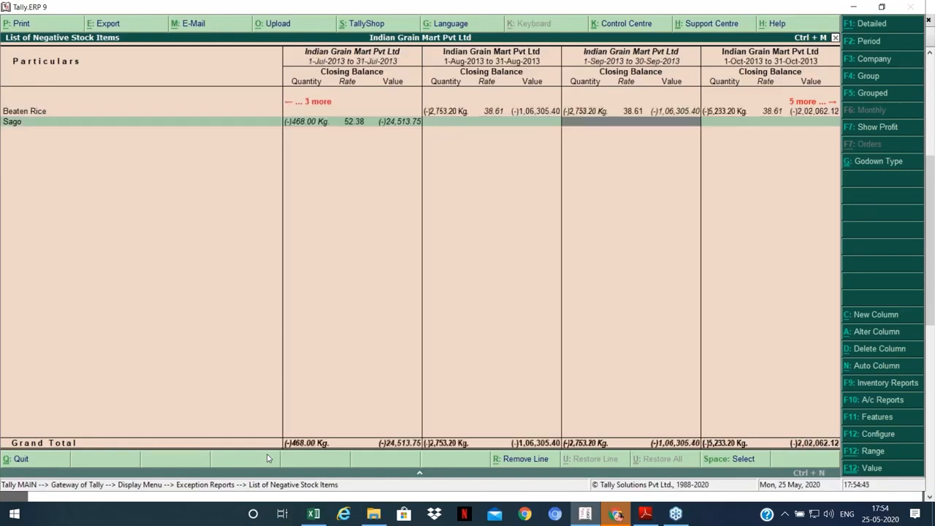
key(Right)
key(Right)
key(Right)
key(Right)
key(Right)
key(Left)
key(Left)
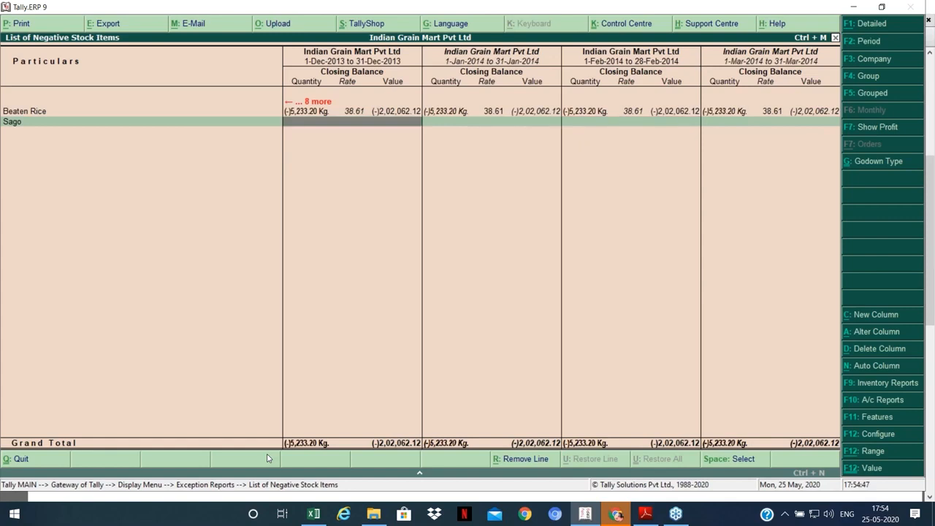
key(Left)
key(Left)
key(Left)
key(Left)
key(Left)
key(Left)
key(Left)
key(Left)
key(Right)
key(Right)
key(Right)
key(Right)
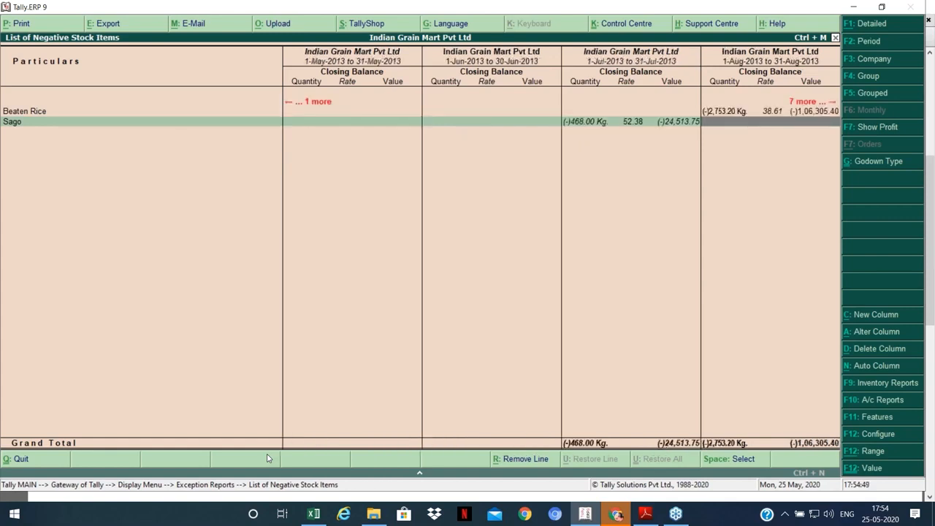
Step: Check Beaten Rice's August to October balances, then leave the report
key(Up)
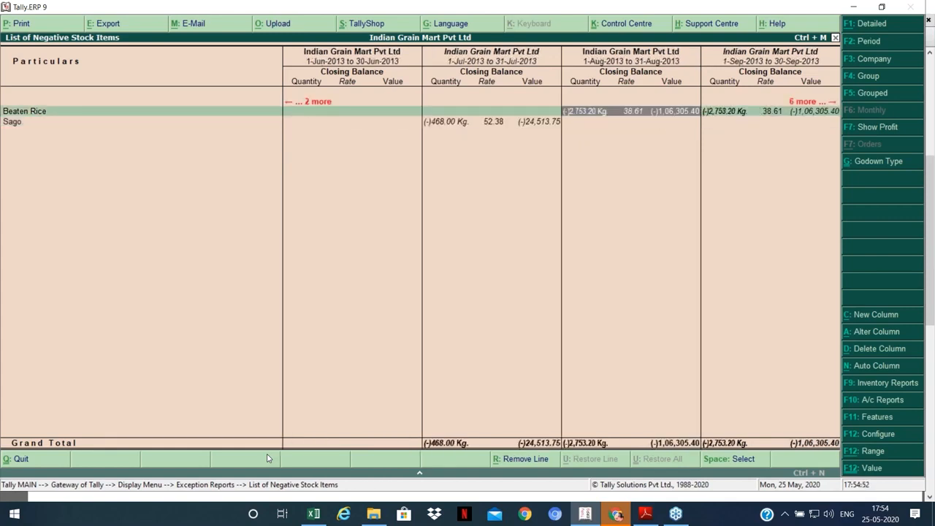
key(Right)
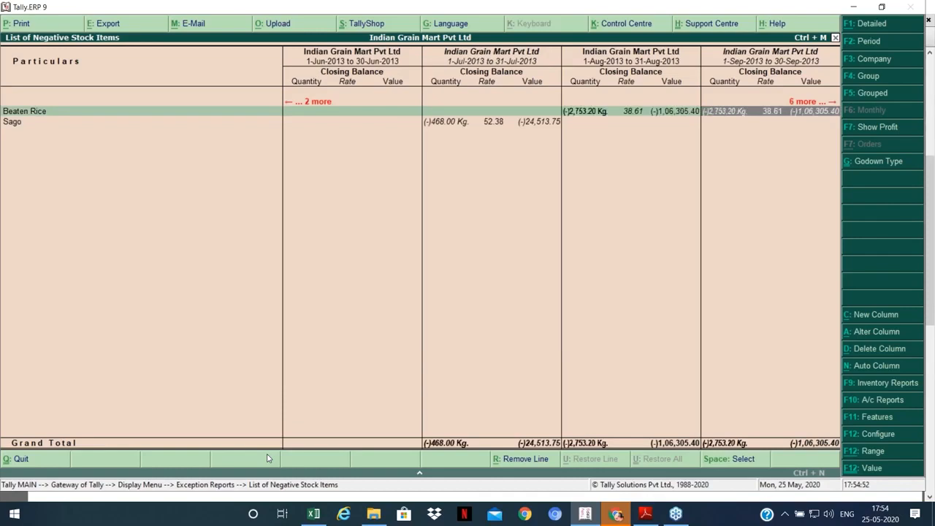
key(Right)
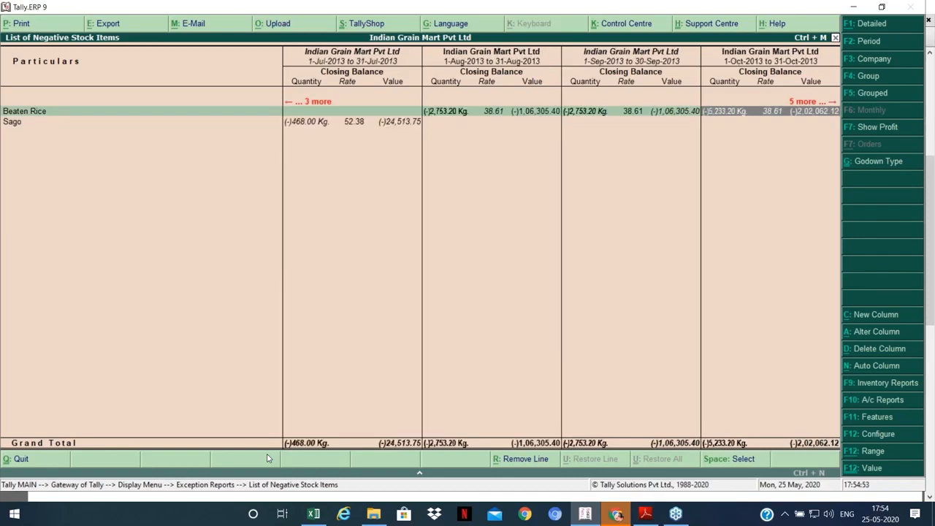
key(Left)
key(Left)
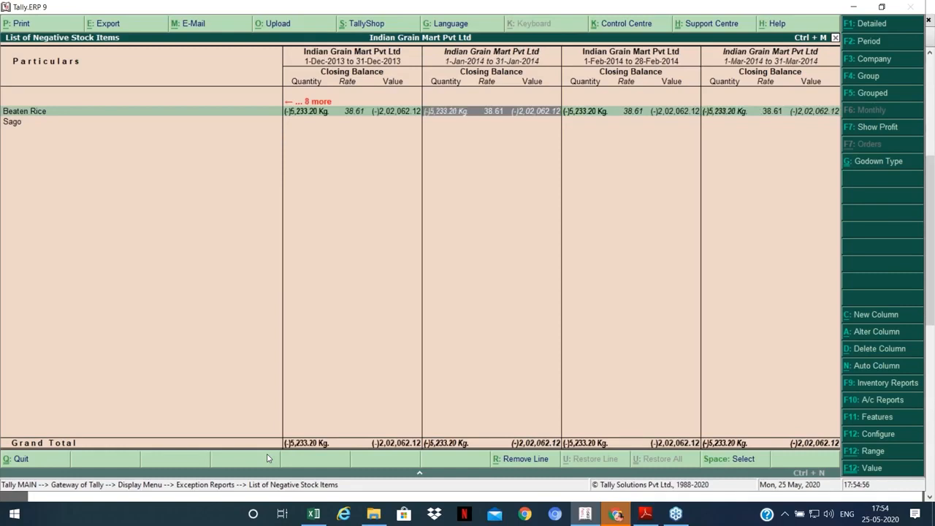
key(Down)
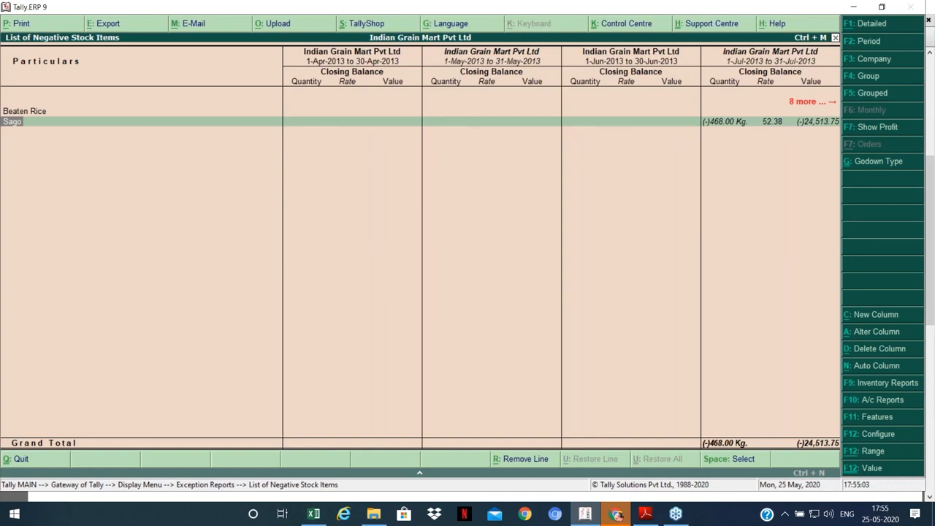
key(Escape)
key(Escape)
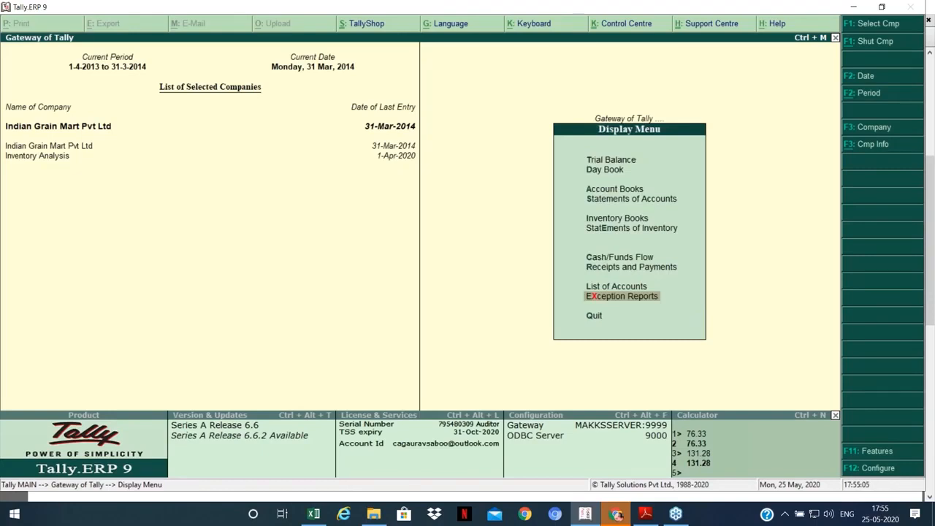
Step: Leave the Display Menu, review the Unusual Entries in Tally PDF, and return to Tally
key(Escape)
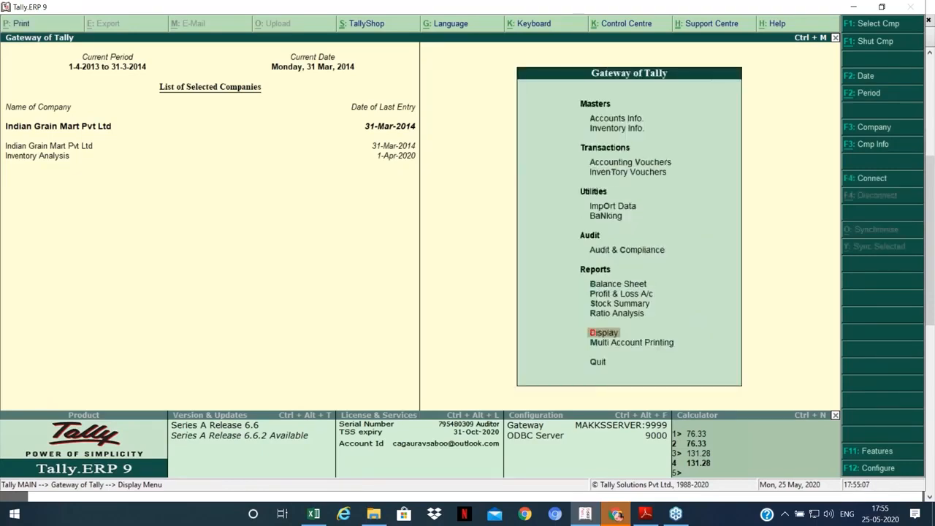
key(alt+Tab)
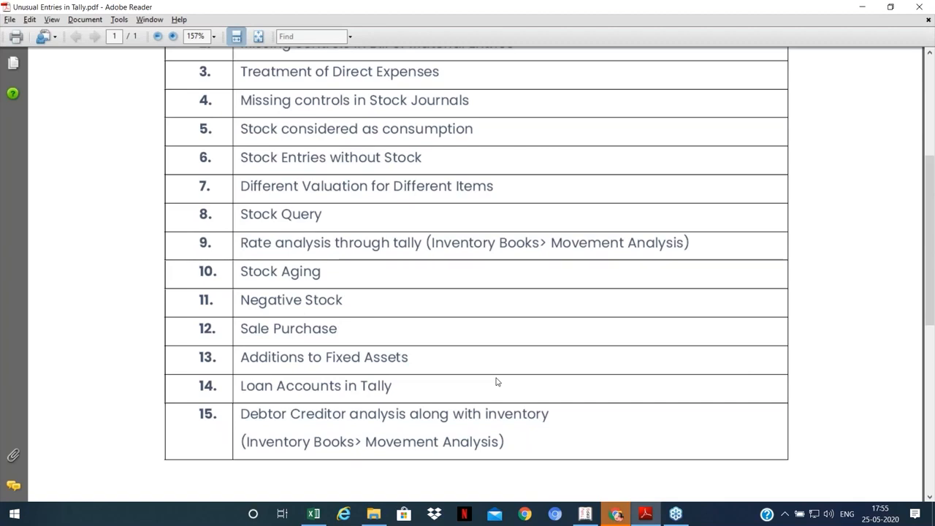
key(alt+Tab)
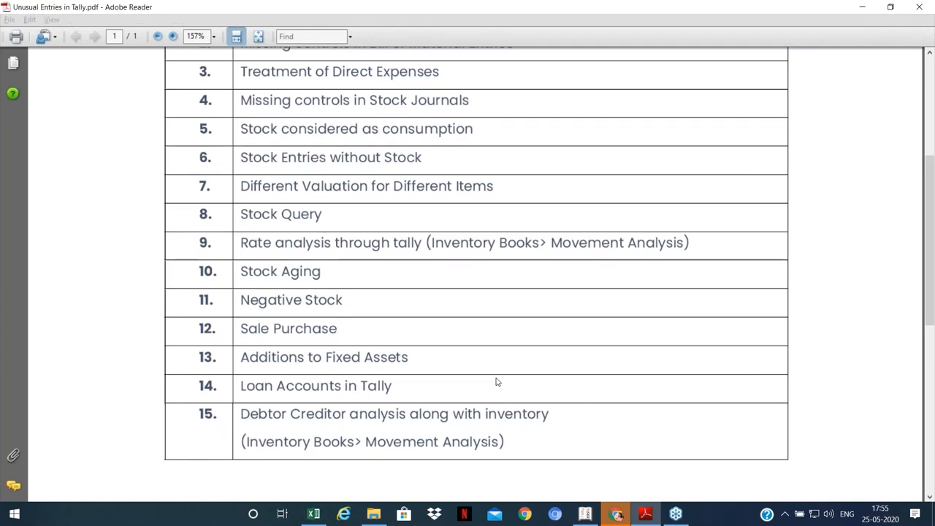
key(alt+Tab)
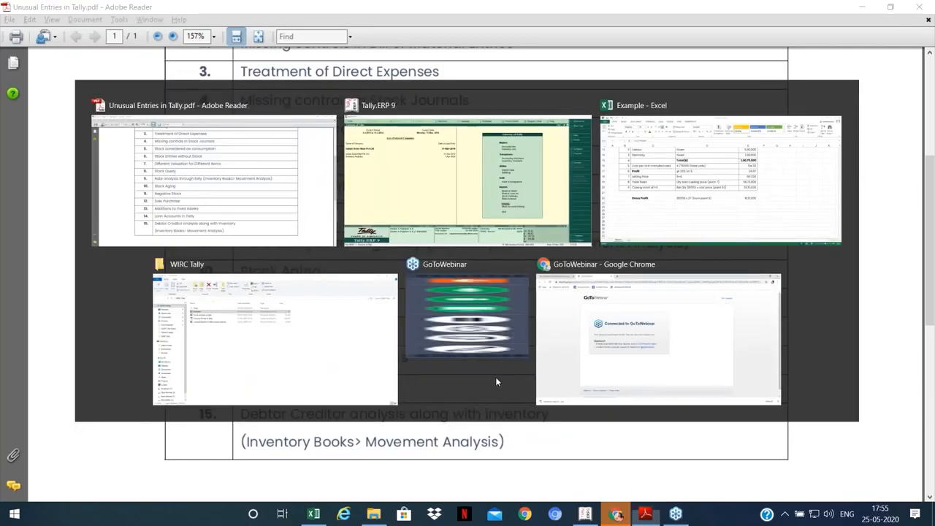
key(alt)
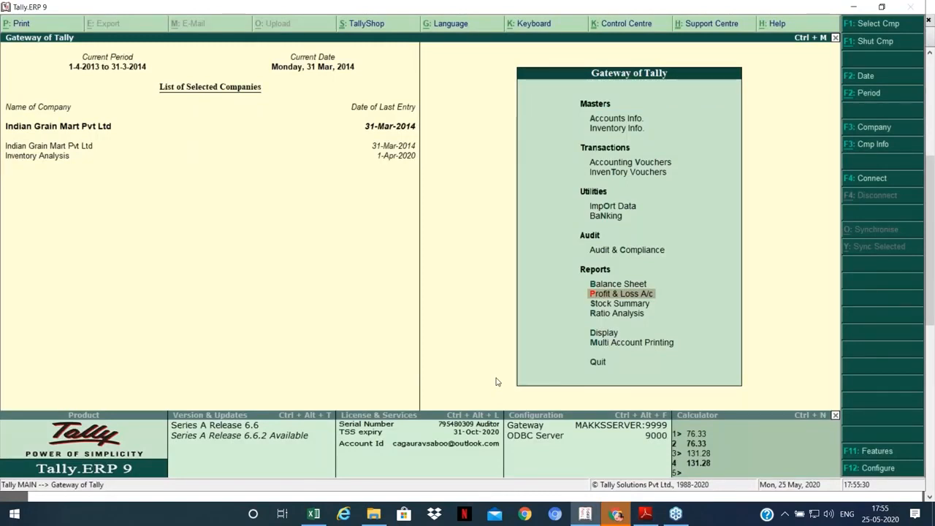
Step: View Profit & Loss (Nett Profit 71,34,603.92) and calculate 1,100, 126 and 71 on the calculator
key(Return)
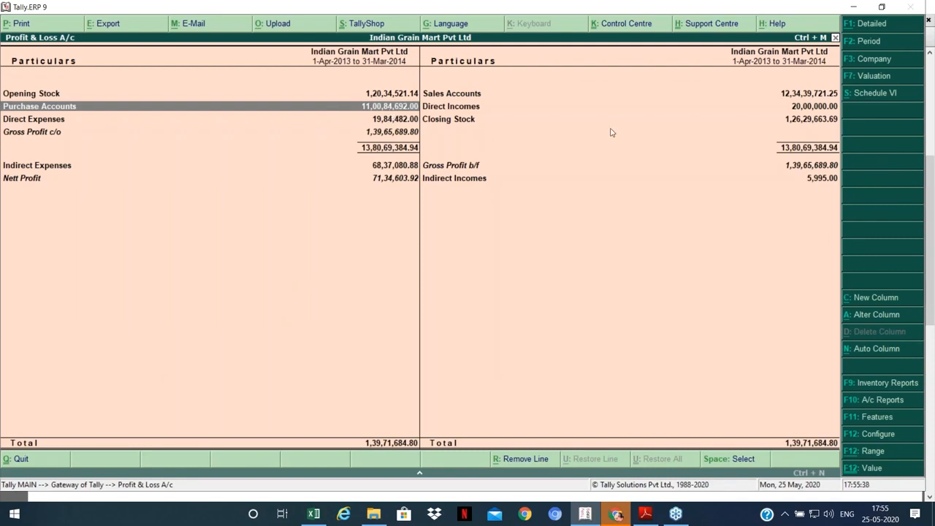
key(ctrl+n)
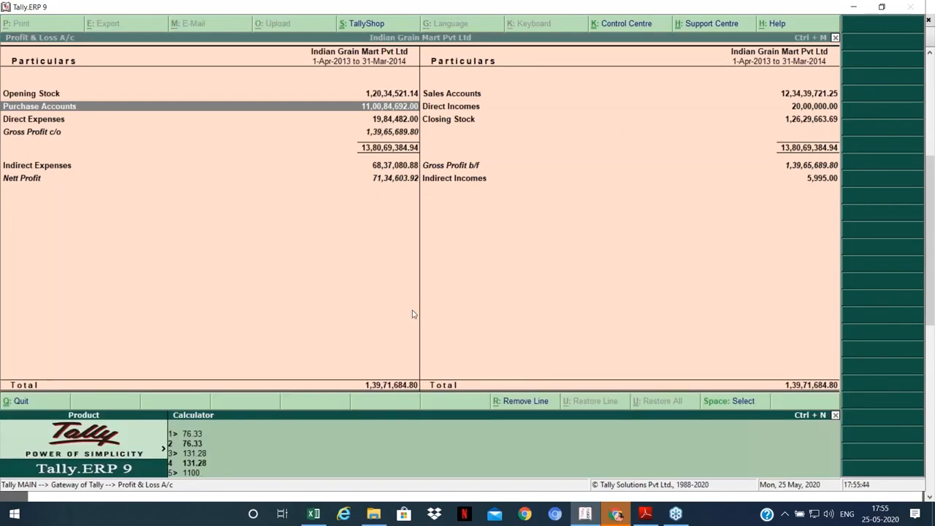
key(Return)
text(126)
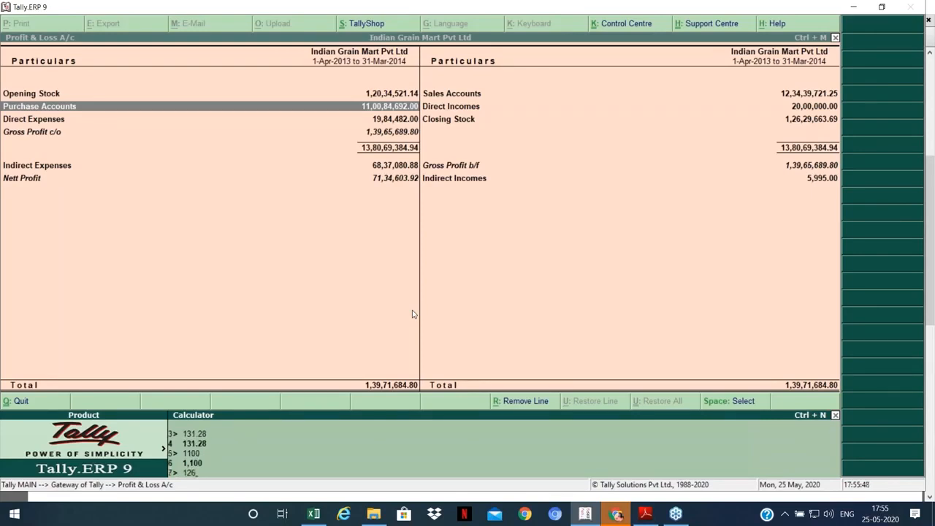
key(Return)
text(71)
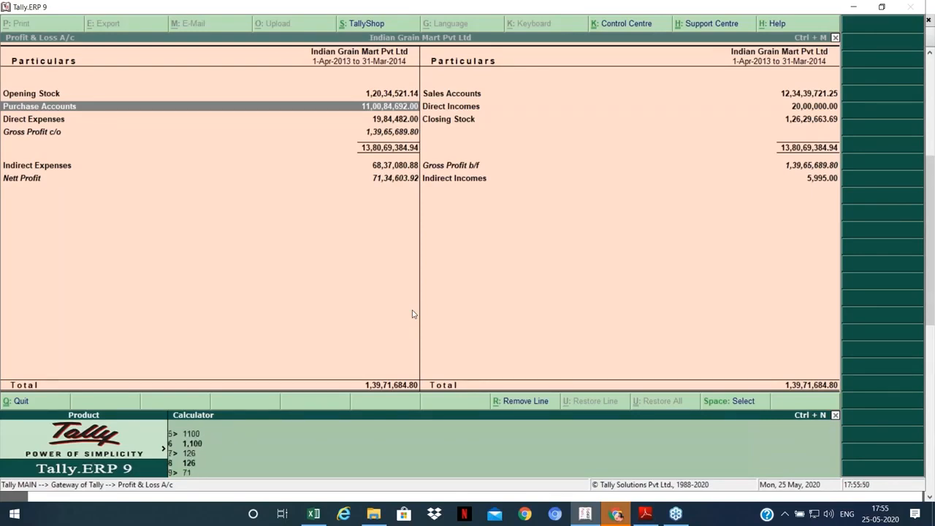
key(Return)
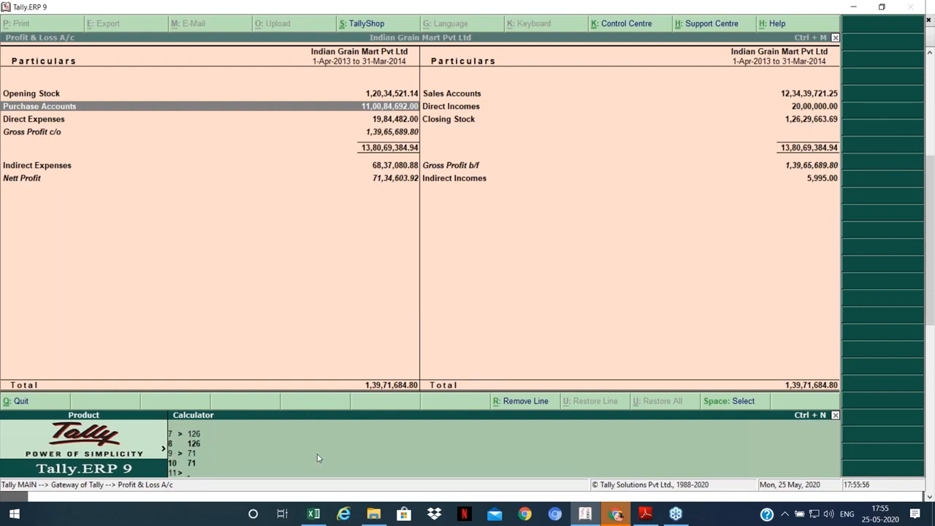
key(ctrl+m)
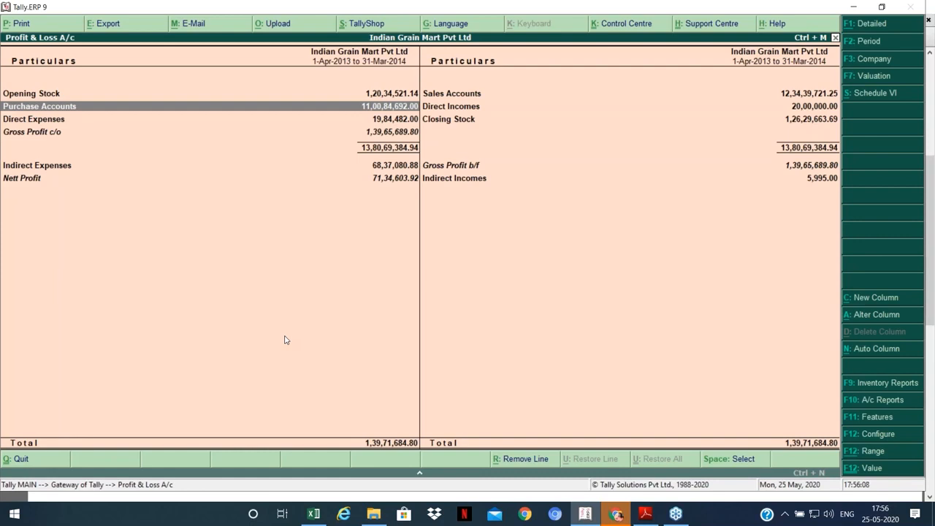
key(Escape)
key(Up)
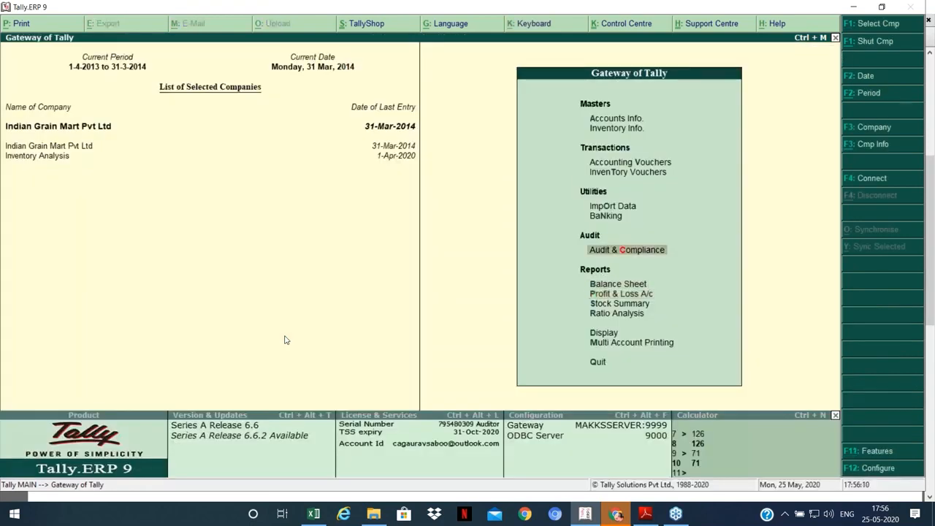
key(Up)
key(Up)
key(Up)
key(Up)
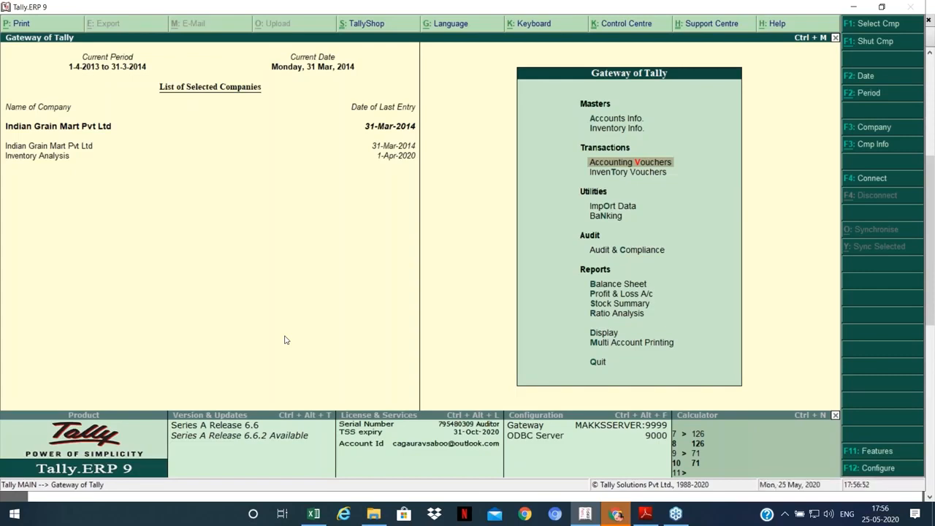
key(Down)
key(Down)
key(Down)
key(Down)
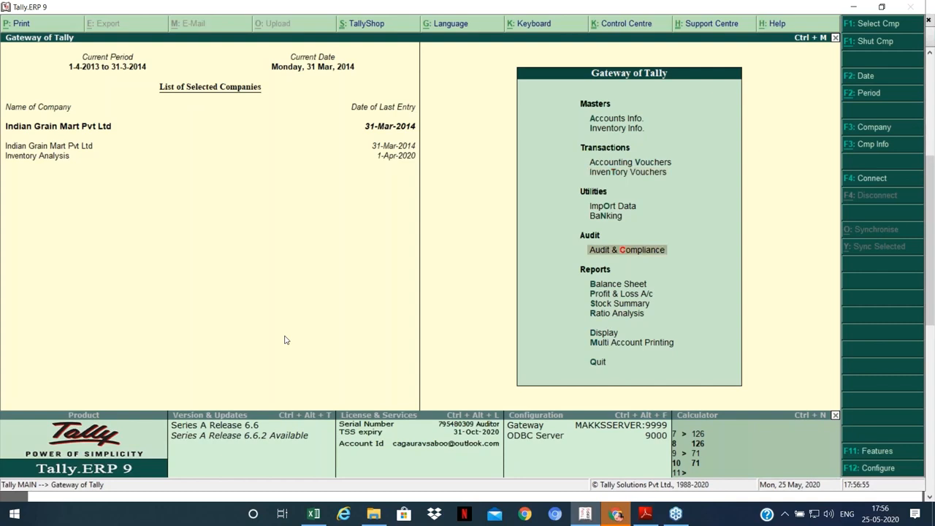
key(Down)
key(p)
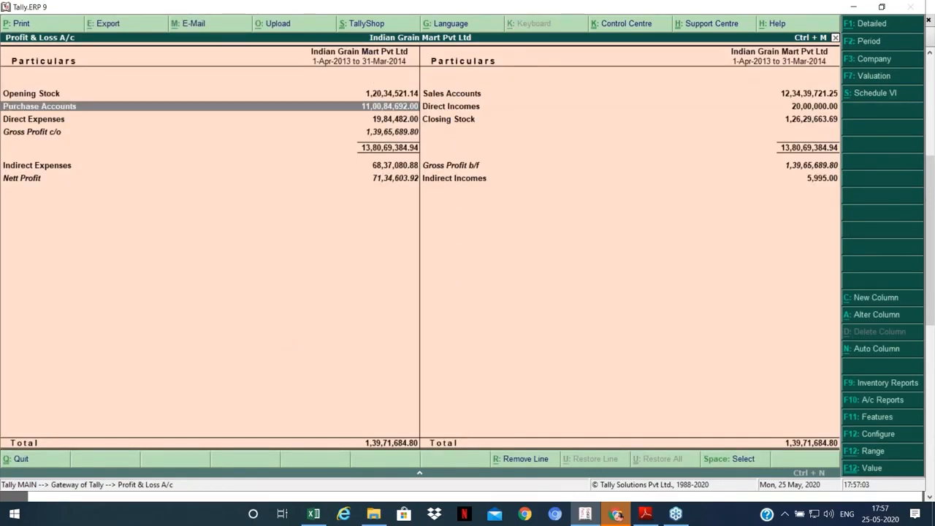
key(Escape)
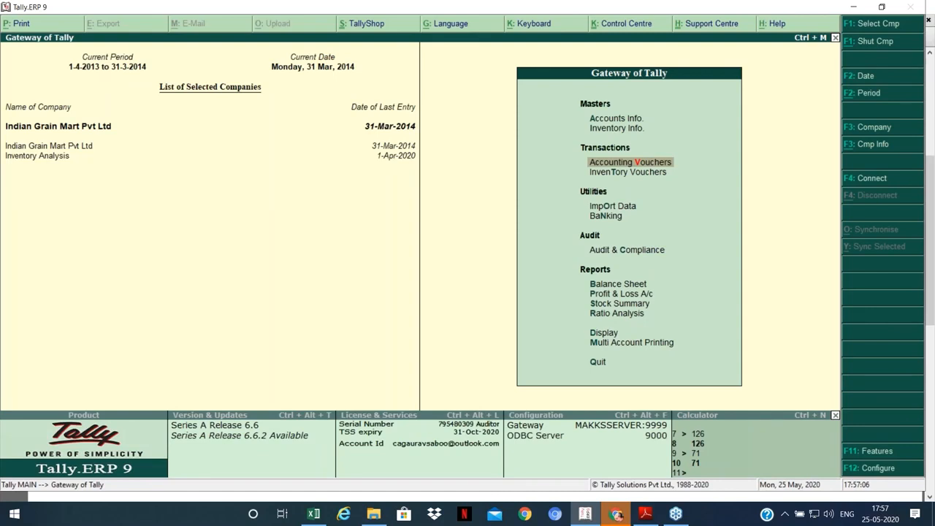
Step: Debit Inter-State Purchase 10,00,000 in the payment voucher, skipping inventory allocations
key(Return)
text(Pu)
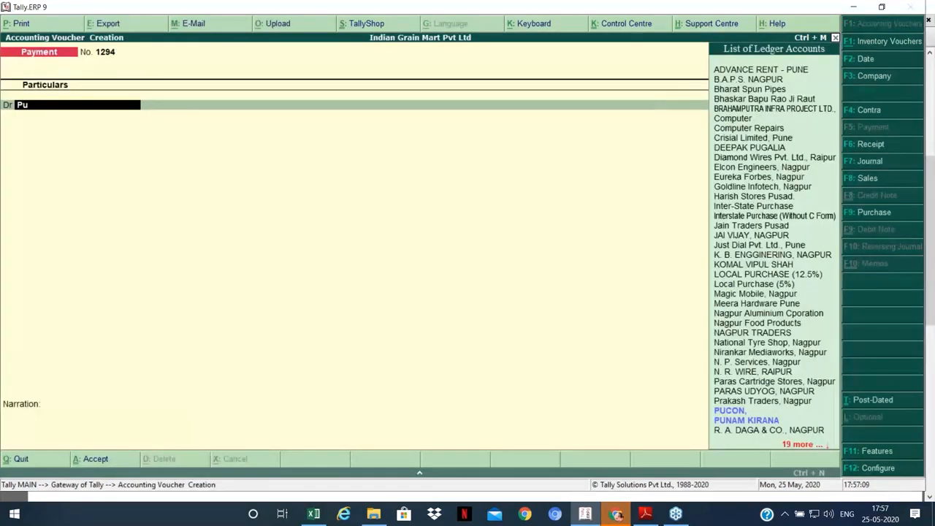
text(rch)
key(Return)
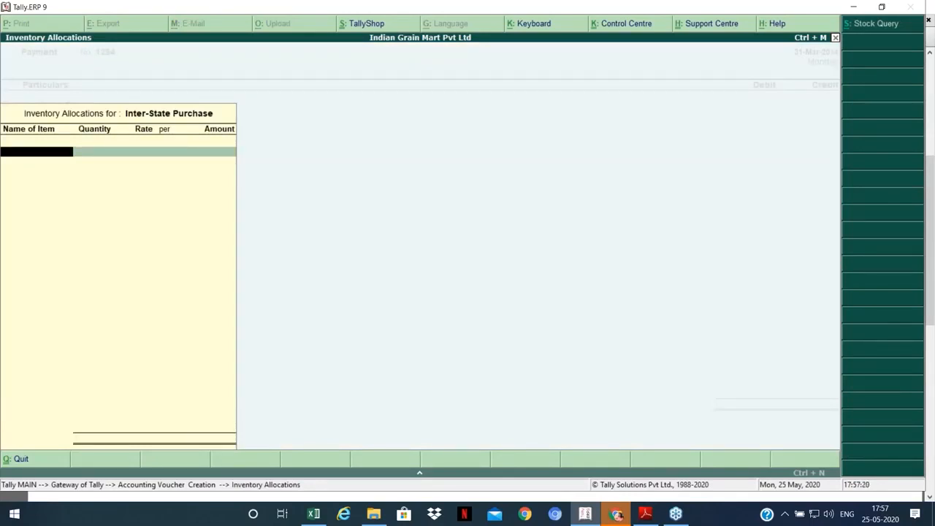
key(Escape)
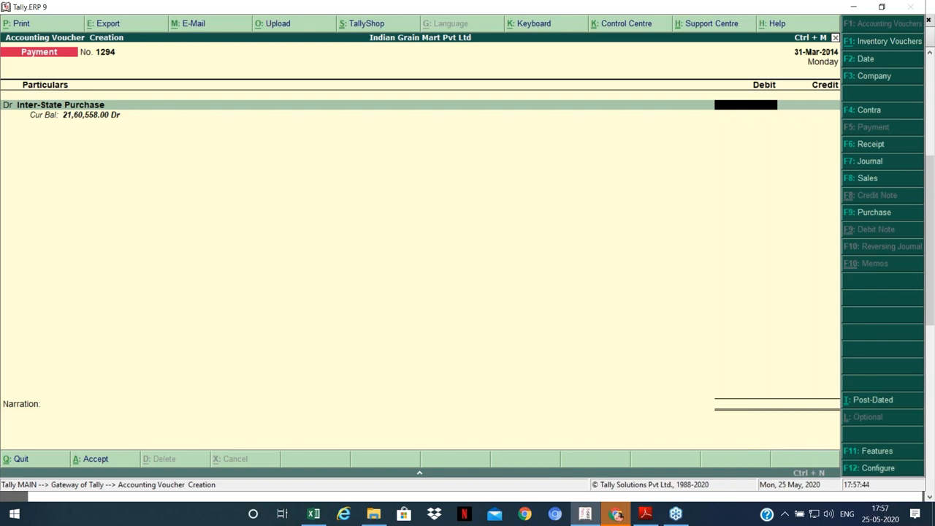
text(000000)
key(Return)
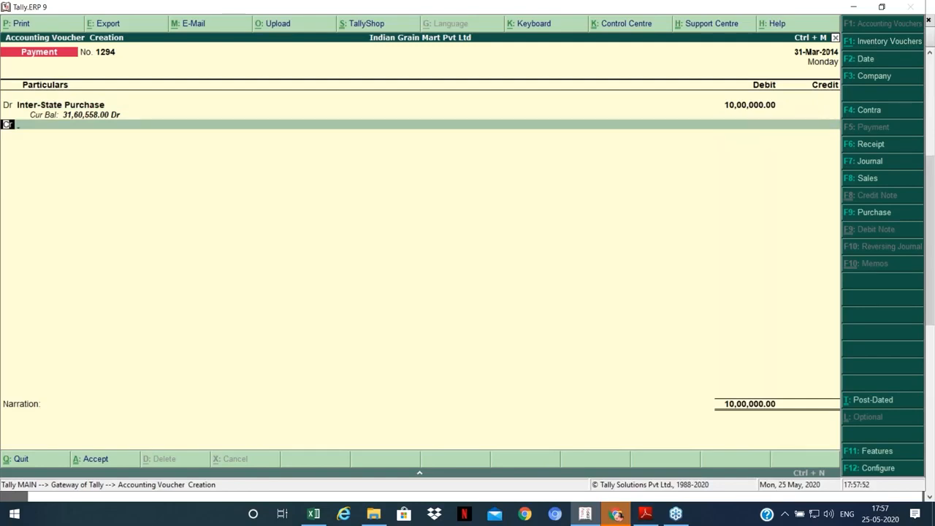
Step: Credit Cash 10,00,000.00 and save payment 1294 despite the negative cash warning
key(Return)
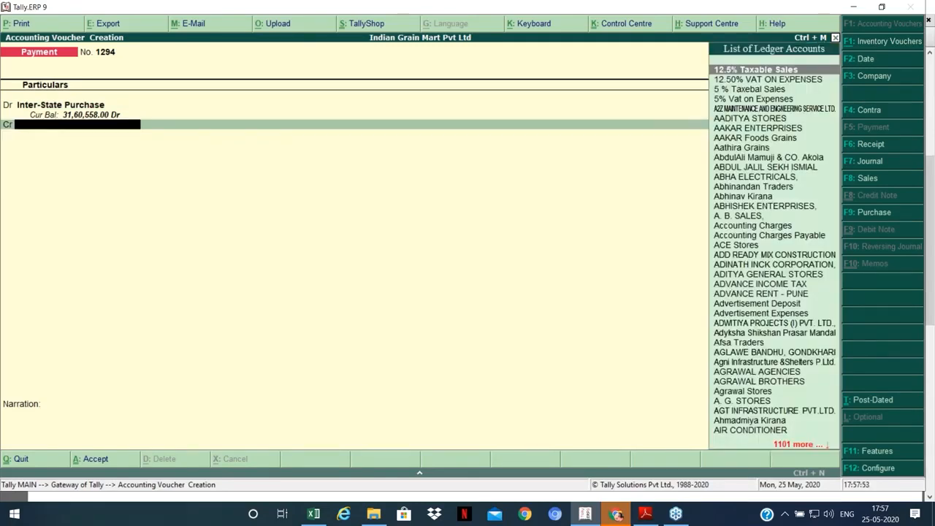
text(cash)
key(Return)
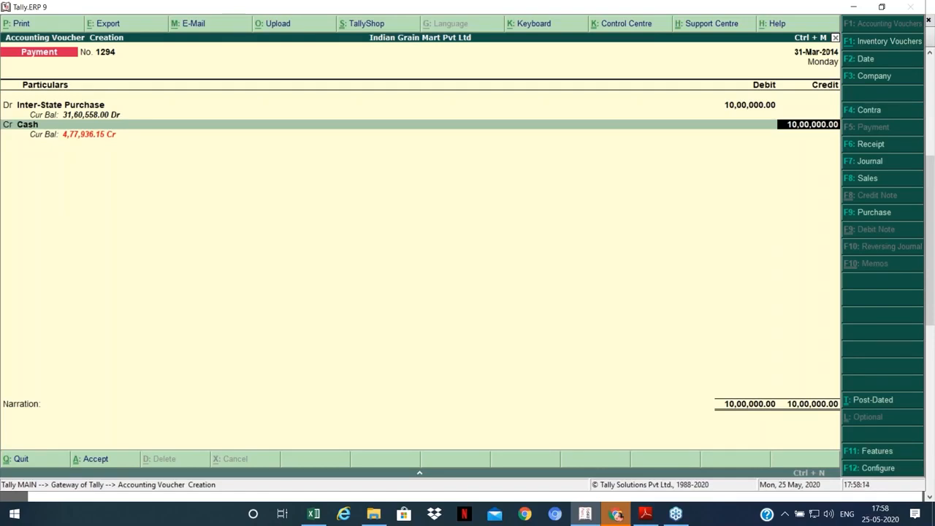
key(Return)
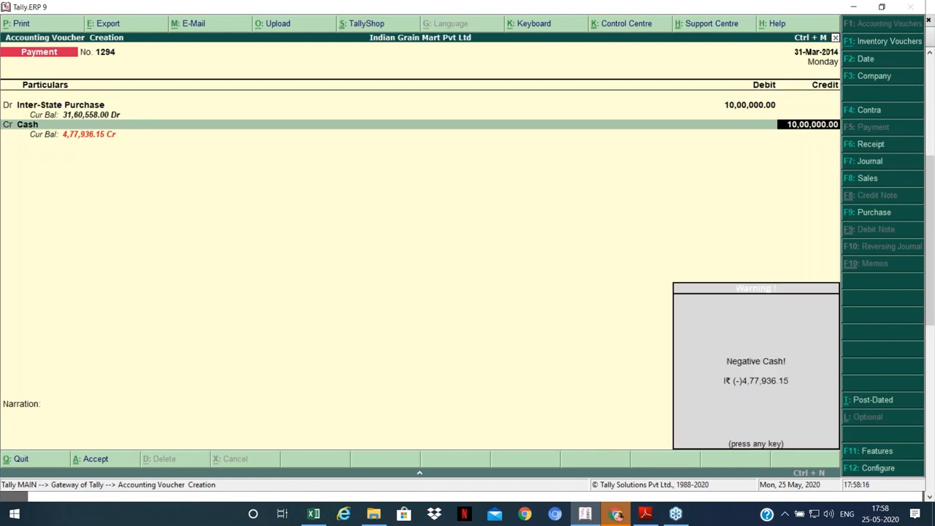
key(Return)
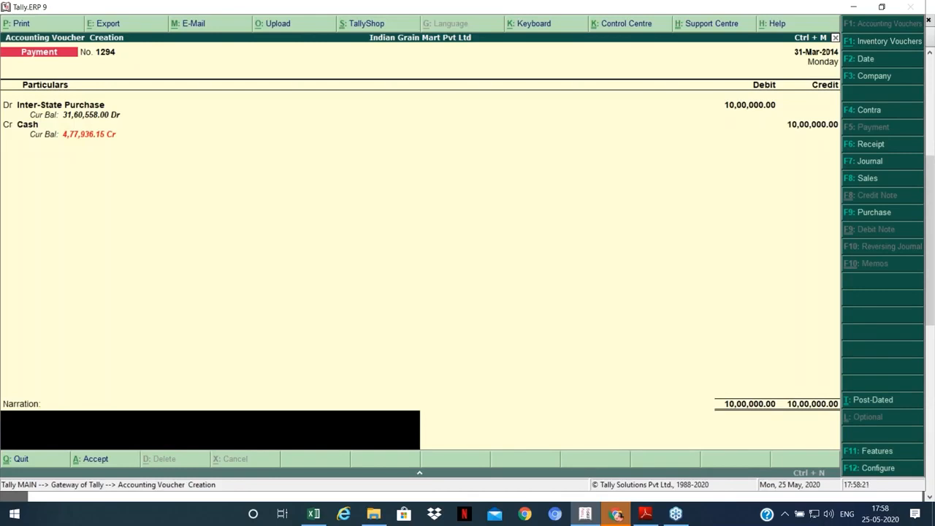
key(Return)
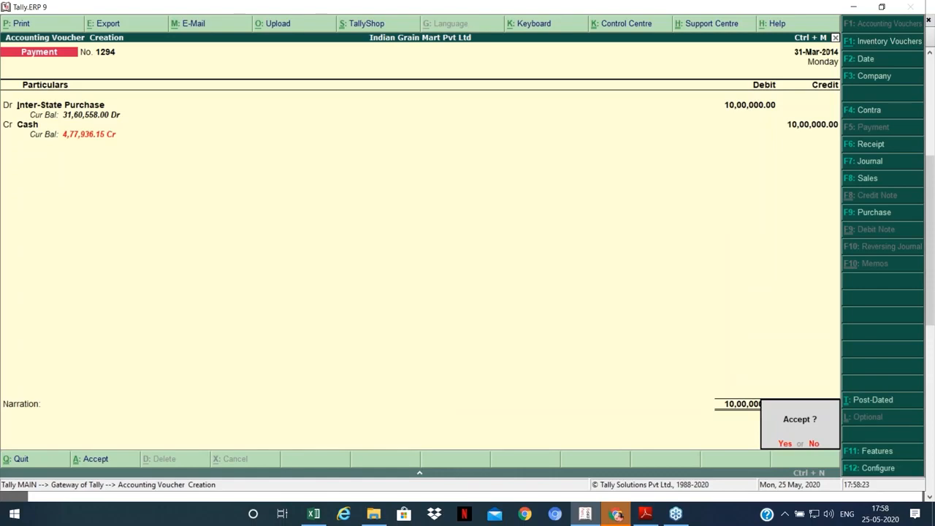
key(Return)
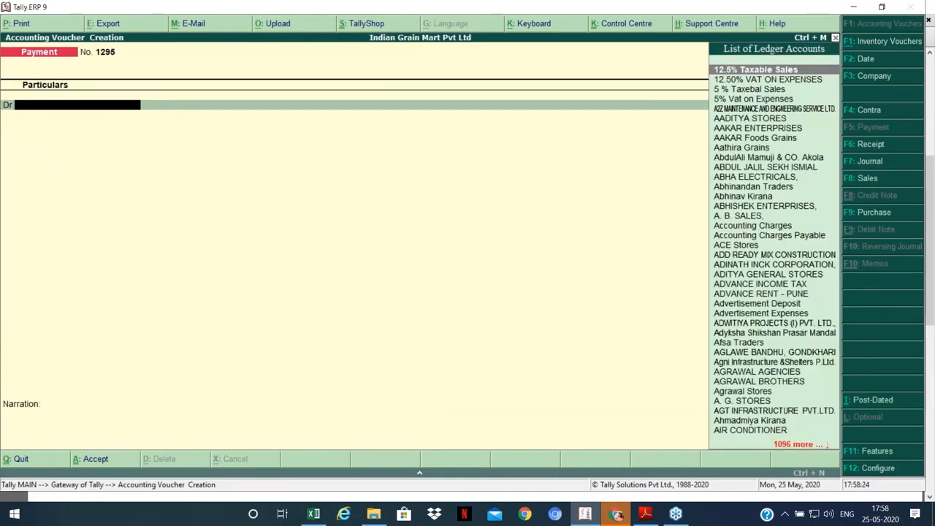
key(Escape)
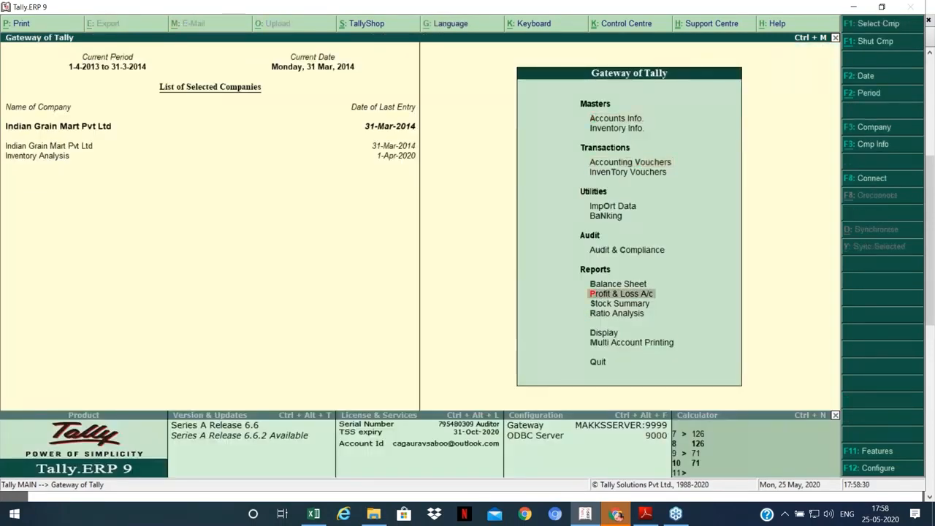
key(Return)
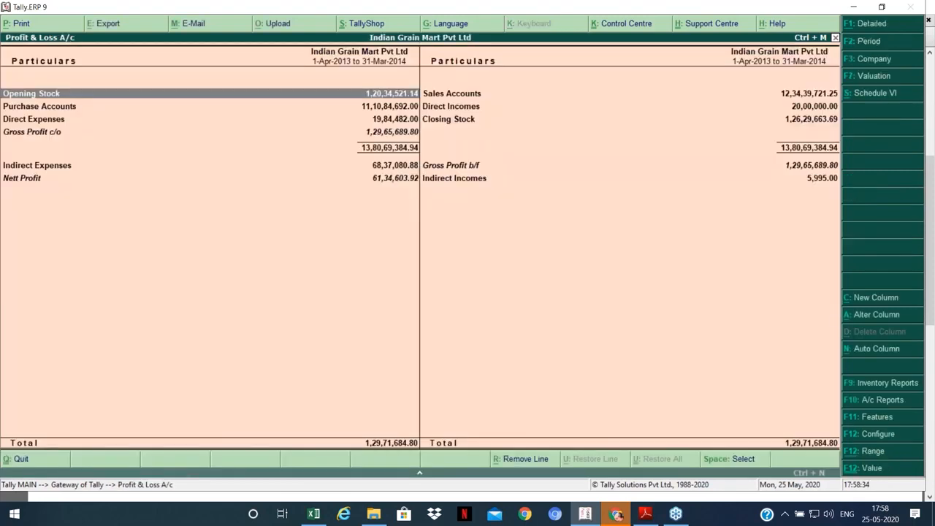
key(ctrl+n)
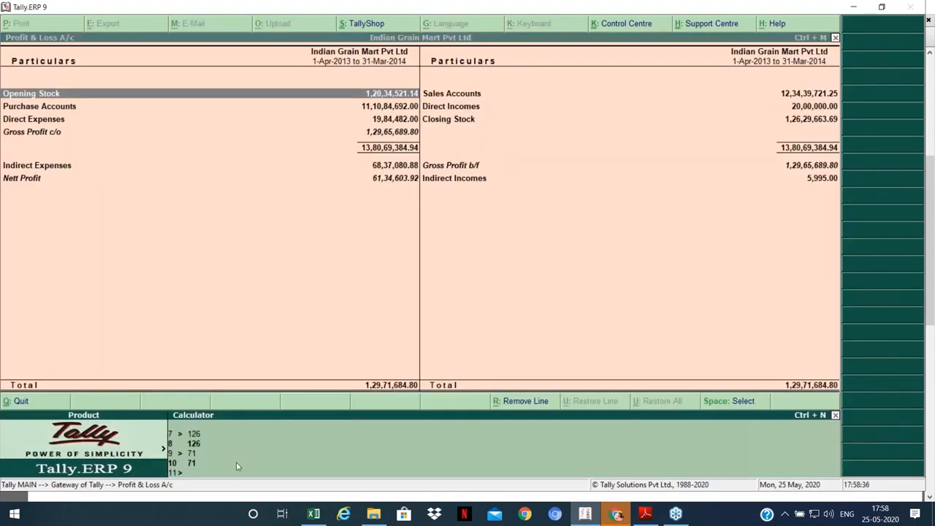
scroll(236, 467, up, 1)
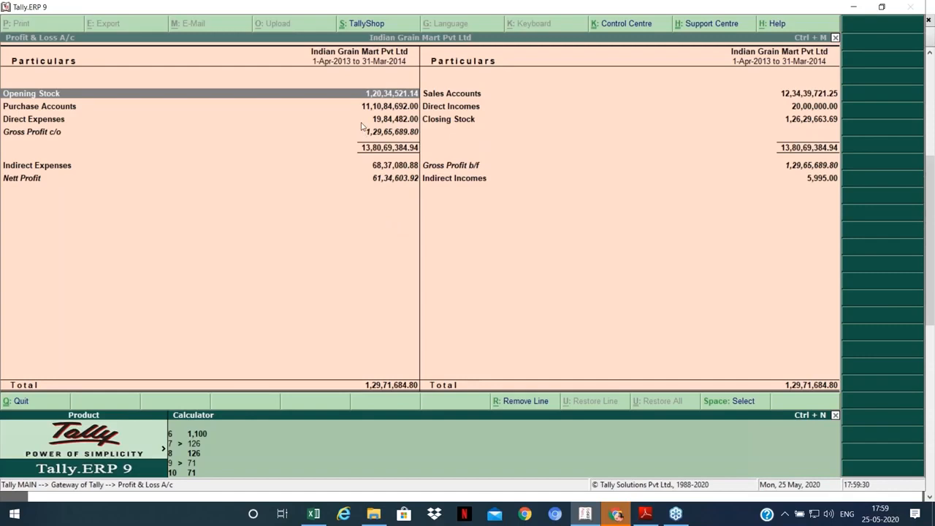
key(ctrl+n)
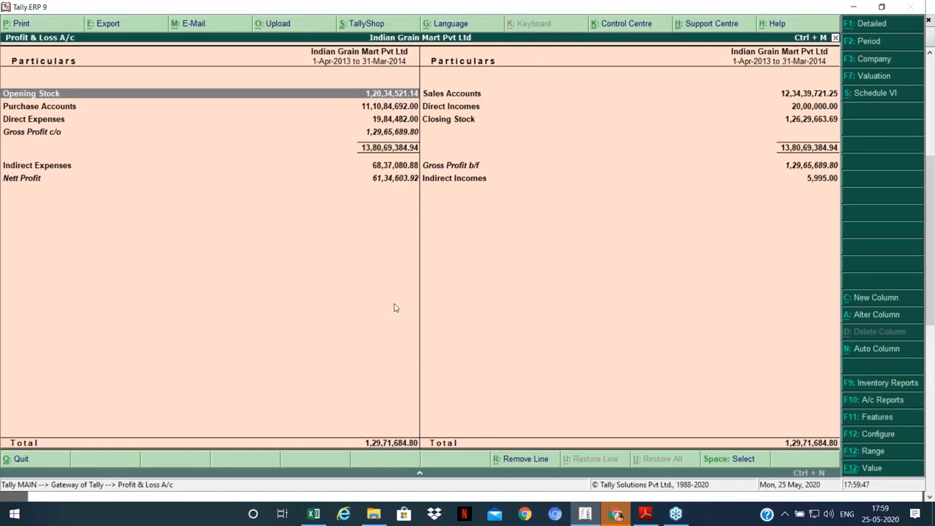
key(Escape)
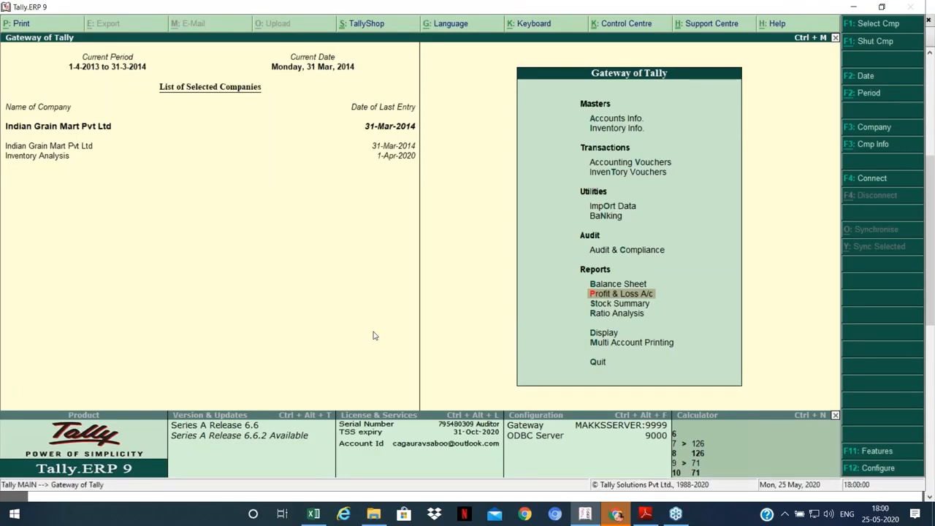
Step: Open the 31-Mar-2014 Day Book and inspect Foodie India's purchase voucher 402
key(Down)
key(Down)
key(Down)
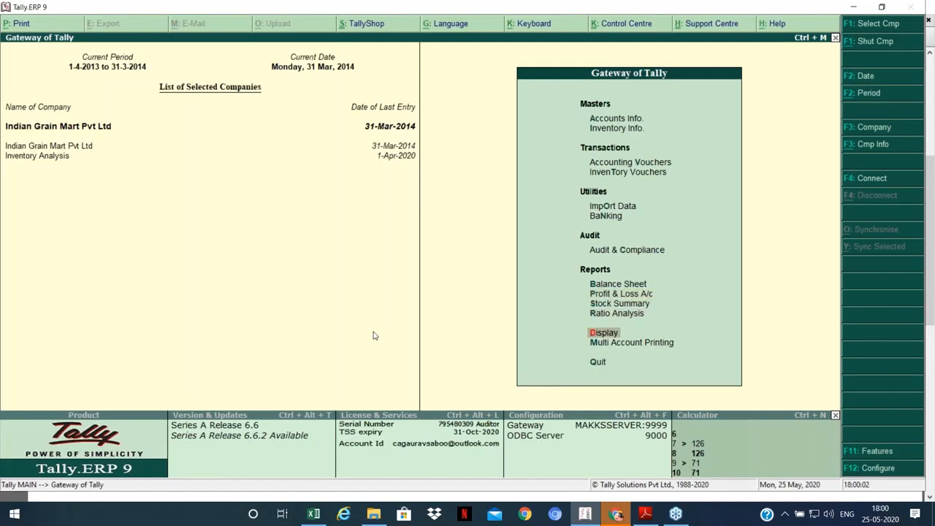
key(Up)
key(Down)
key(Return)
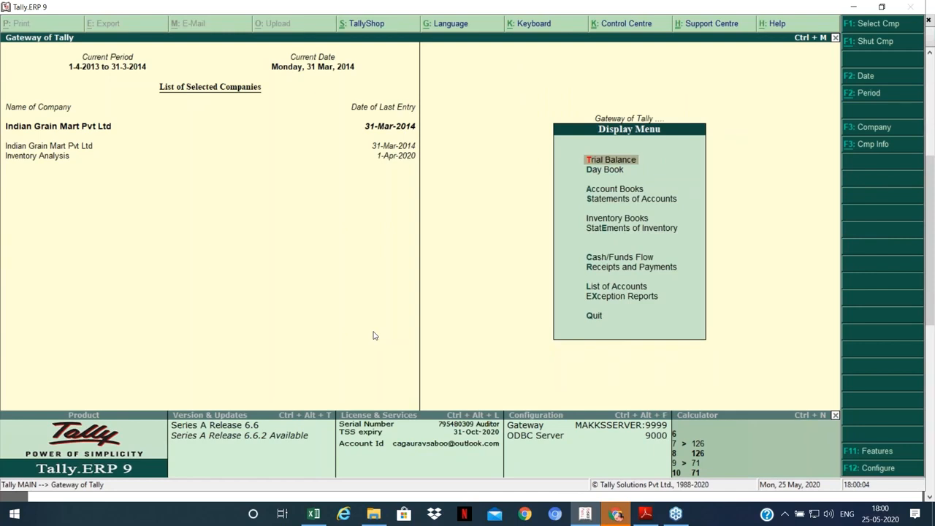
key(d)
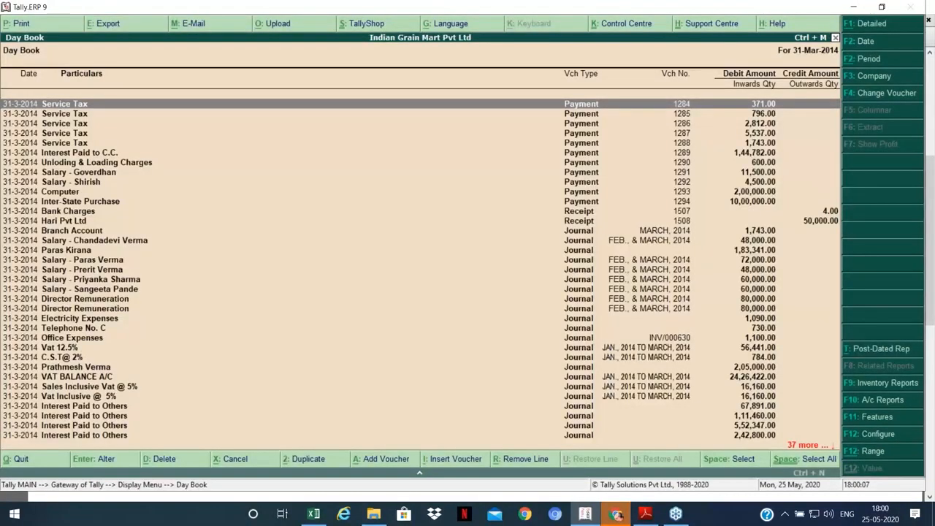
key(Return)
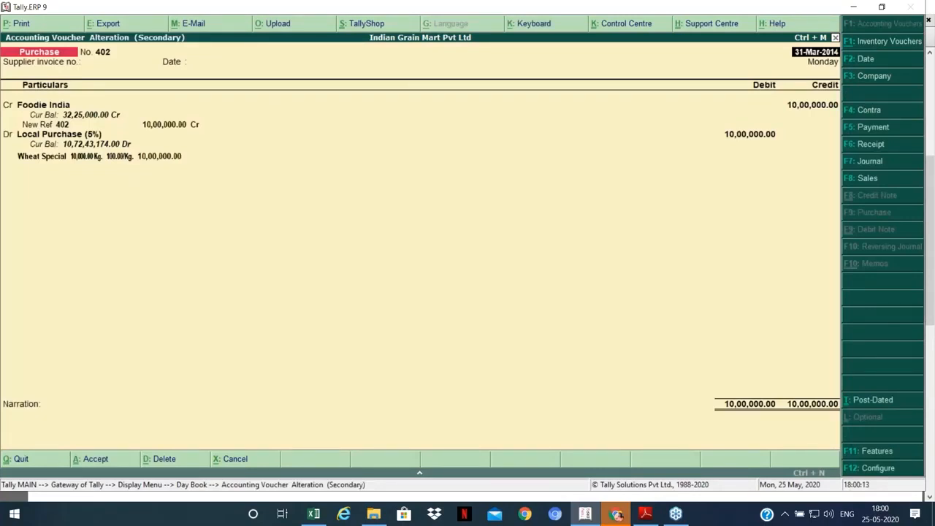
key(Escape)
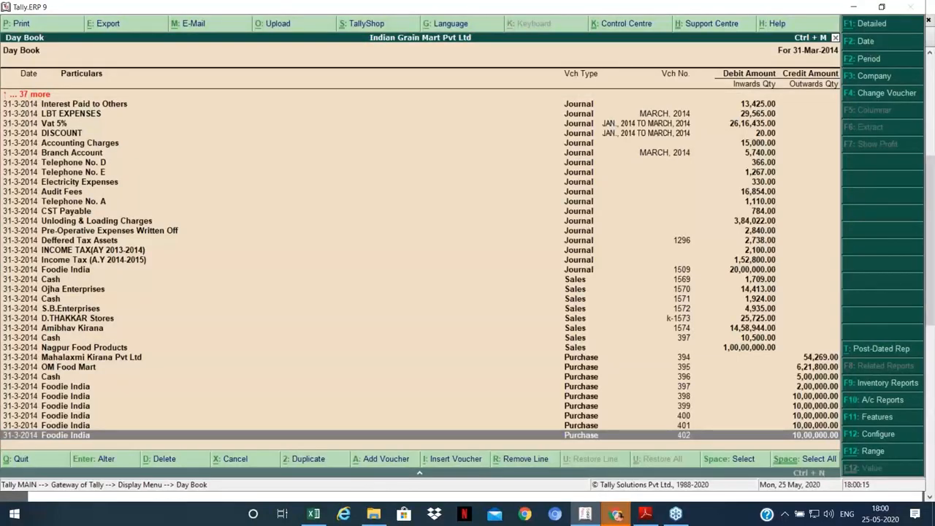
Step: Browse the Day Book's sales and purchase entries, then close it
key(Page_Up)
key(Page_Up)
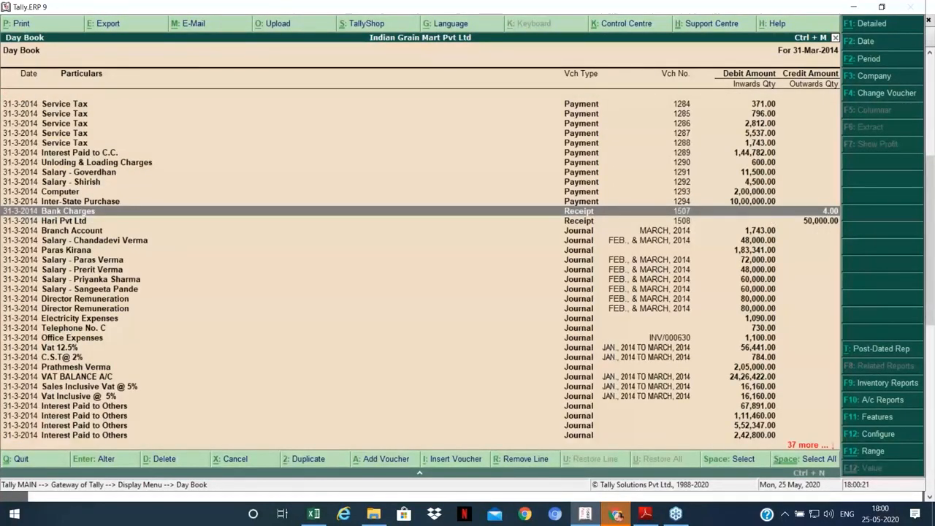
key(Page_Down)
key(Page_Down)
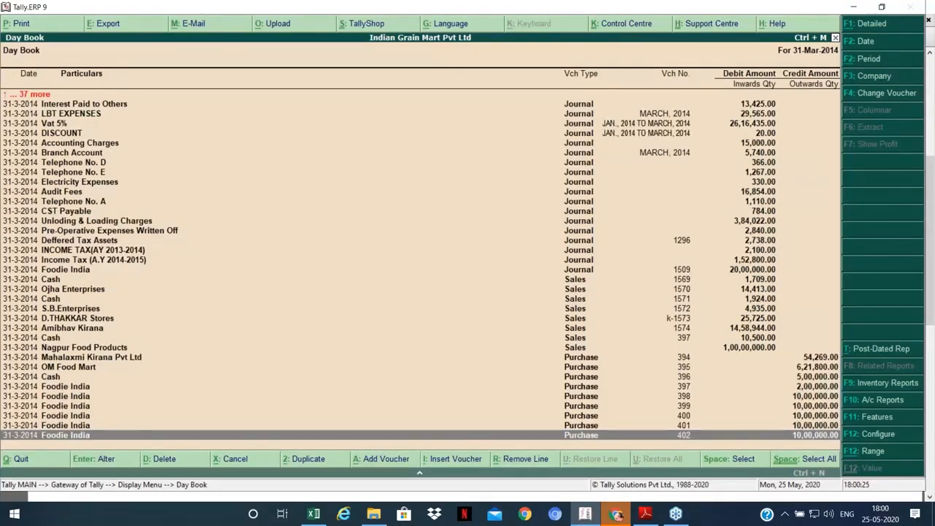
key(Page_Up)
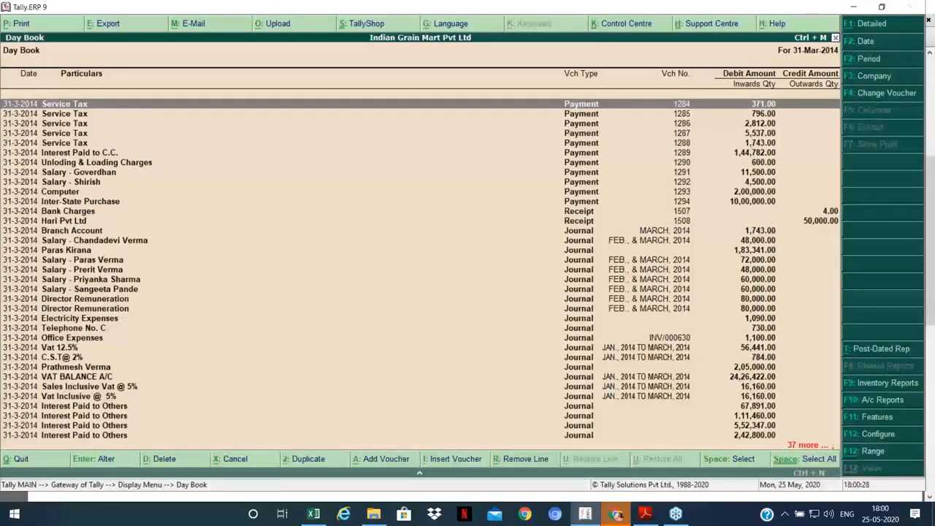
key(Page_Down)
key(Page_Down)
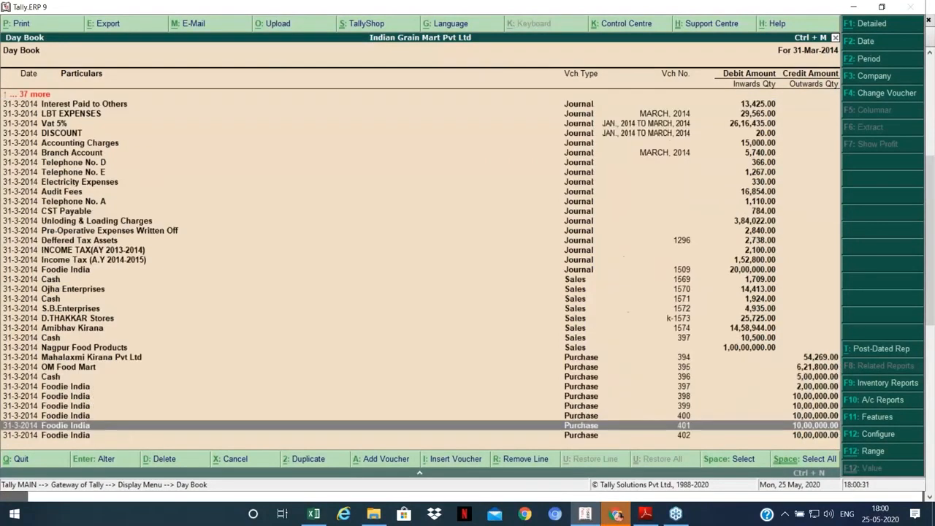
click(73, 270)
click(73, 290)
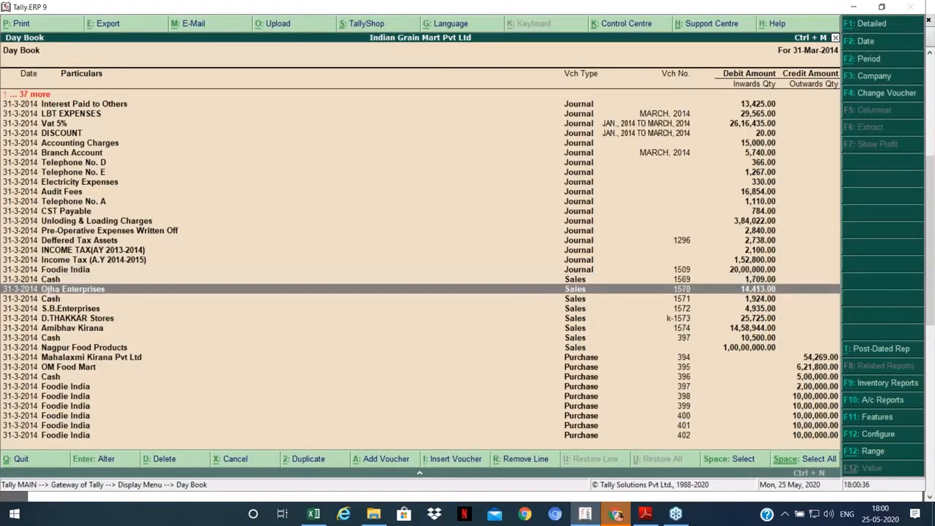
key(Down)
key(Down)
key(Down)
key(Down)
key(Down)
key(Down)
key(Down)
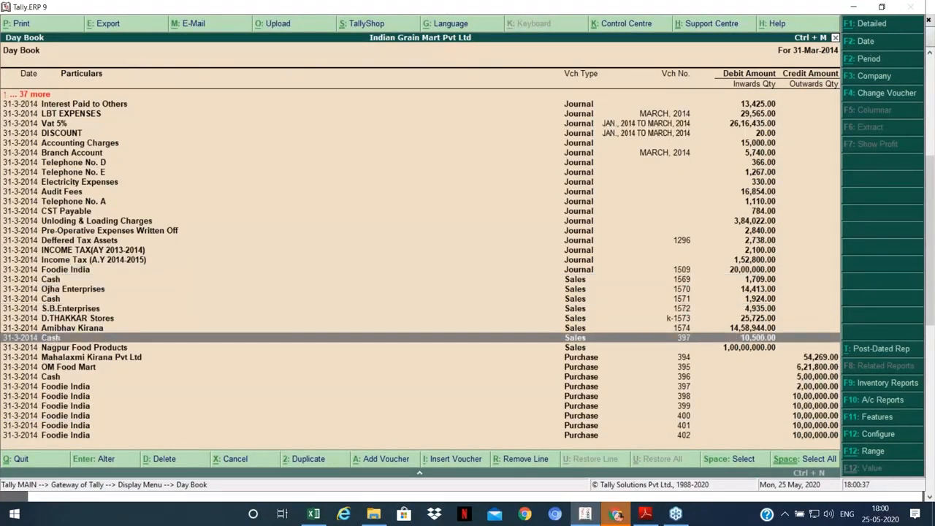
key(Down)
key(Down)
key(Down)
key(Down)
key(Down)
key(Down)
key(Down)
key(Down)
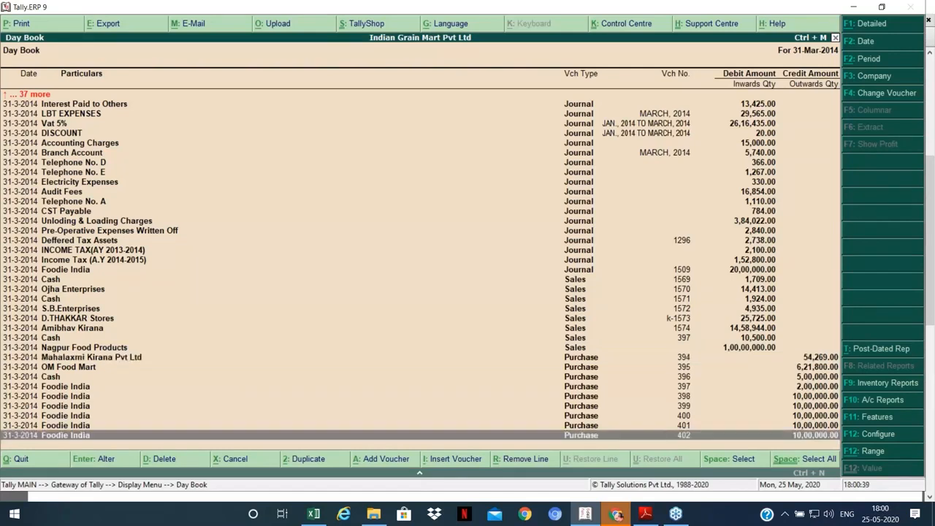
key(Escape)
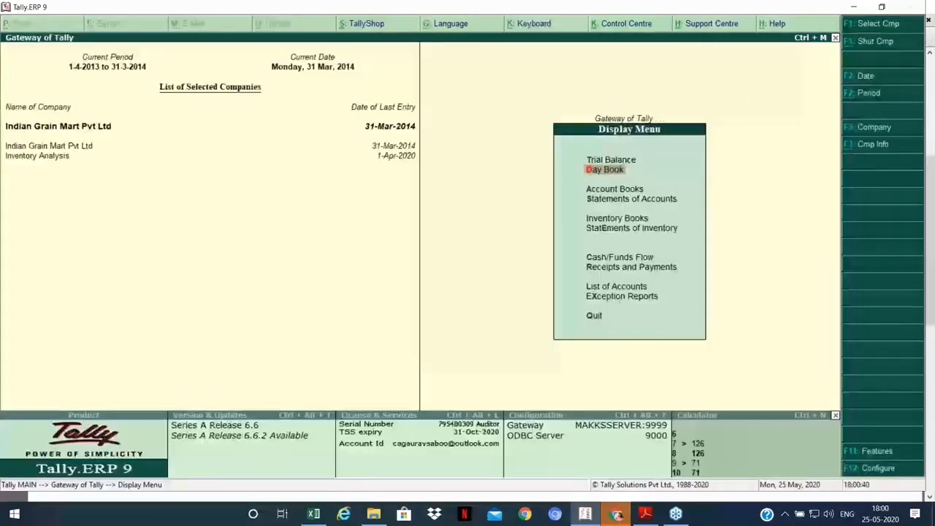
Step: Start a purchase voucher crediting Nagpur Food Products 10,00,000
key(Escape)
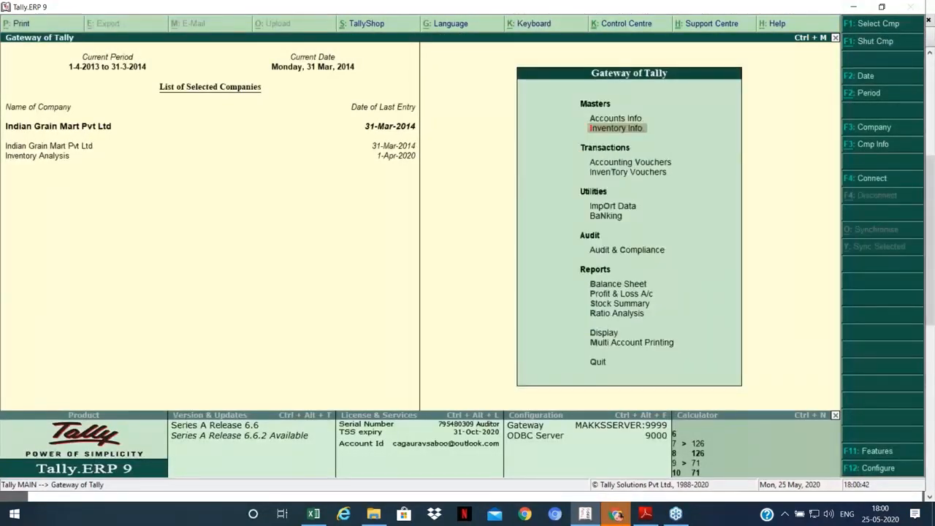
key(v)
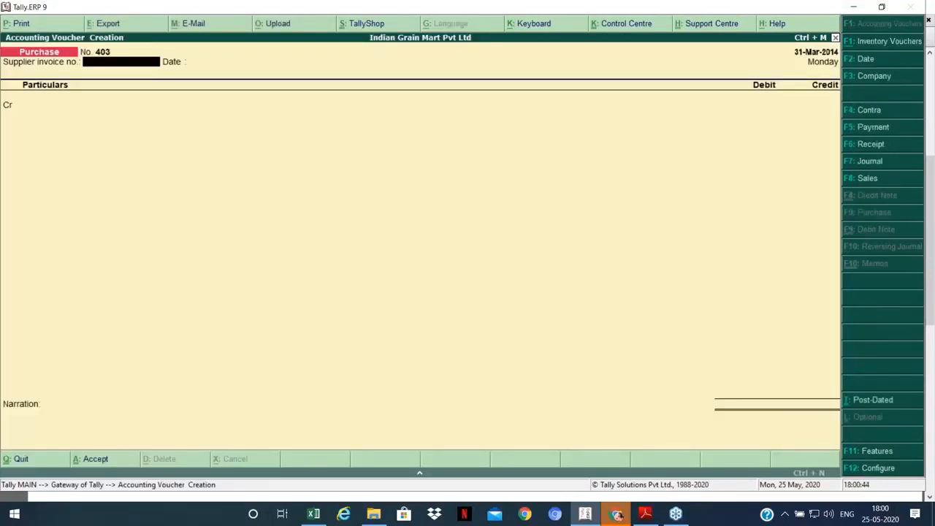
key(Return)
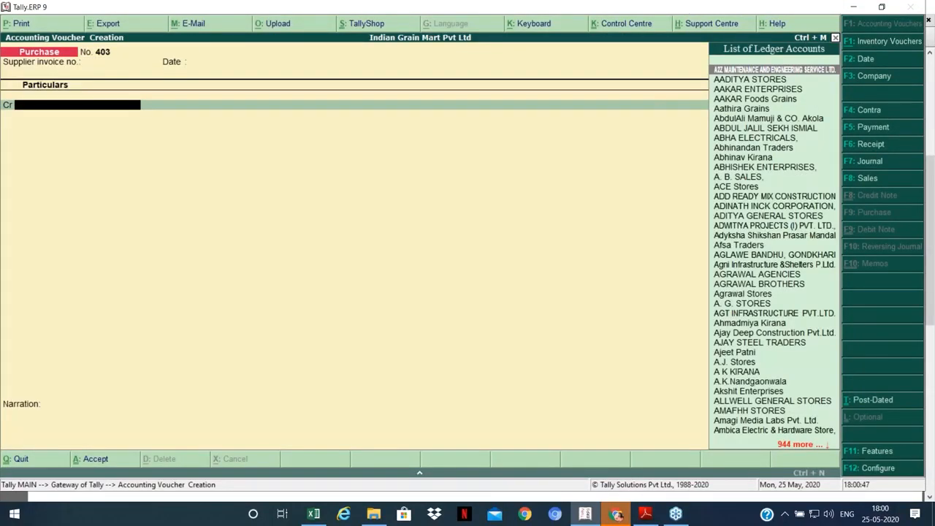
text(N)
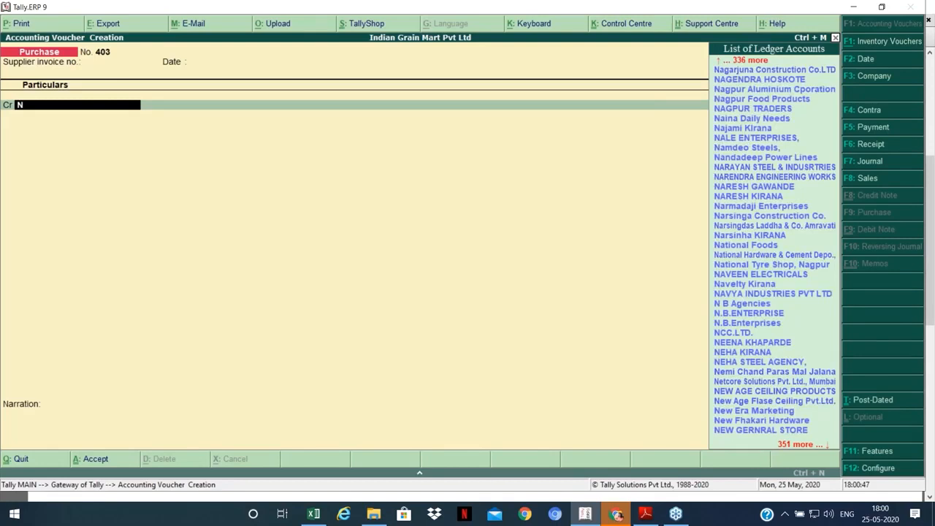
text(ag)
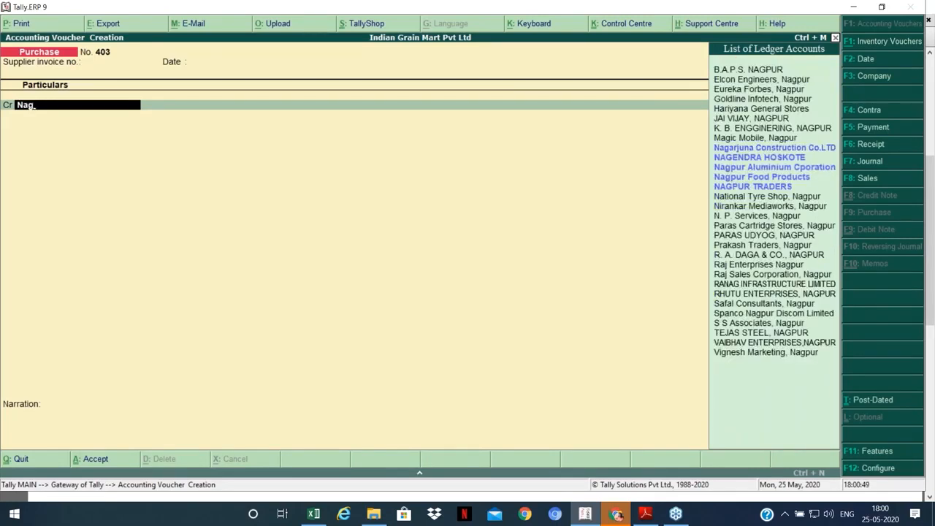
key(Down)
key(Down)
key(Down)
key(Down)
key(Return)
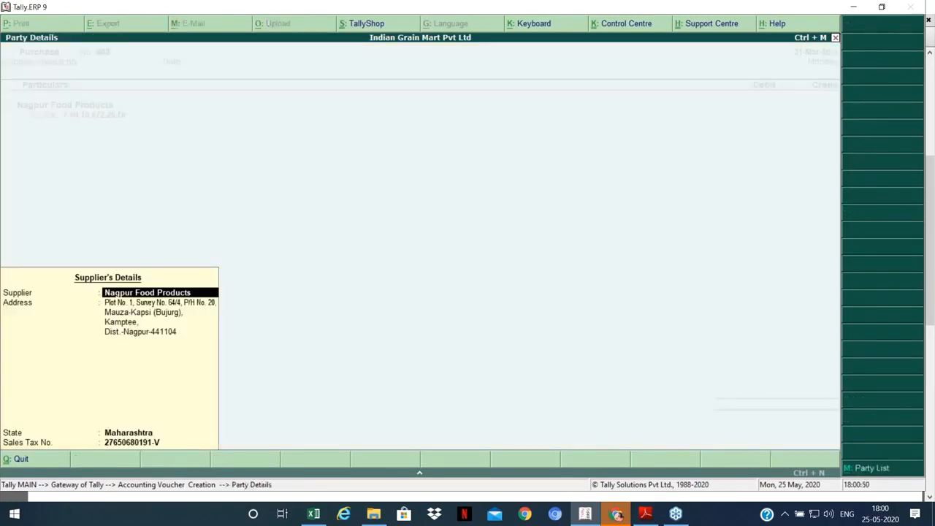
key(Return)
text(000000)
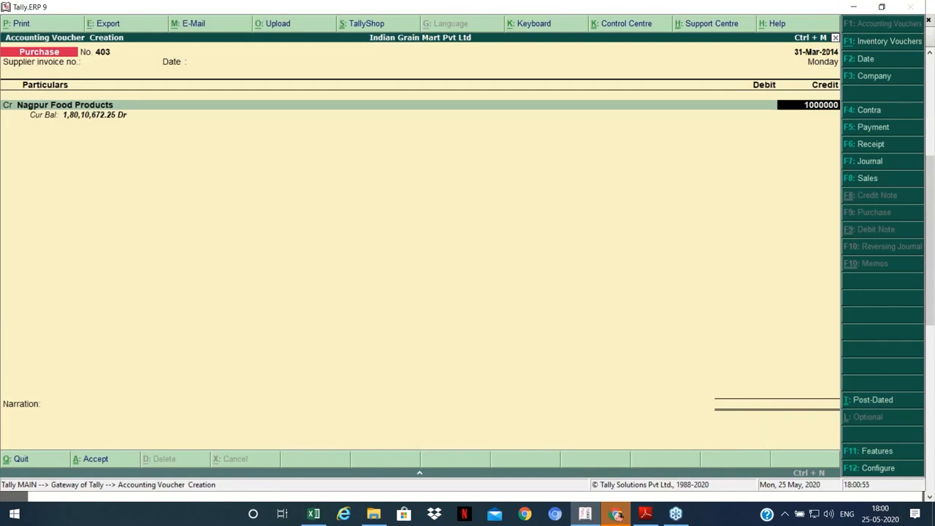
key(Return)
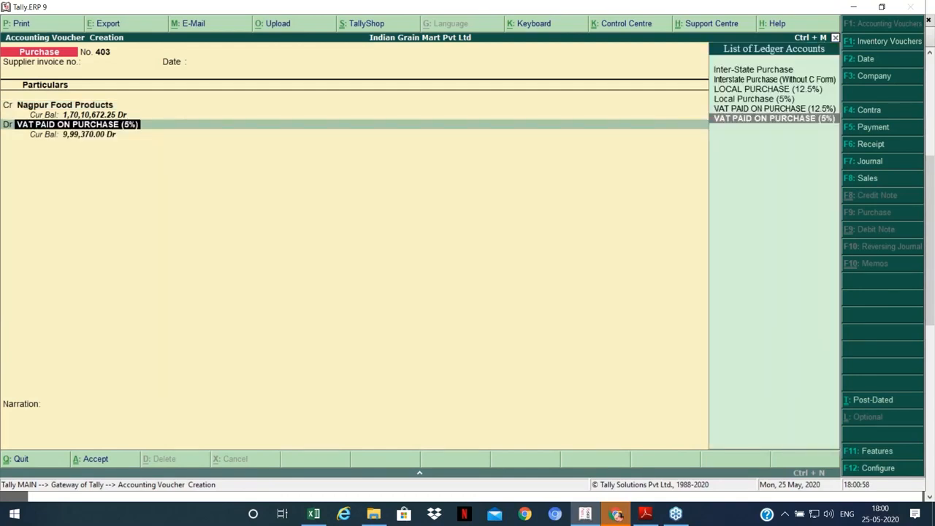
key(Return)
key(Return)
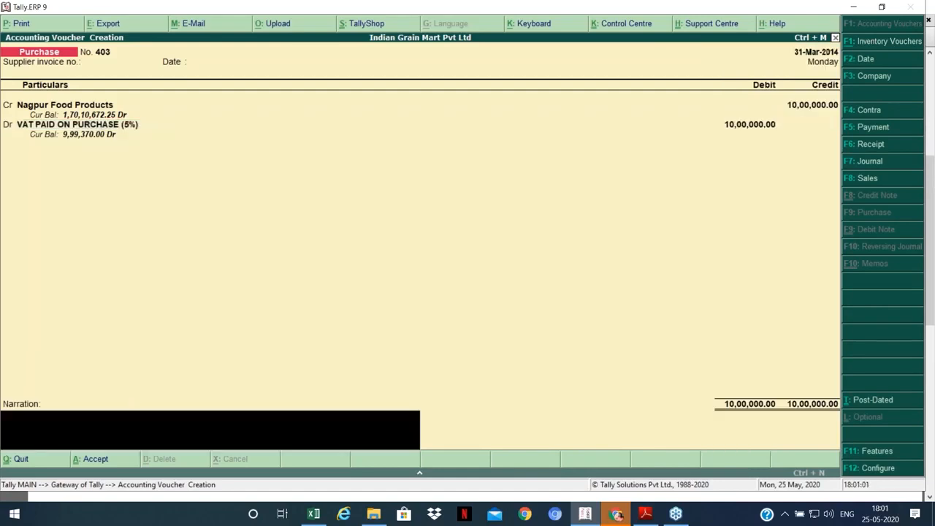
key(Return)
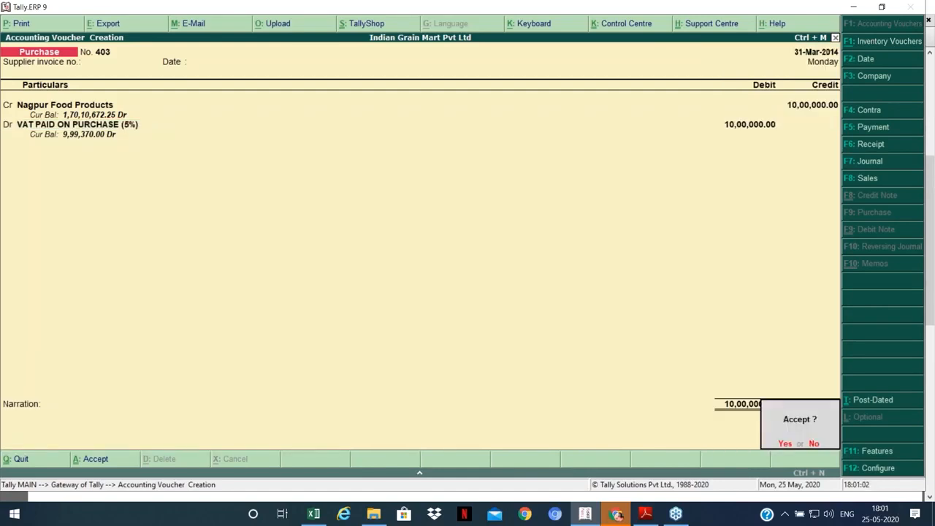
Step: Change the debit ledger to Inter-State Purchase and save purchase voucher 403
key(n)
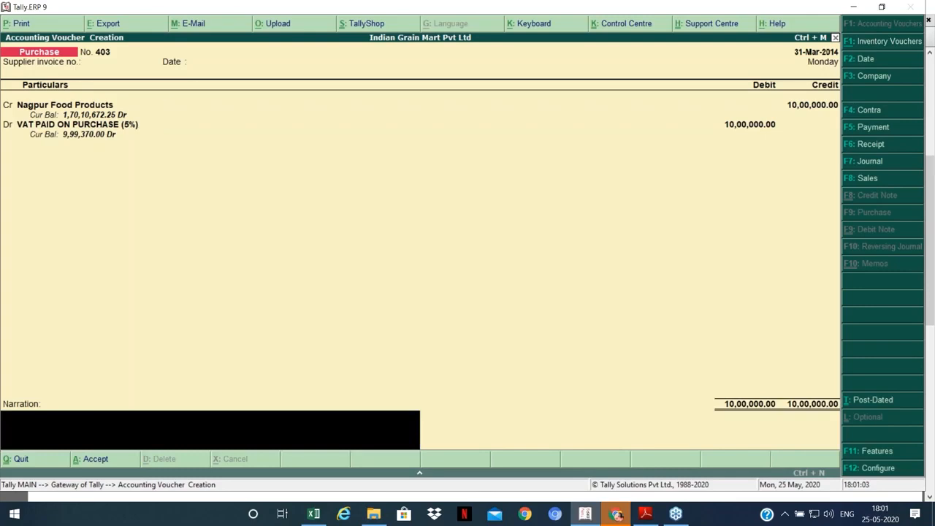
key(BackSpace)
key(BackSpace)
text(P)
key(Return)
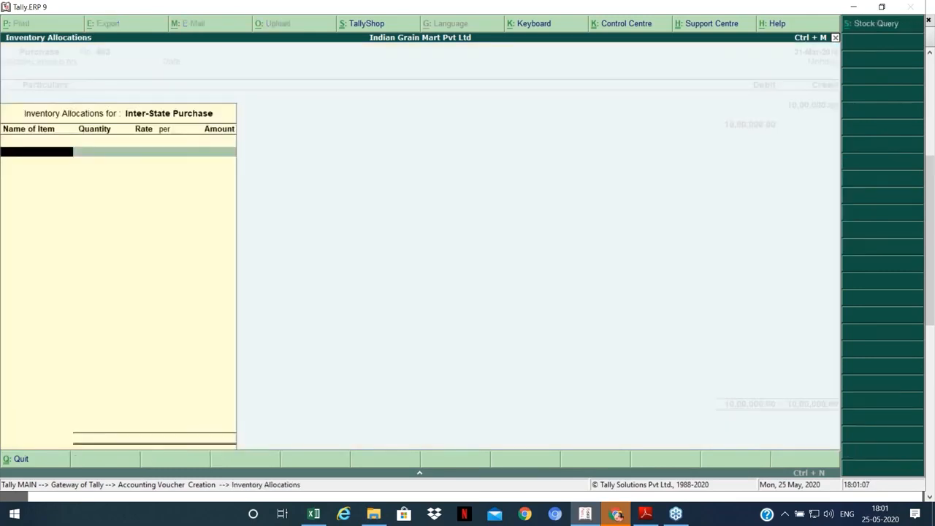
key(Escape)
key(Return)
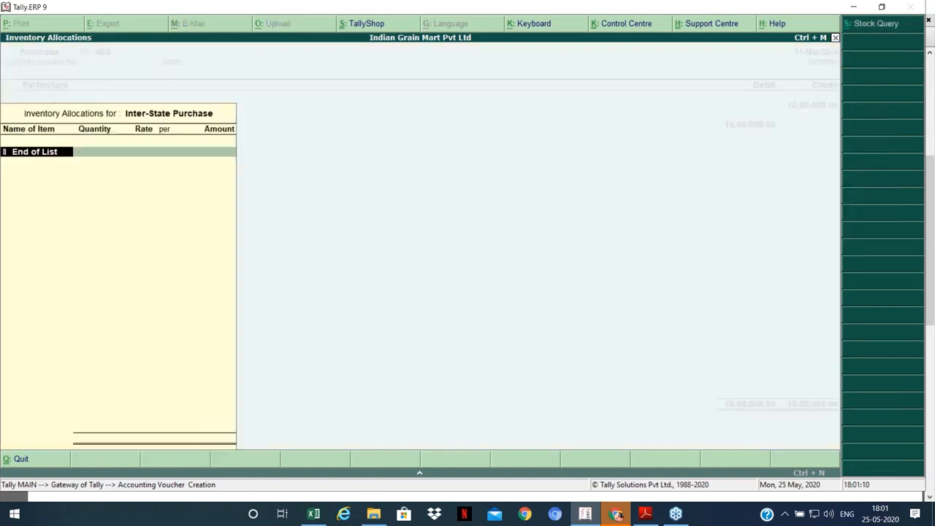
key(Return)
key(Return)
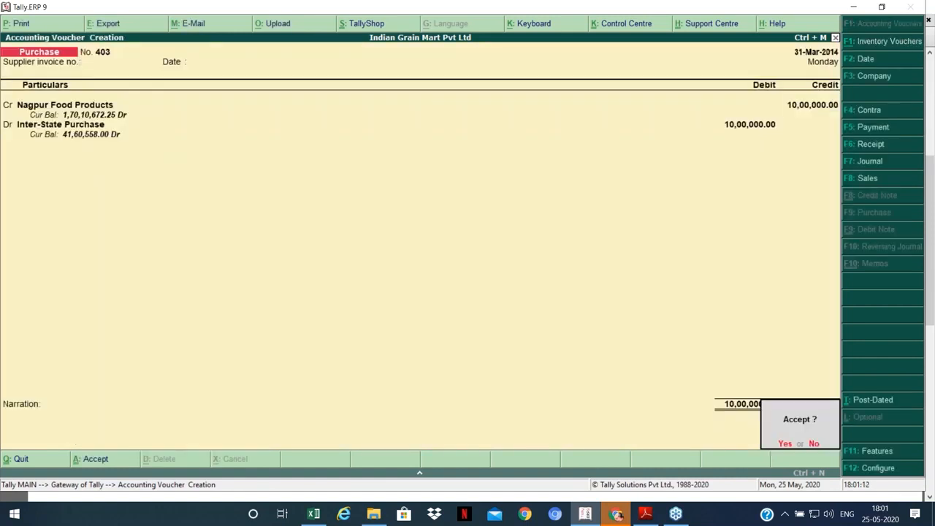
key(Return)
key(Escape)
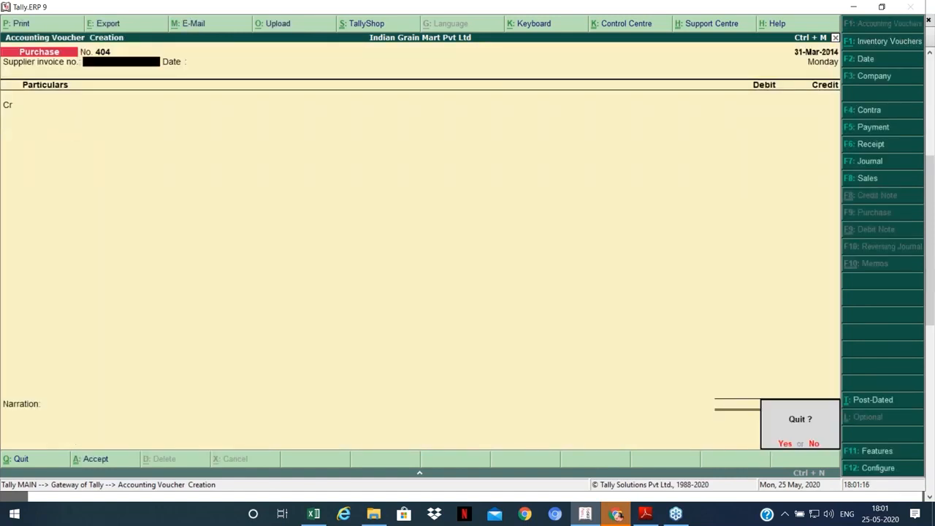
key(Return)
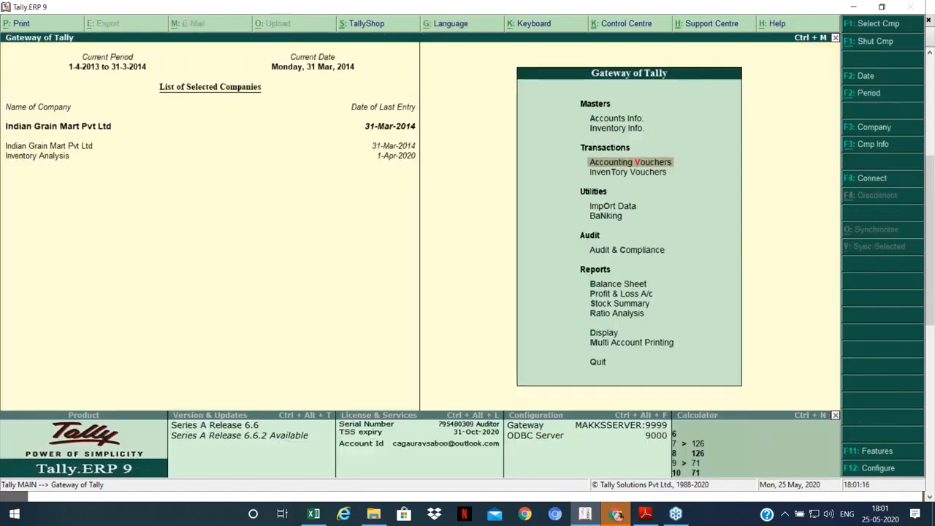
Step: Review the Purchase Register's March 2014 vouchers, totalling 2,91,81,119.00
key(Down)
key(Down)
key(Down)
key(Down)
key(Down)
key(Down)
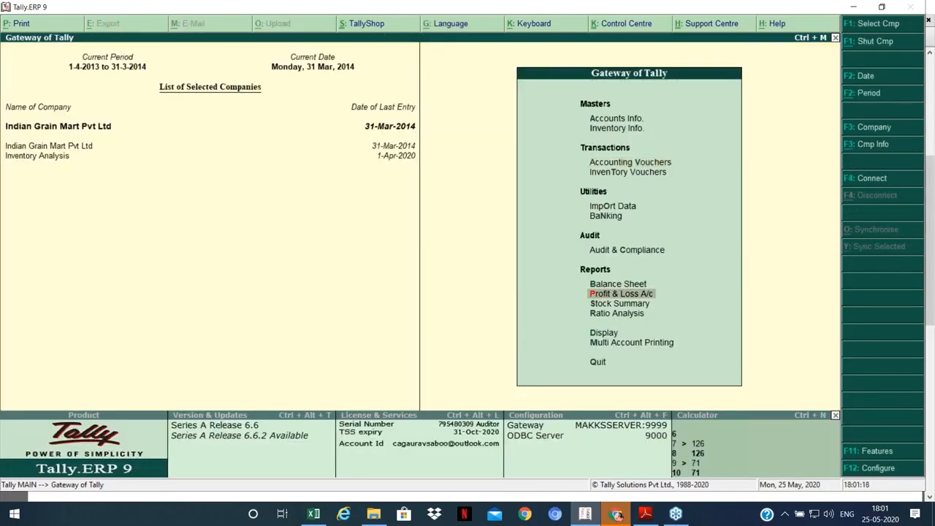
key(Down)
key(Down)
key(Down)
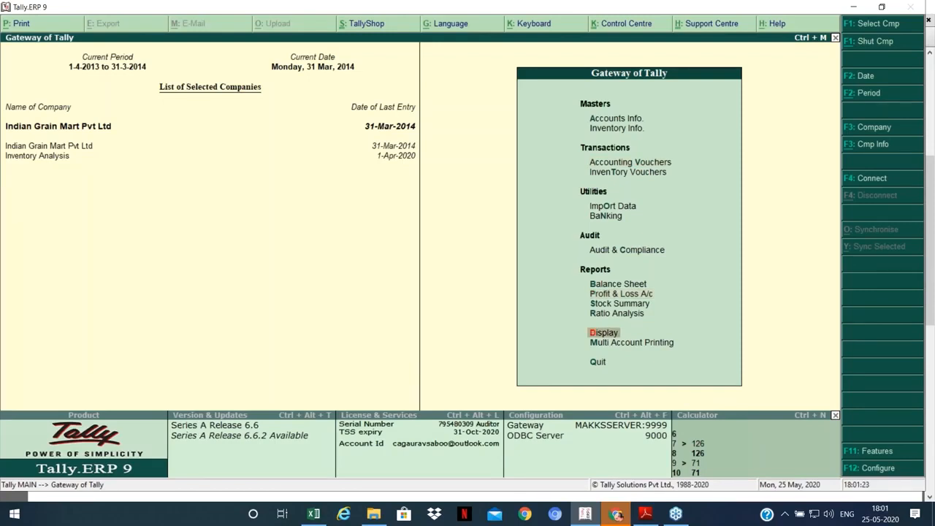
key(Return)
key(a)
key(Down)
key(Down)
key(Down)
key(Down)
key(Down)
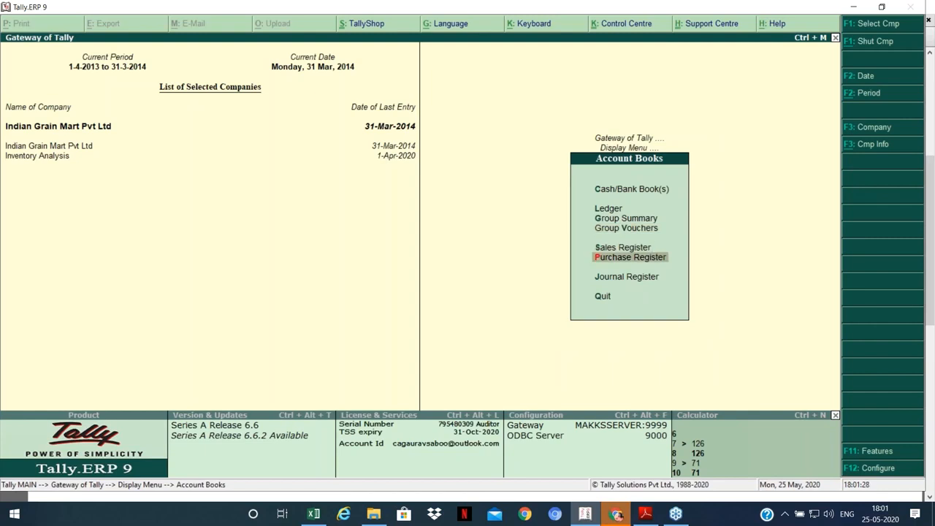
key(Return)
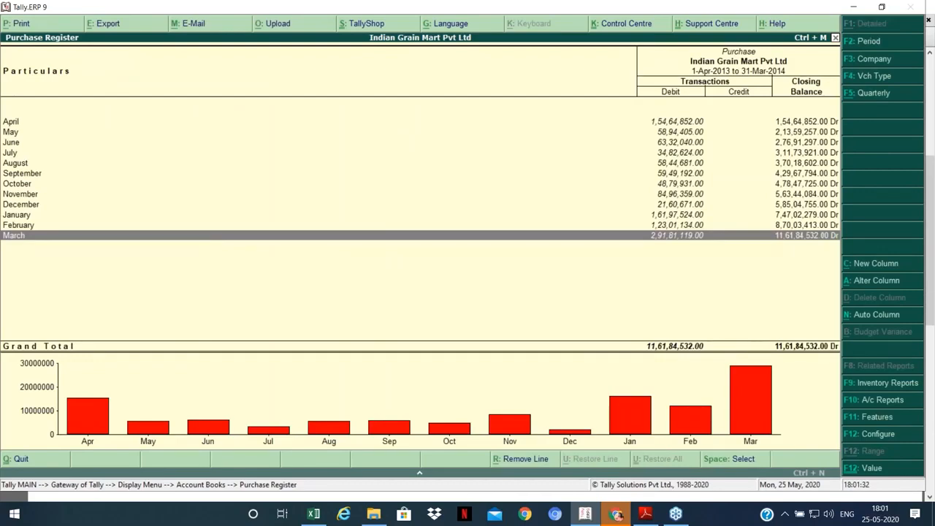
key(Return)
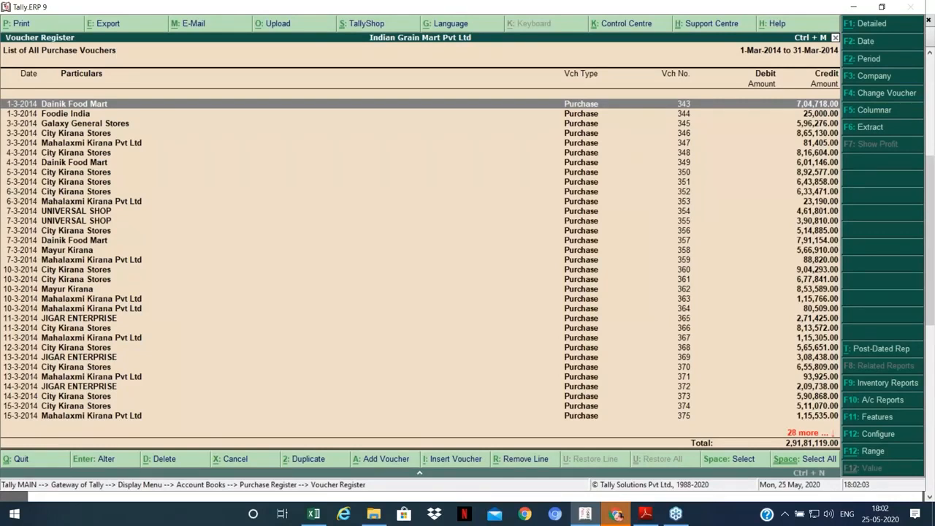
key(Escape)
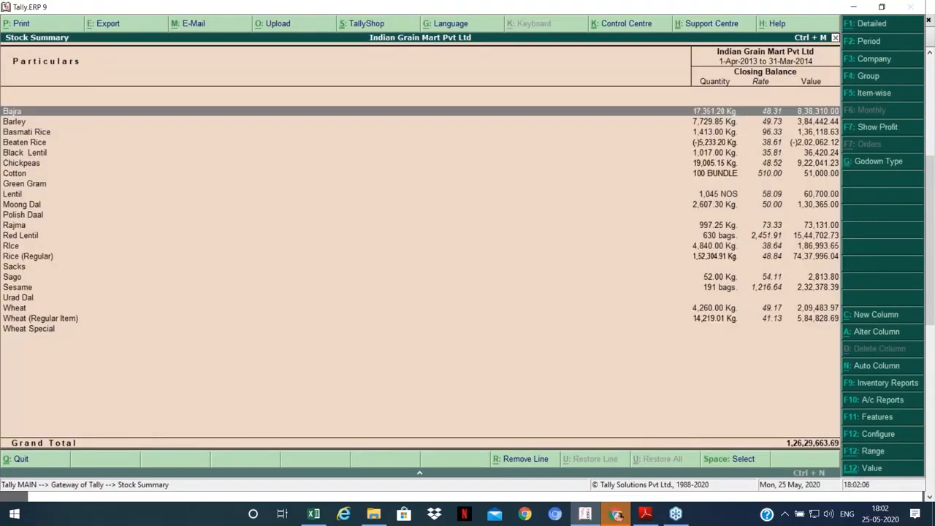
Step: Add opening, inwards and outwards columns to the Stock Summary, then close it
key(F12)
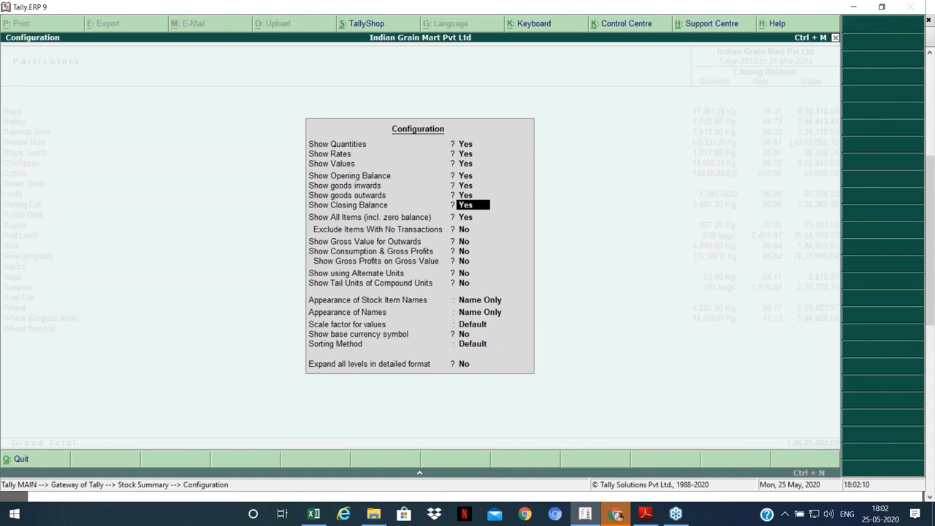
key(ctrl+a)
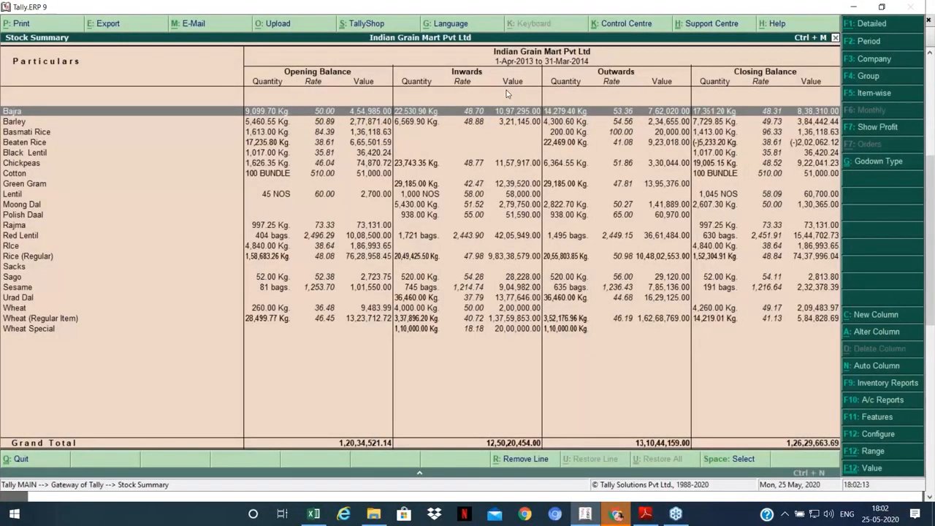
key(Escape)
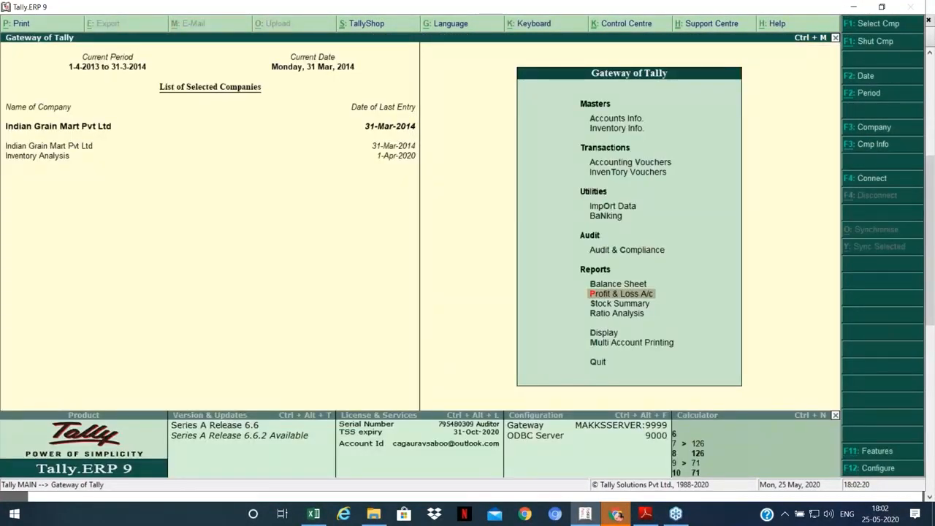
key(Return)
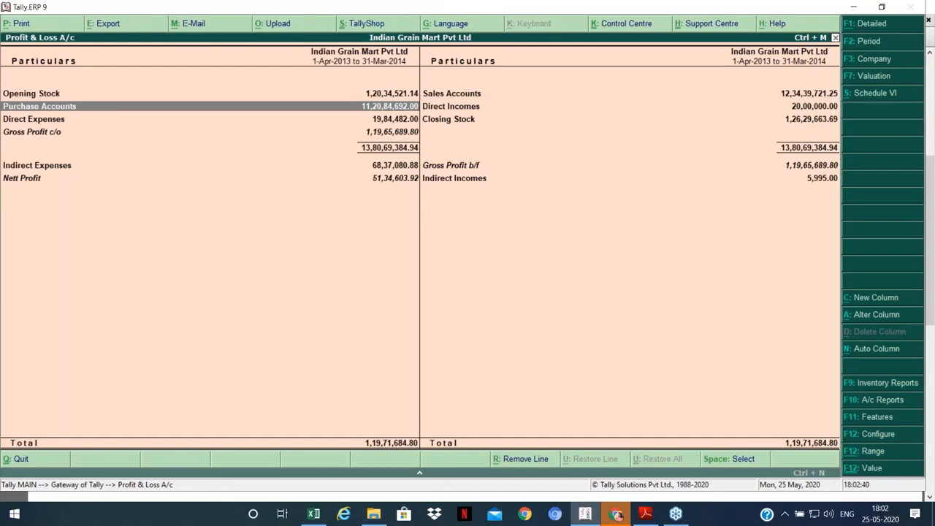
key(Escape)
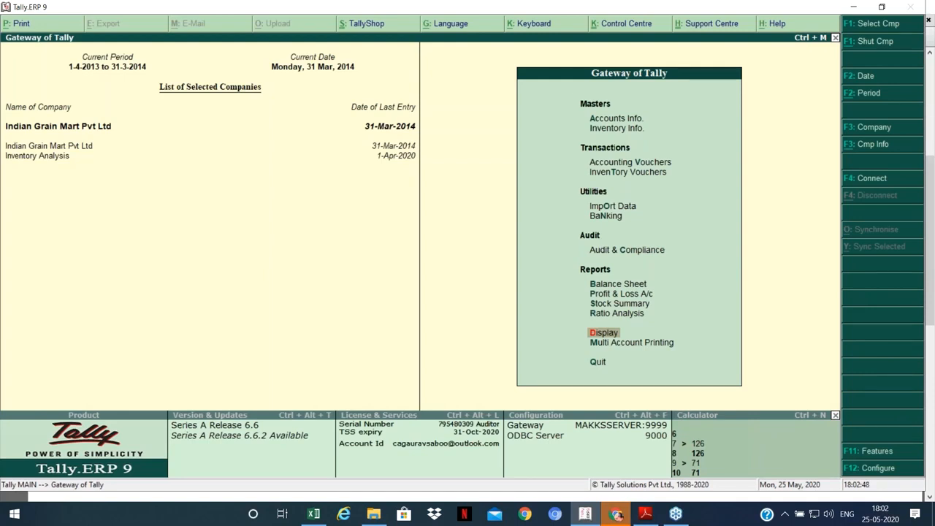
Step: Open the 2013–14 Purchase Register and drill into March's 2,91,81,119.00 of vouchers
key(Return)
key(s)
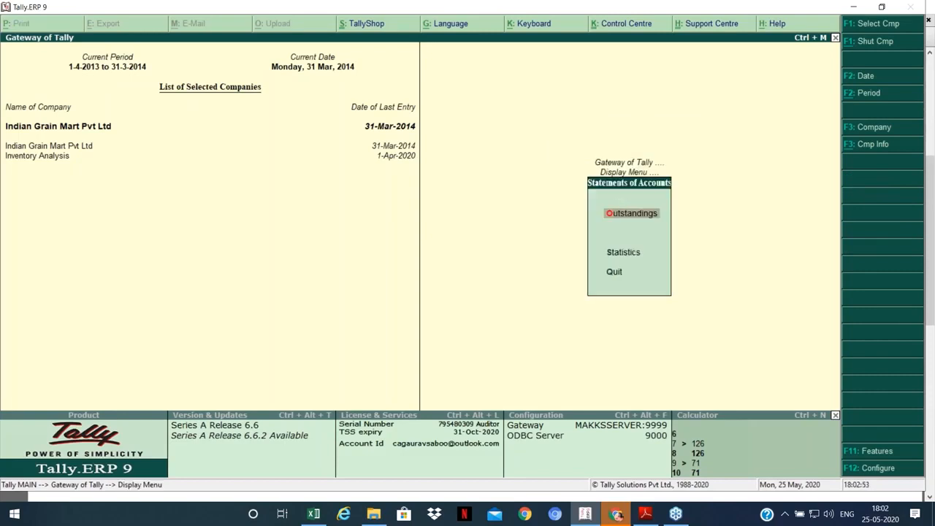
key(Down)
key(Escape)
key(a)
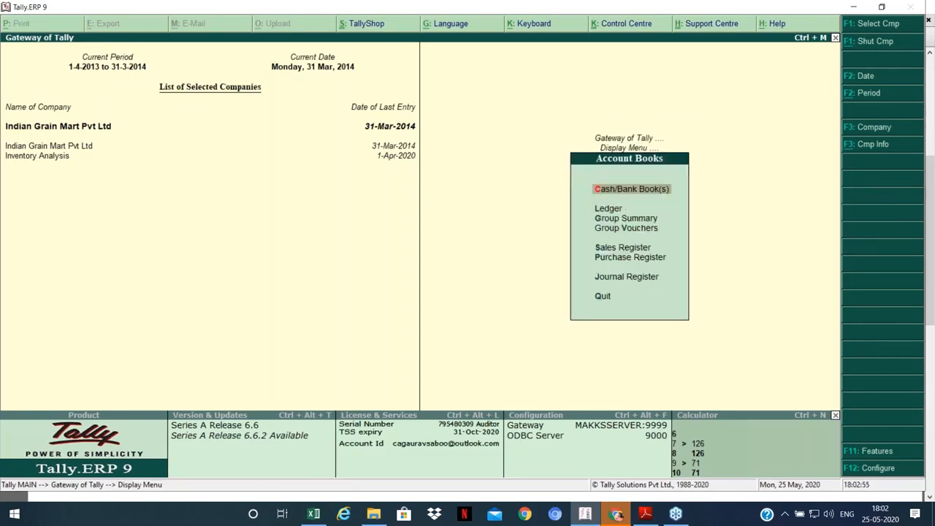
key(Down)
key(Down)
key(Down)
key(Down)
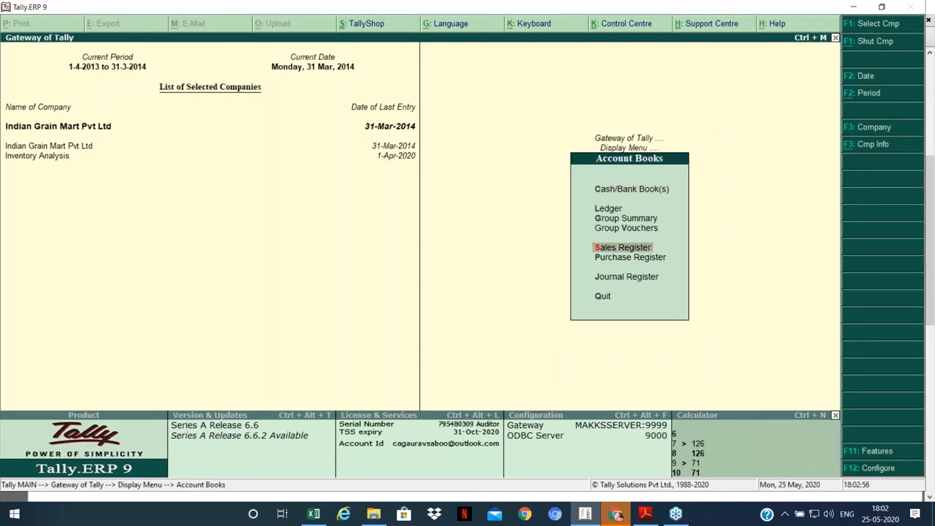
key(p)
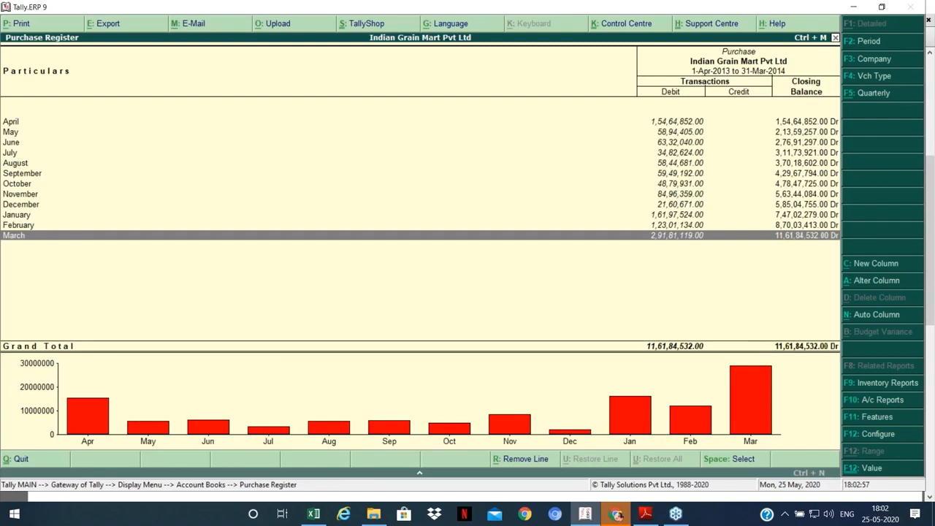
key(Return)
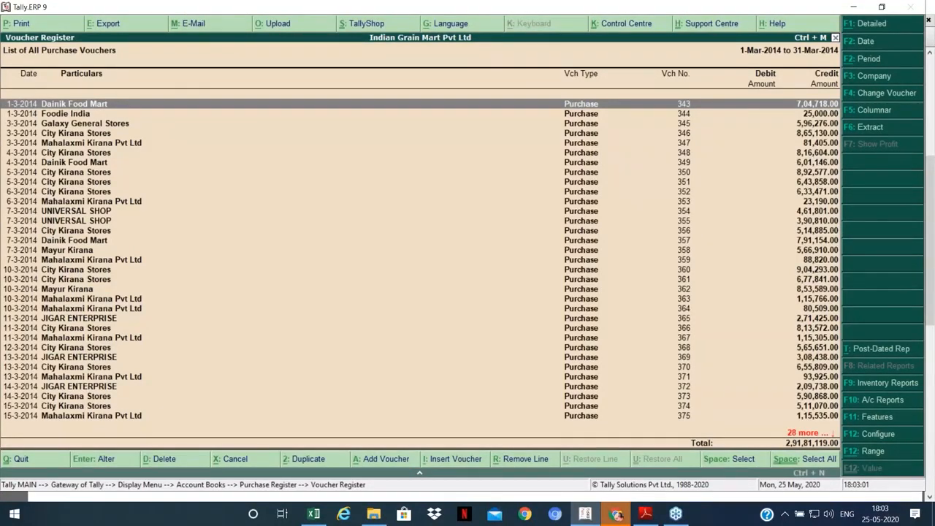
Step: Switch the March voucher register to columnar layout with quantity details shown
click(877, 114)
key(Return)
key(Return)
key(Return)
key(Return)
key(Return)
key(Return)
key(Return)
key(Return)
key(Return)
key(Return)
key(Return)
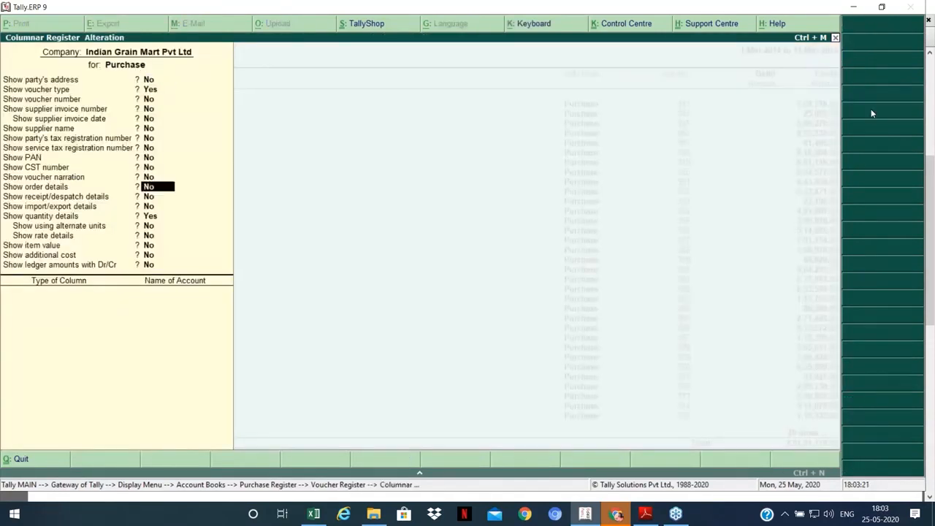
click(154, 217)
key(ctrl+a)
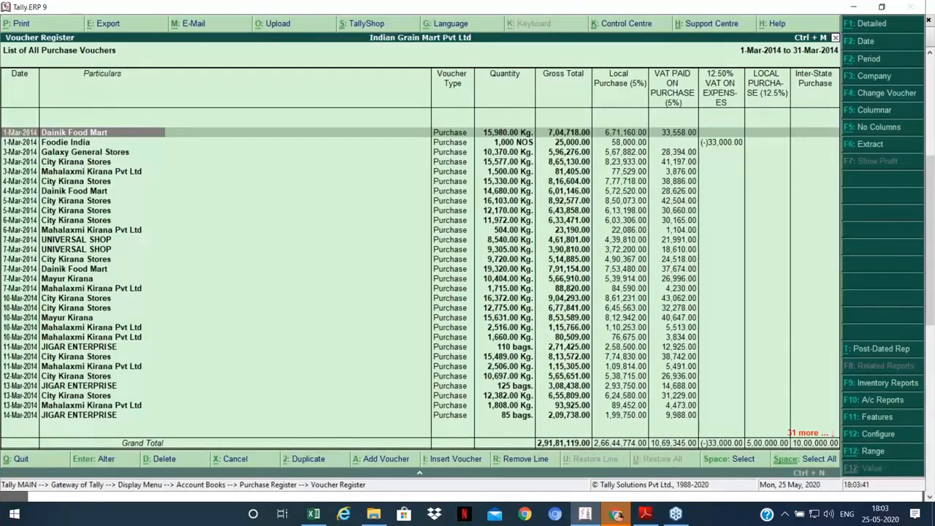
Step: Page down to the last 31-Mar vouchers and mark the Foodie India and Nagpur entries
key(Page_Down)
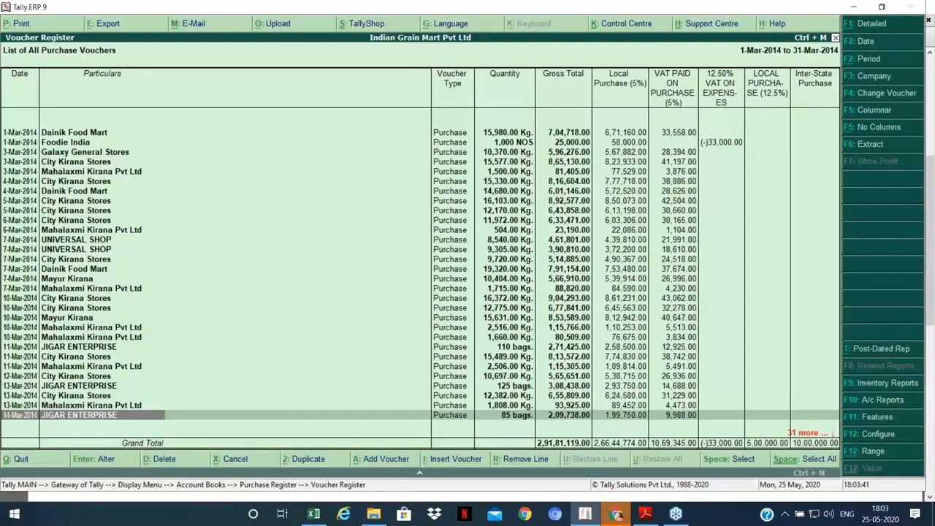
key(Page_Down)
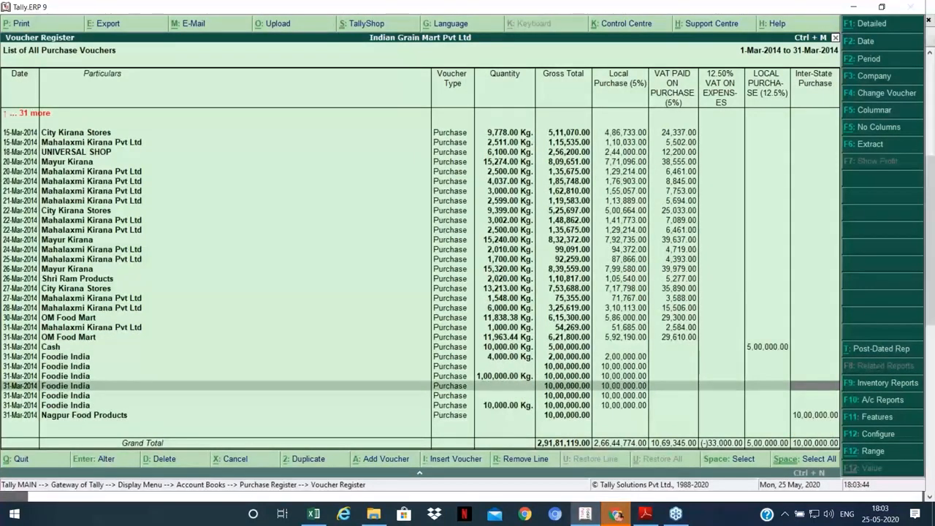
key(Up)
key(Up)
key(space)
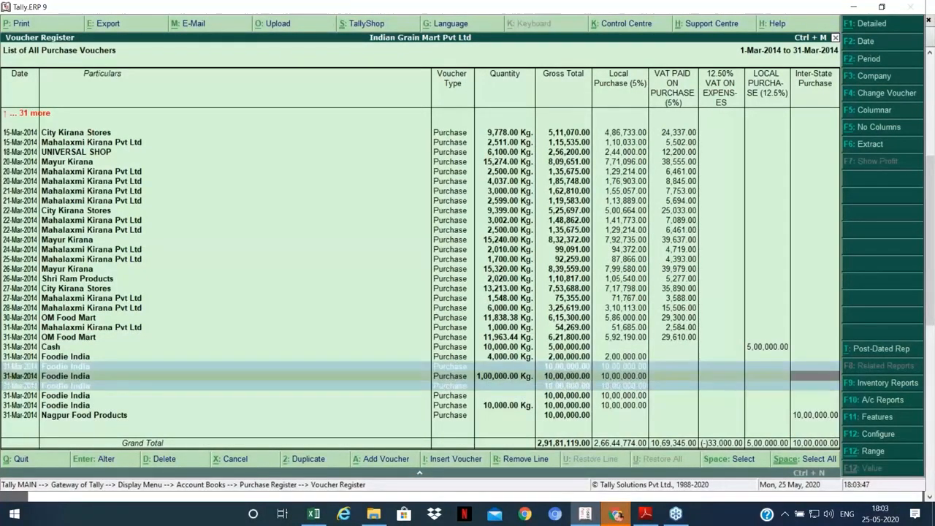
key(Down)
key(space)
key(space)
key(Down)
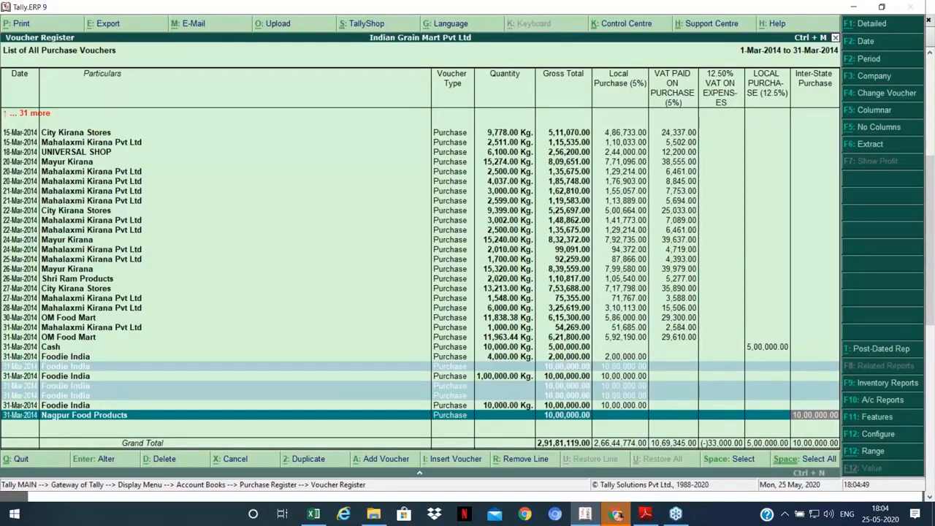
Step: Remove the Nagpur Food Products voucher line, return to the Purchase Register, and switch to the PDF
key(alt+r)
key(Up)
key(Up)
key(Up)
key(Up)
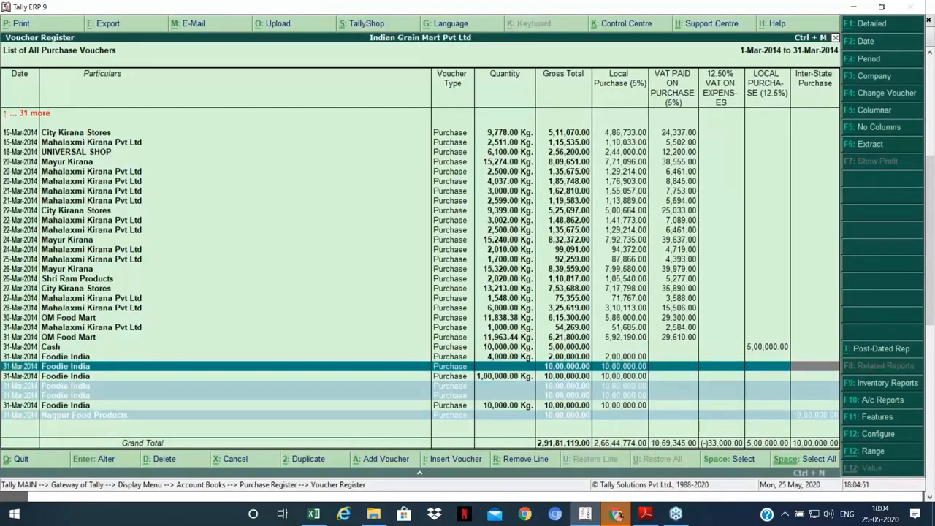
key(Escape)
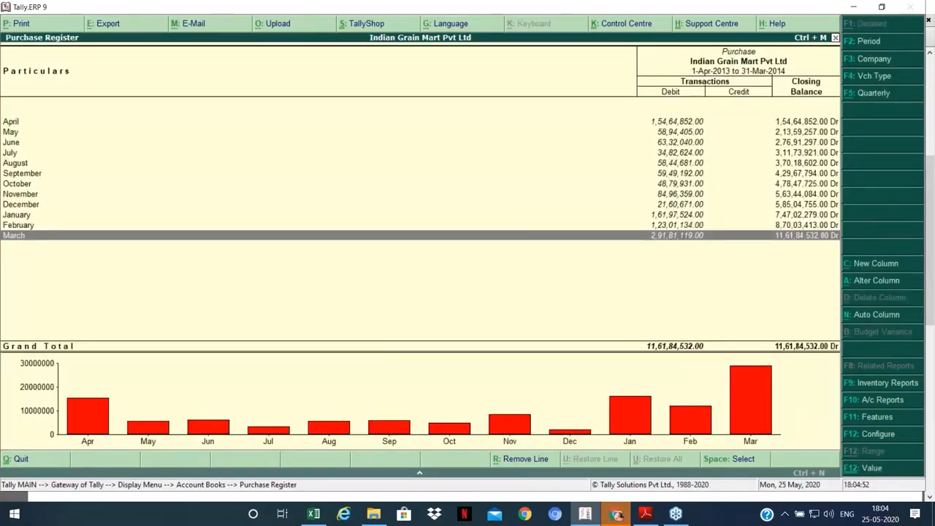
key(alt+Tab)
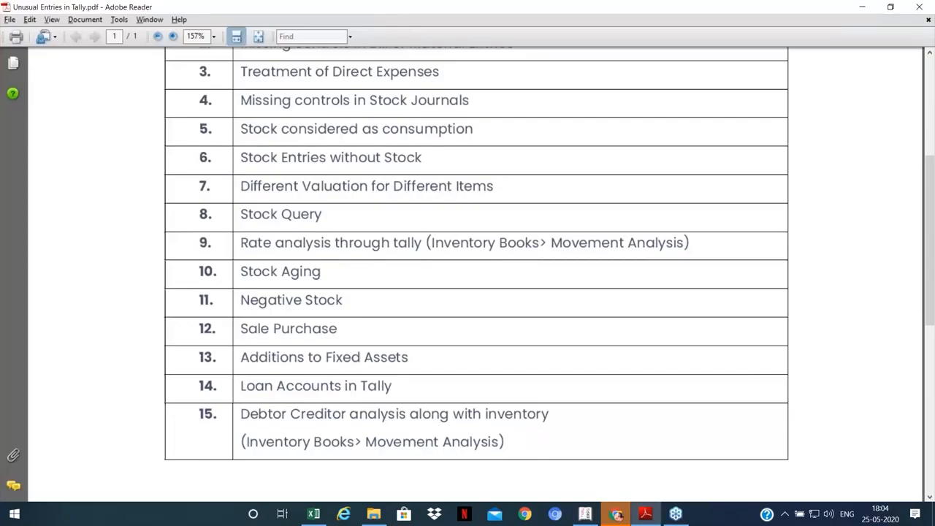
Step: Scroll through the 15-topic Unusual Entries in Tally checklist, then return to Tally
scroll(411, 344, down, 1)
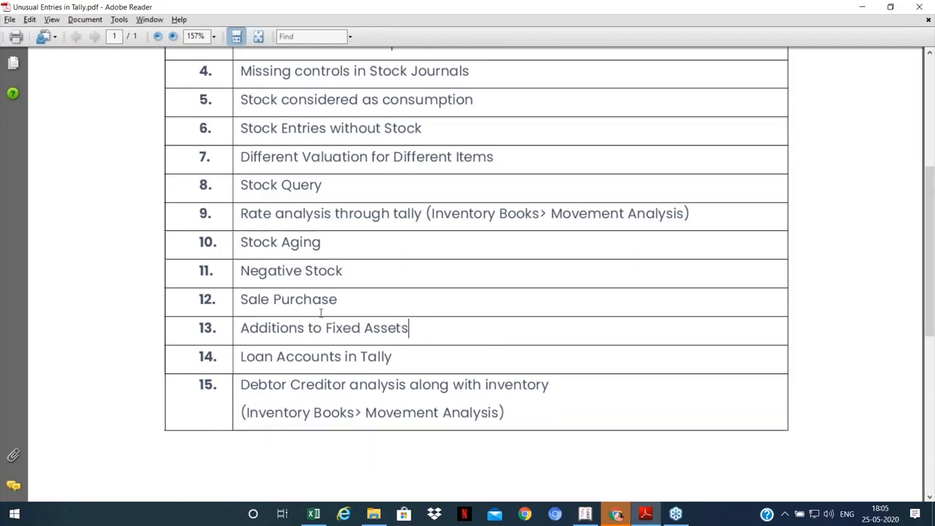
scroll(321, 313, up, 1)
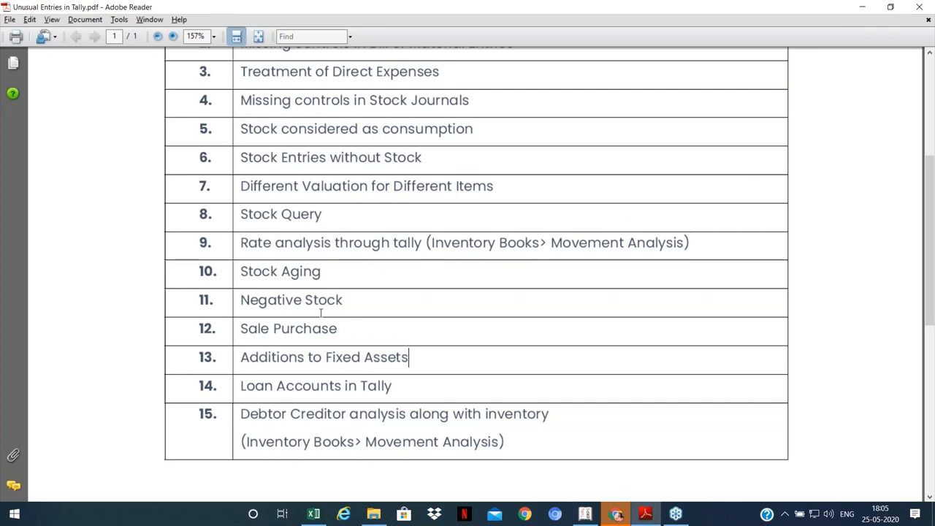
scroll(367, 292, up, 3)
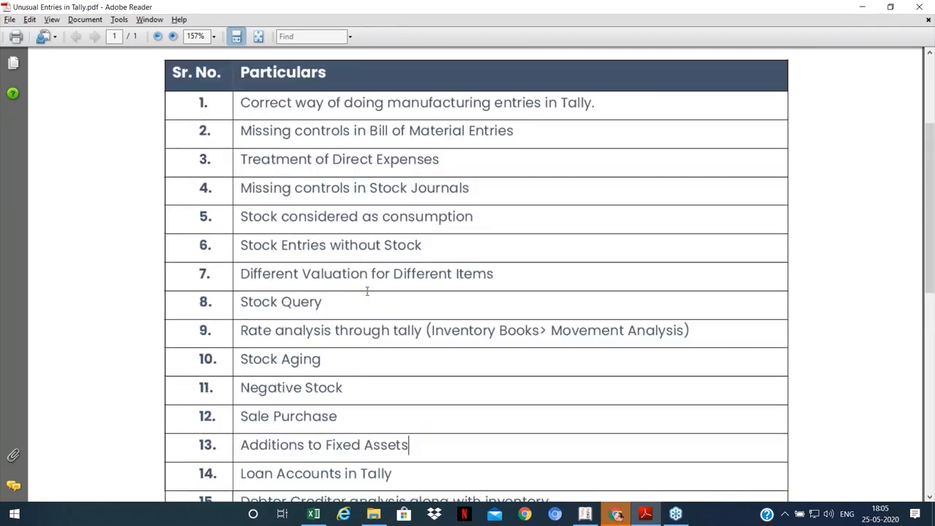
scroll(367, 291, down, 2)
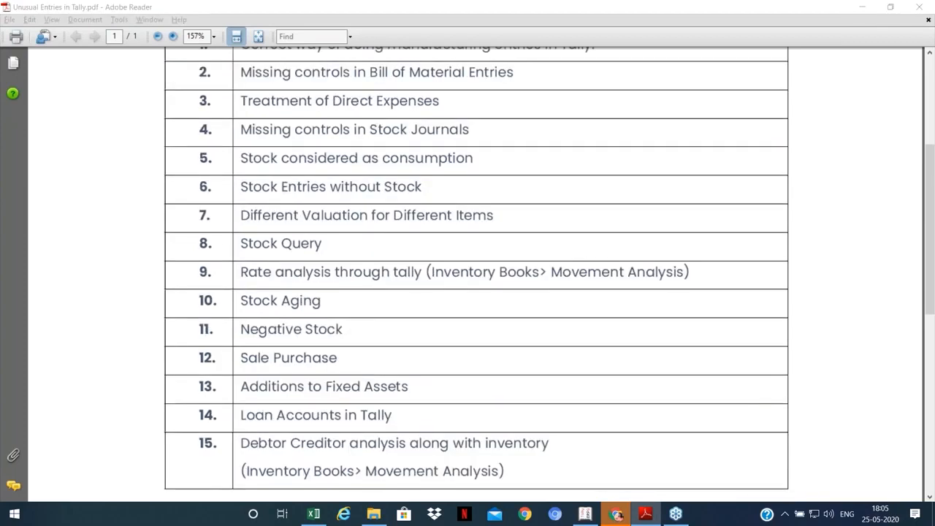
key(alt+Tab)
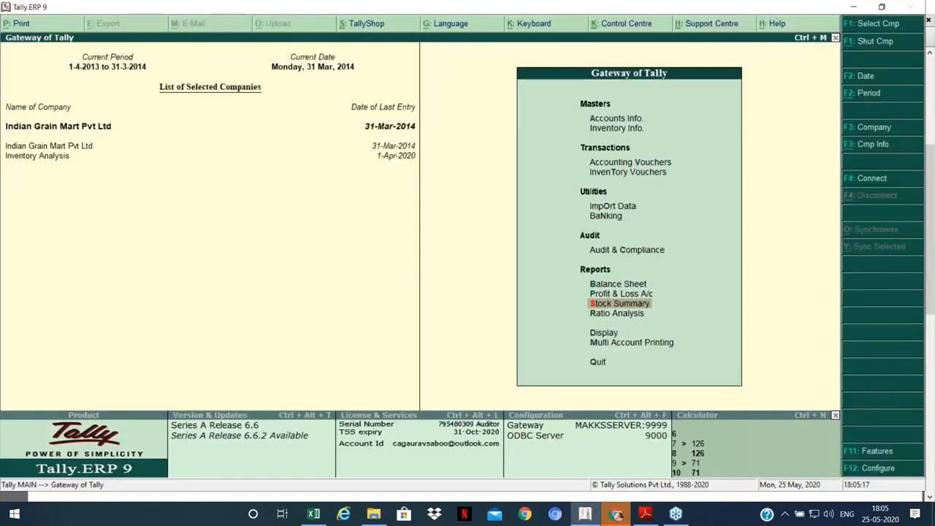
key(b)
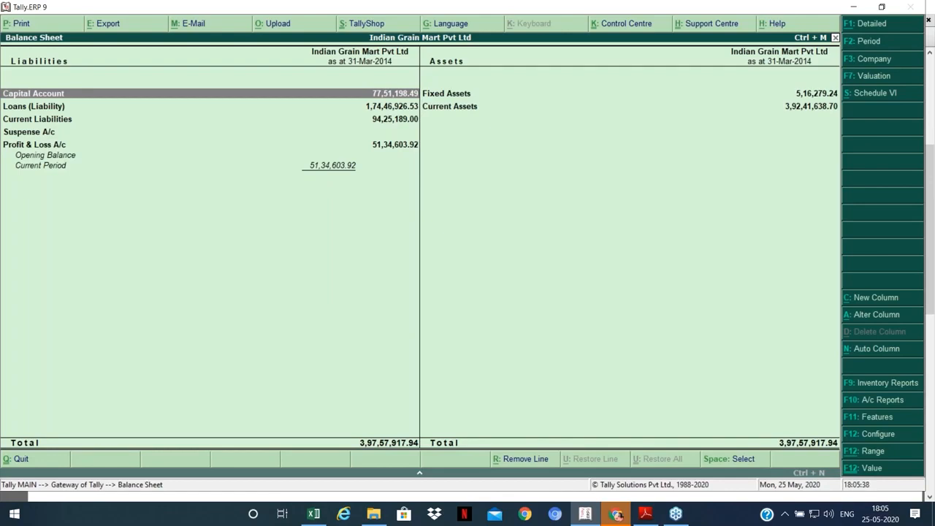
key(Right)
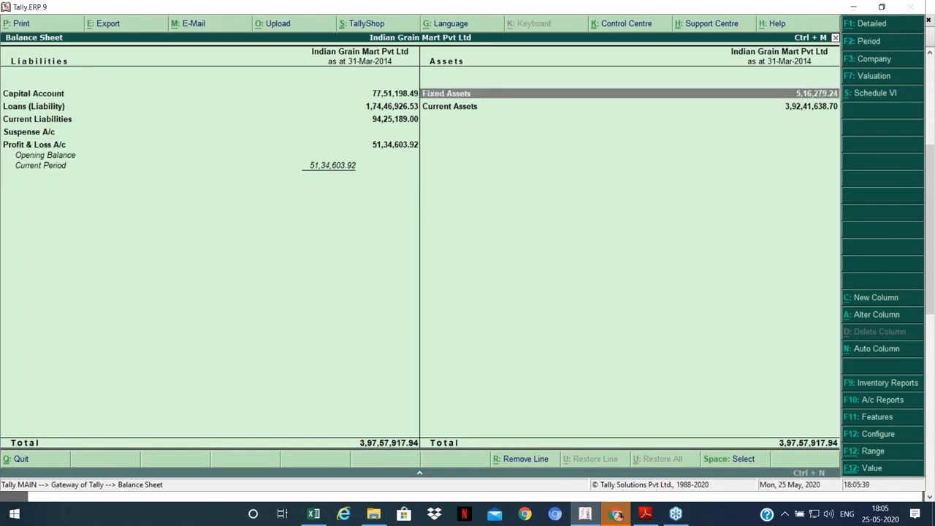
key(Return)
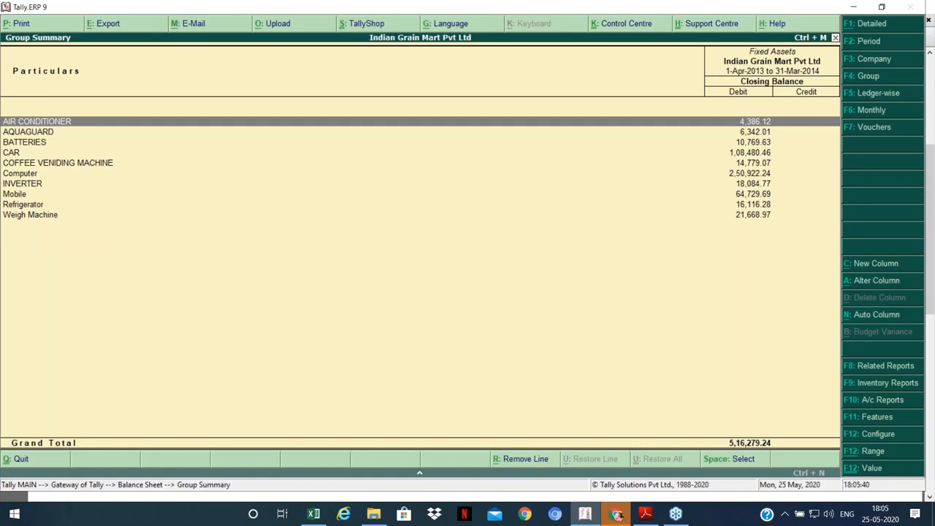
key(alt+F1)
key(Down)
key(Down)
key(Down)
key(Down)
key(Down)
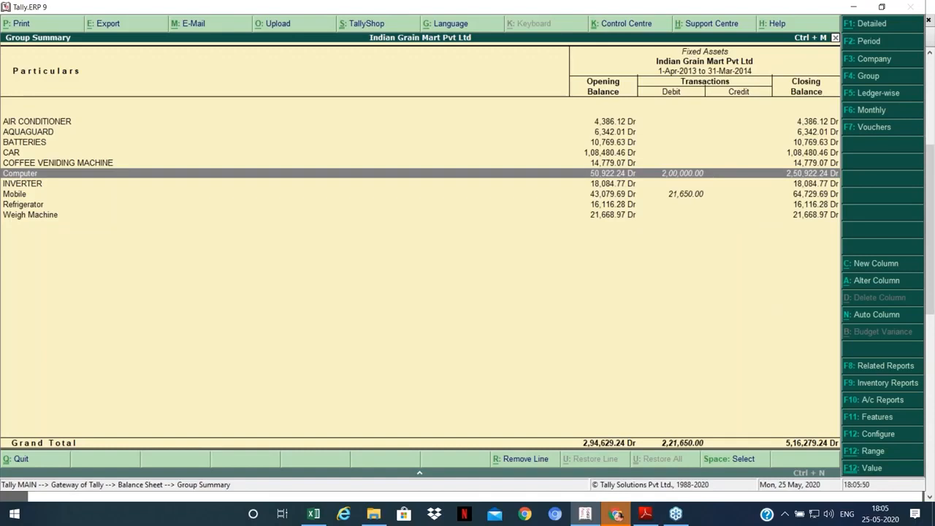
key(Up)
key(Down)
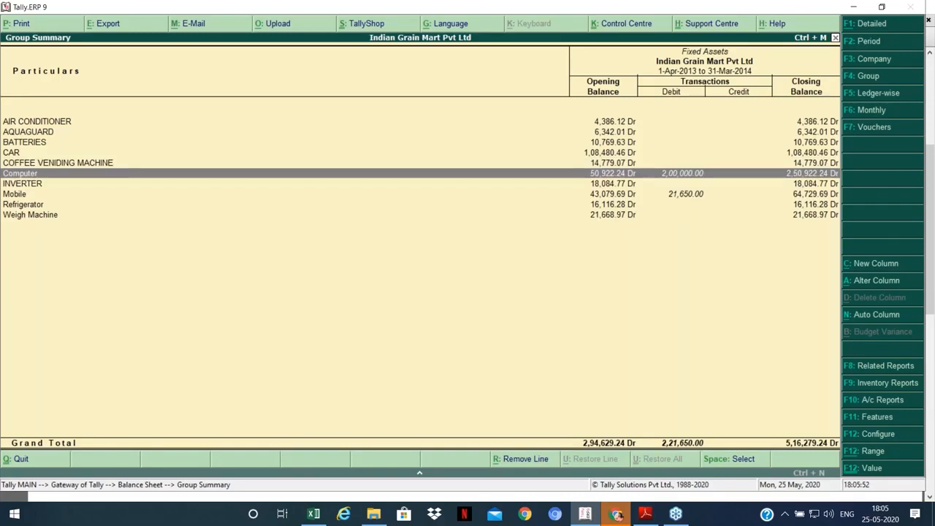
key(Return)
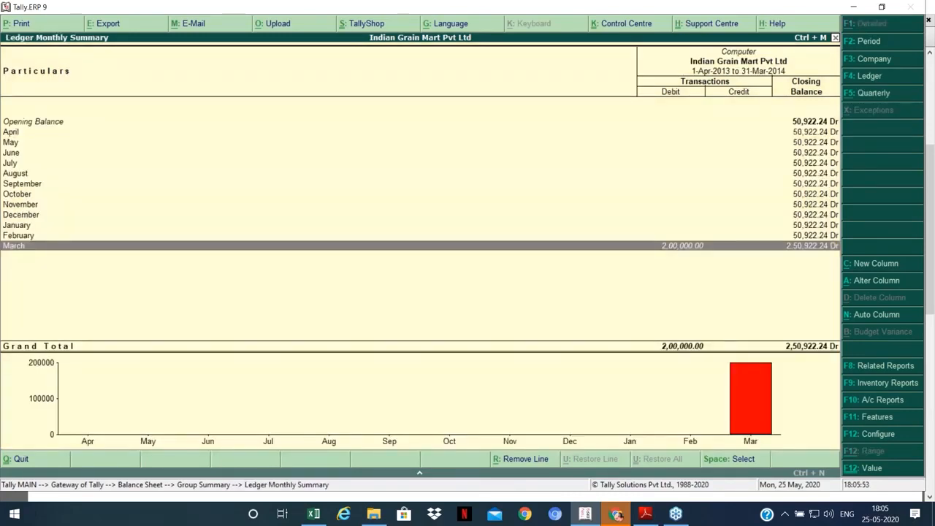
key(Return)
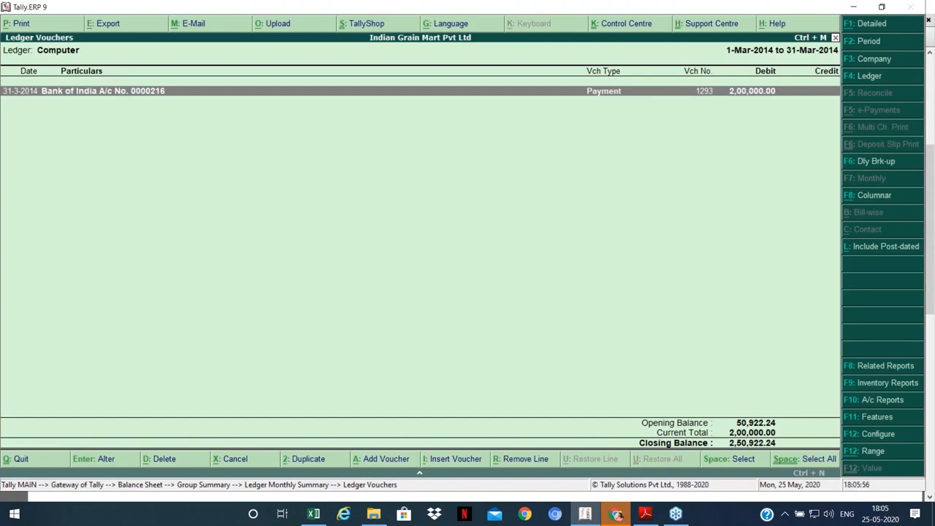
key(Escape)
key(Escape)
key(Down)
key(Return)
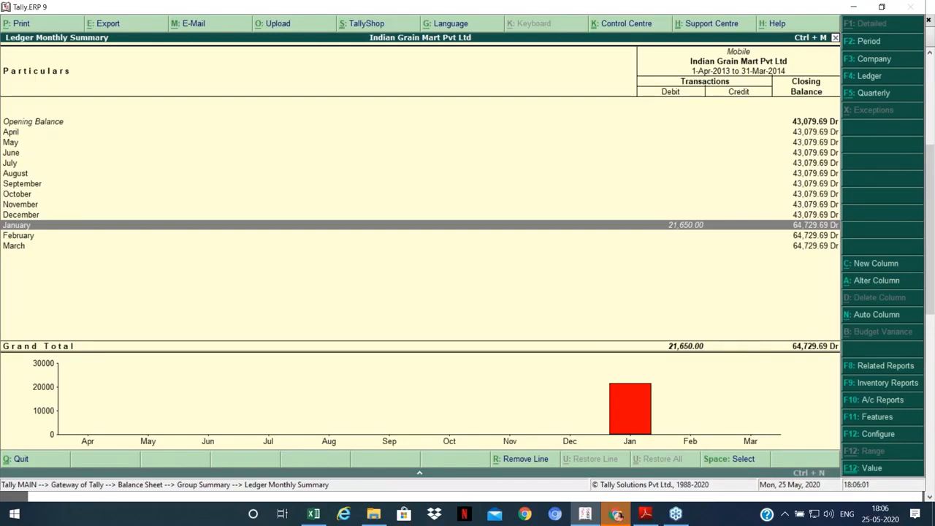
key(Escape)
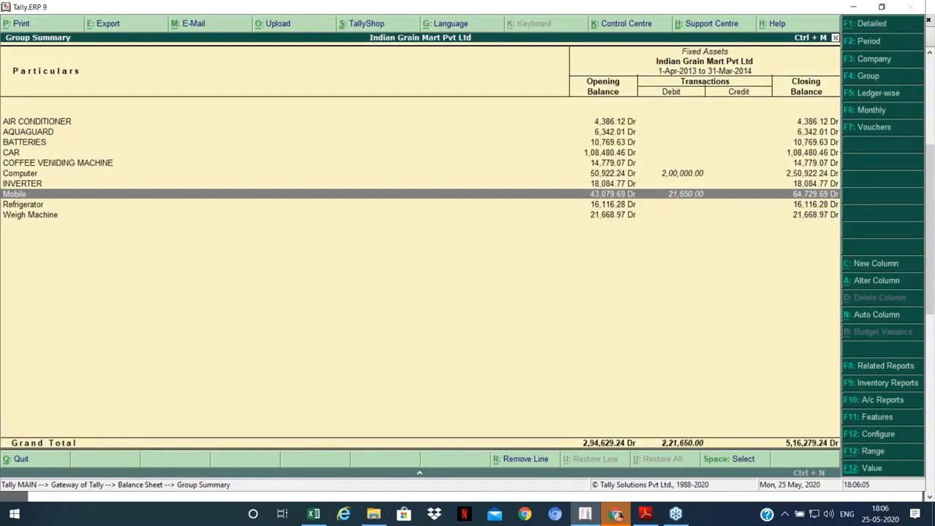
key(Escape)
key(Escape)
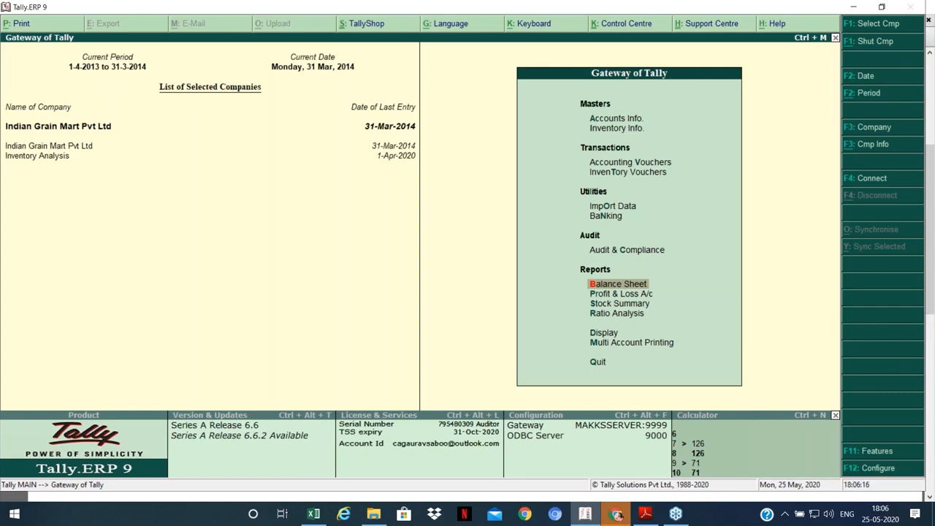
Step: Open Display > Account Books > Group Vouchers and select the Fixed Assets group
key(Down)
key(Down)
key(Down)
key(Down)
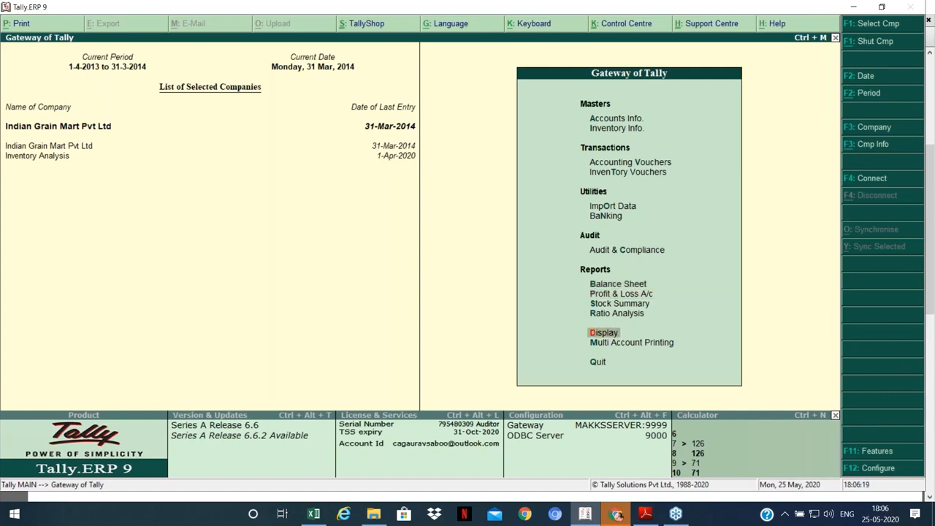
key(Return)
key(Down)
key(Down)
key(Return)
key(Down)
key(Down)
key(Down)
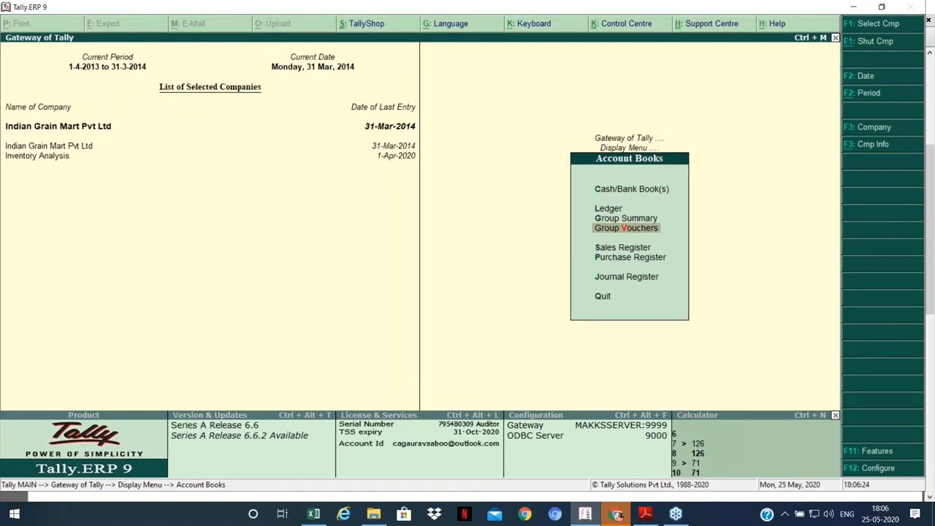
key(Return)
text(Fixed)
key(Return)
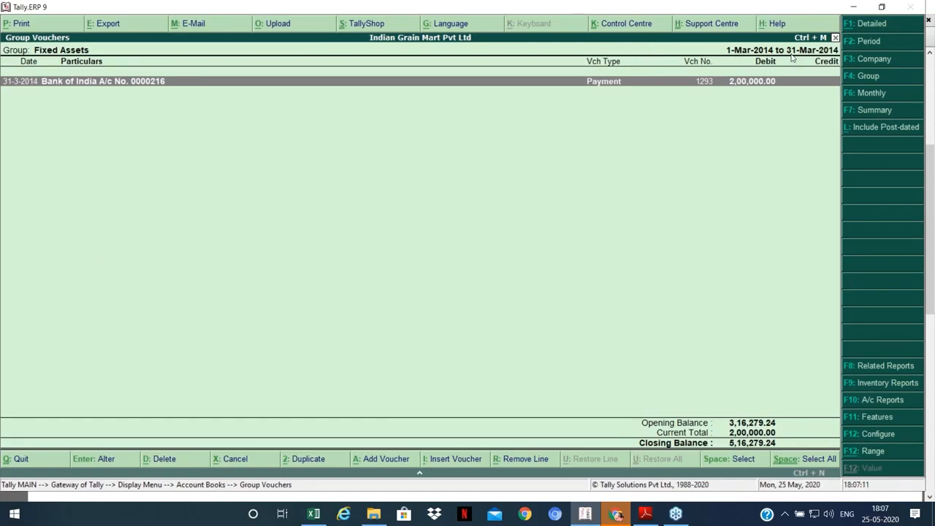
Step: Set the report period to 1-Apr-2013 through 31-Mar-2014
key(F2)
key(Return)
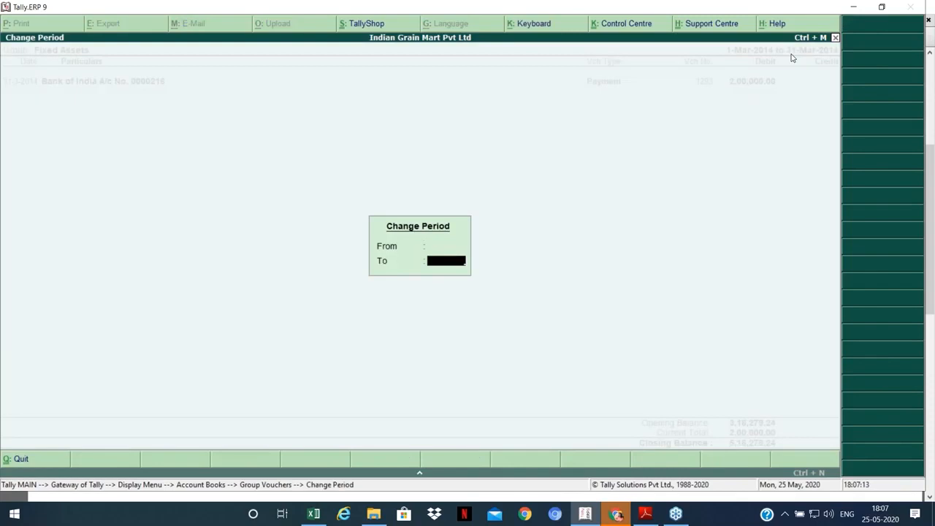
key(Return)
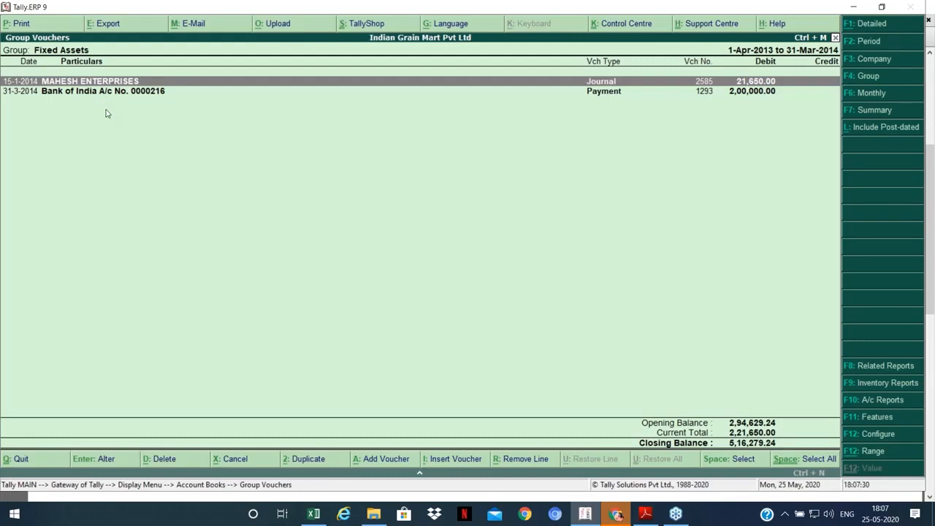
Step: Configure the report in Detailed format with Show All Ledgers Details set to Yes
key(F12)
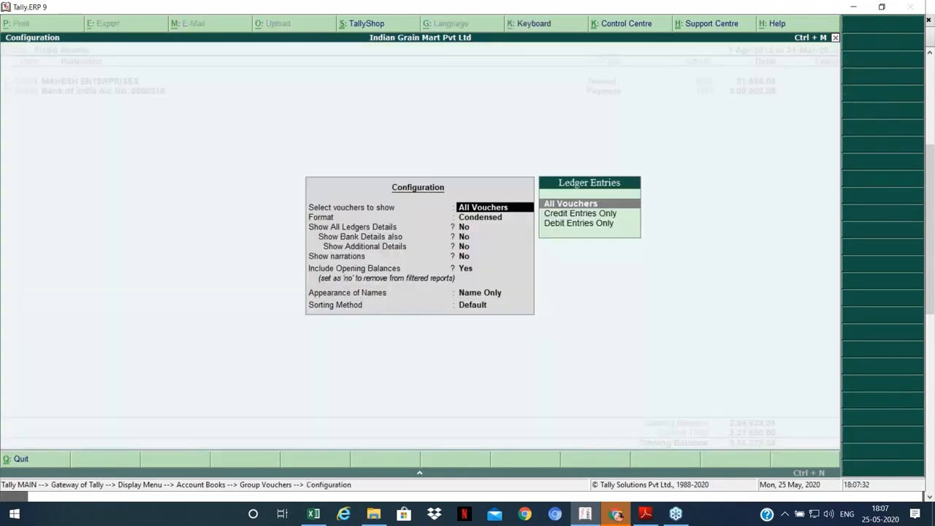
key(Return)
key(Down)
key(Return)
text(y)
key(Return)
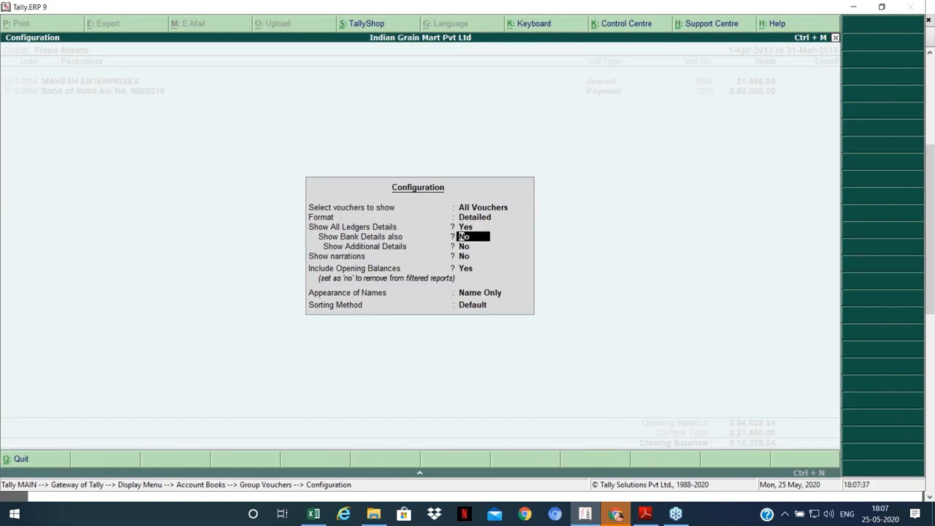
key(ctrl+a)
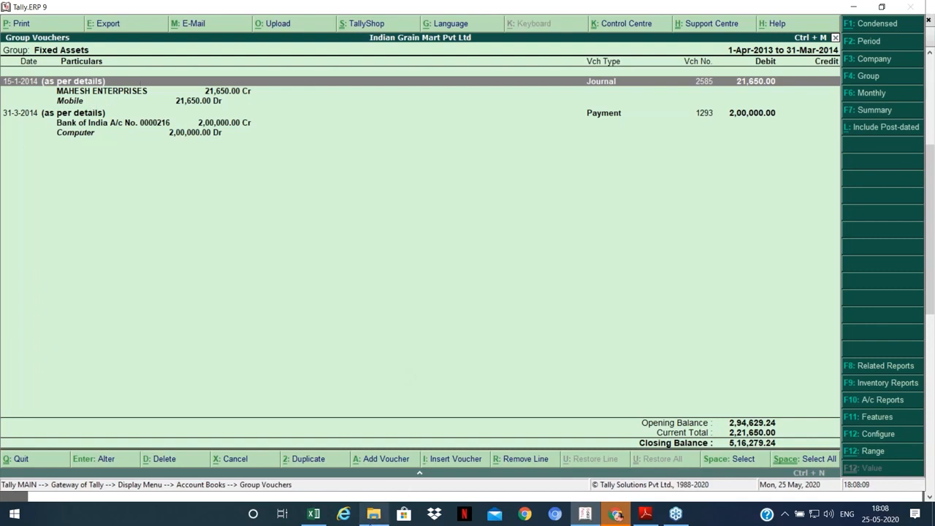
Step: Look up the WIRC Tally folder path in File Explorer, then return to Tally
click(373, 515)
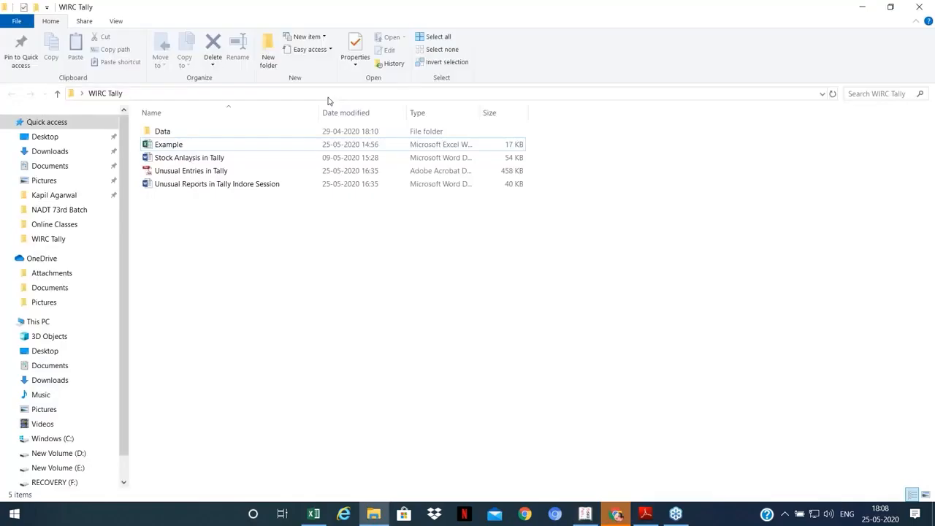
click(328, 94)
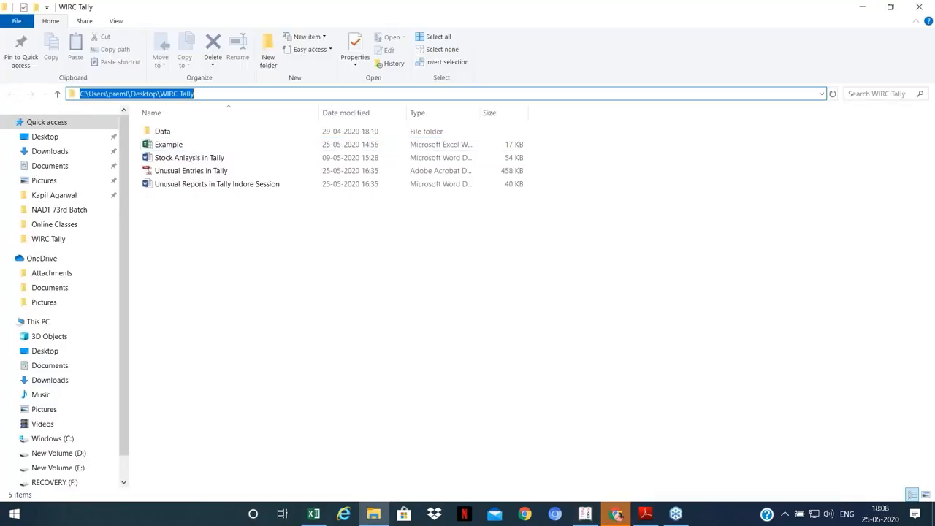
key(alt+Tab)
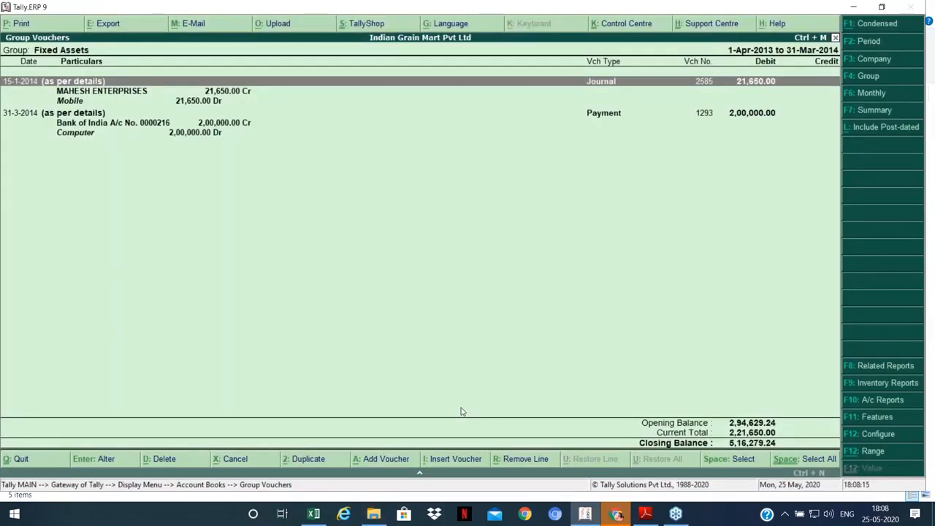
Step: Export the report to Excel as 'Fixed Assets' in the WIRC Tally folder
key(alt+e)
key(ctrl+alt+v)
key(Return)
text(Fixed Assets)
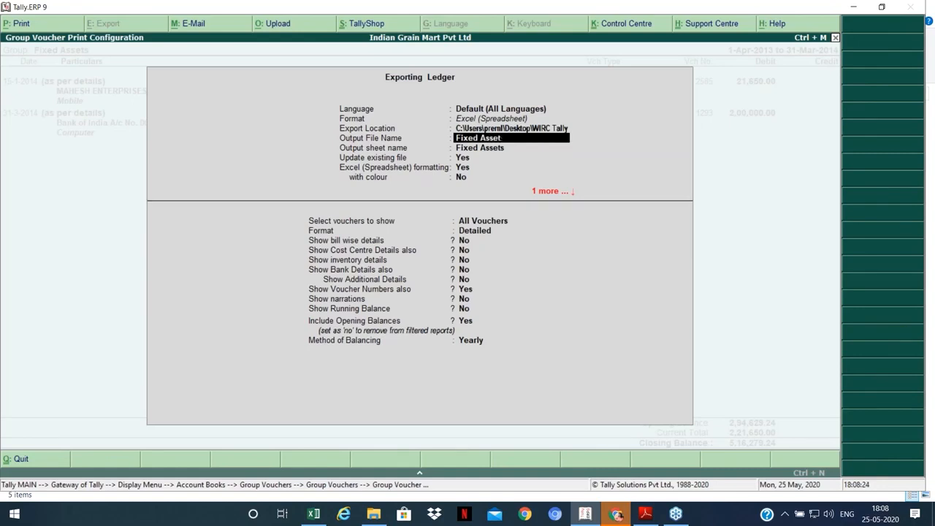
key(Return)
key(ctrl+a)
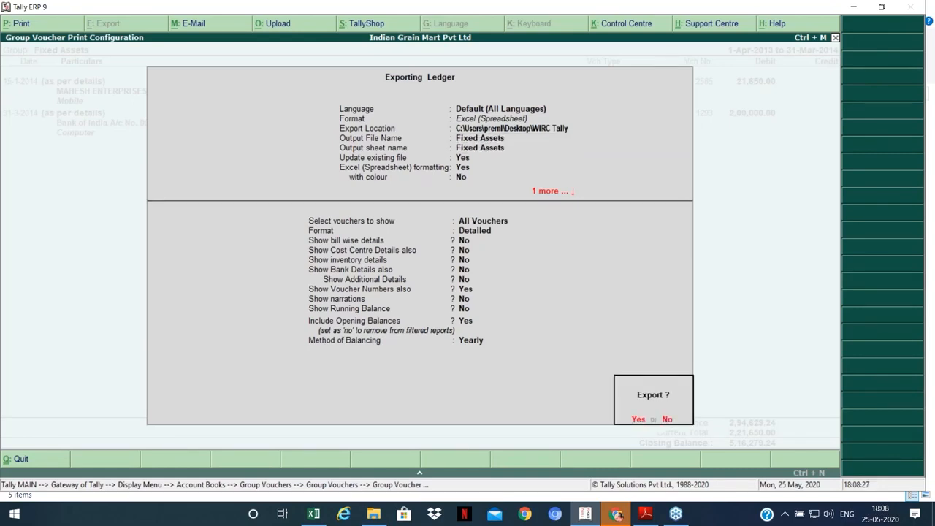
key(Return)
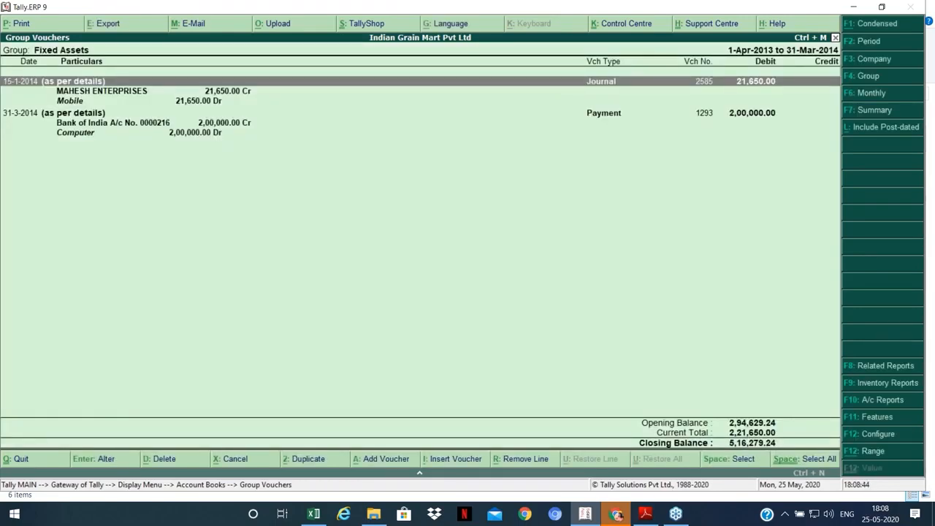
Step: Find the exported Fixed Assets file in the WIRC Tally folder and open it in Excel
click(382, 515)
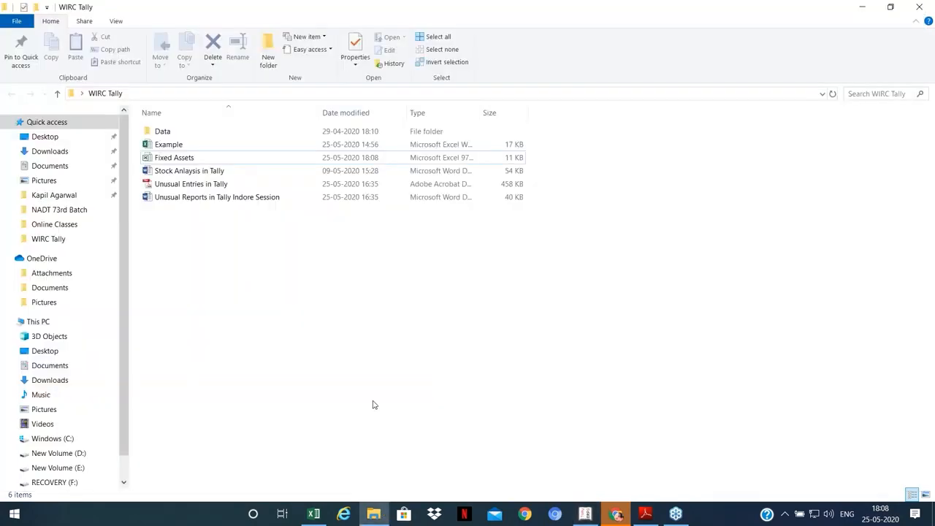
click(374, 514)
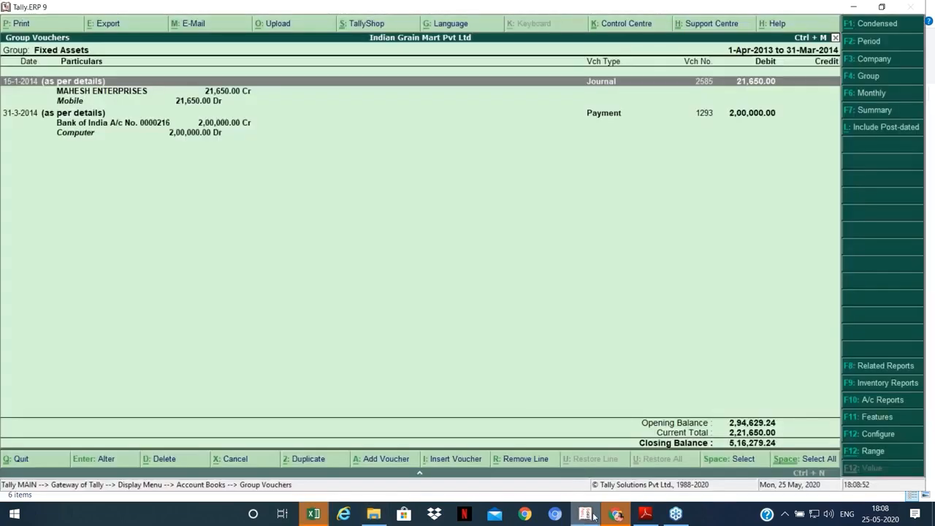
click(386, 517)
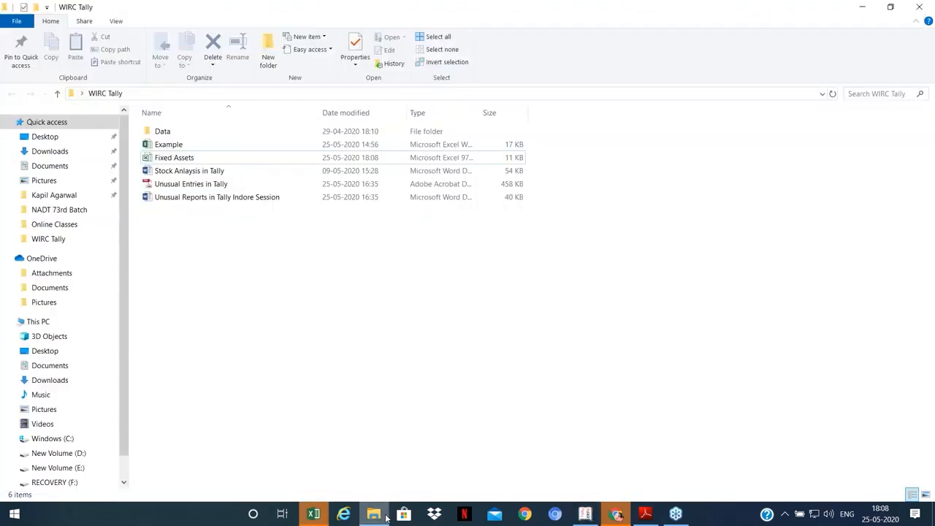
key(F2)
text(Reports)
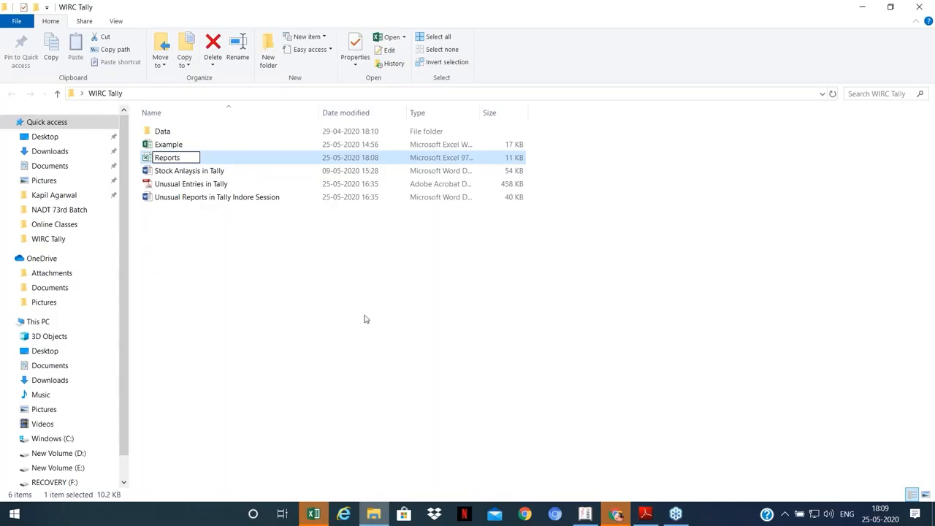
click(315, 513)
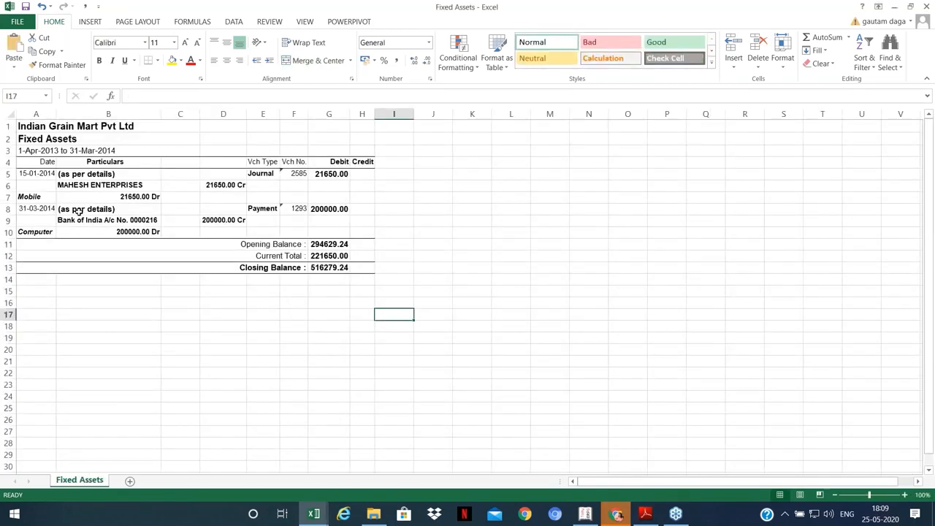
Step: Review the exported Fixed Assets sheet, closing balance 516279.24, then close the workbook
click(81, 175)
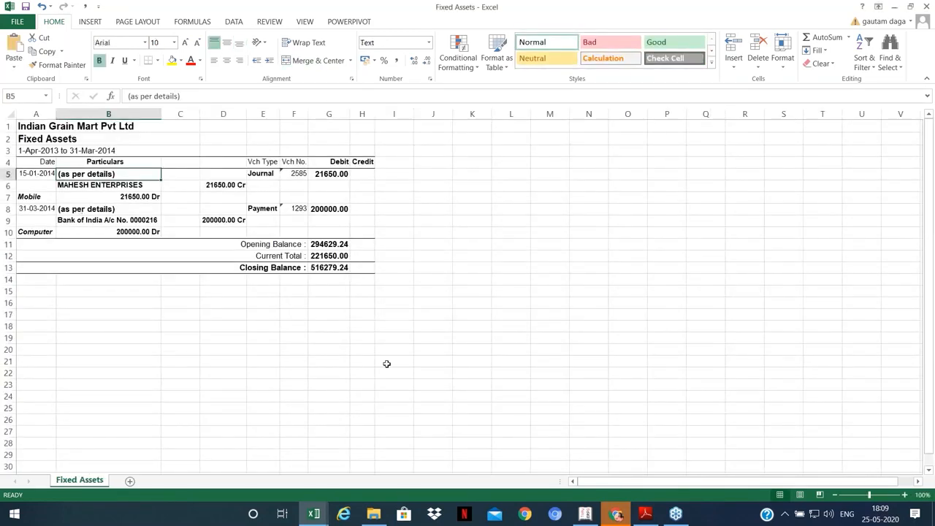
click(432, 361)
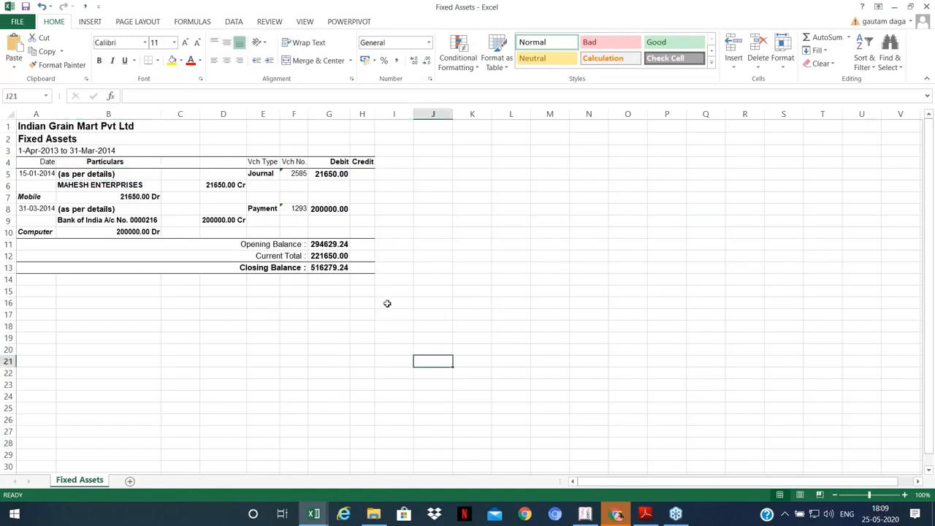
click(929, 5)
Step: Return to Tally and close the List of Groups to reach the Account Books menu
click(321, 516)
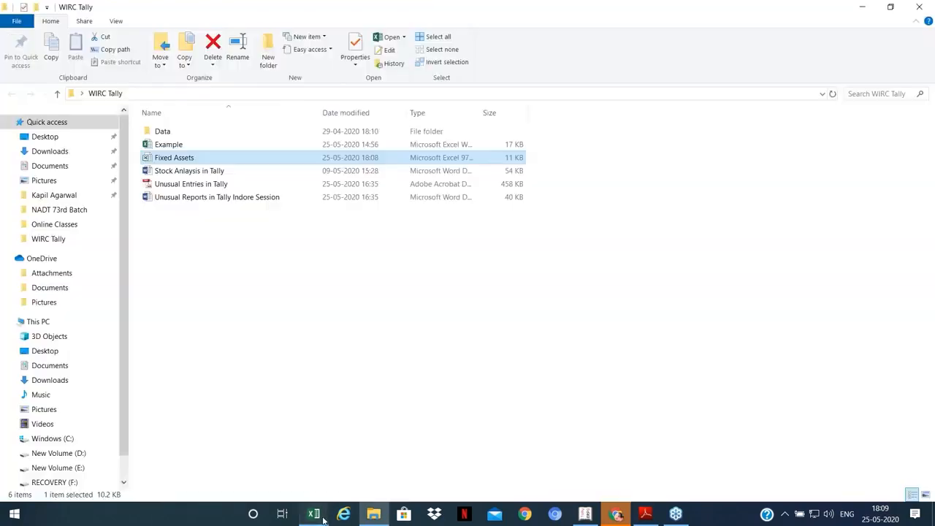
click(323, 517)
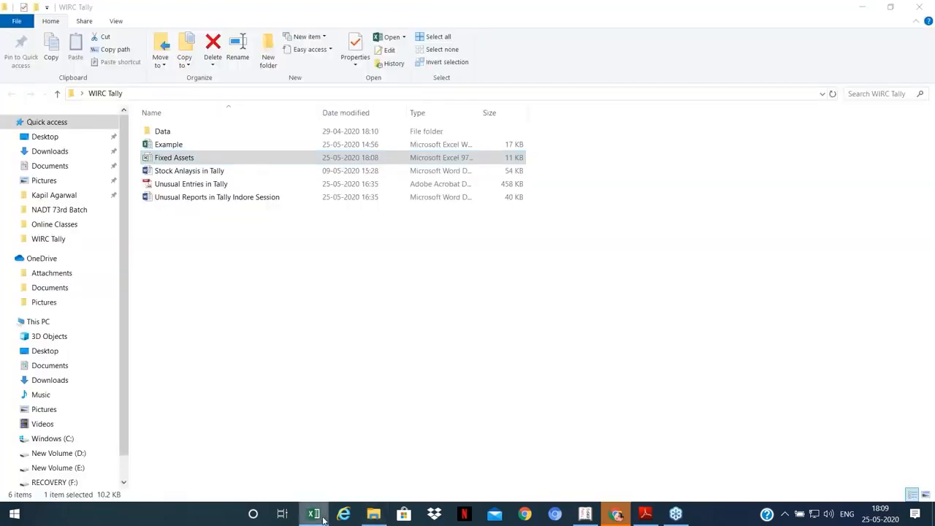
click(588, 517)
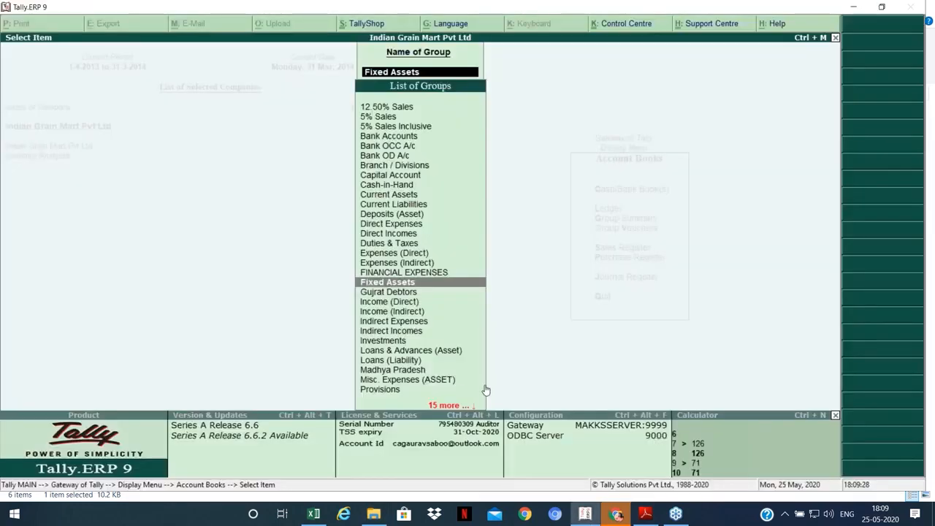
key(Escape)
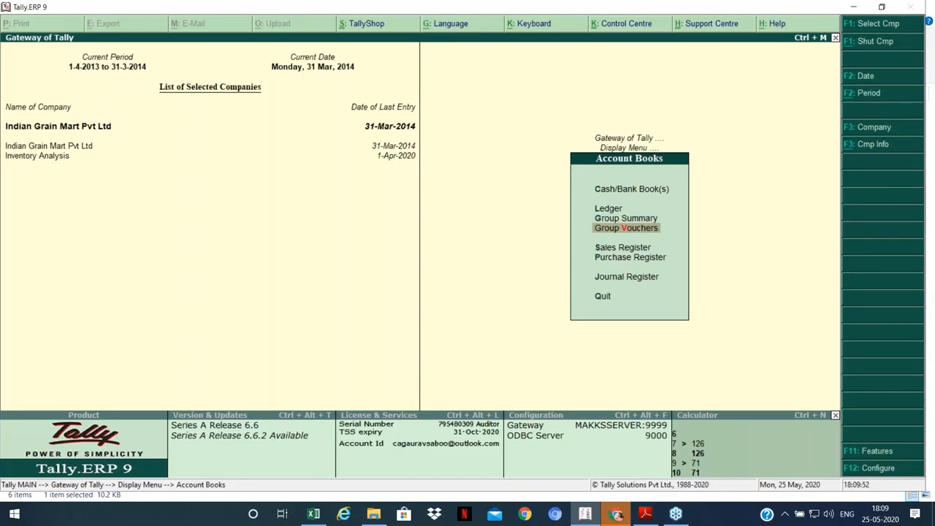
Step: Open Group Vouchers for the Cash-in-Hand group and bring up Change Period
key(Up)
key(Down)
key(Return)
text(Cash)
key(Return)
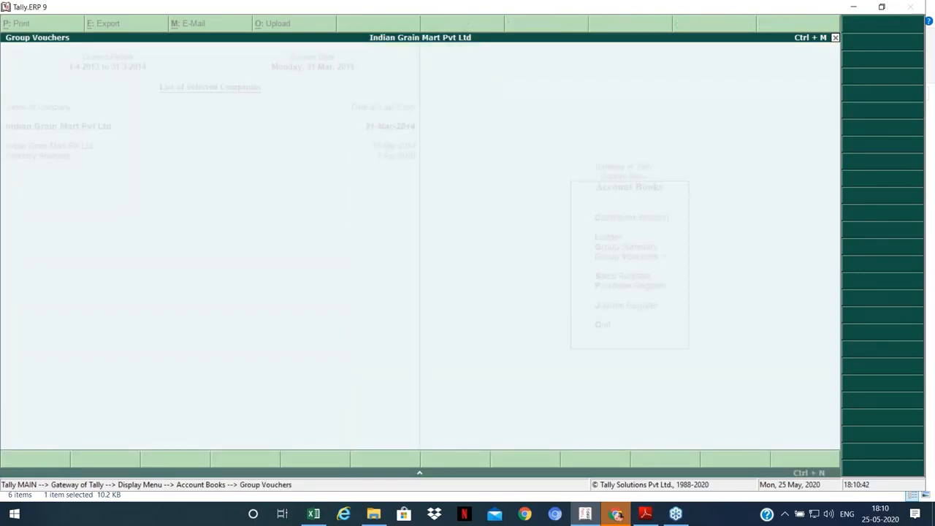
key(F2)
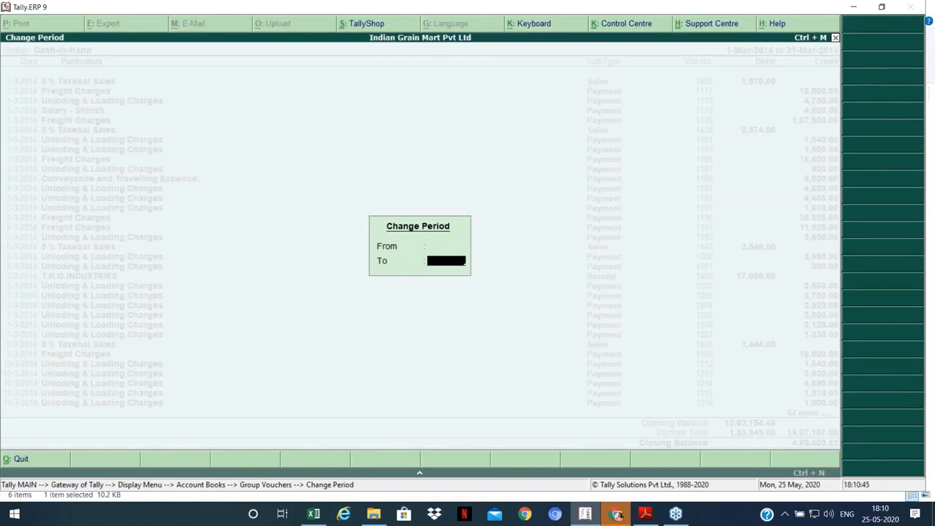
Step: Accept the 1-Apr-2013 to 31-Mar-2014 period for the Cash-in-Hand vouchers
key(Return)
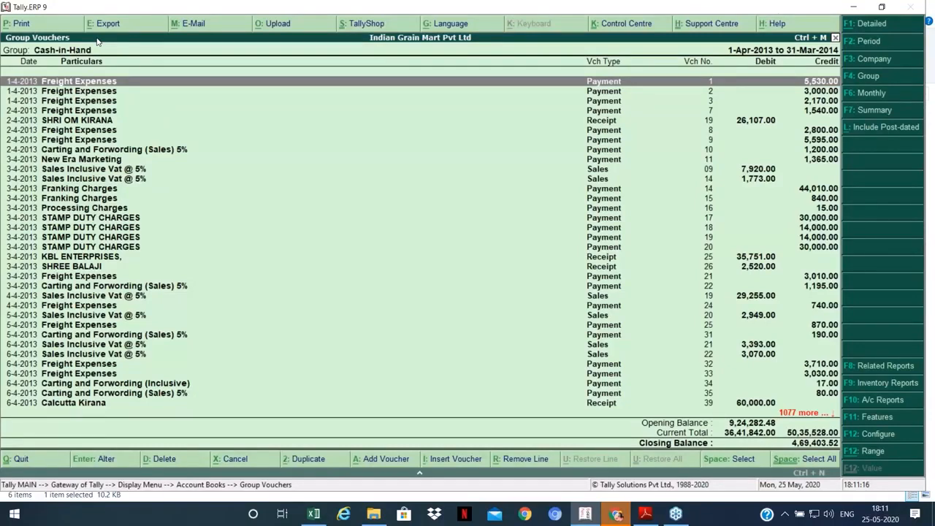
Step: Filter the Cash-in-Hand vouchers to voucher type names containing 'payment'
key(alt+F12)
key(Return)
text(v)
key(Down)
key(Down)
key(Down)
key(Down)
key(Return)
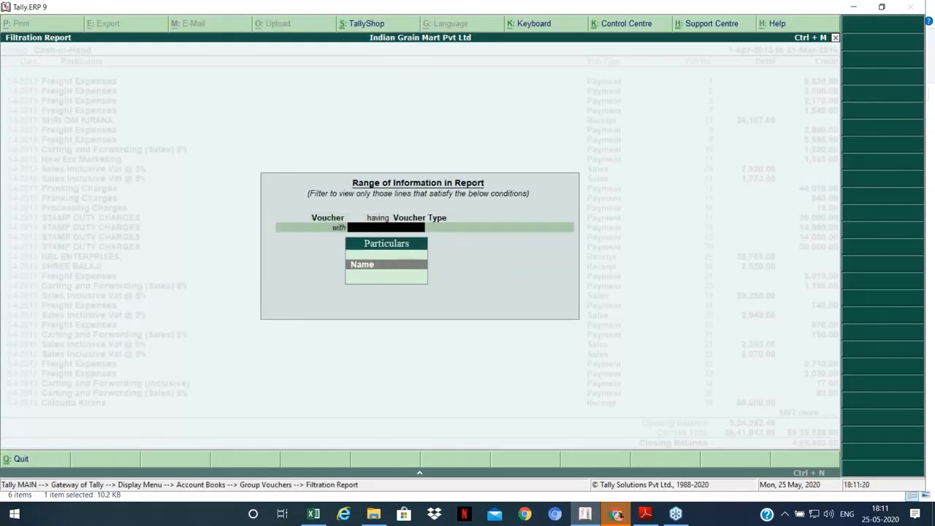
key(Return)
key(Down)
key(Down)
key(Return)
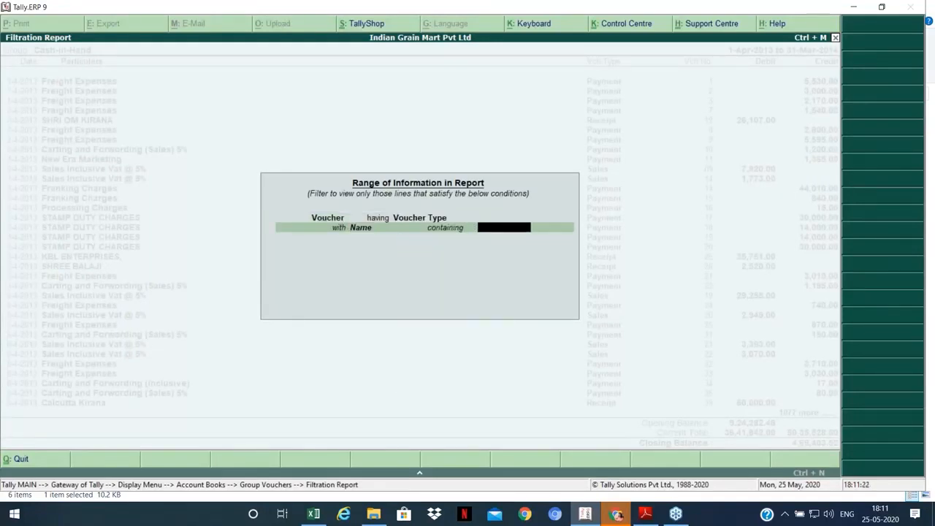
text(payment)
key(Return)
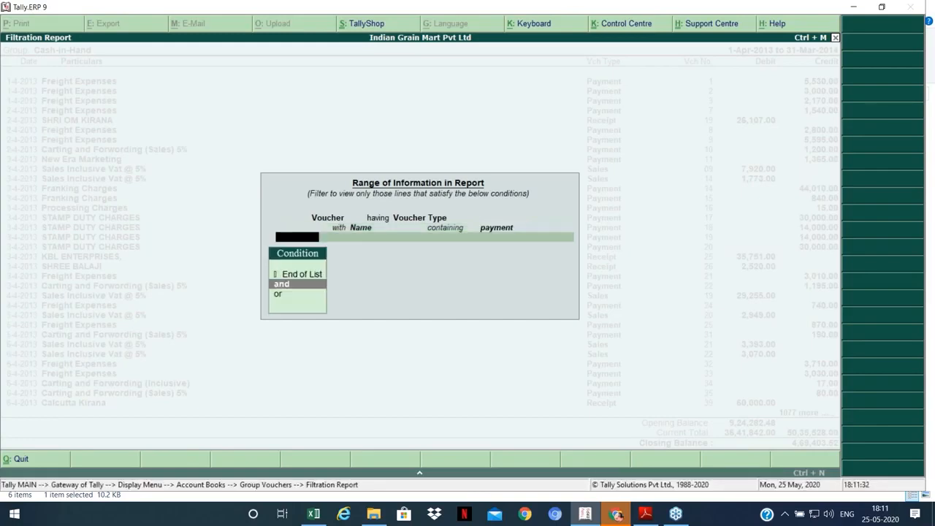
Step: Add an 'and' condition for Ledger Amount greater than 20001 and apply the filter
key(Return)
key(BackSpace)
key(Up)
key(Return)
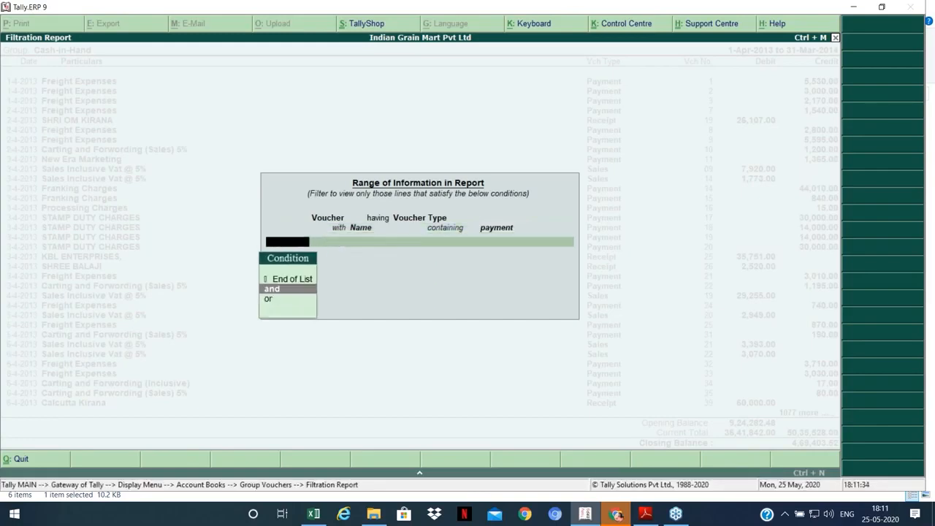
key(Return)
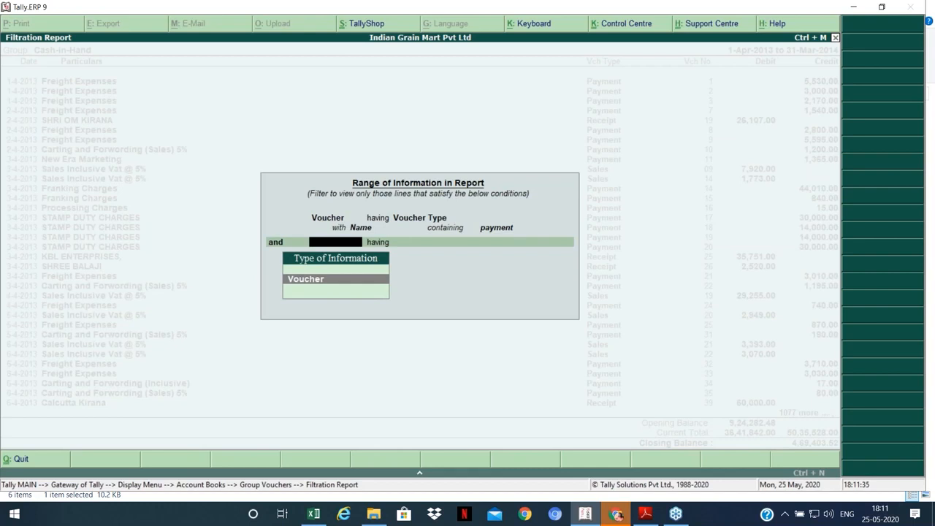
key(Return)
text(l)
key(Return)
key(Down)
key(Down)
key(Down)
key(Down)
key(Down)
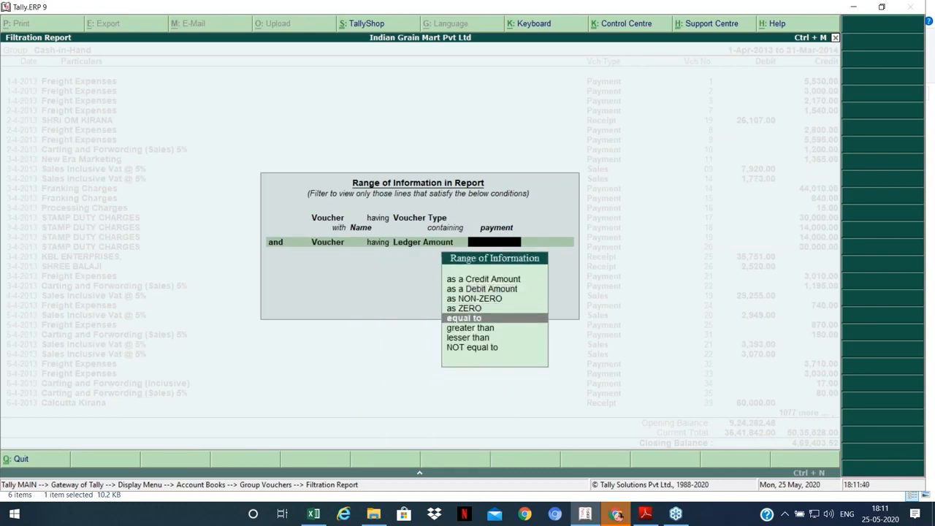
key(Return)
text(20001)
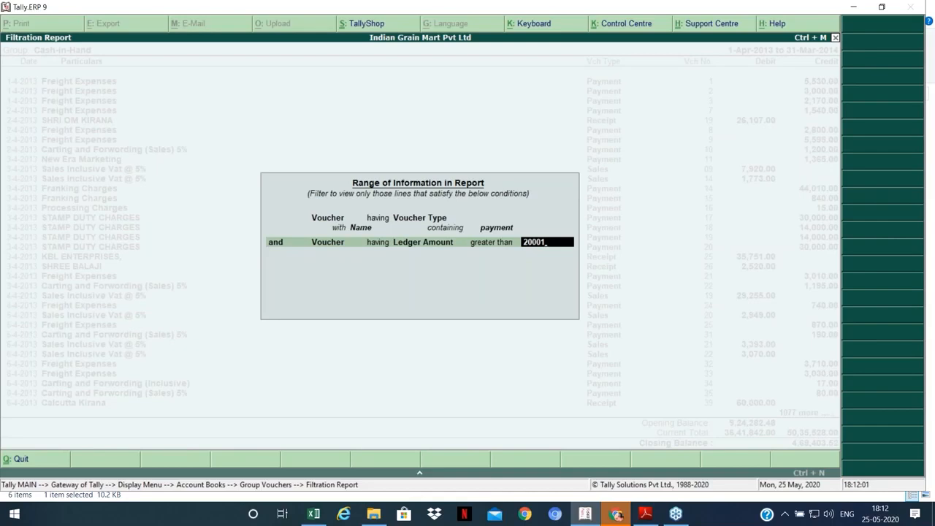
key(Return)
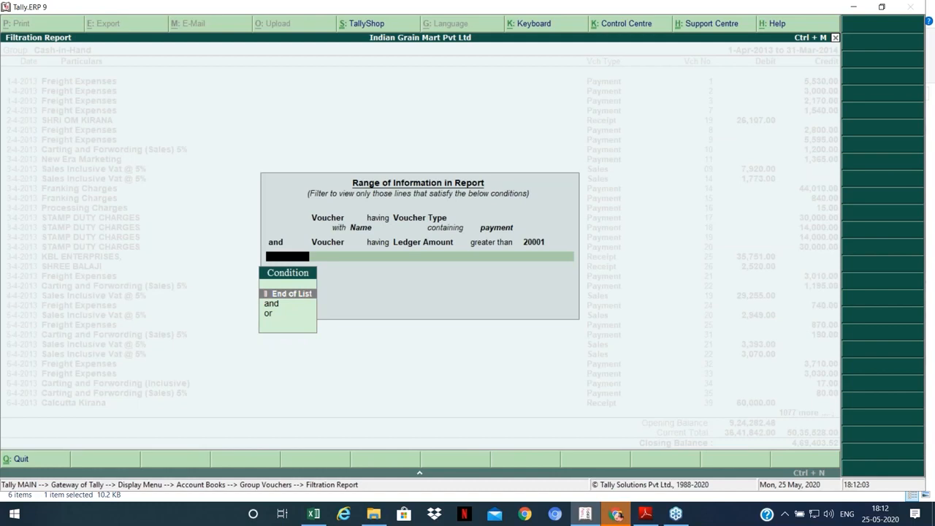
key(Return)
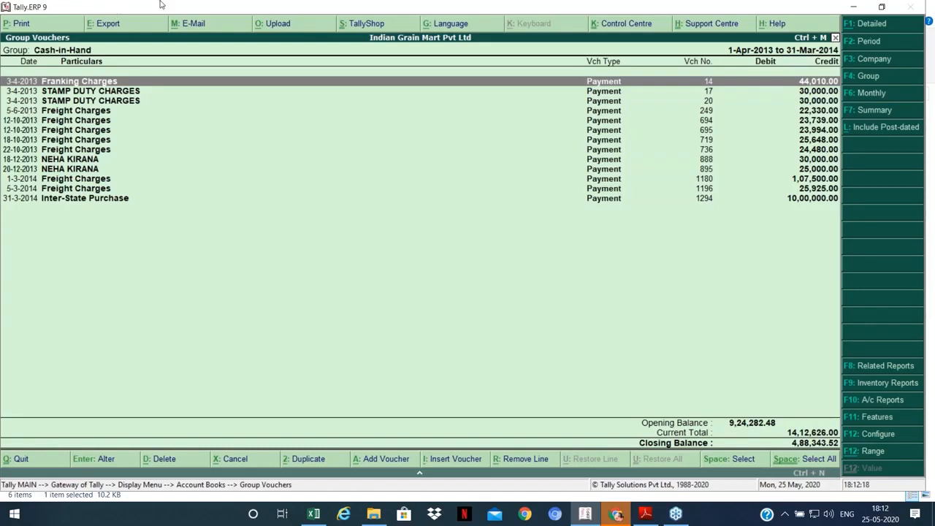
Step: Rename the Fixed Assets export to 'Reports' in the WIRC Tally folder and select the folder path
click(364, 521)
click(193, 161)
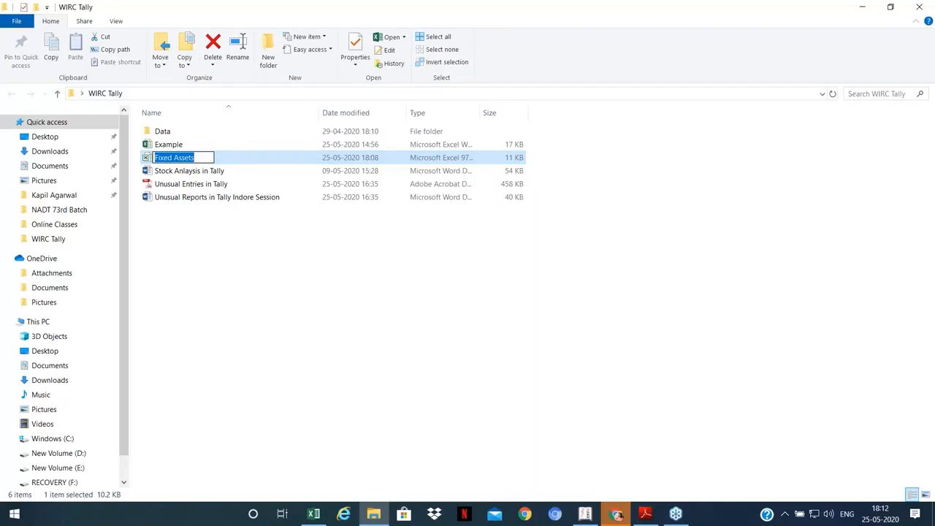
text(Reports)
key(ctrl+a)
key(Return)
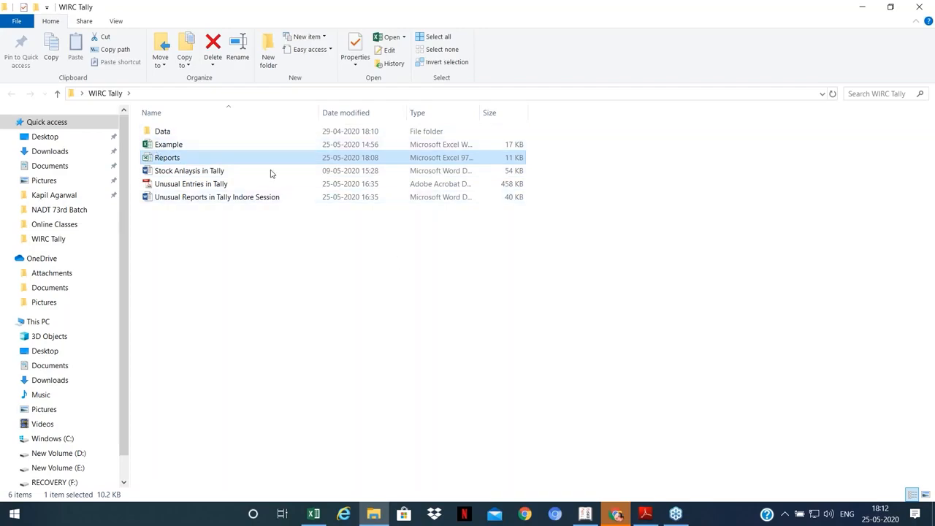
click(336, 95)
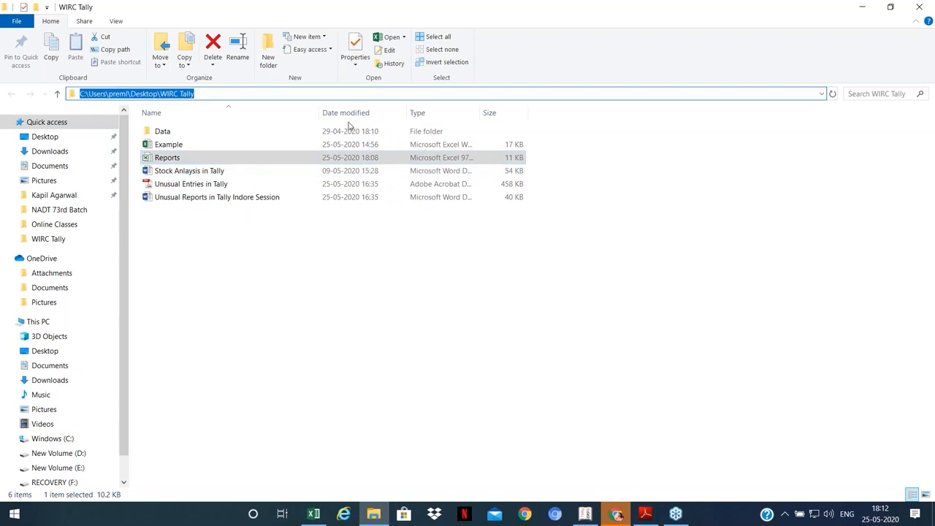
Step: Export the Cash-in-Hand report to 'Reports' in the pasted WIRC Tally folder path
click(582, 514)
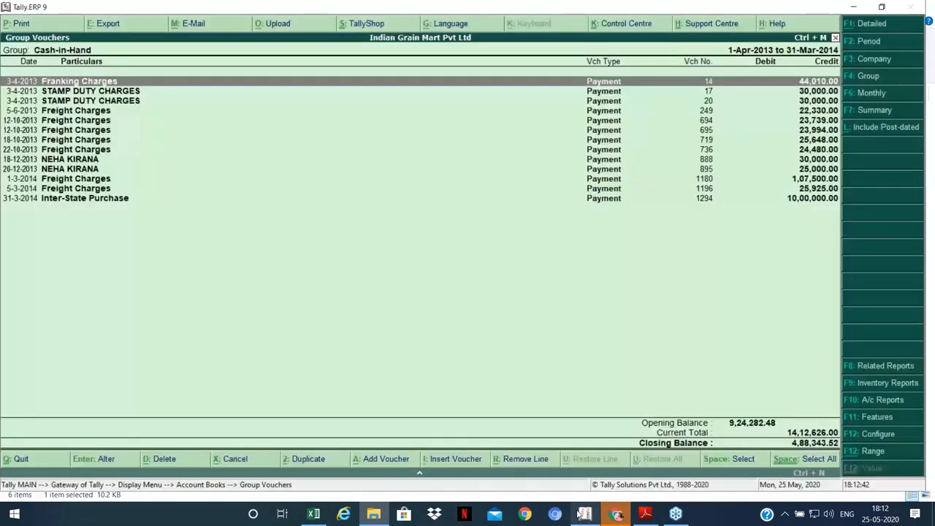
key(alt+e)
key(BackSpace)
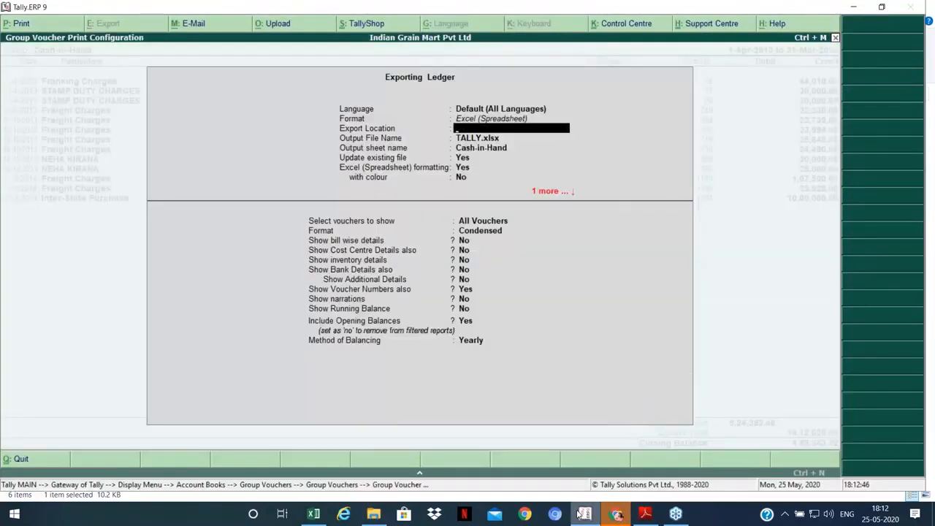
key(ctrl+alt+v)
key(Return)
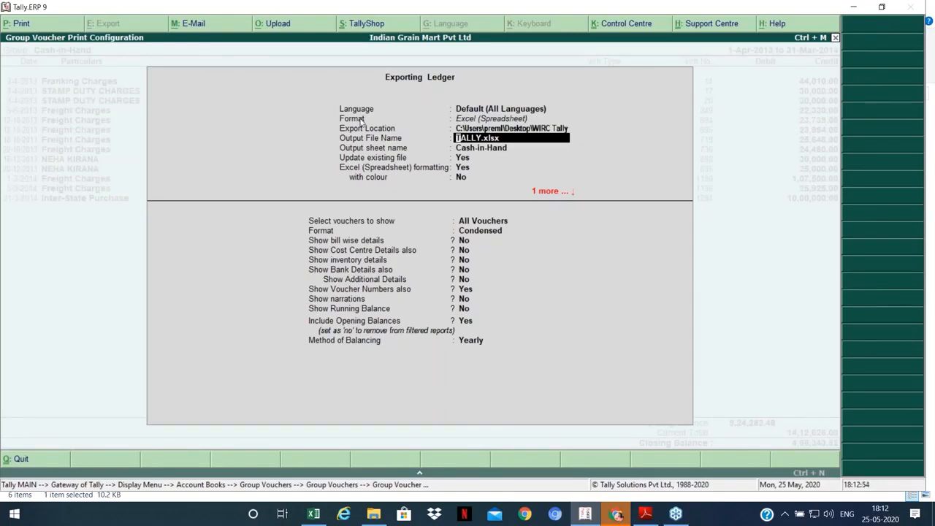
text(Reports)
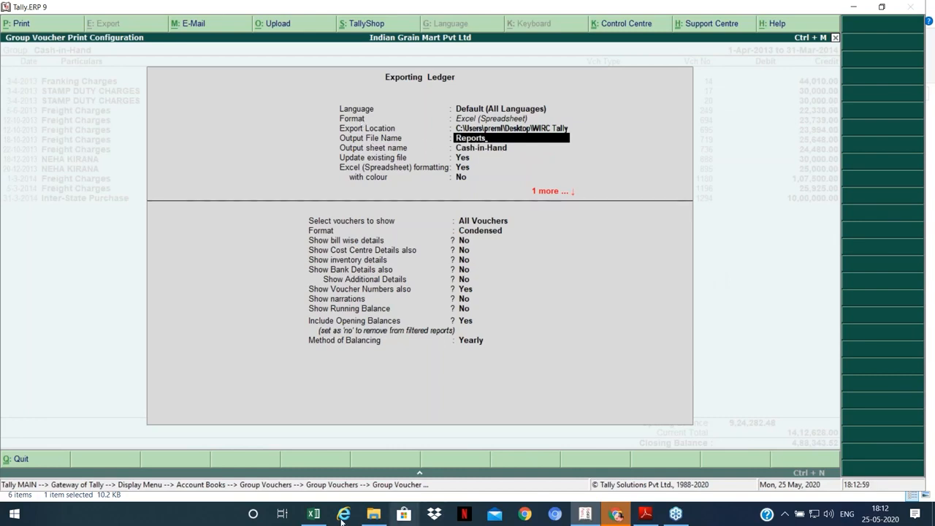
click(373, 514)
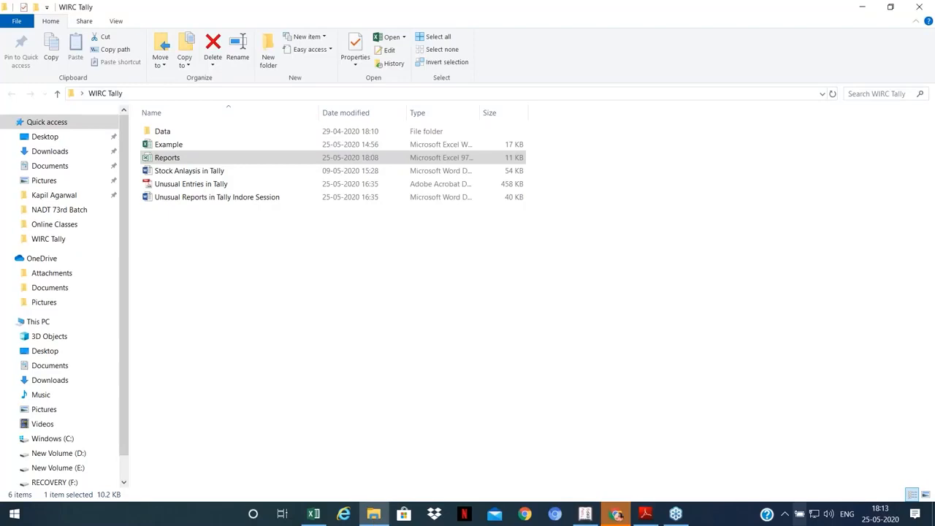
key(alt+Tab)
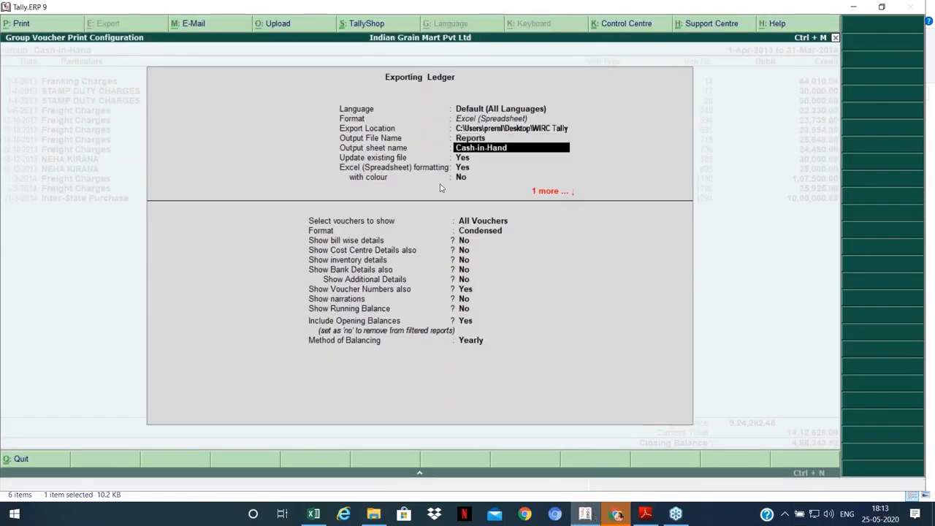
key(ctrl+a)
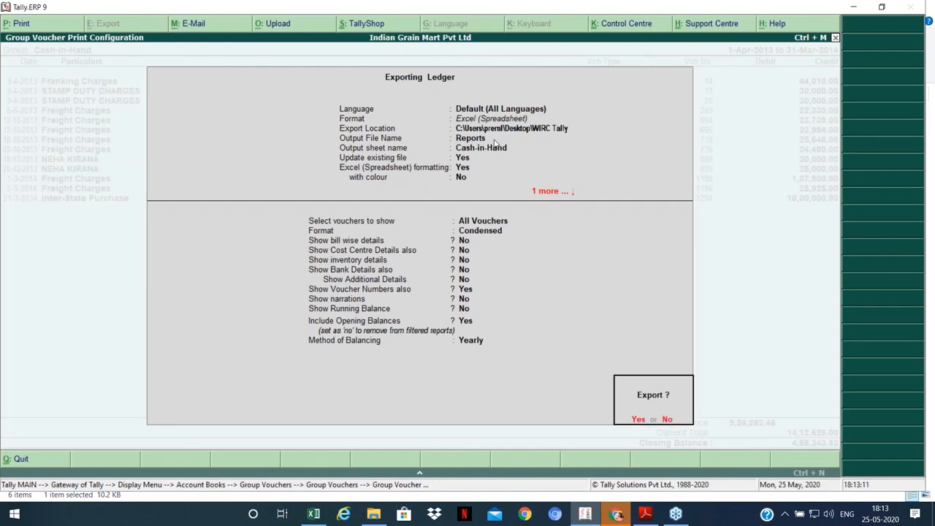
key(Return)
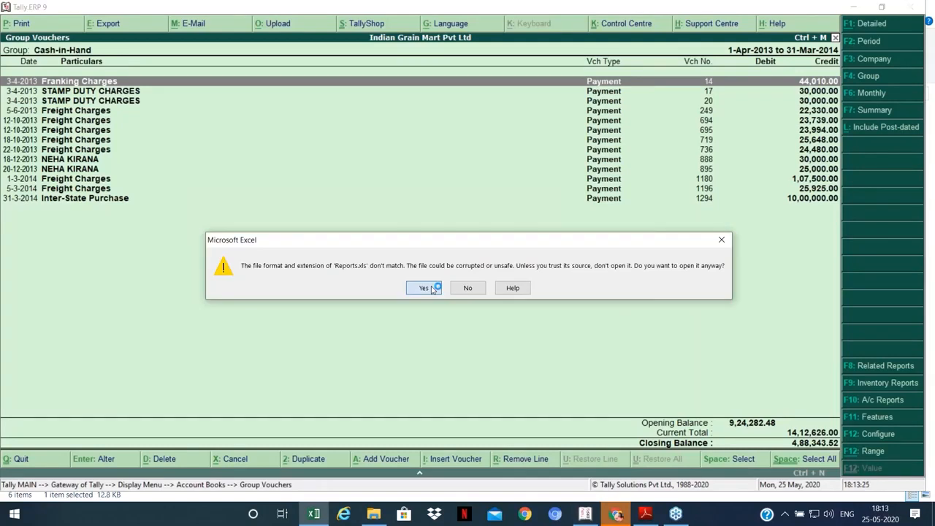
Step: Open the exported Reports workbook, compare its Fixed Assets and Cash-in-Hand sheets, then close it
click(424, 288)
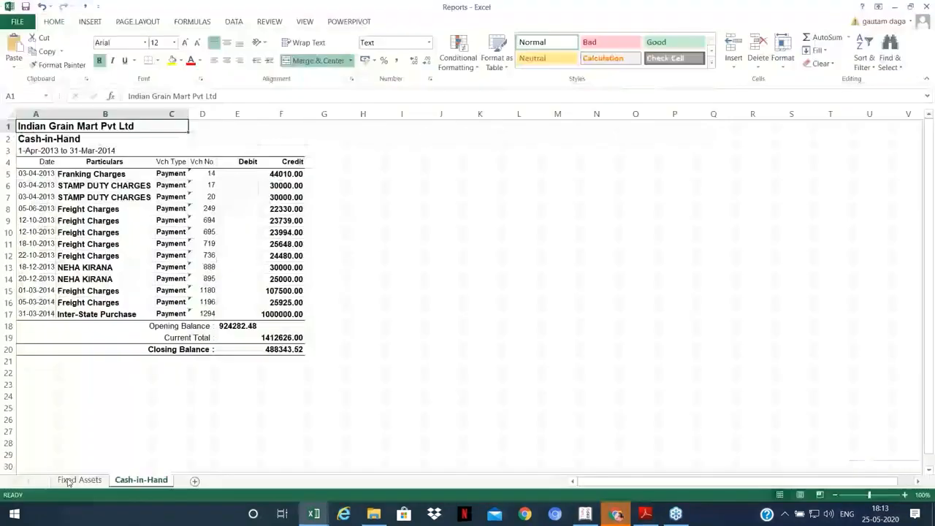
click(73, 480)
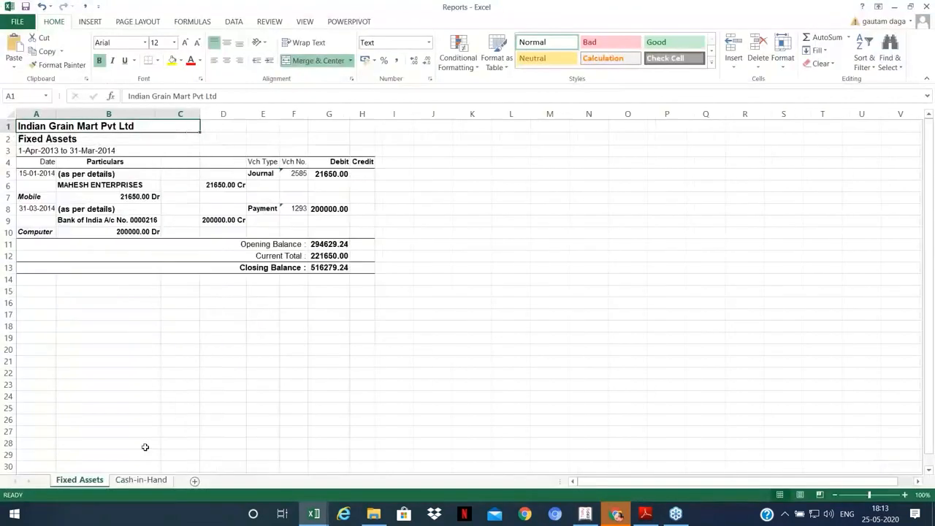
click(141, 480)
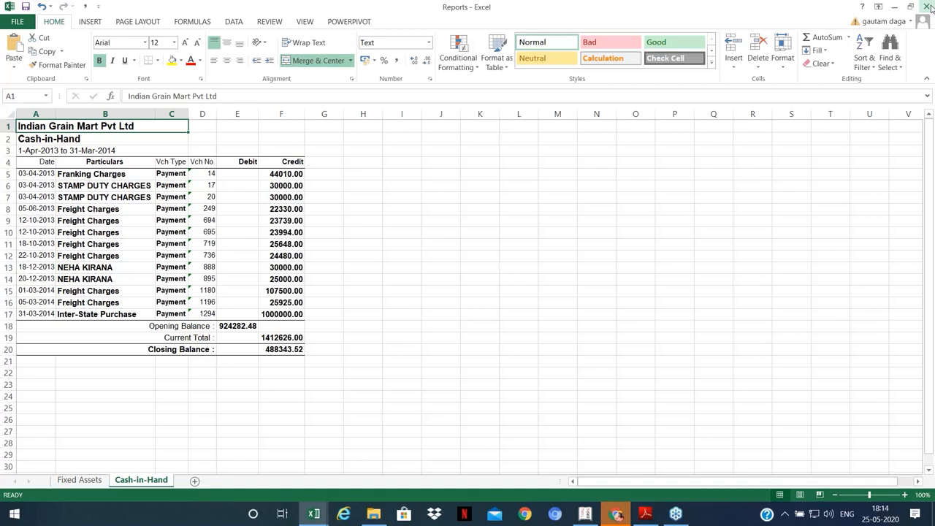
click(929, 6)
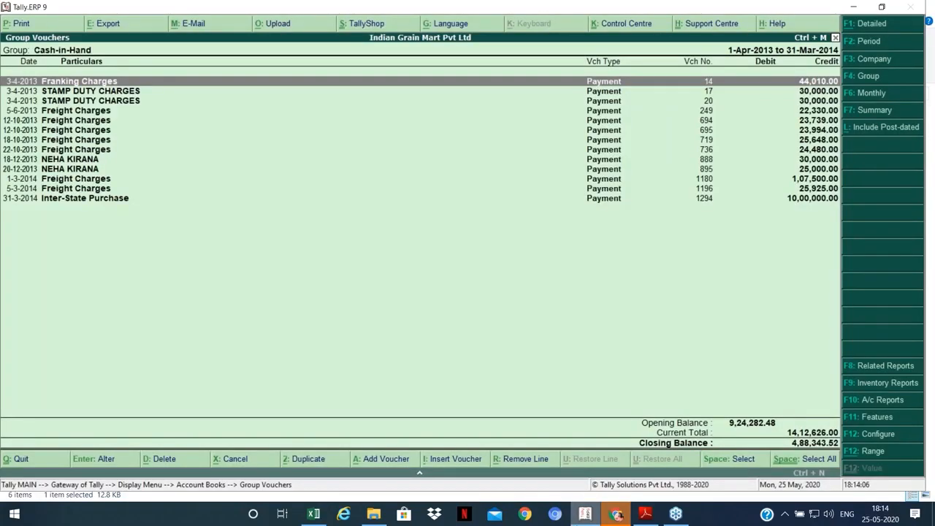
Step: Scroll down the Unusual Entries in Tally PDF and mark the topic under discussion
key(alt+Tab)
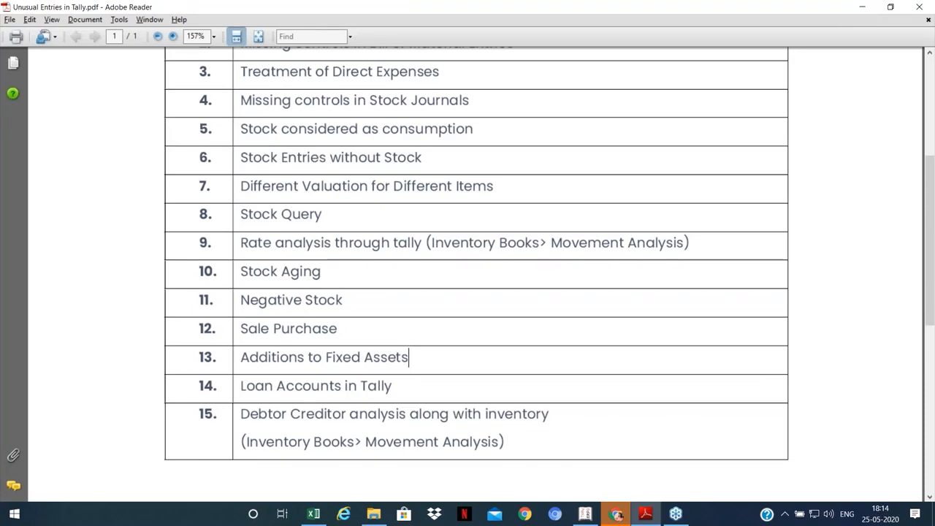
scroll(409, 357, down, 1)
click(395, 357)
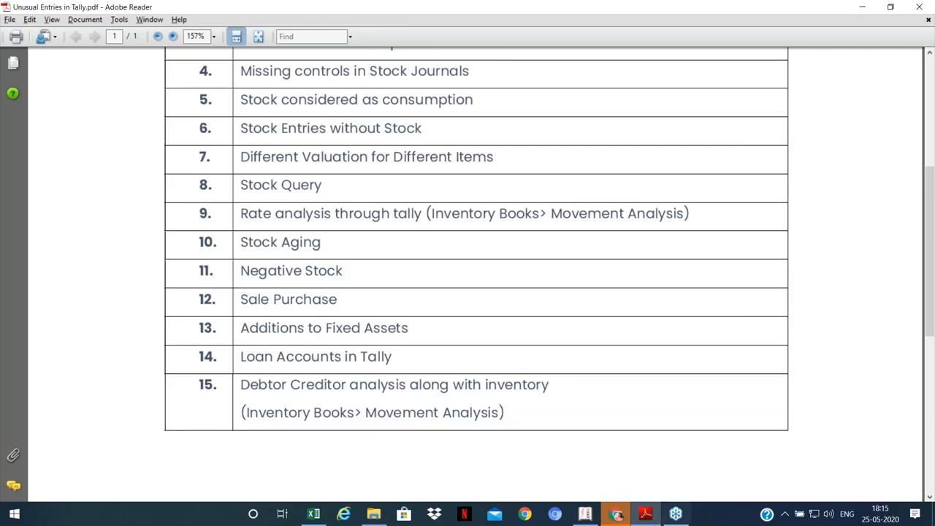
mouse_move(592, 518)
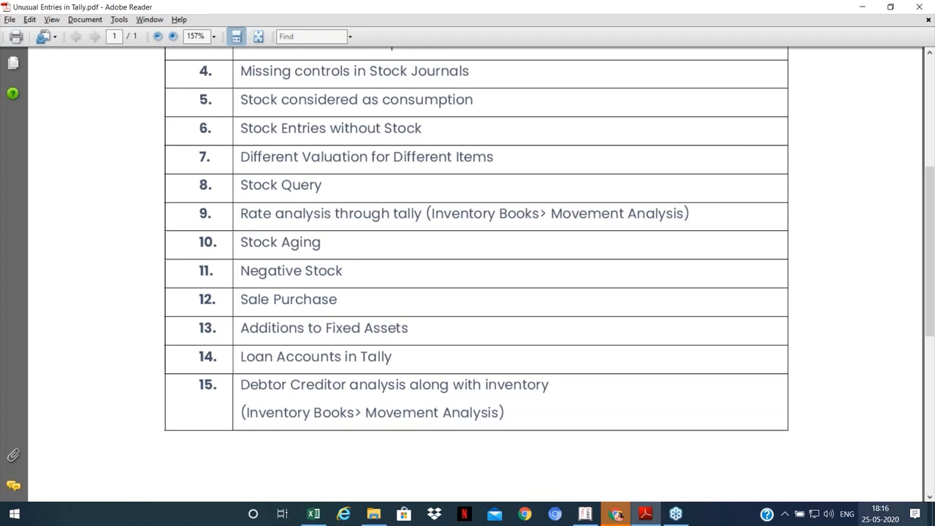
Step: Open Sundry Debtors group vouchers for the period 1-Apr-2013 to 31-Mar-2014
click(584, 514)
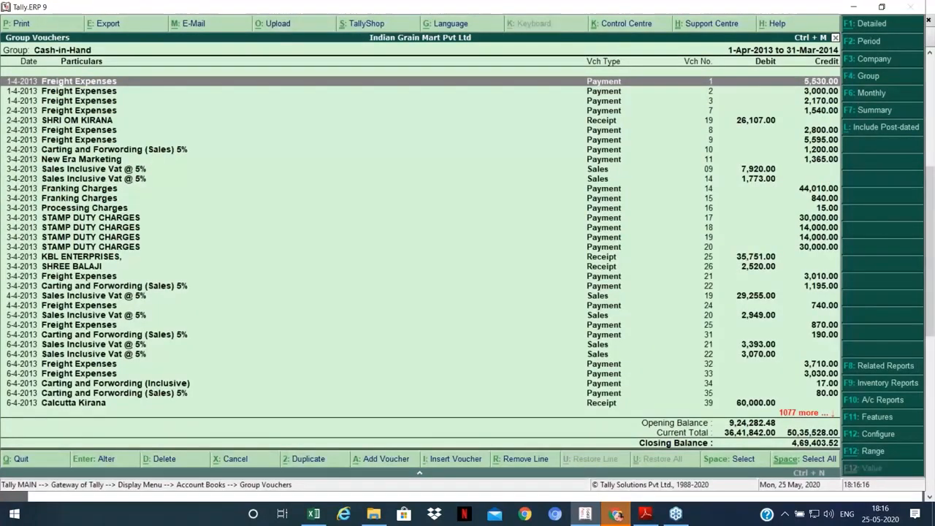
key(Escape)
key(Down)
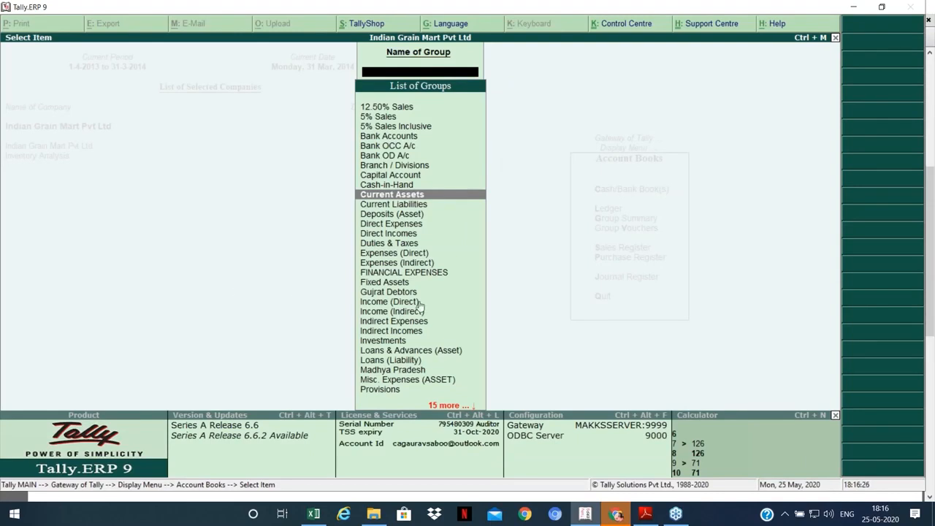
key(Down)
key(Down)
key(Down)
key(Down)
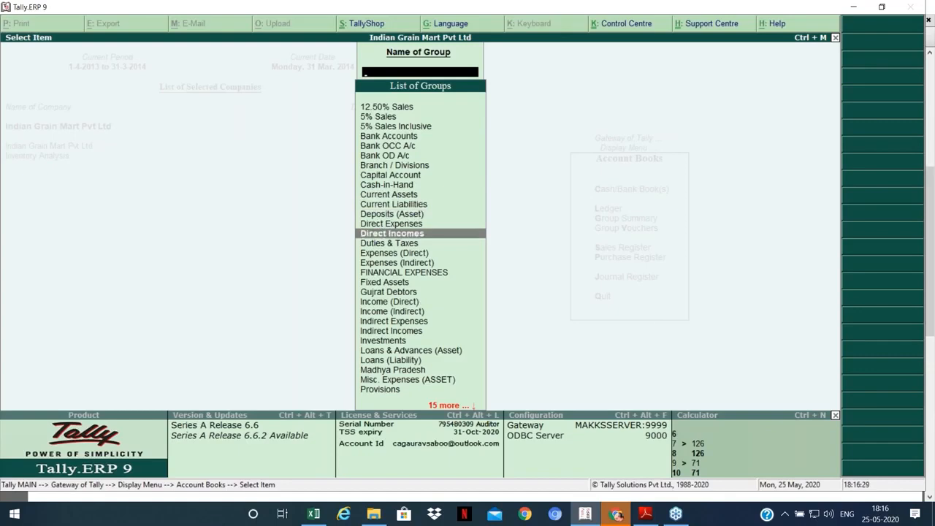
key(Escape)
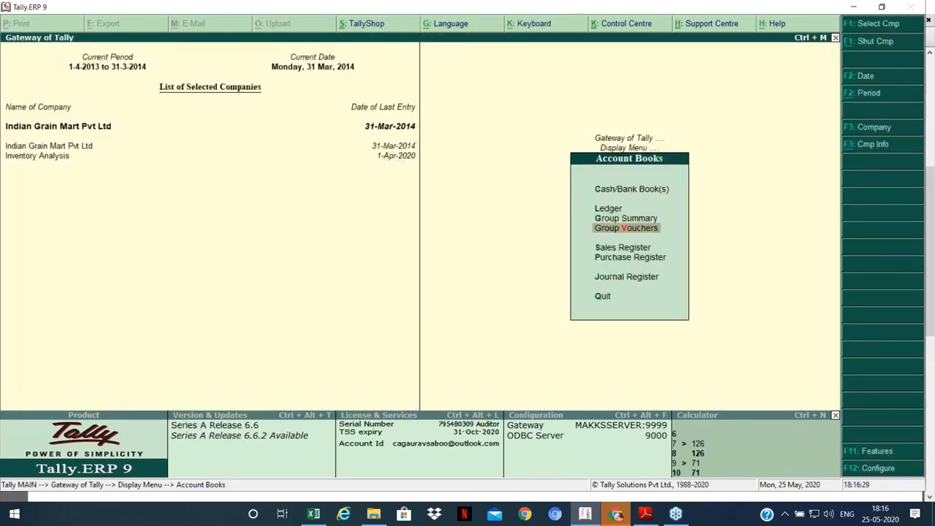
key(Return)
text(Sundry)
key(Down)
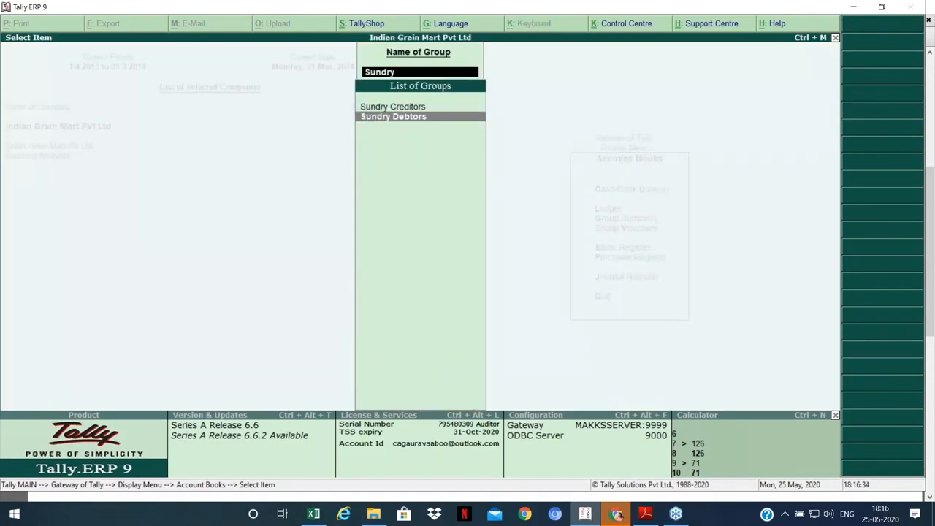
key(Return)
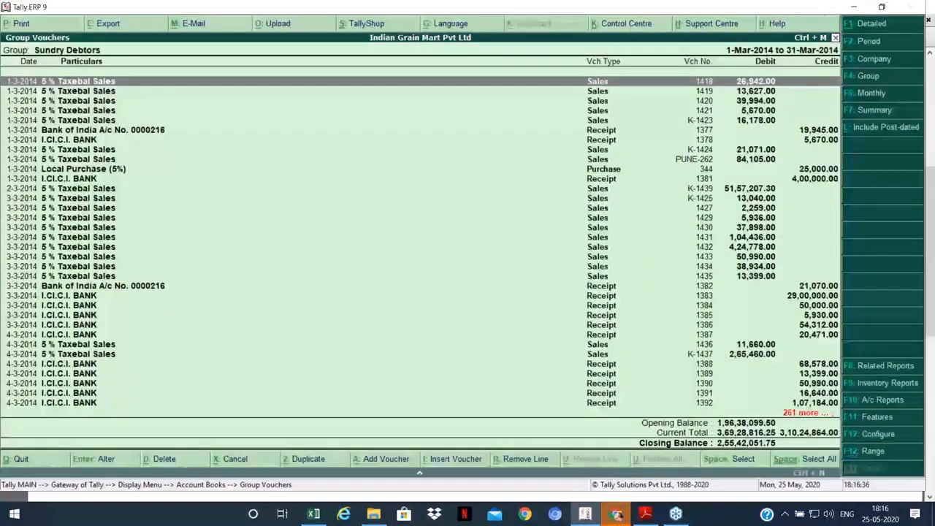
key(F2)
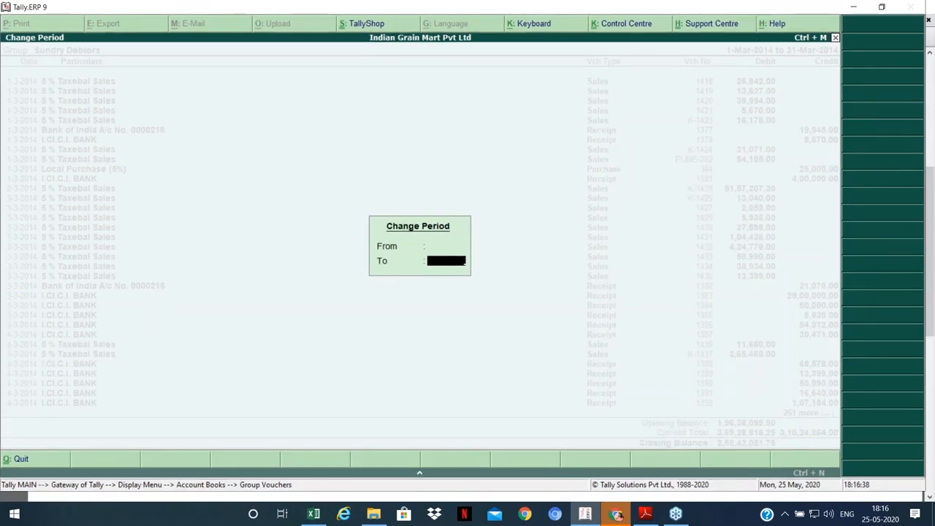
key(Return)
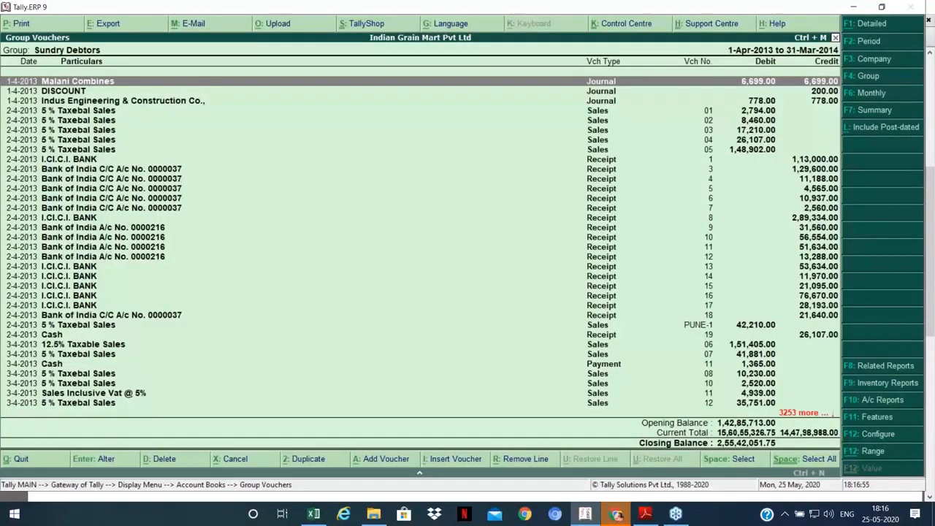
key(alt+F12)
Step: Restrict the Sundry Debtors vouchers to voucher types whose name contains 'payment'
text(v)
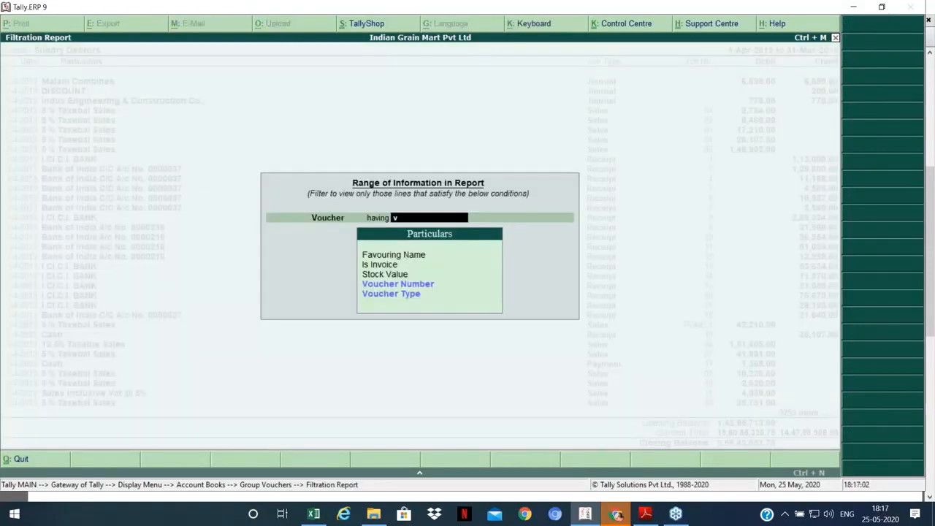
key(Down)
key(Down)
key(Return)
key(Return)
text(payment)
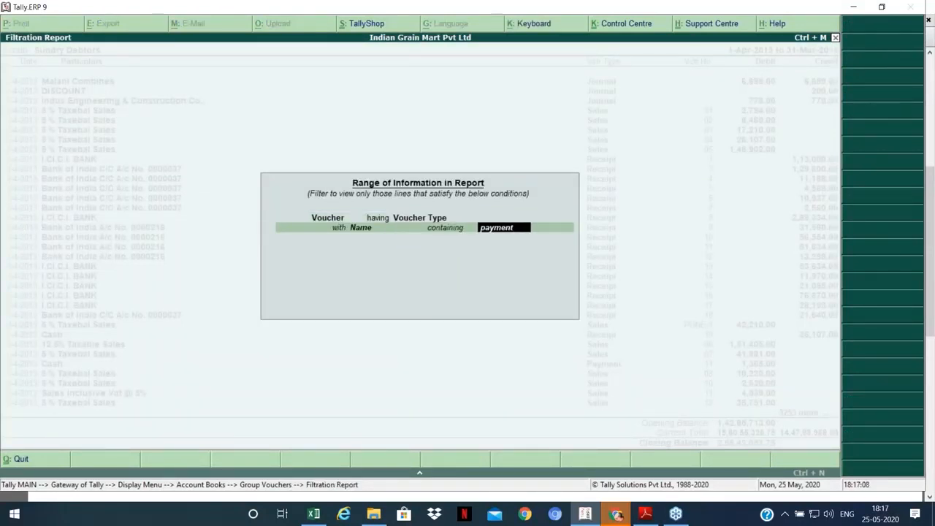
key(Return)
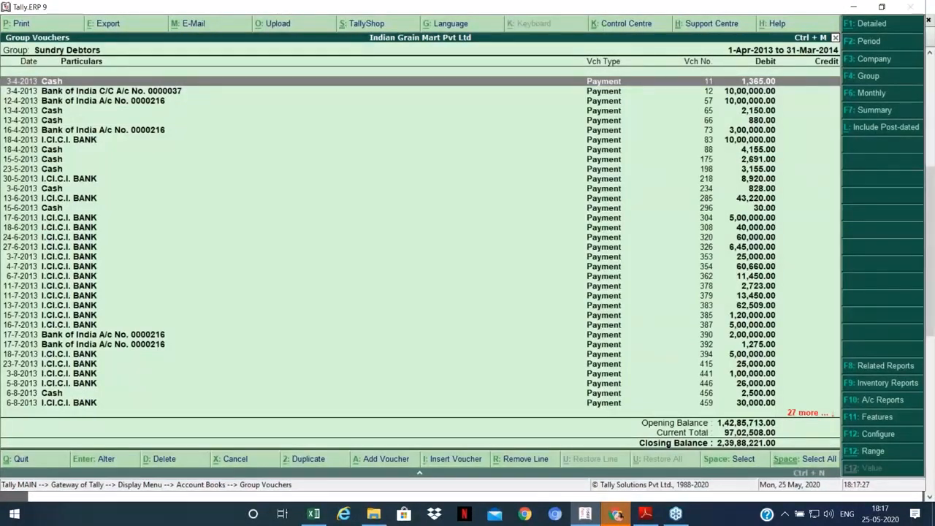
key(F12)
Step: Sort the Sundry Debtors payment vouchers by amount, largest first, and browse the top entries
key(Up)
key(Up)
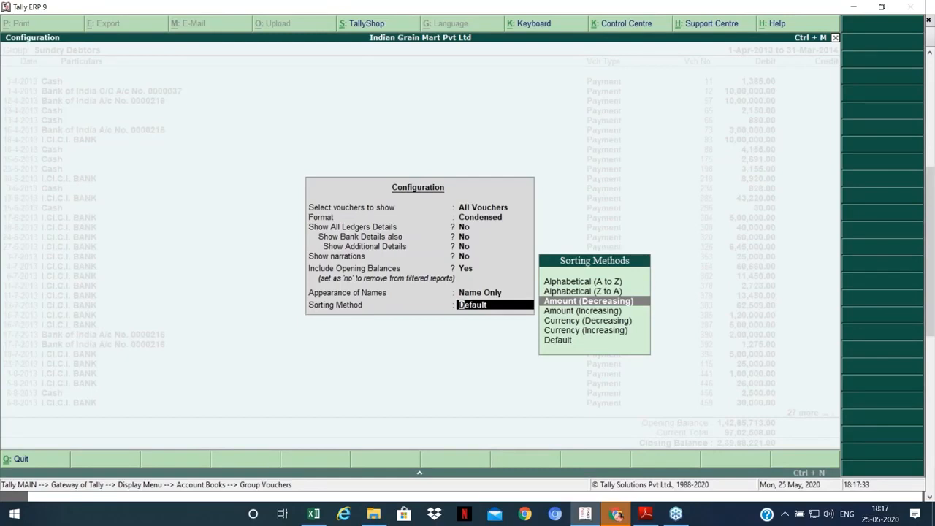
key(Return)
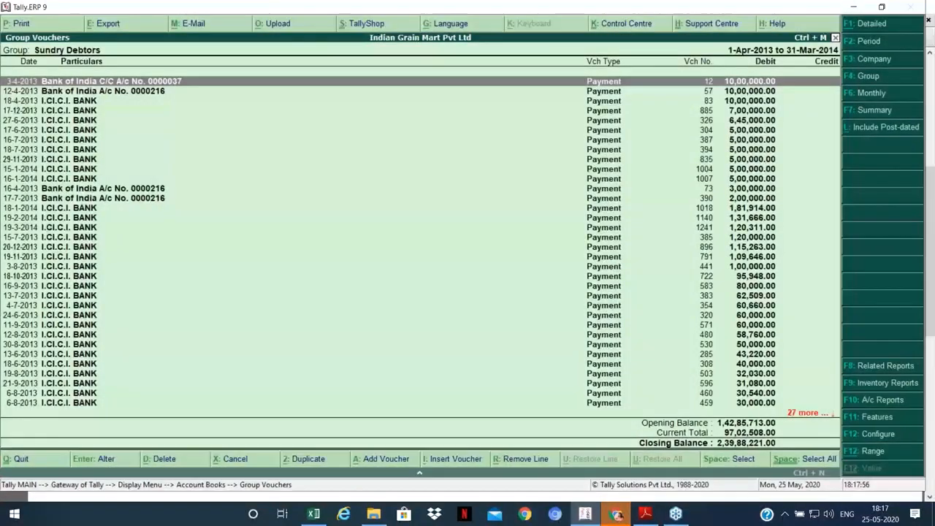
key(Down)
key(Down)
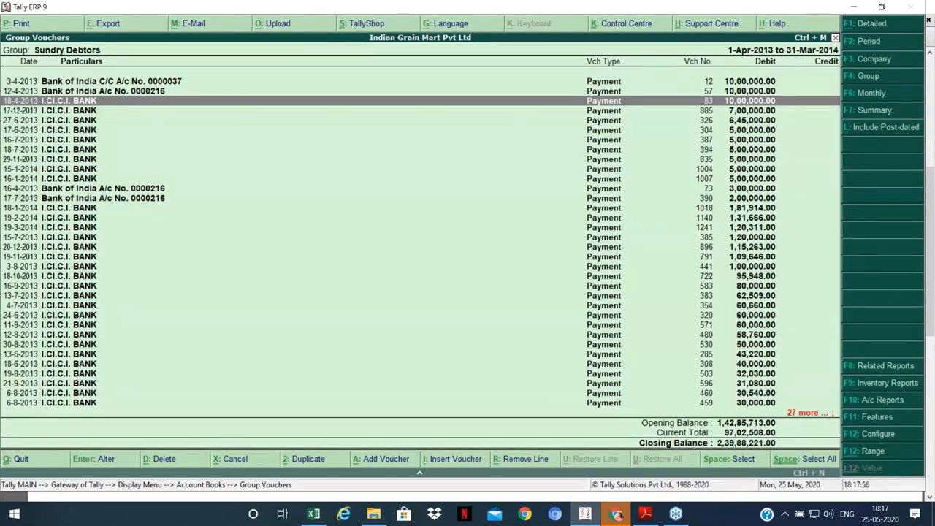
key(Down)
key(Down)
key(Down)
key(Down)
key(Down)
key(Down)
key(Down)
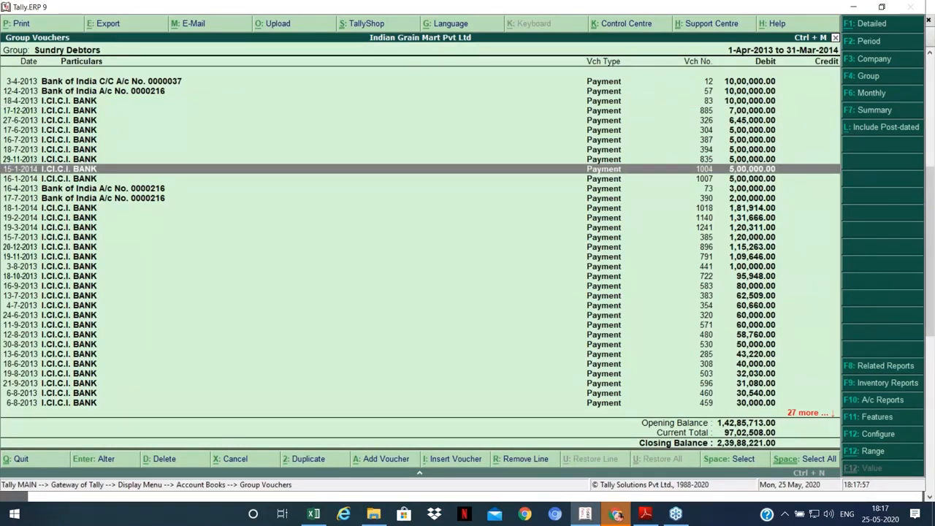
key(Home)
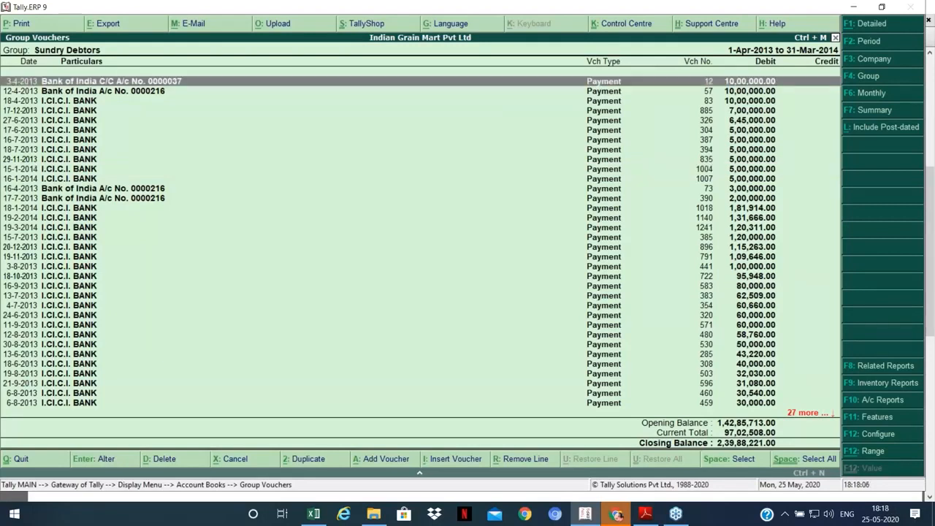
key(Down)
key(Down)
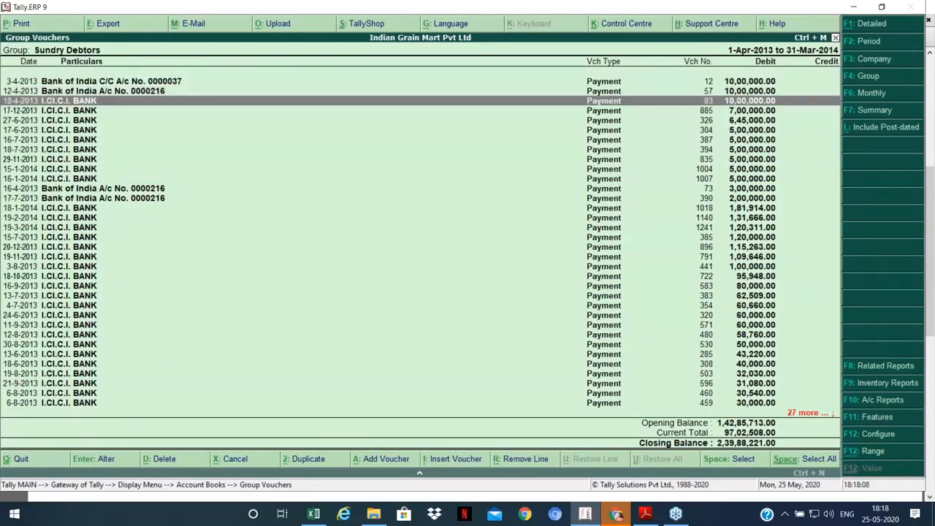
key(Up)
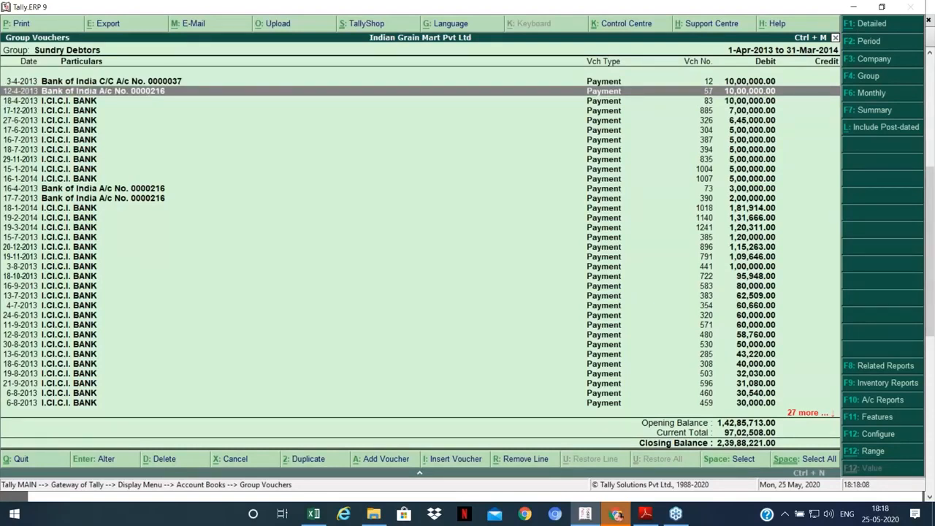
key(Up)
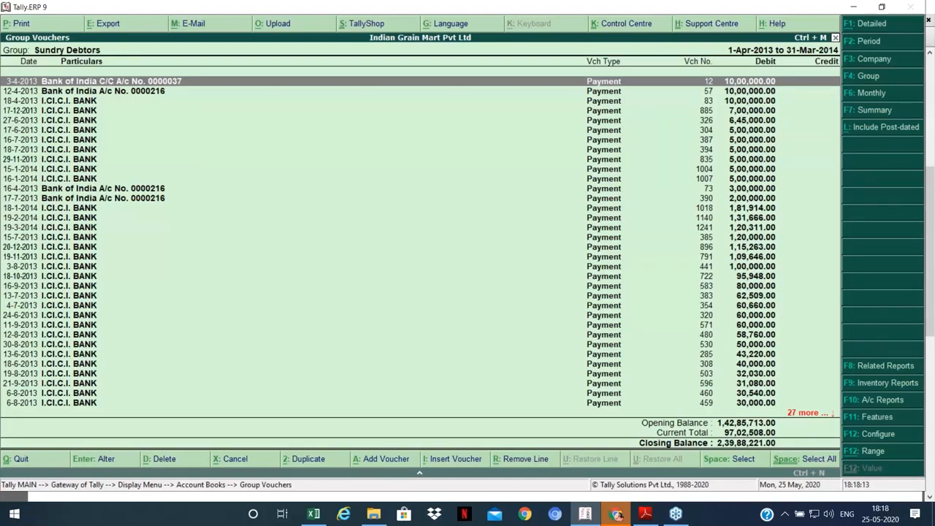
key(F12)
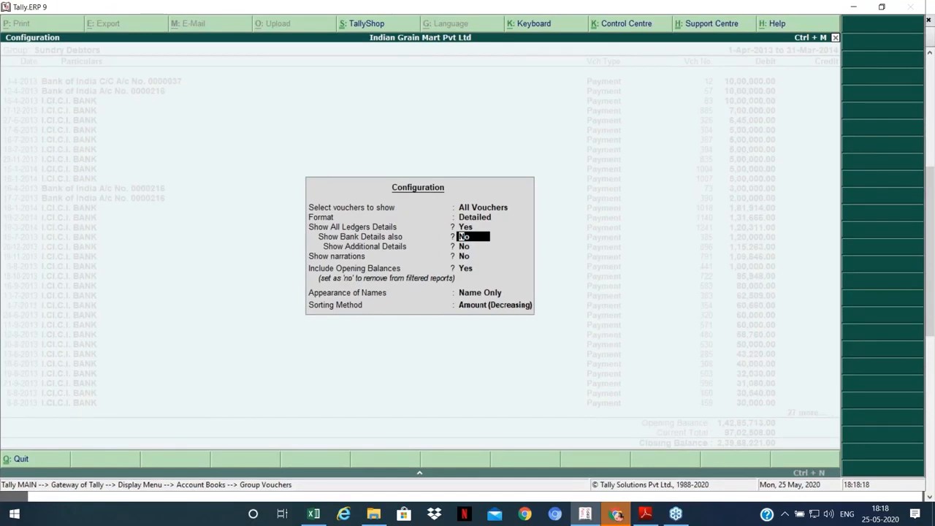
Step: Switch the report to detailed view and page through each voucher's ledger lines
key(ctrl+a)
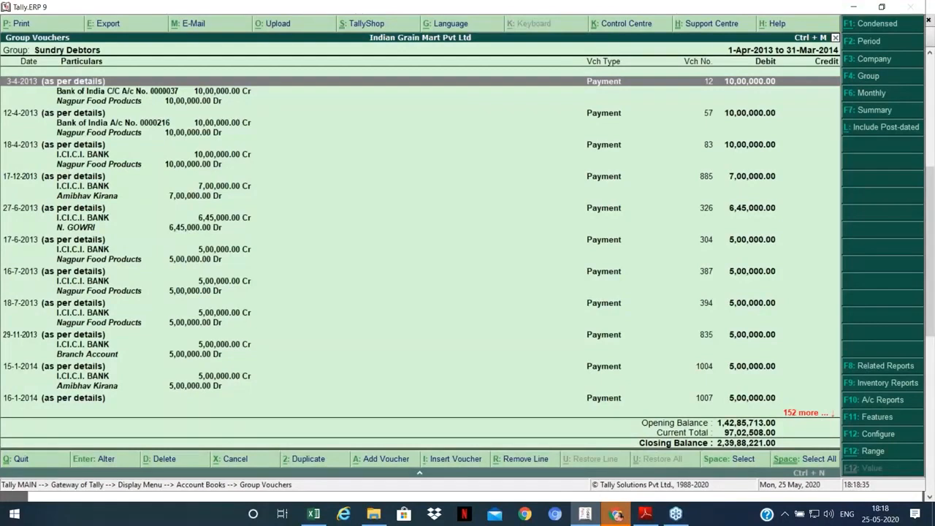
key(Page_Down)
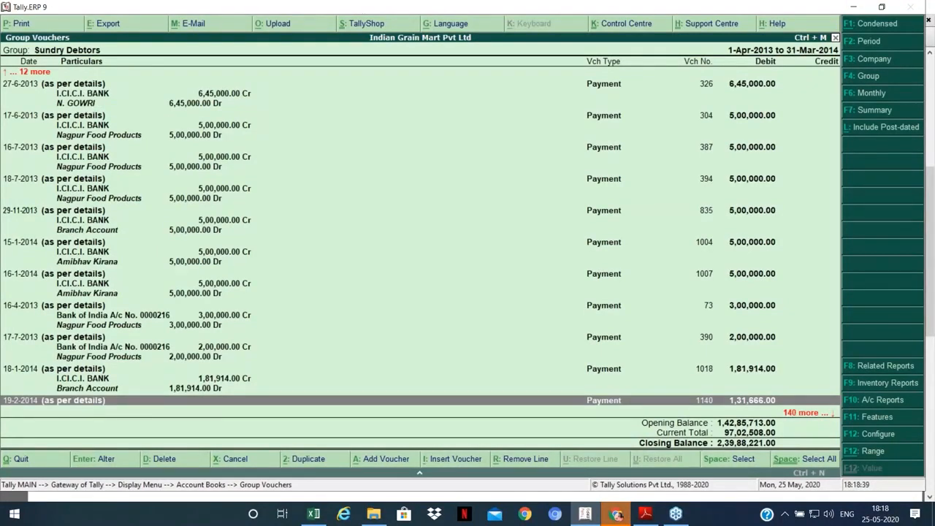
key(Page_Down)
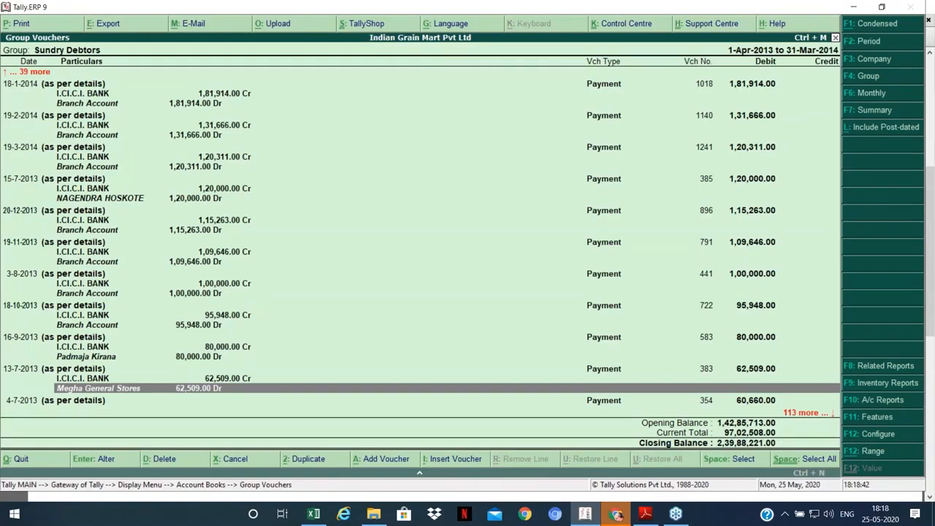
key(Page_Up)
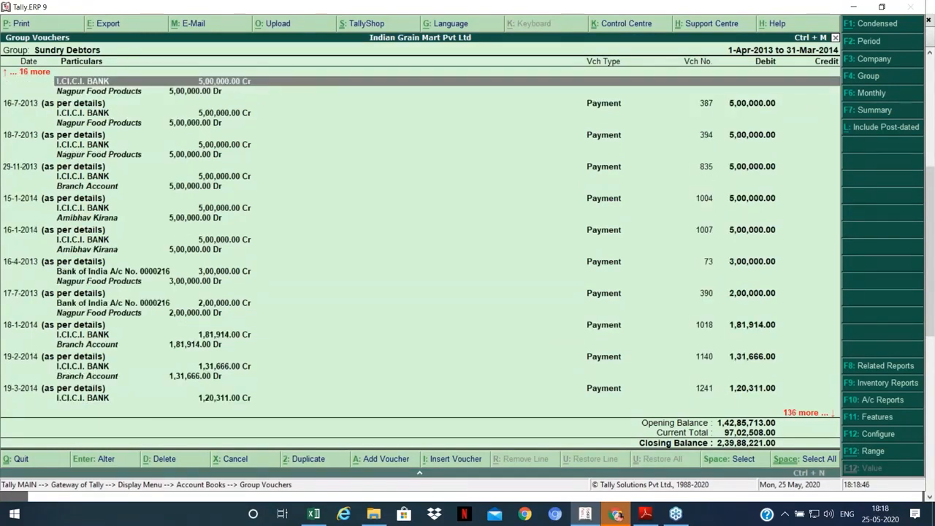
click(447, 249)
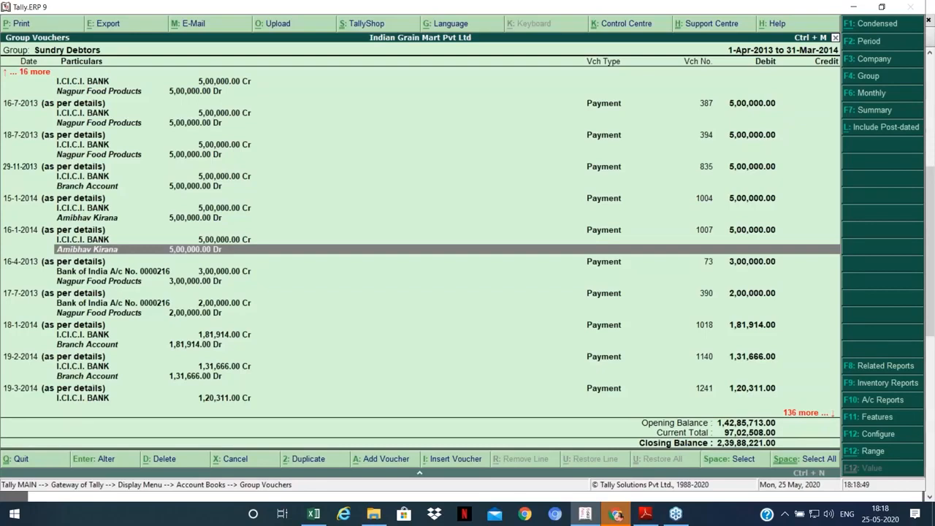
click(447, 218)
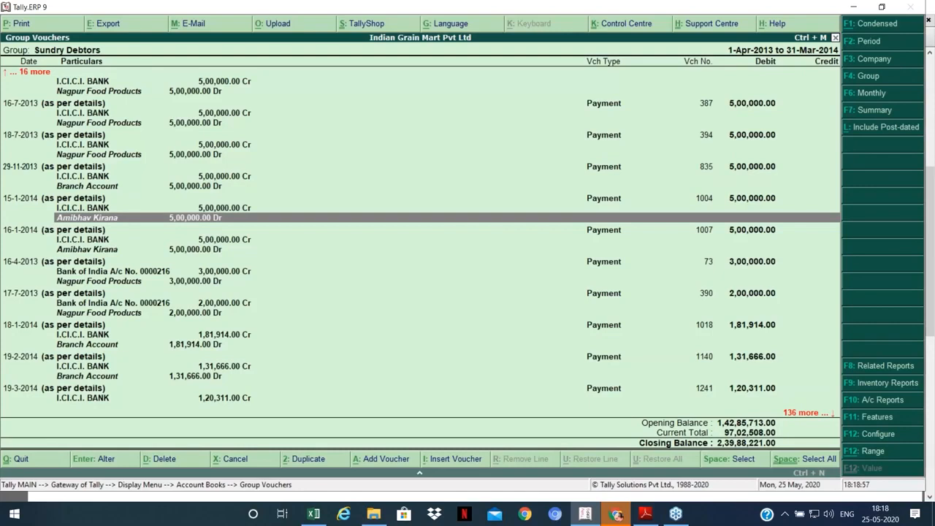
key(Down)
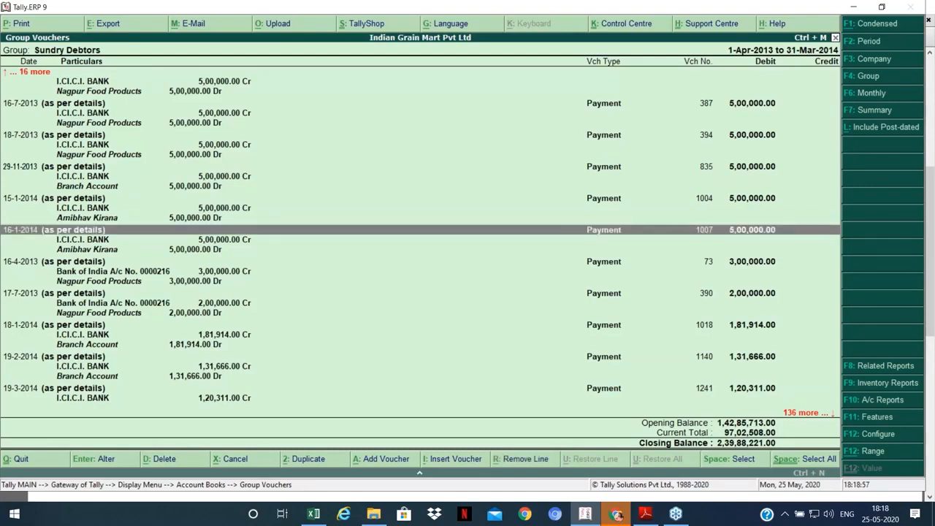
key(Down)
key(Down)
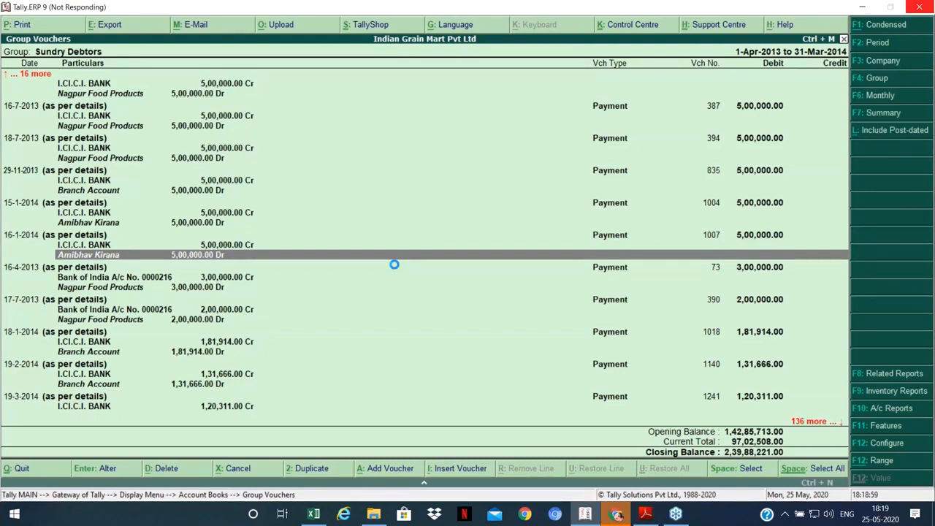
click(920, 7)
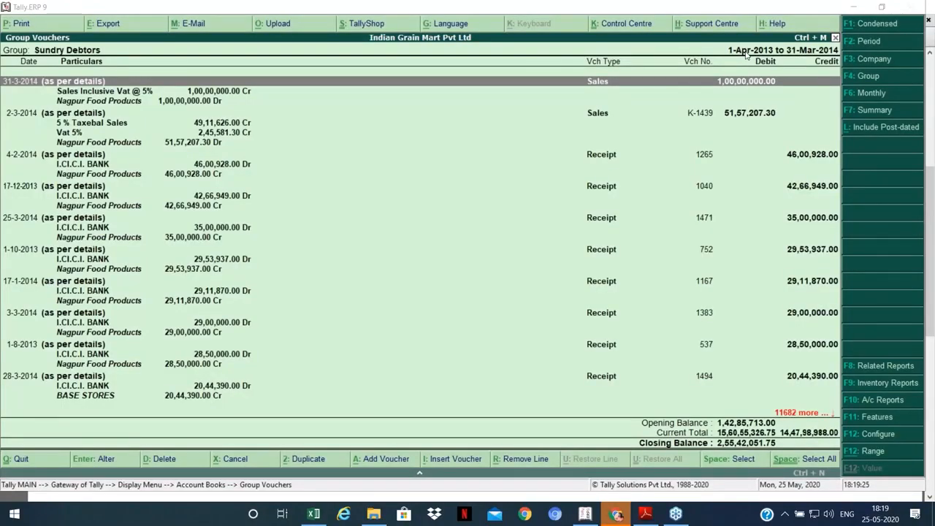
click(448, 258)
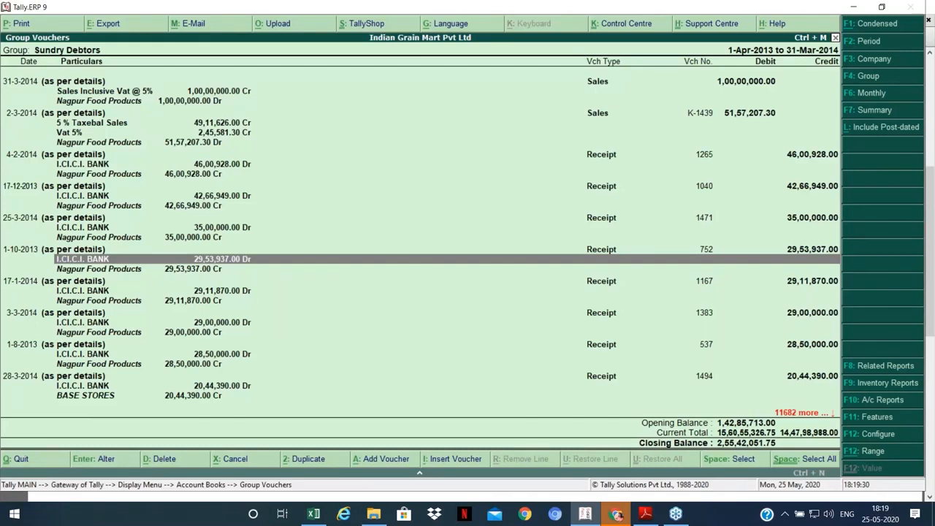
Step: Open the Amibhav Kirana ledger vouchers and review its receipts and payments
key(Escape)
key(l)
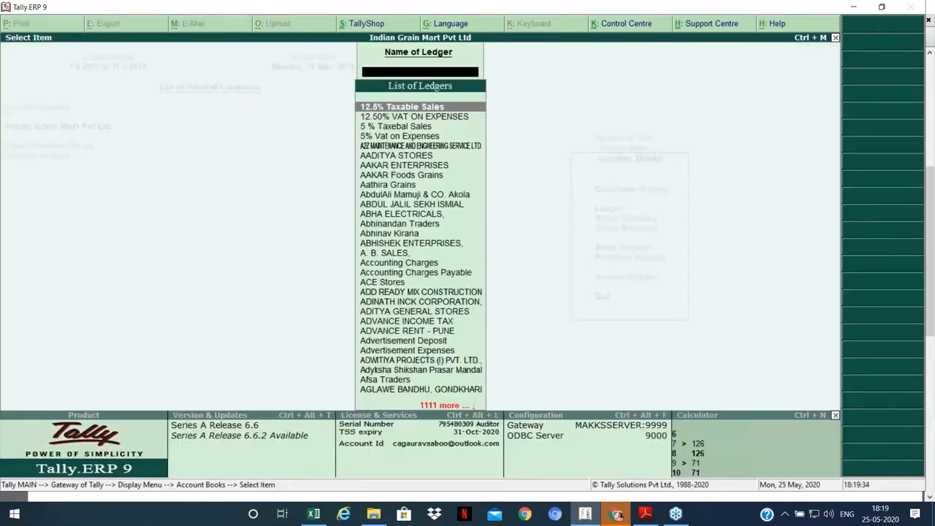
text(ami)
key(Return)
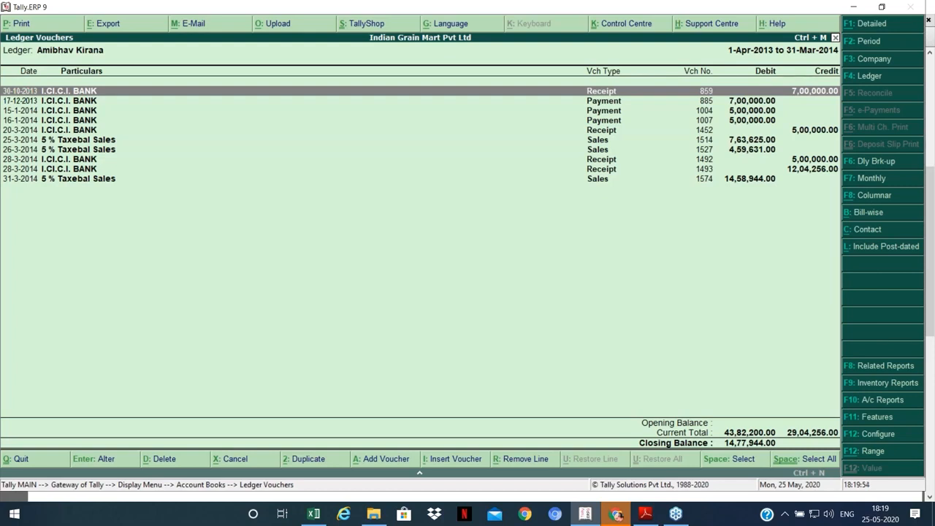
key(Down)
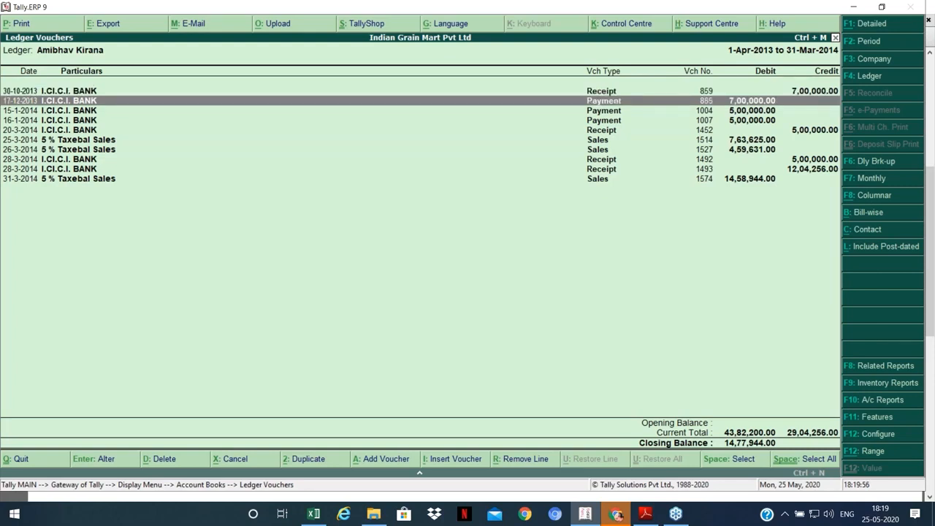
key(Down)
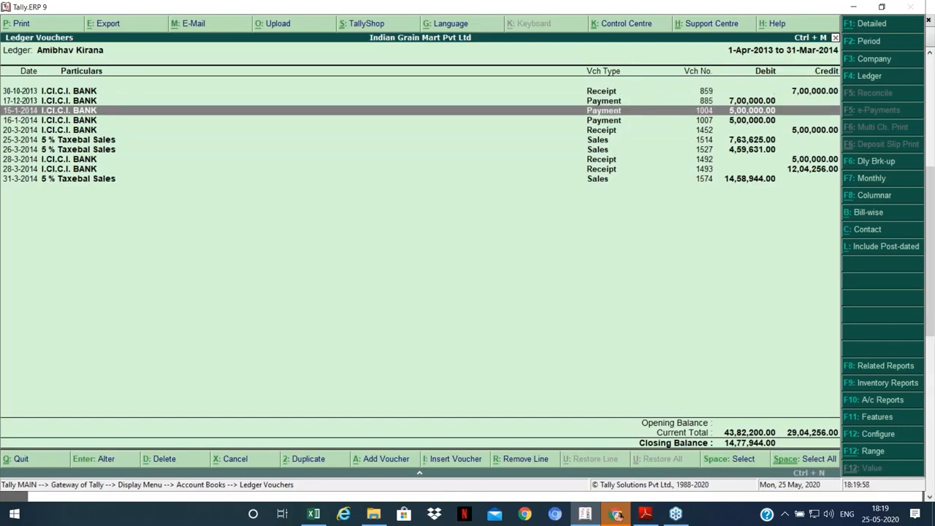
key(Down)
key(Up)
key(Up)
key(Up)
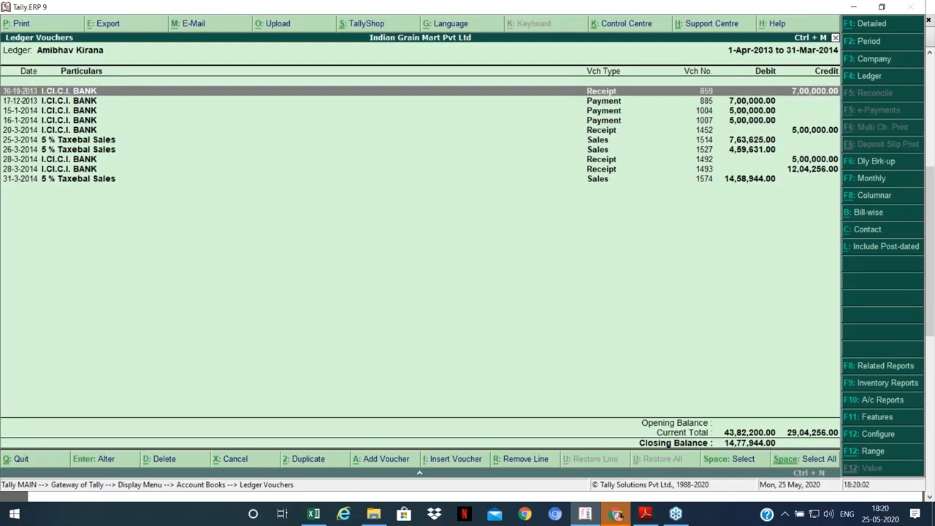
key(Down)
key(Up)
key(Down)
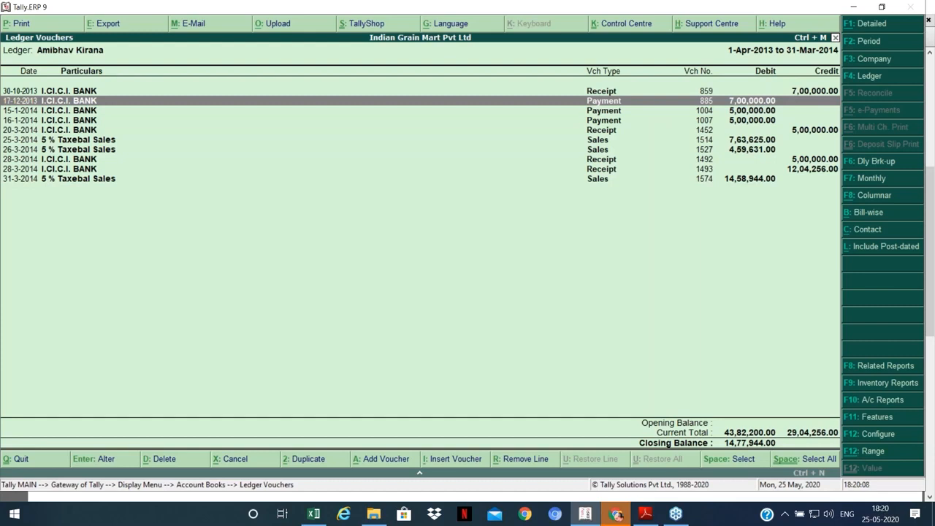
key(Up)
key(Down)
key(Down)
key(Down)
key(Down)
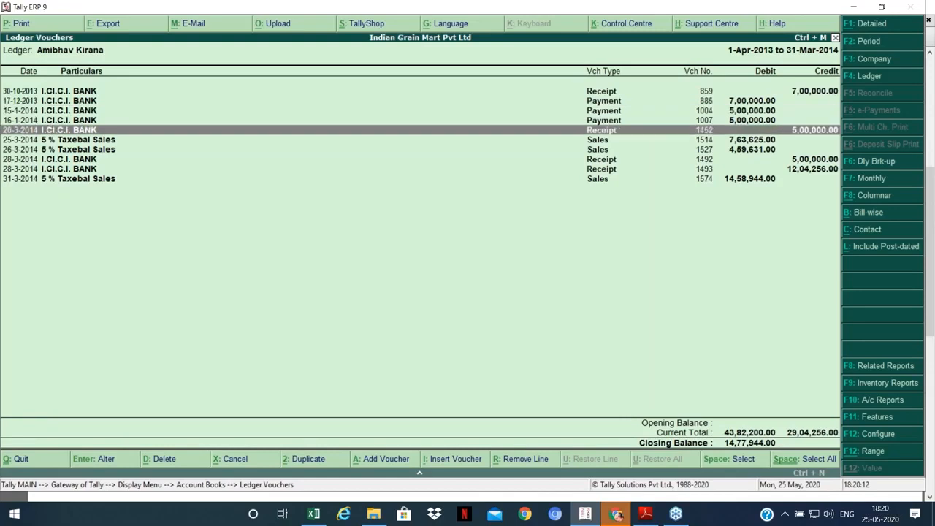
Step: Hide marked vouchers 1514, 1527 and 1493, review the rest, then leave the report
key(Down)
key(Down)
key(Up)
key(space)
key(Down)
key(space)
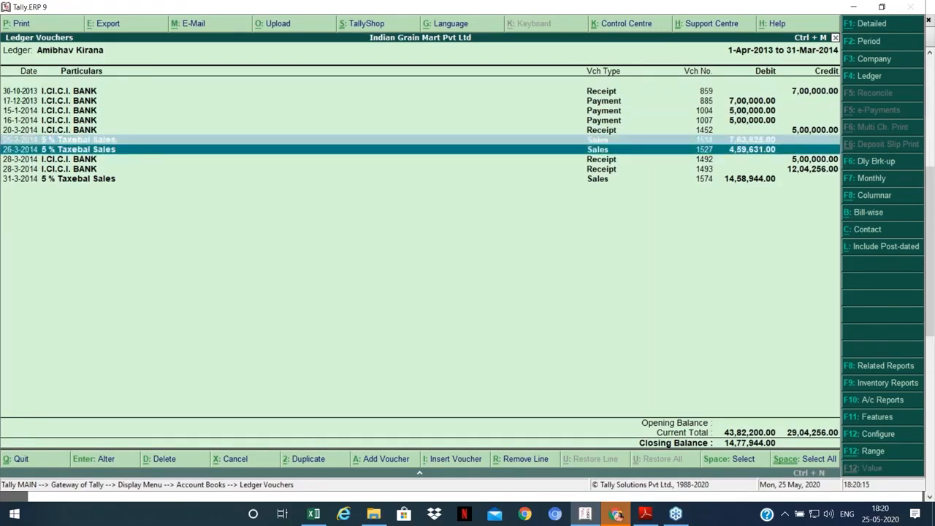
key(Down)
key(Down)
key(space)
key(space)
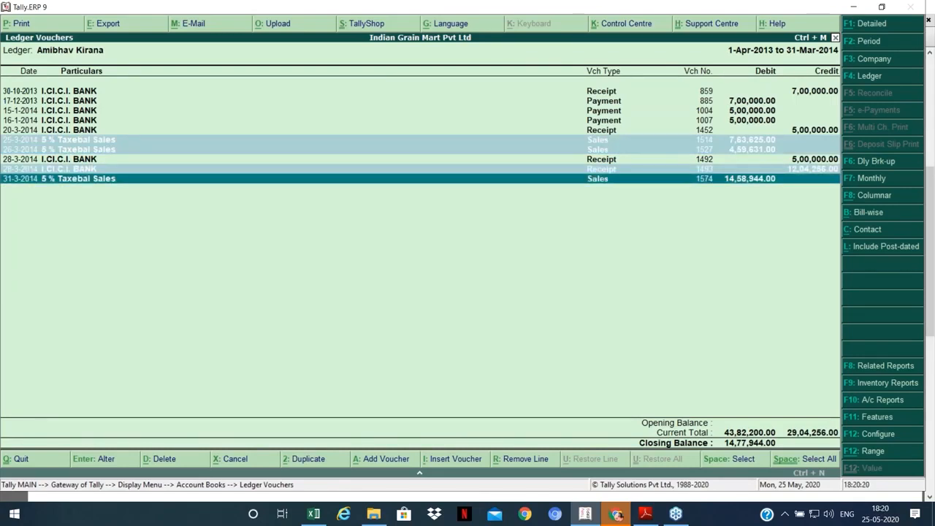
key(alt+r)
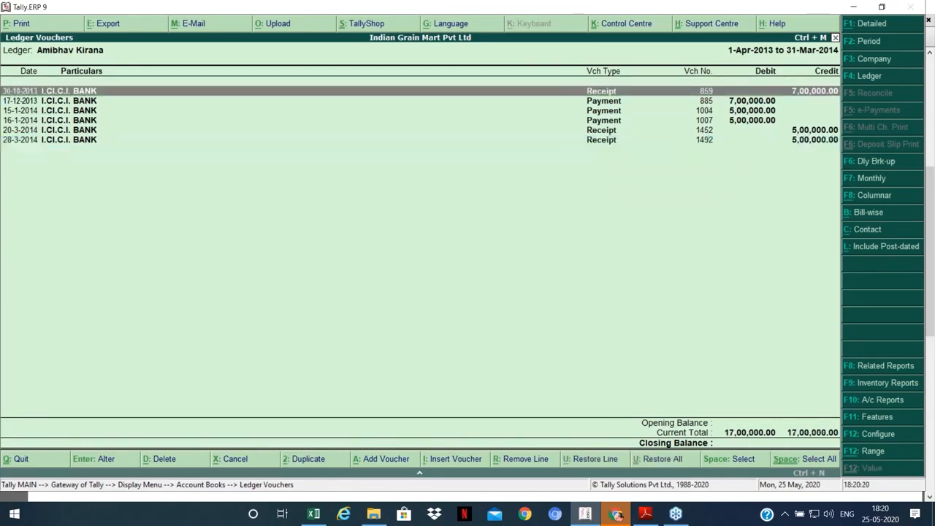
key(Down)
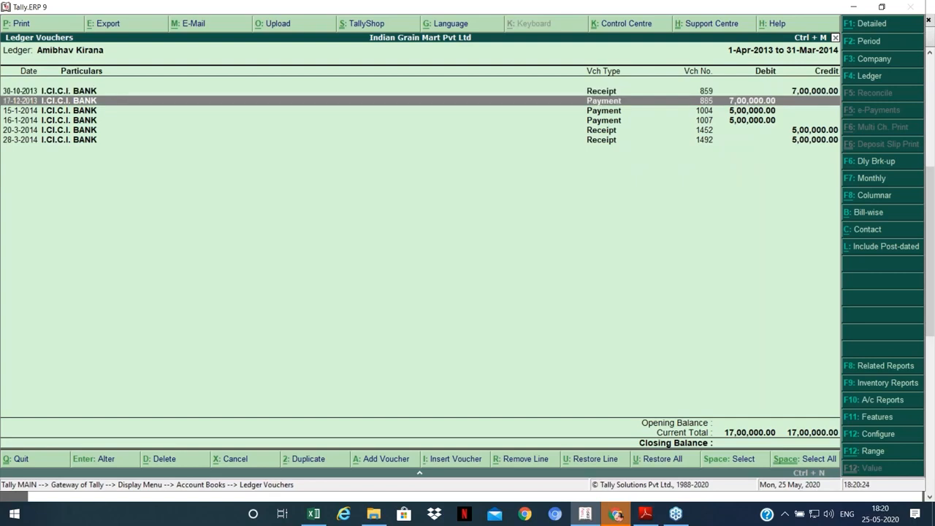
key(Down)
key(Down)
key(Down)
key(Down)
key(Up)
key(Up)
key(Up)
key(Up)
key(Down)
key(Down)
key(Down)
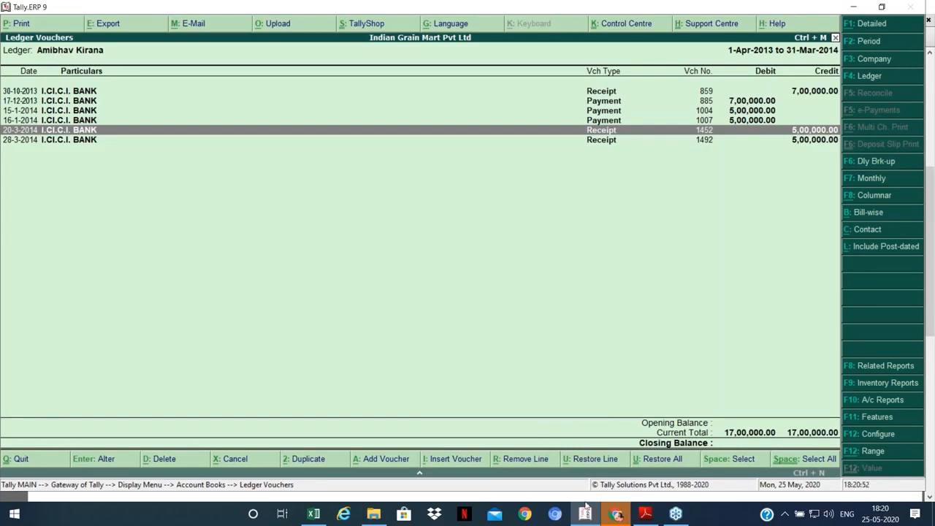
mouse_move(587, 515)
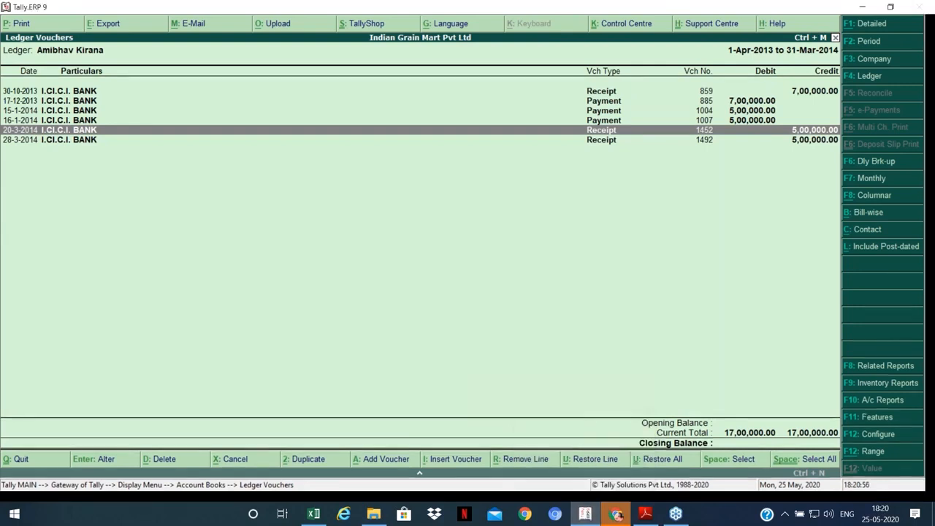
key(Escape)
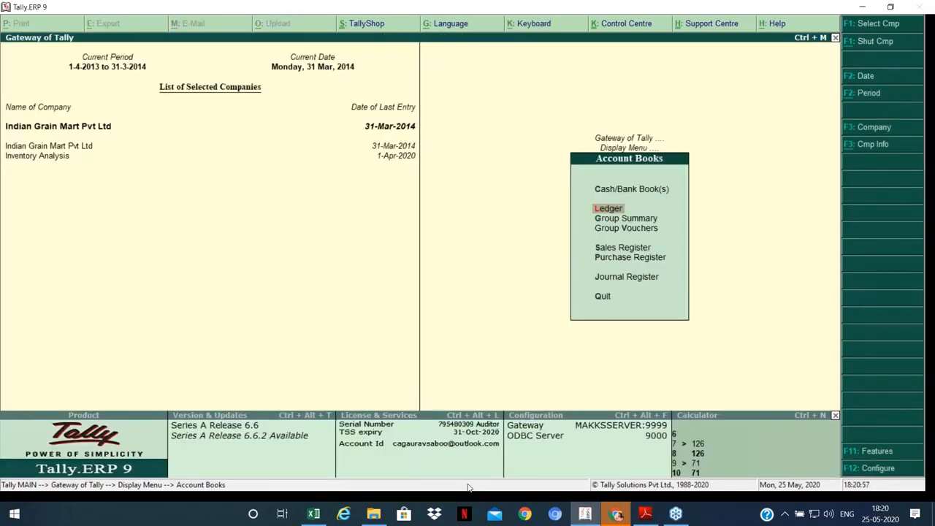
Step: Scroll through the Unusual Entries PDF list, then go back to Tally's Gateway of Tally
key(alt+Tab)
scroll(489, 385, down, 1)
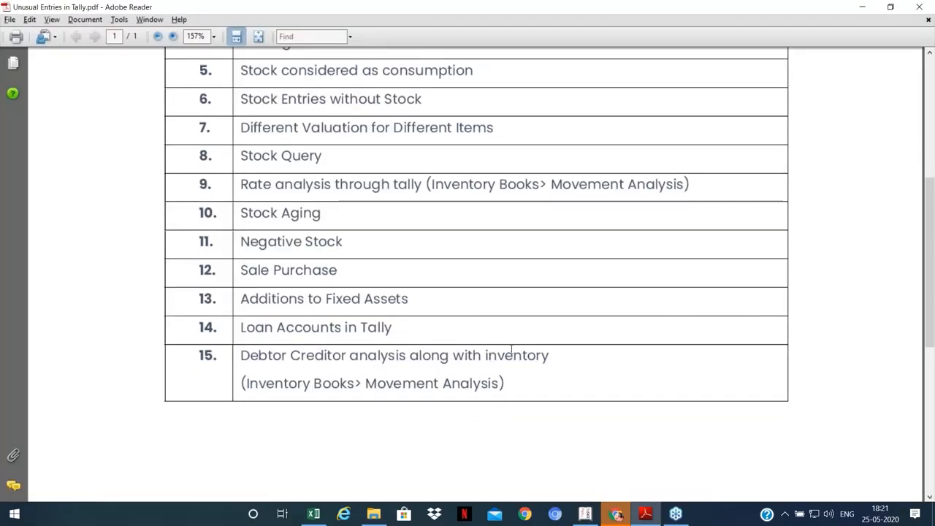
click(585, 515)
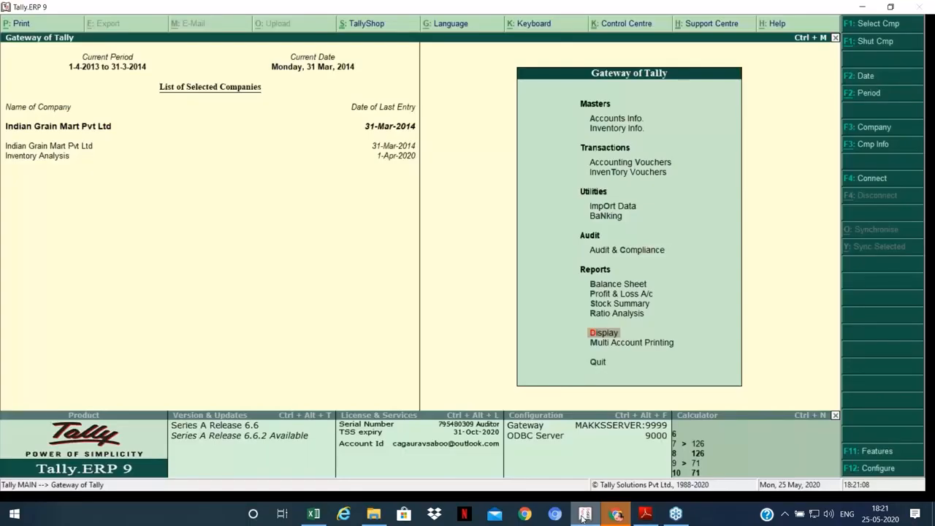
key(Return)
Step: Open Inventory Books > Movement Analysis > Group Analysis for the Sundry Debtors group
key(y)
key(Escape)
key(Up)
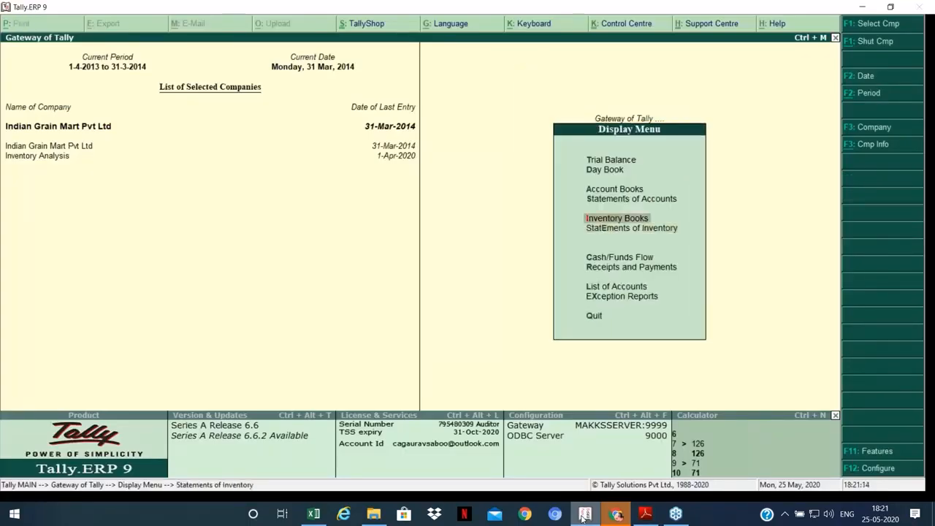
key(Return)
key(Down)
key(Down)
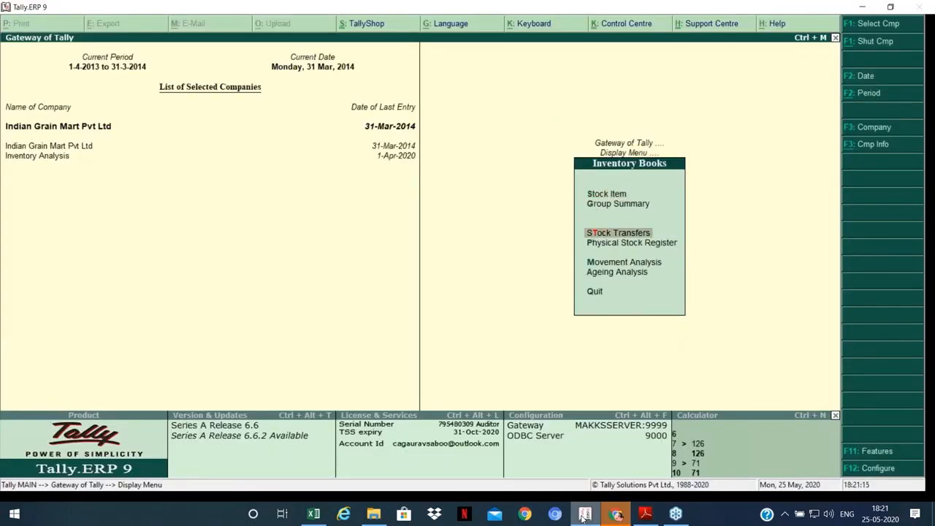
key(Down)
key(m)
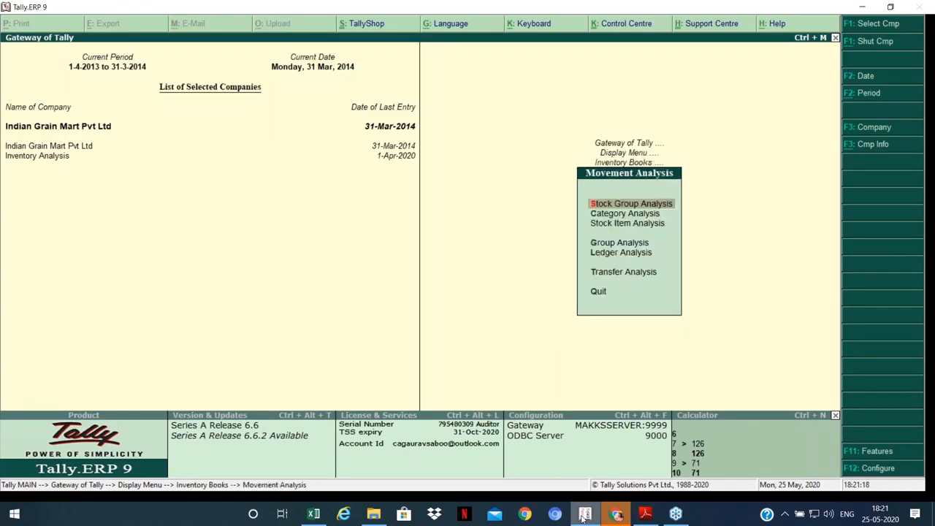
key(Down)
key(Down)
key(Down)
key(Down)
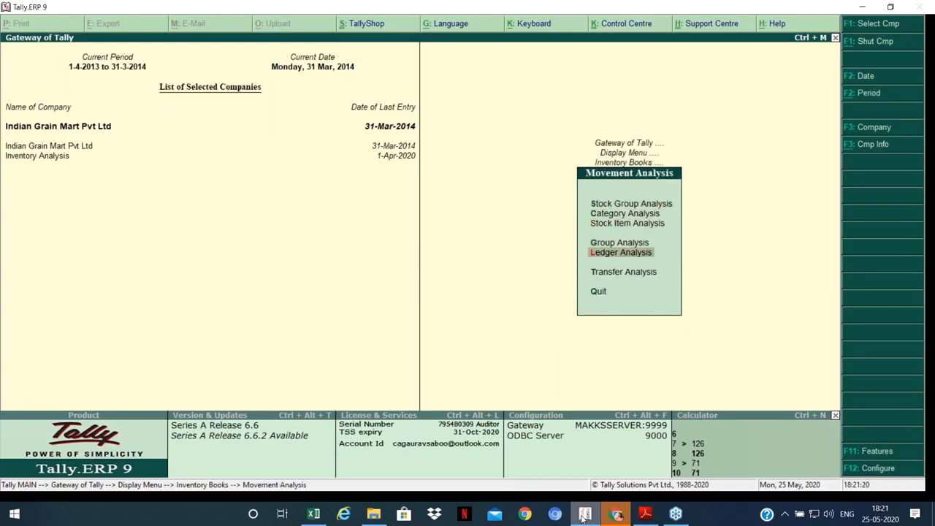
key(Up)
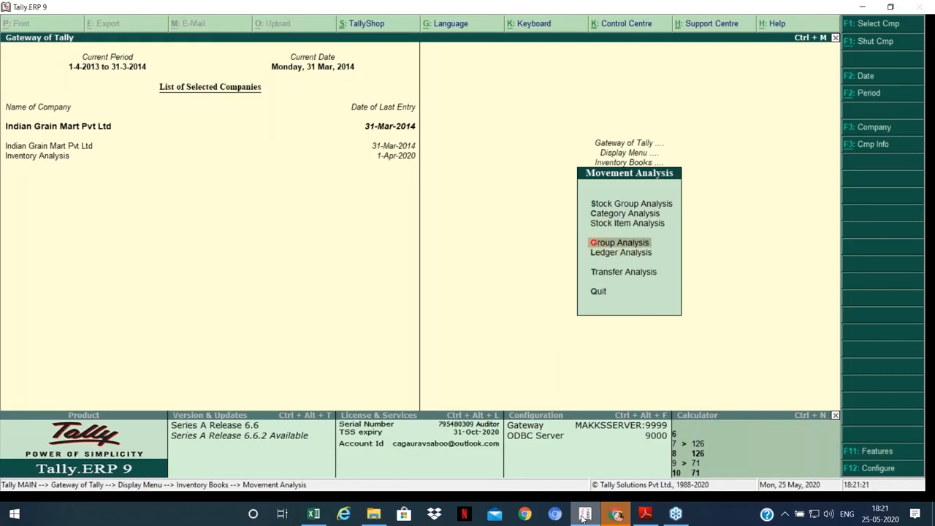
key(Return)
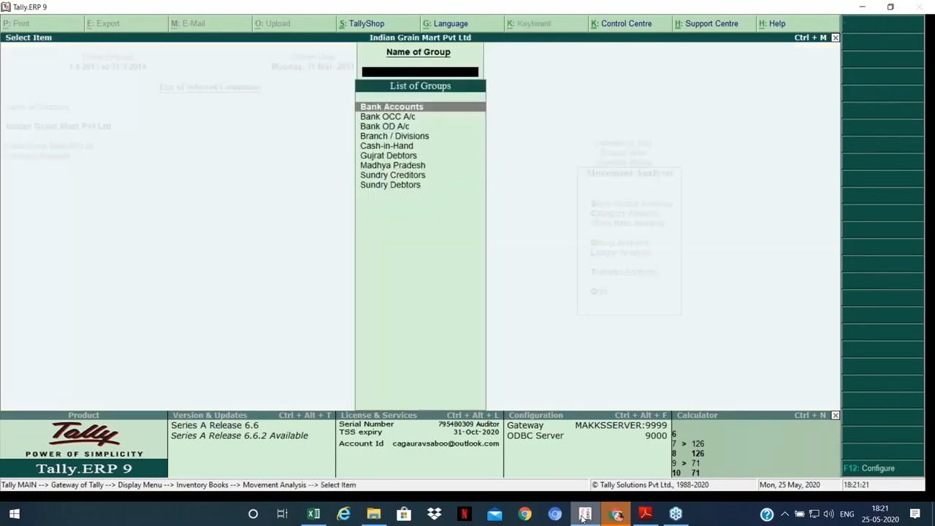
key(Up)
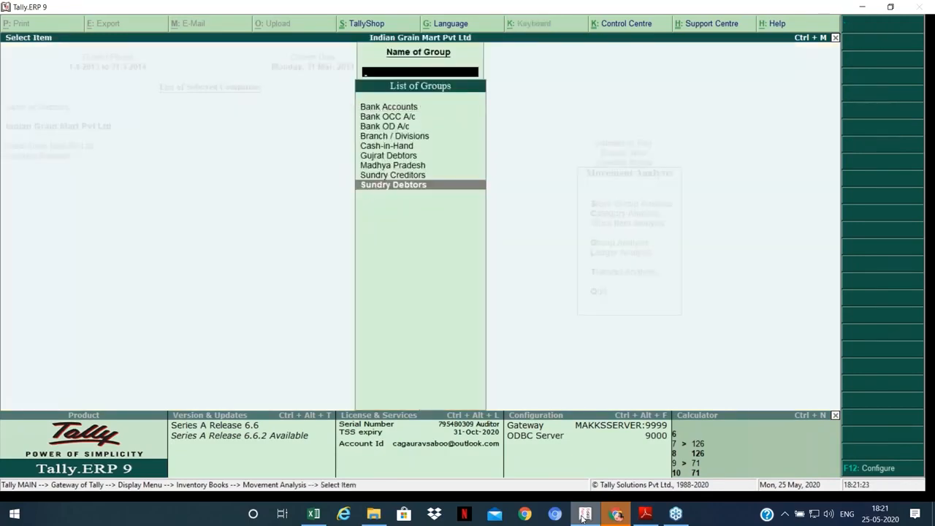
key(Return)
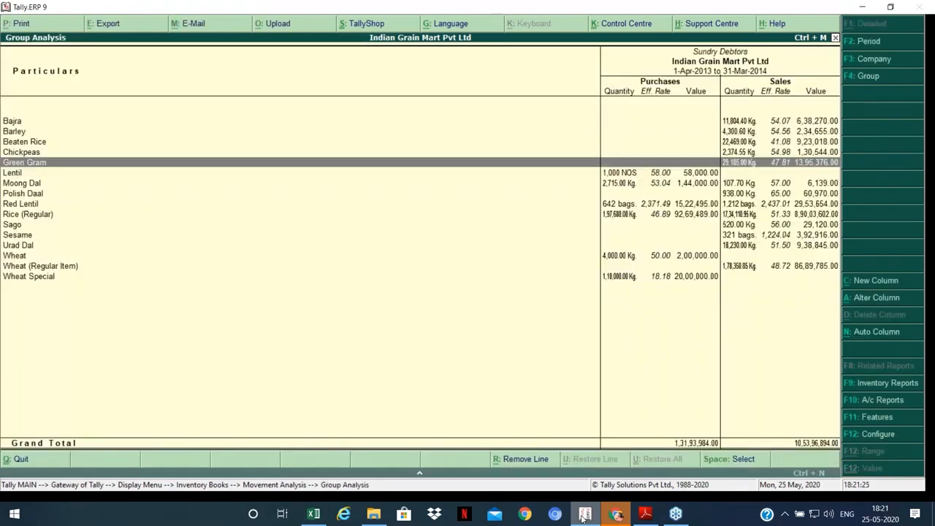
Step: Inspect Bajra's item vouchers, then browse Lentil and Red Lentil down to Rice (Regular)
key(Up)
key(Up)
key(Up)
key(Up)
key(Return)
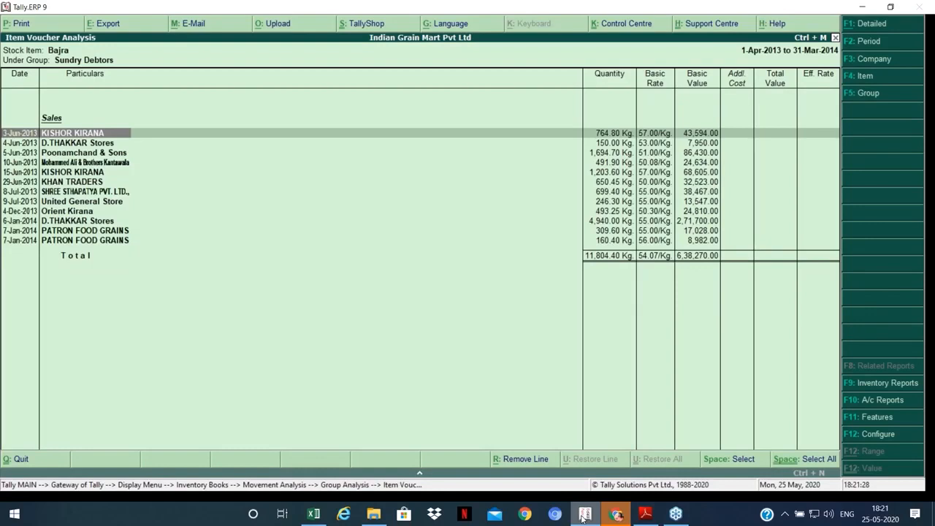
key(Escape)
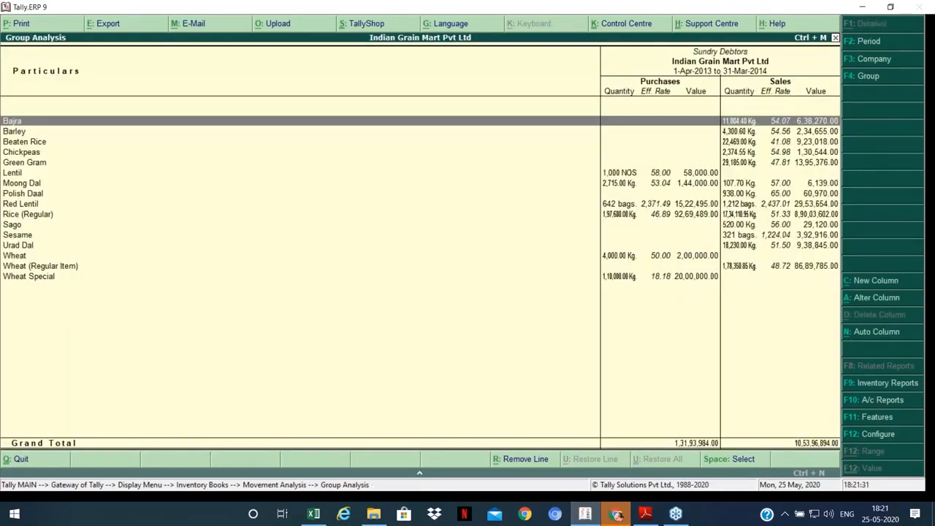
key(Return)
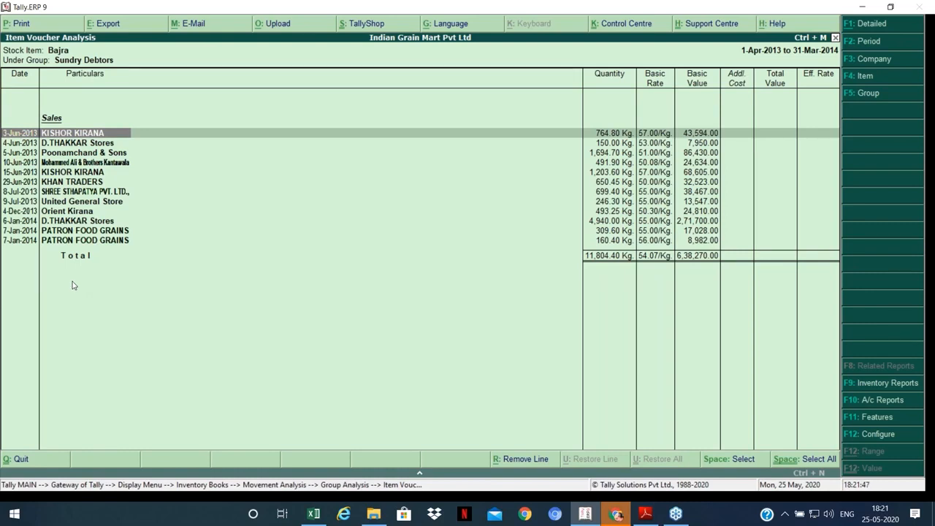
key(Escape)
key(Down)
key(Down)
key(Down)
key(Down)
key(Down)
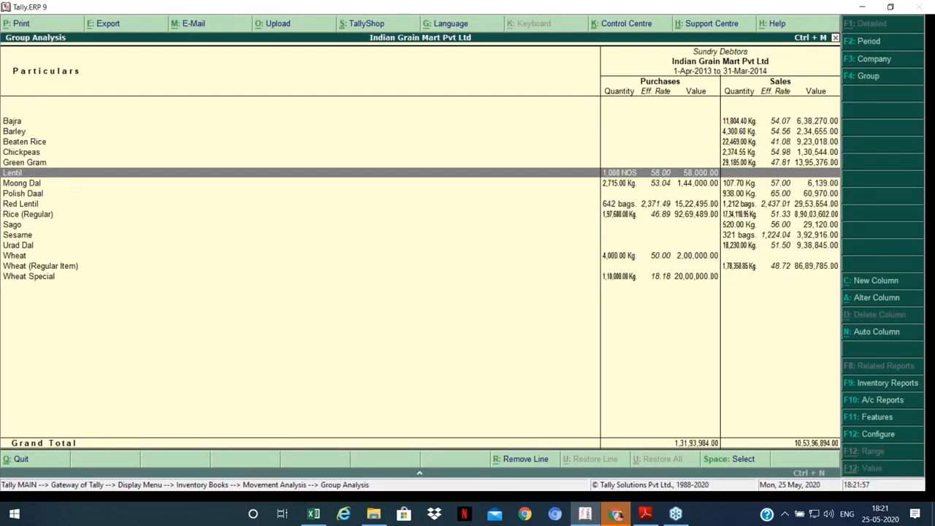
key(Down)
key(Down)
key(Down)
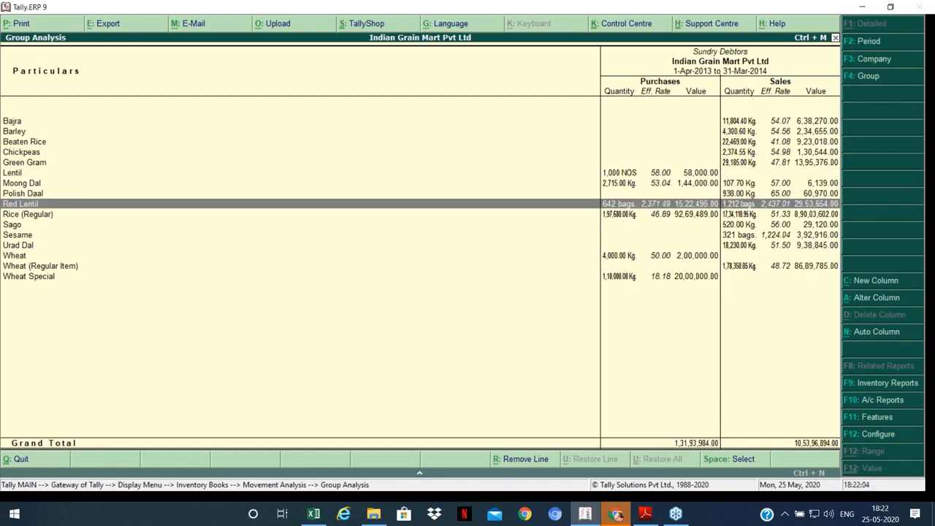
key(Down)
key(Down)
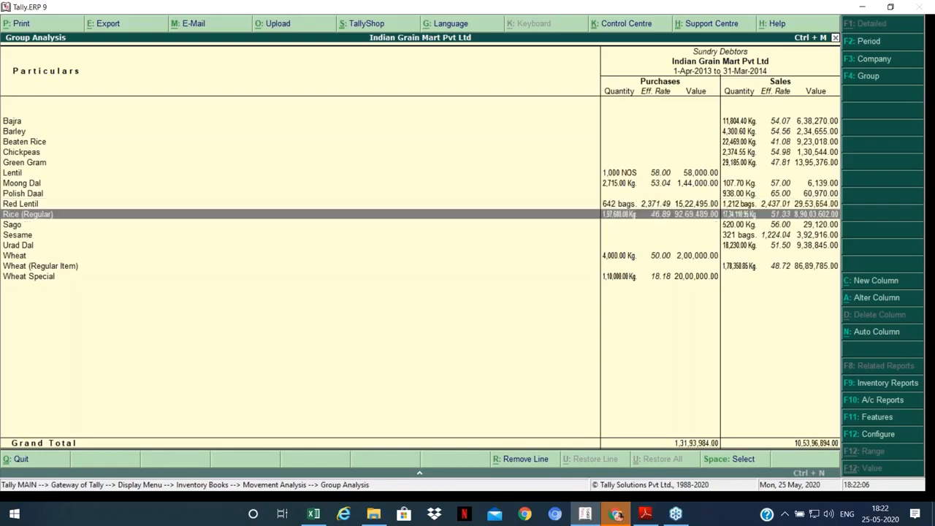
key(Up)
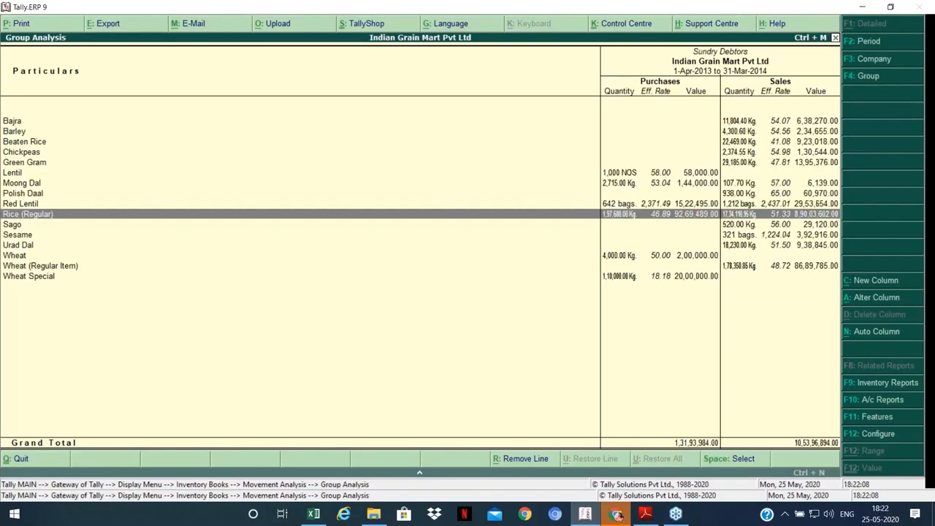
Step: Open Rice (Regular)'s item voucher analysis and review its purchase entries
key(Return)
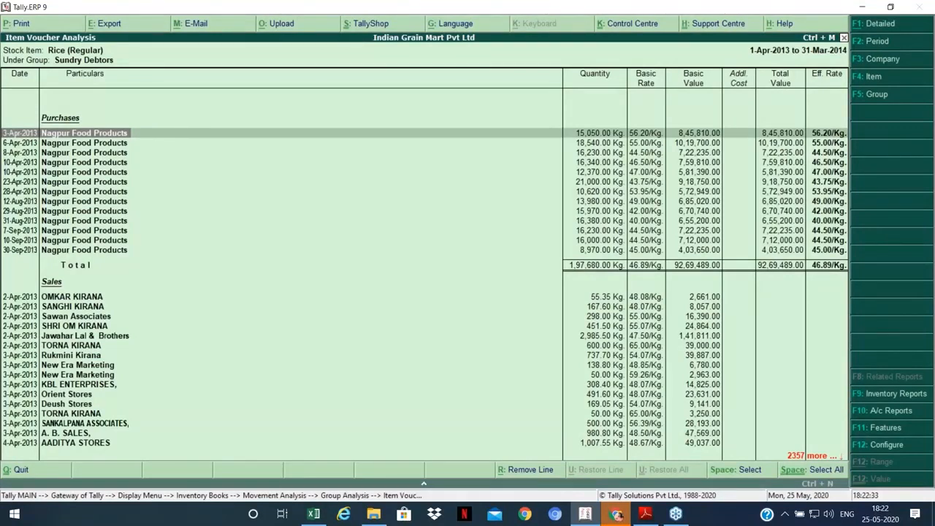
click(84, 211)
key(Down)
key(Down)
key(Down)
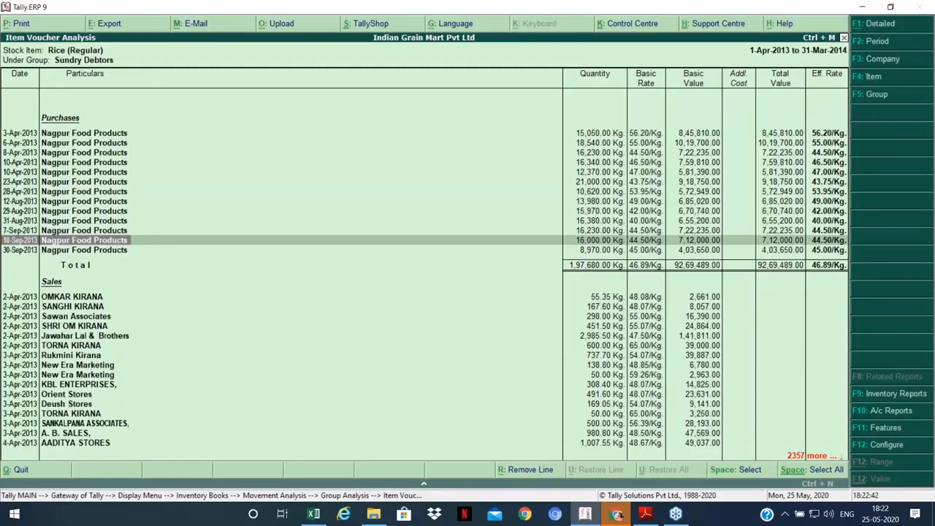
key(Up)
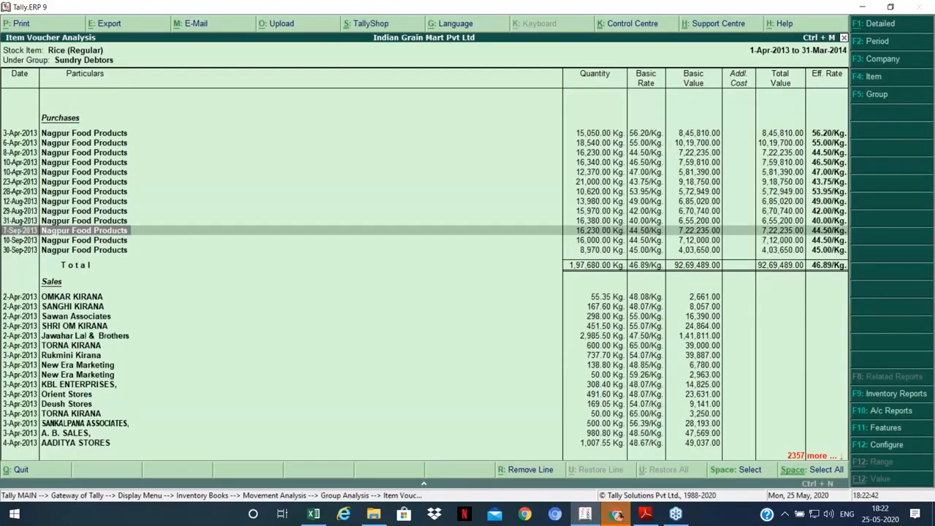
click(84, 162)
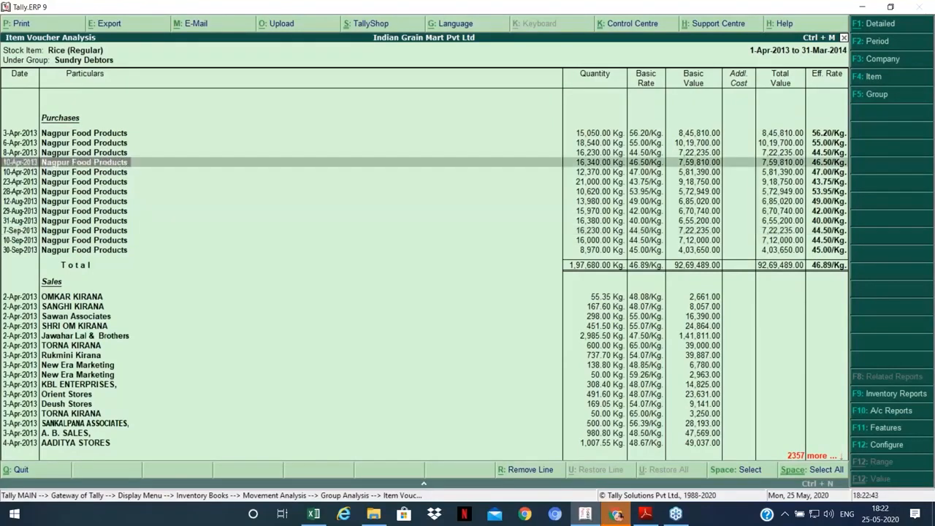
Step: Page through Rice (Regular)'s sales entries to the last one, then close the analysis
key(Page_Down)
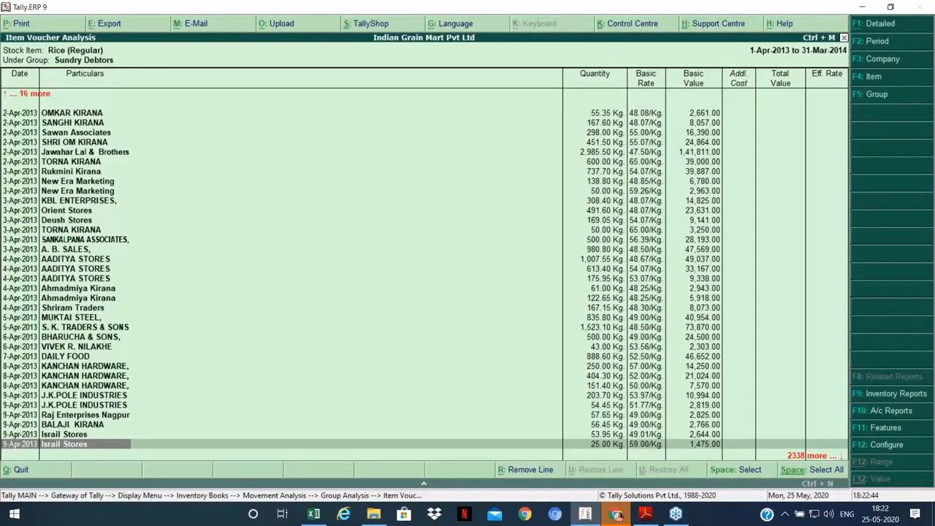
key(Page_Down)
click(84, 337)
key(Down)
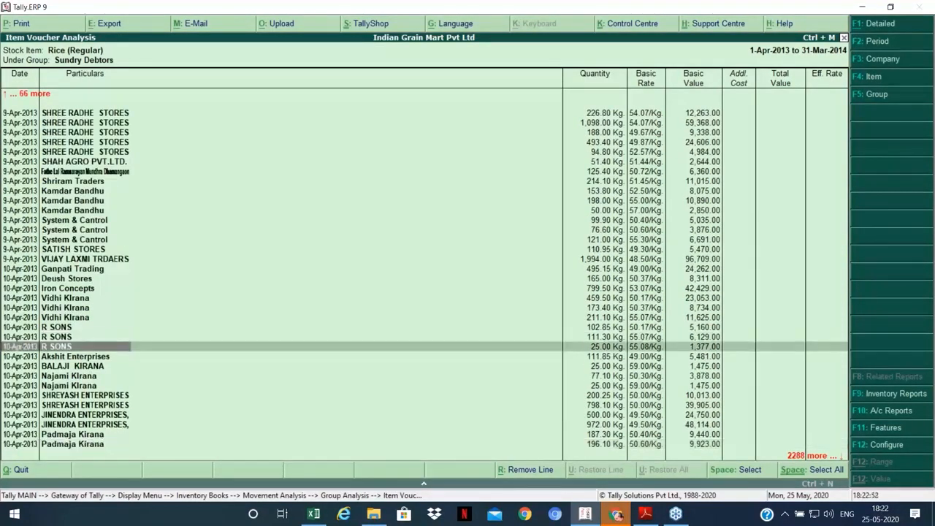
key(Down)
key(Down)
key(Down)
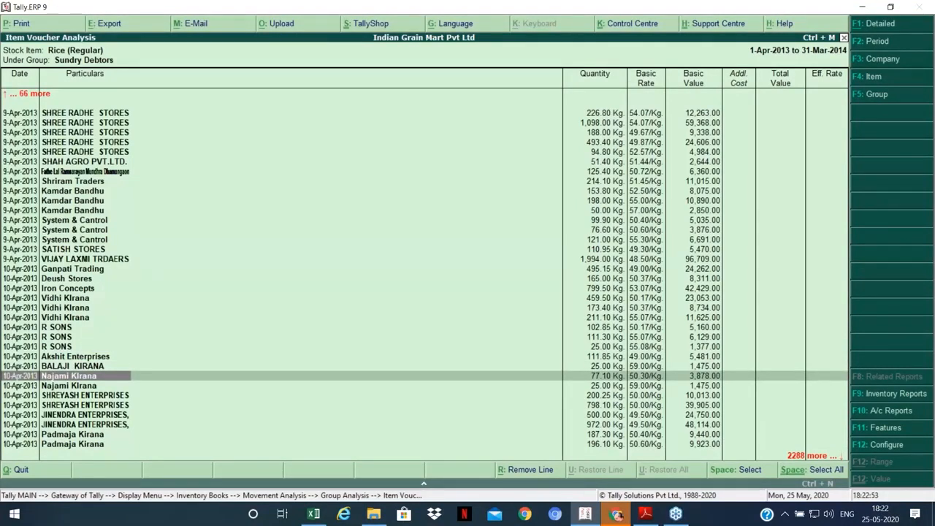
key(Down)
key(Down)
key(Down)
key(Down)
key(Down)
key(Down)
key(Down)
key(Down)
key(Down)
key(Down)
key(Down)
key(Down)
key(Down)
key(Escape)
key(Escape)
key(Escape)
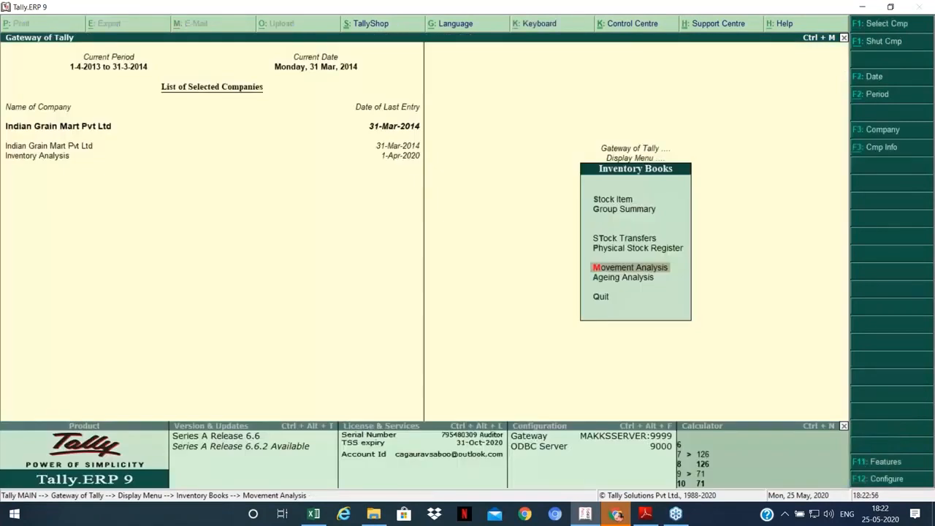
Step: Briefly open Ageing Analysis from Inventory Books, cancel the stock group prompt, and return to the Display menu
key(Escape)
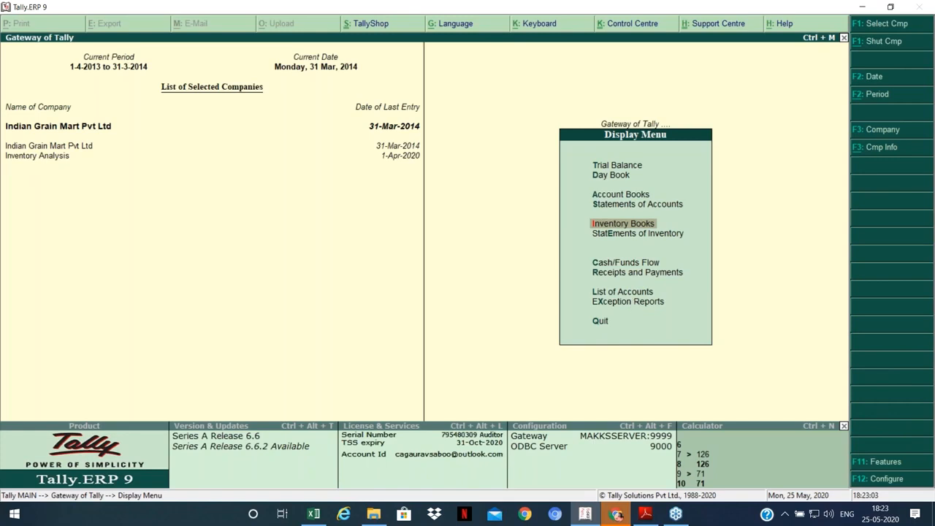
key(Return)
key(Down)
key(Up)
key(Down)
key(Down)
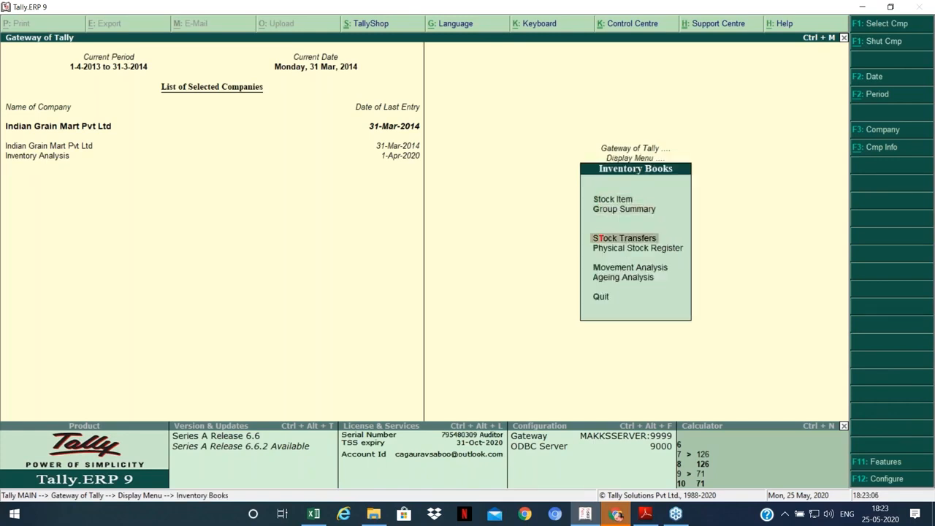
key(Down)
key(Down)
key(Down)
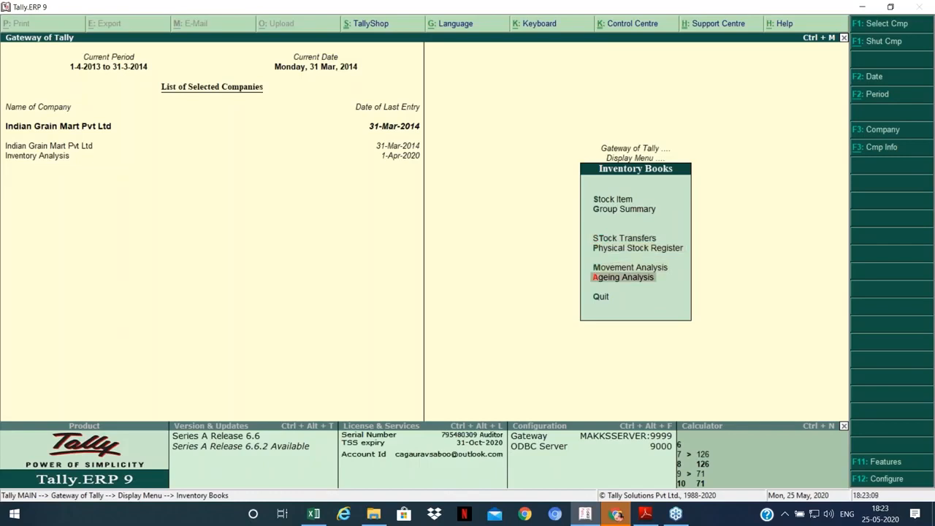
key(Return)
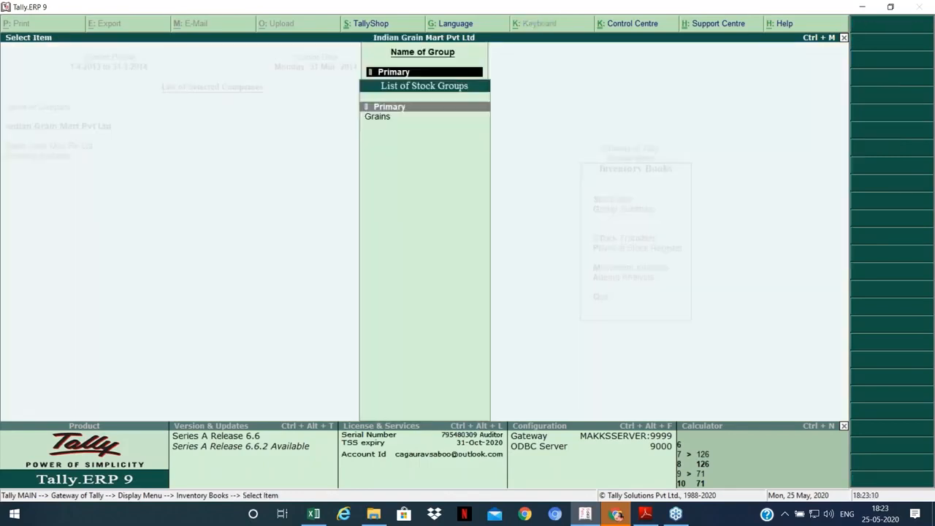
key(Escape)
key(Escape)
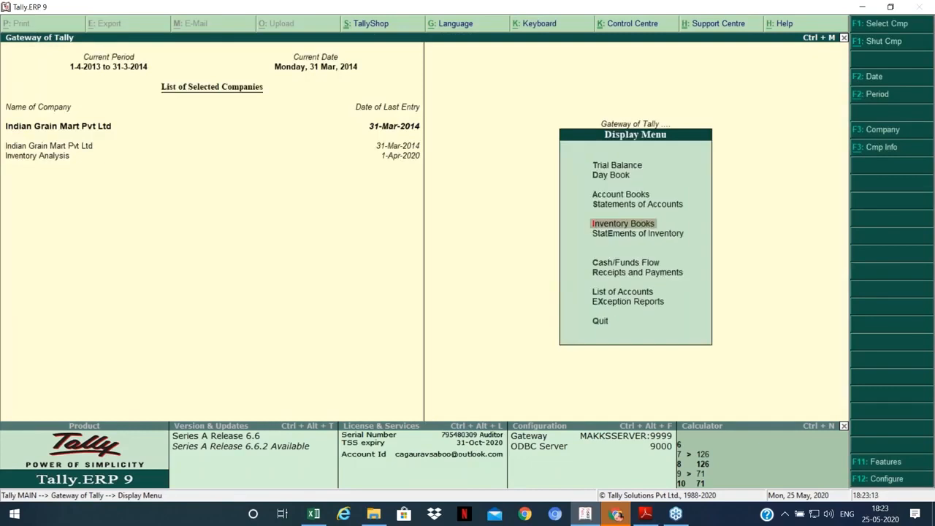
key(Escape)
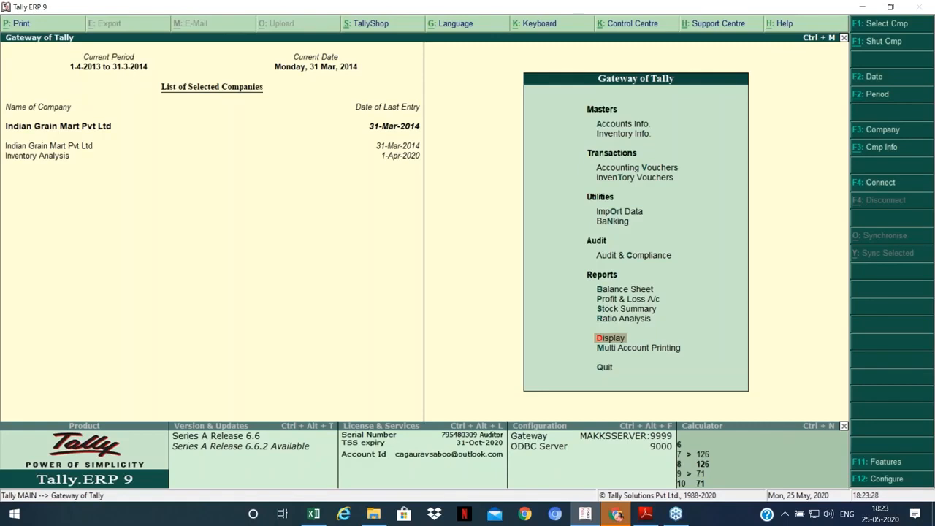
Step: Open the Profit & Loss A/c and drill into Closing Stock 1,26,29,663.69 for the Stock Summary
key(Up)
key(Up)
key(Up)
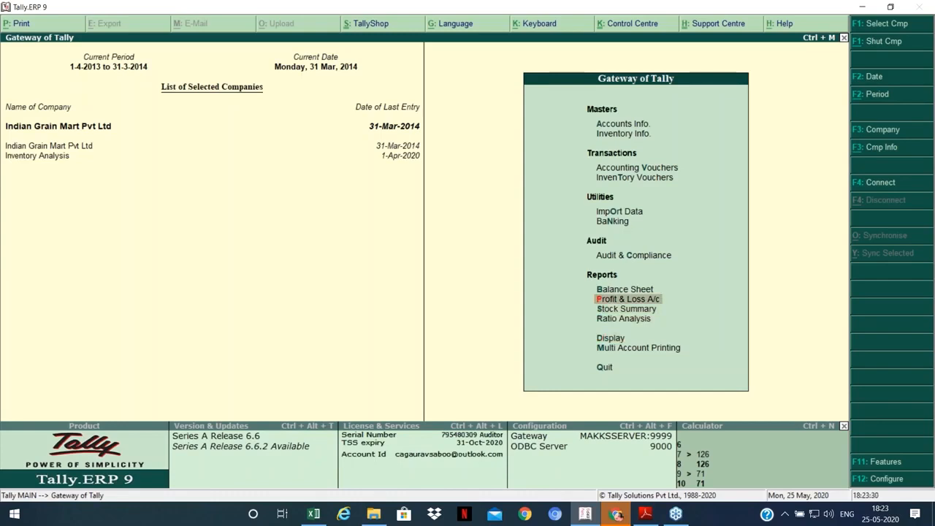
key(Return)
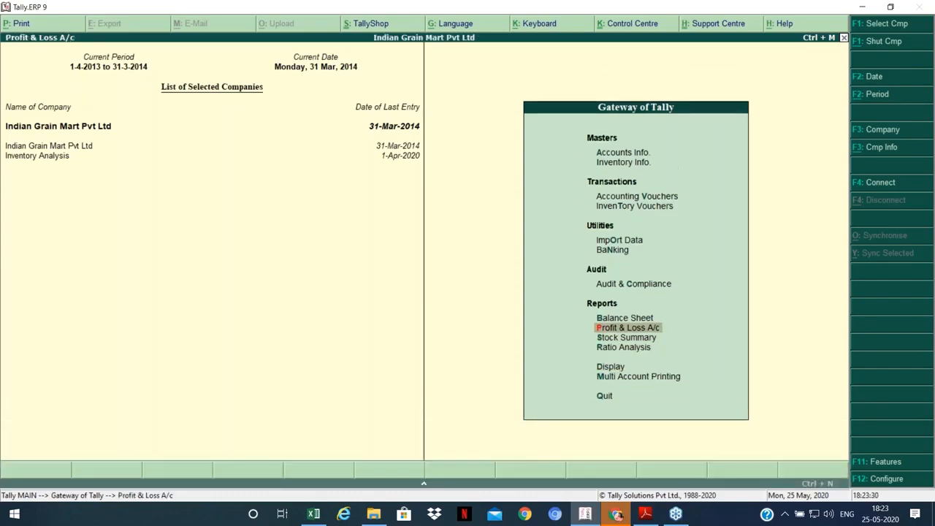
key(Down)
key(Down)
key(Down)
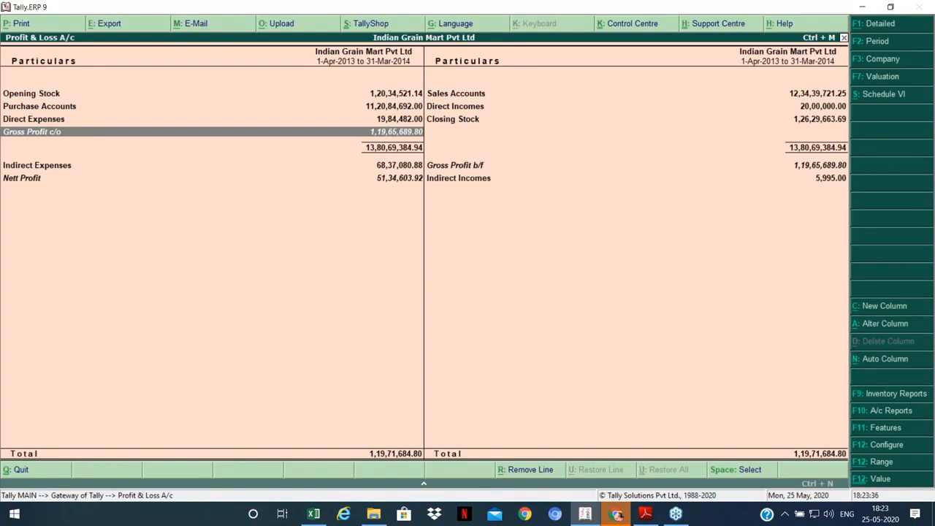
key(Right)
key(Up)
key(Down)
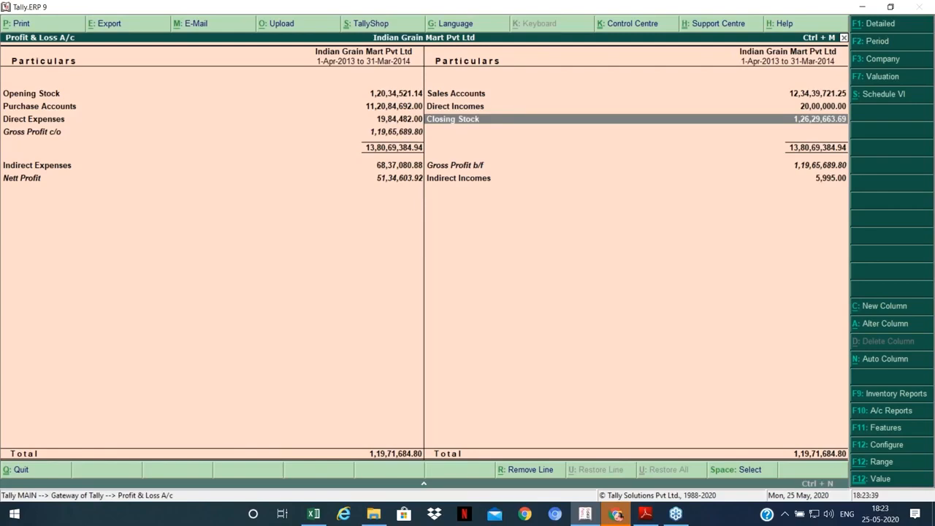
key(Return)
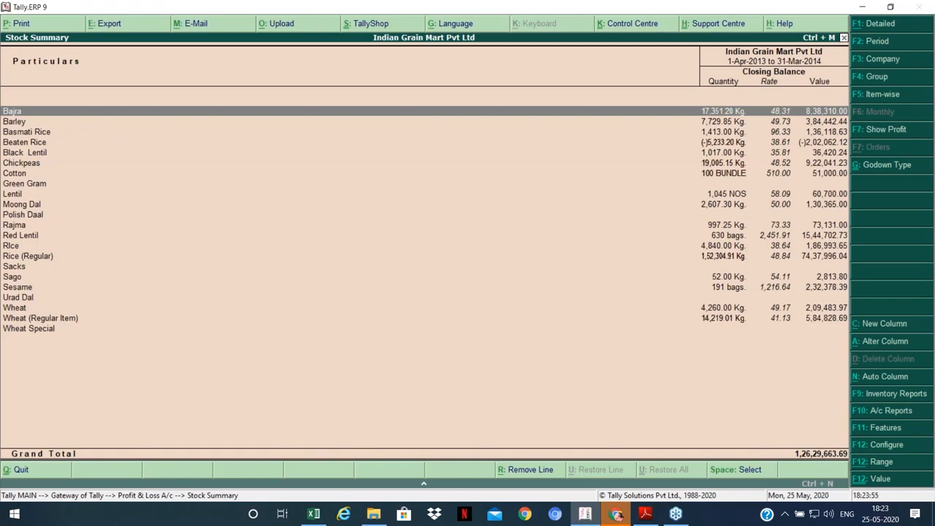
Step: Close the Stock Summary to return to the Profit & Loss A/c
key(Escape)
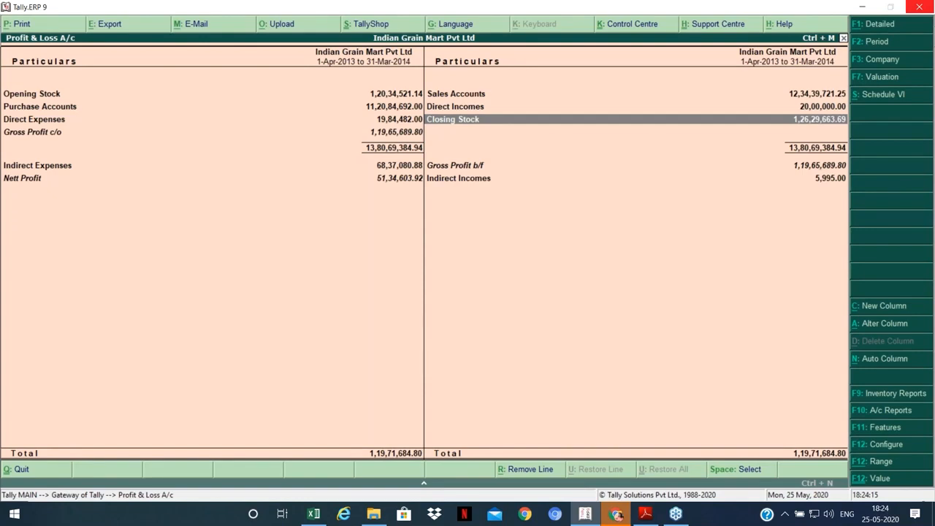
Step: Set 'Integrate accounts and inventory' to No in the F11 company features and accept
key(F11)
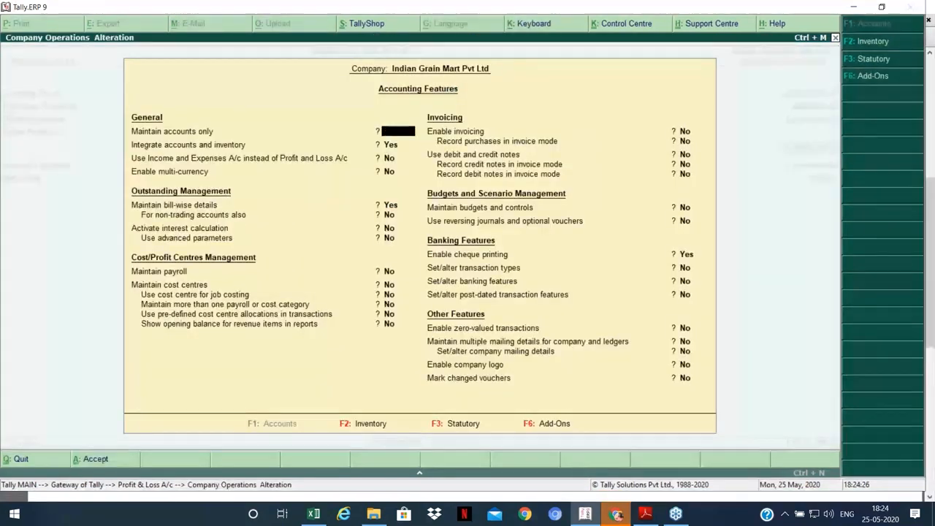
key(Return)
text(n)
key(Return)
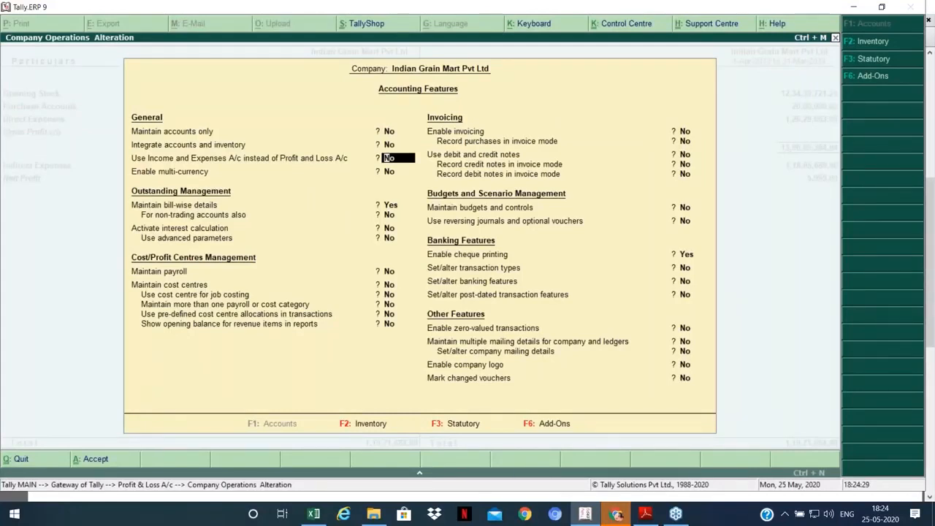
key(ctrl+a)
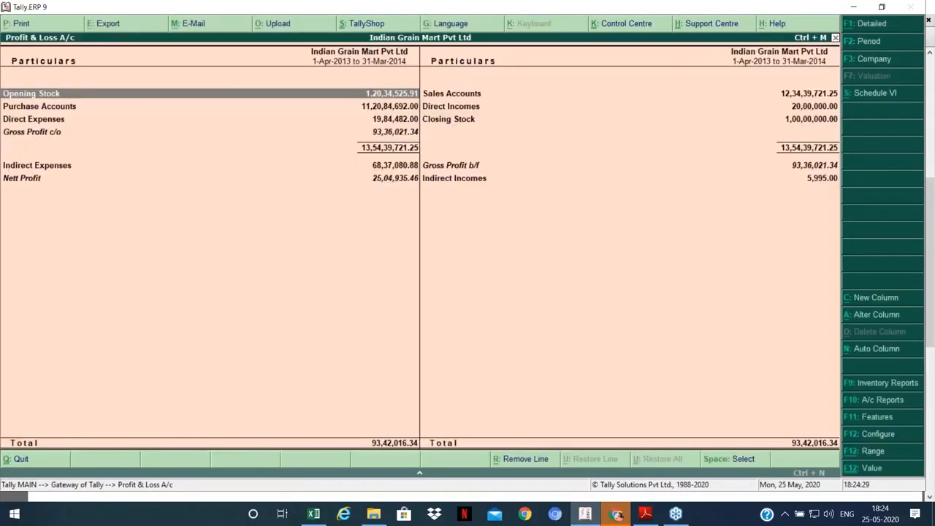
Step: Give the Stock in Hand ledger a 1,20,00,000 Dr closing balance, then exit to Gateway of Tally
click(449, 119)
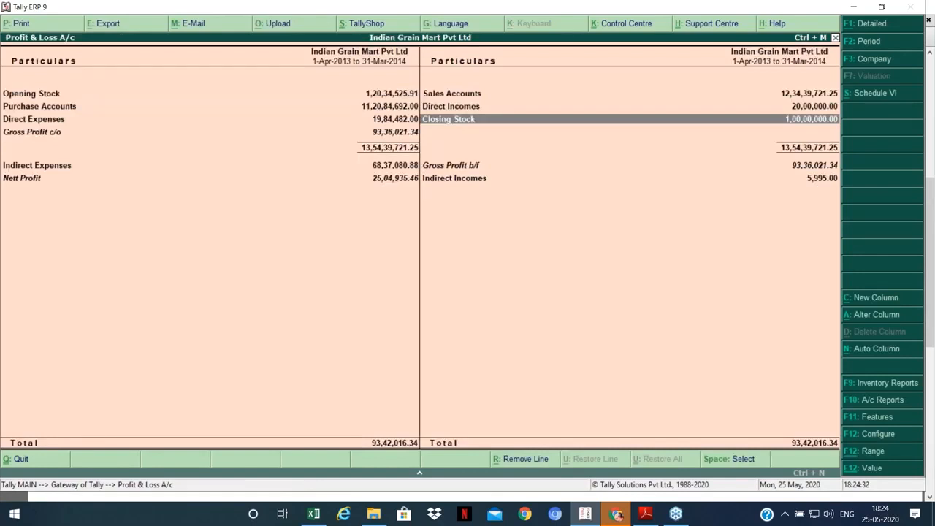
key(Return)
key(Return)
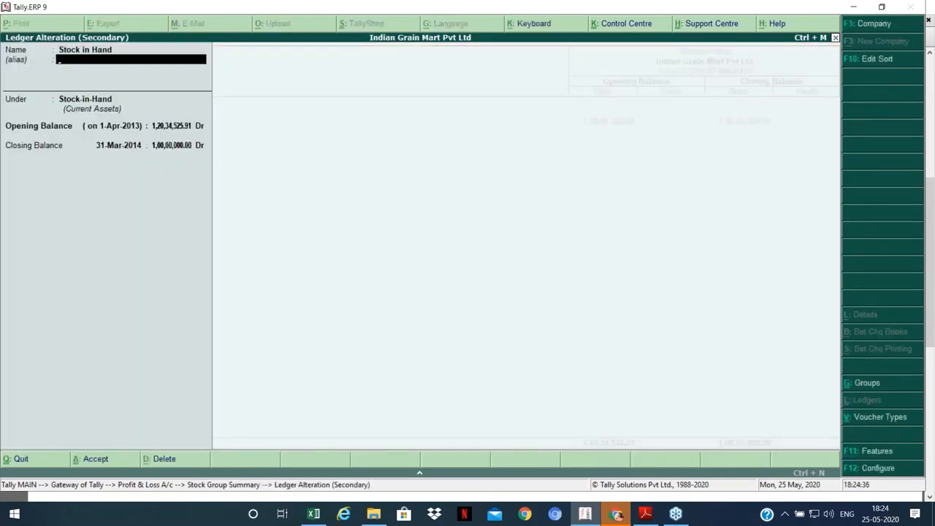
key(Return)
key(Return)
key(Return)
text(12,00,000.0)
key(BackSpace)
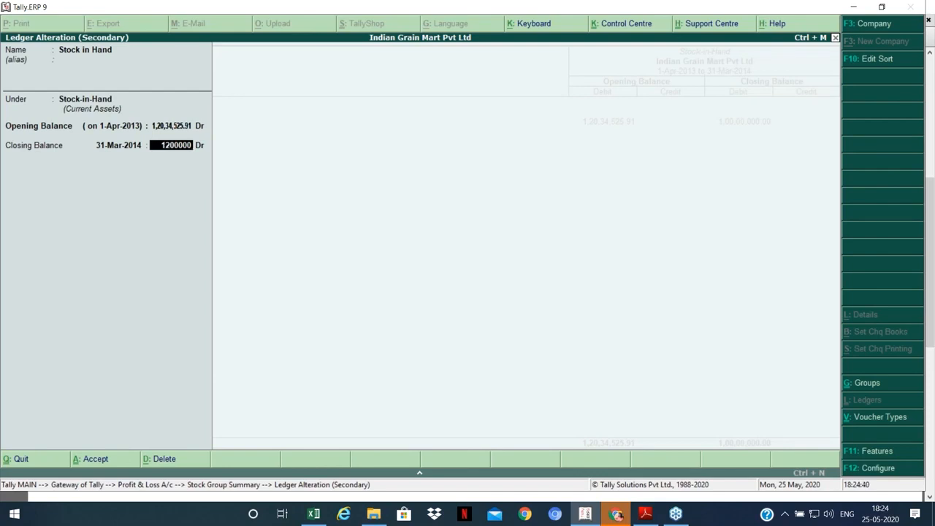
key(Return)
key(Return)
key(BackSpace)
key(BackSpace)
text(12000000)
key(Return)
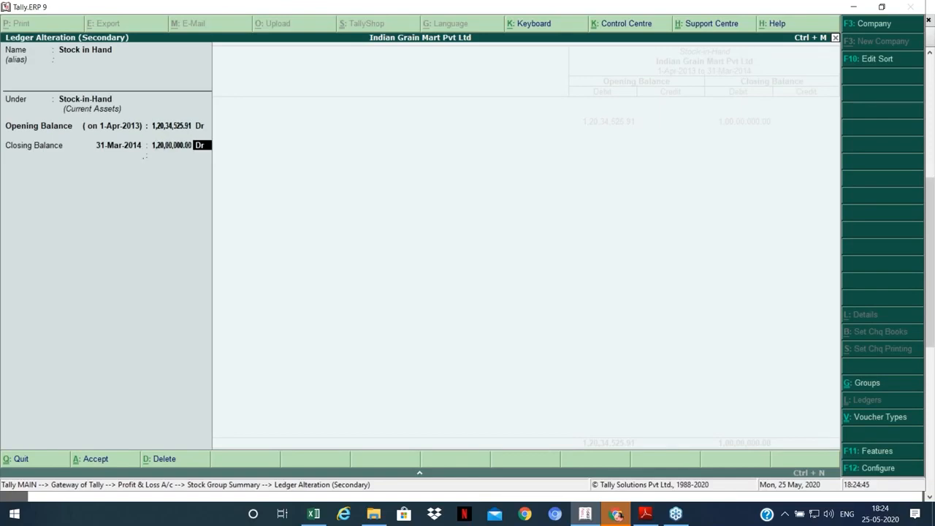
key(Return)
key(Return)
key(Return)
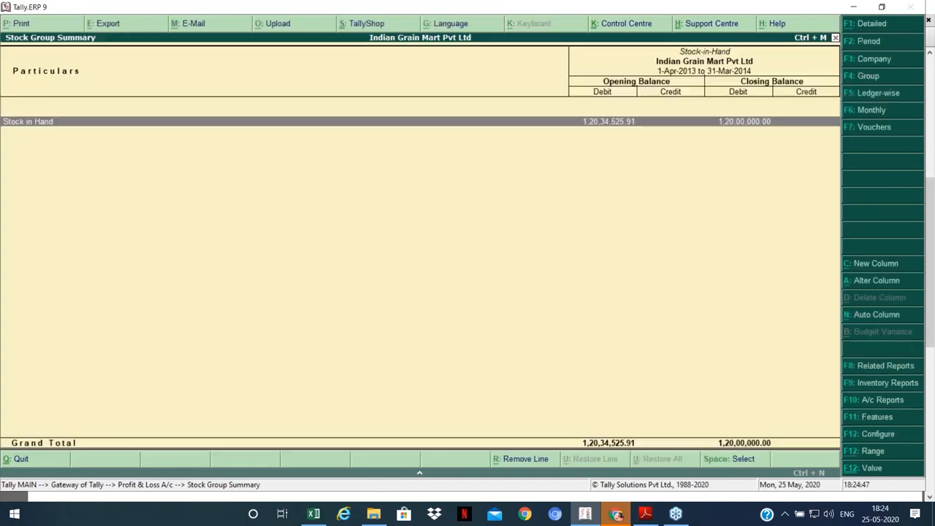
key(Escape)
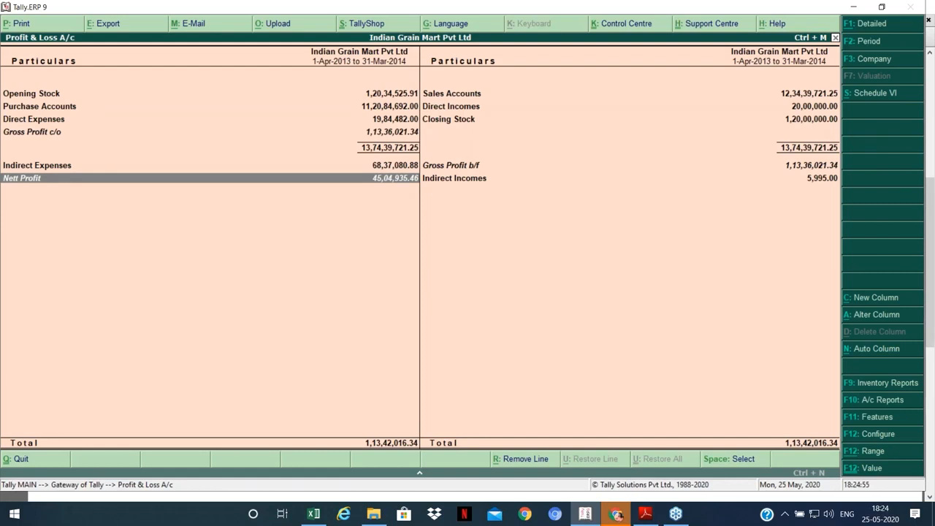
key(Escape)
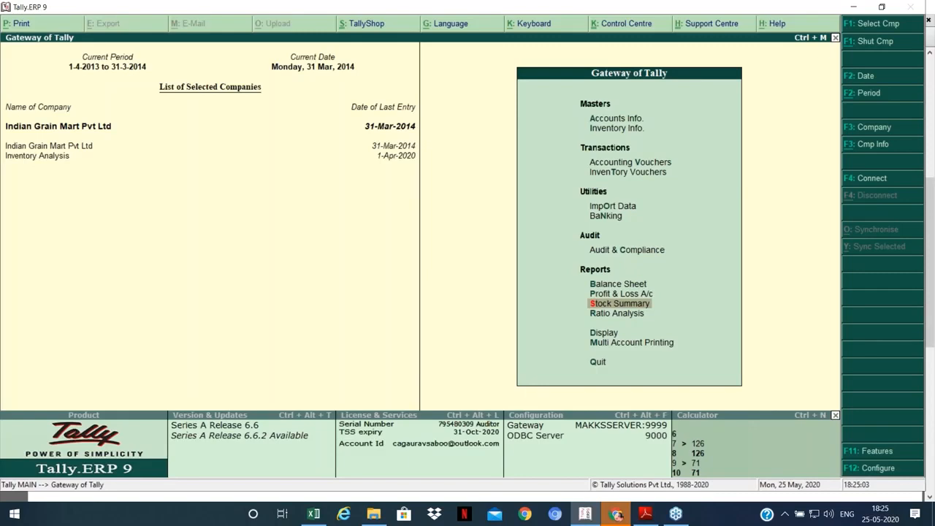
key(F11)
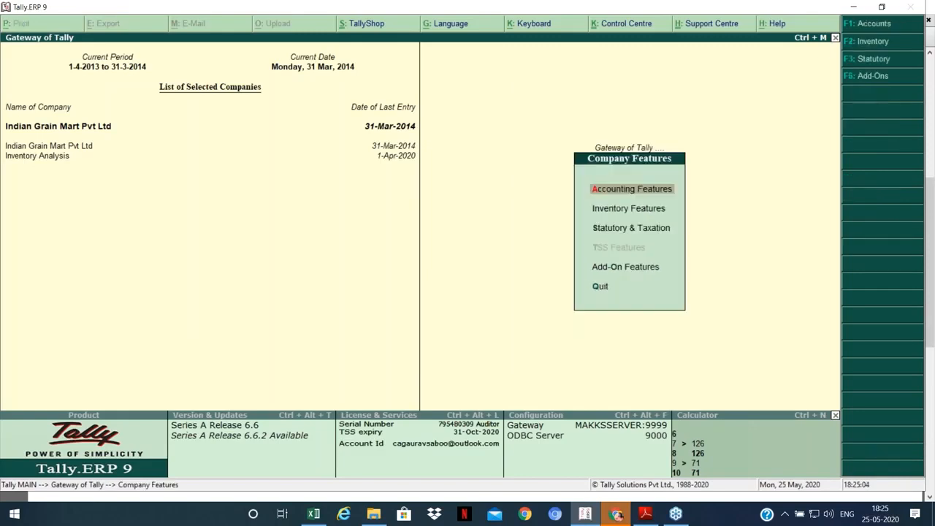
key(Return)
text(y)
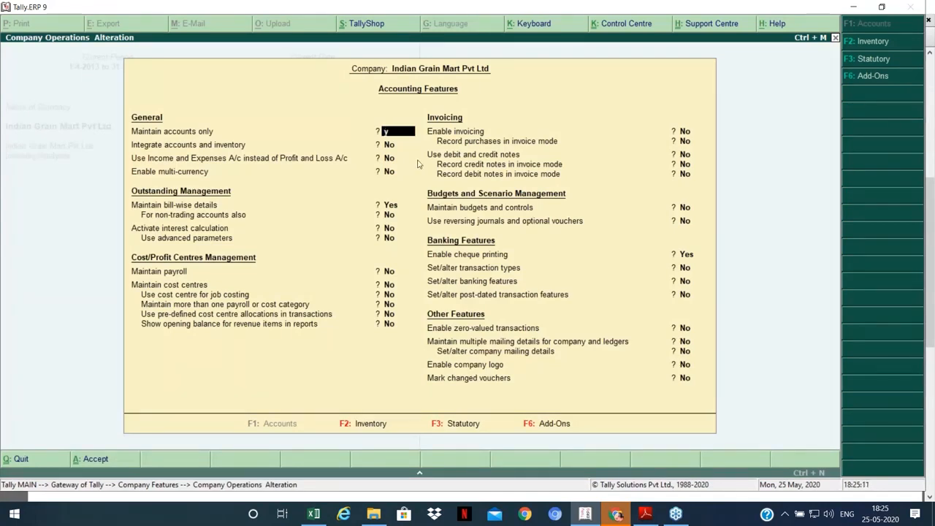
key(Return)
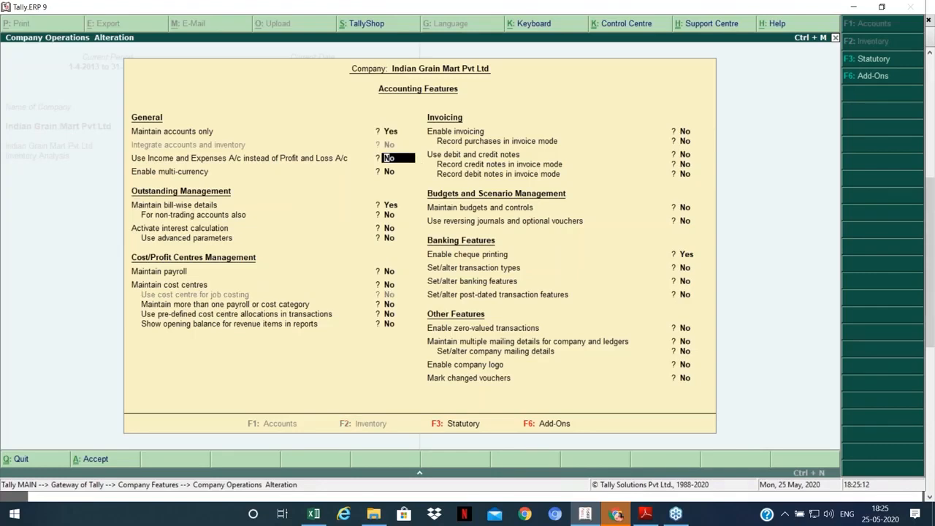
key(ctrl+a)
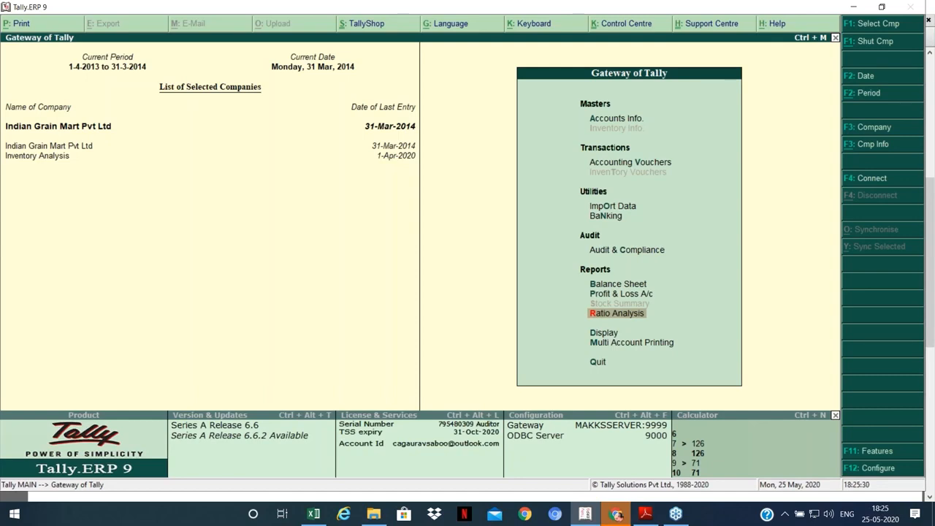
key(F11)
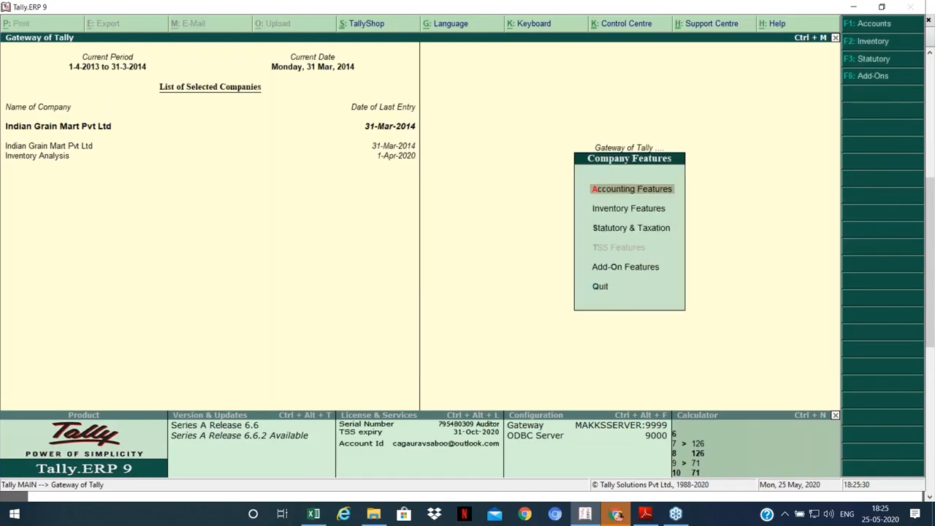
key(Return)
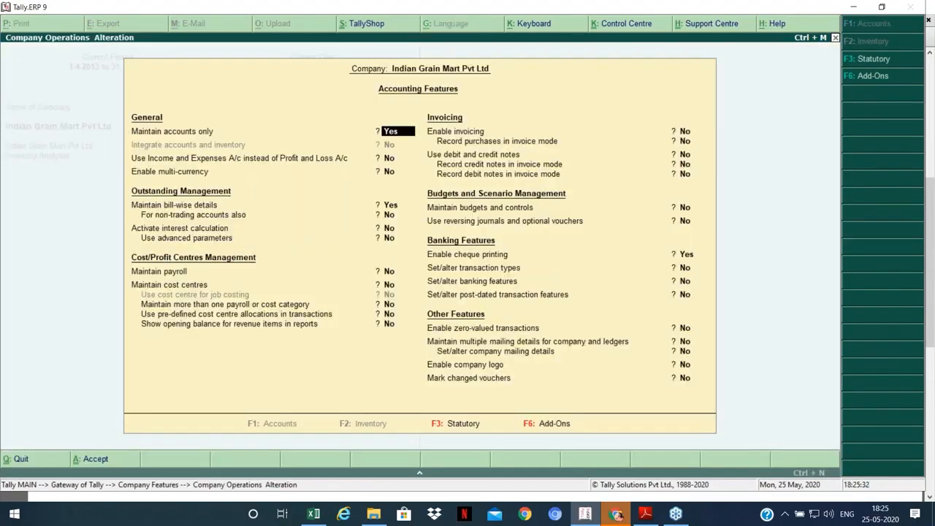
key(n)
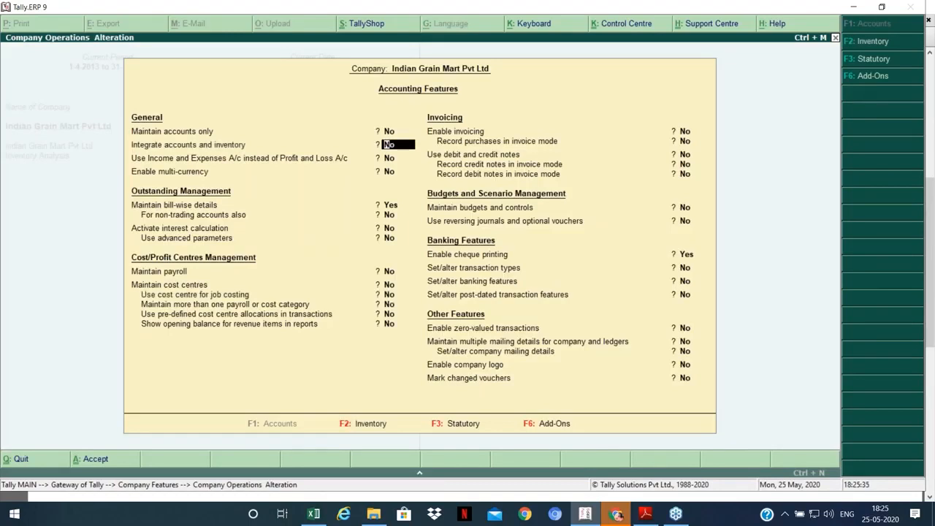
key(ctrl+a)
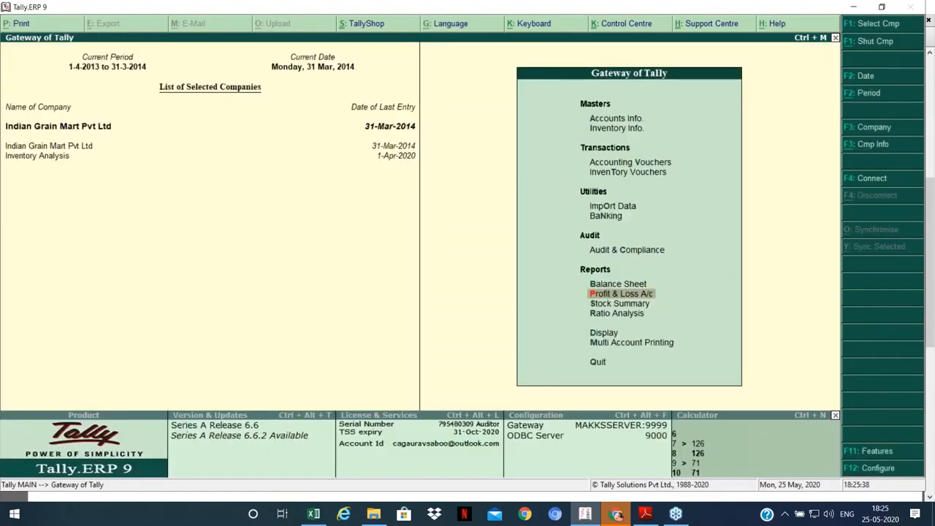
Step: Check the Stock Summary and P&L, then re-enable 'Integrate accounts and inventory' through F11 features
key(s)
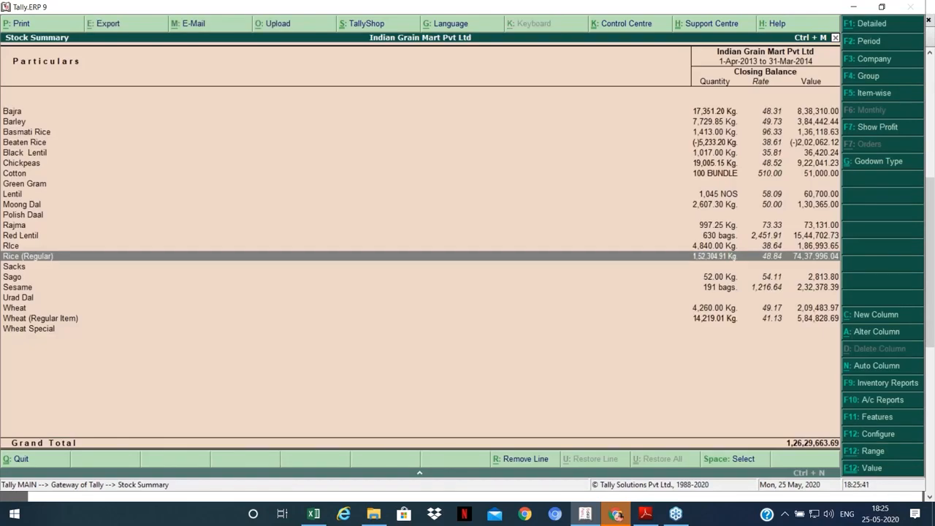
key(Escape)
key(p)
click(448, 119)
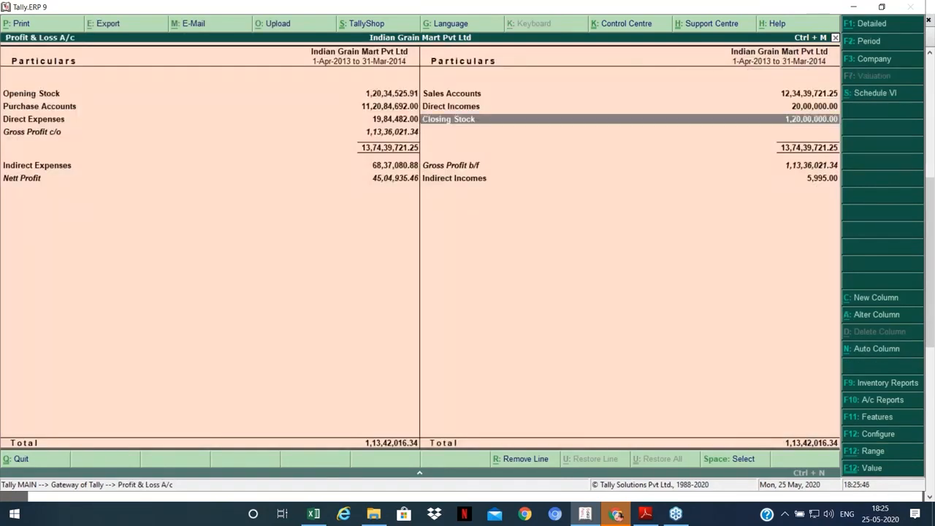
key(F12)
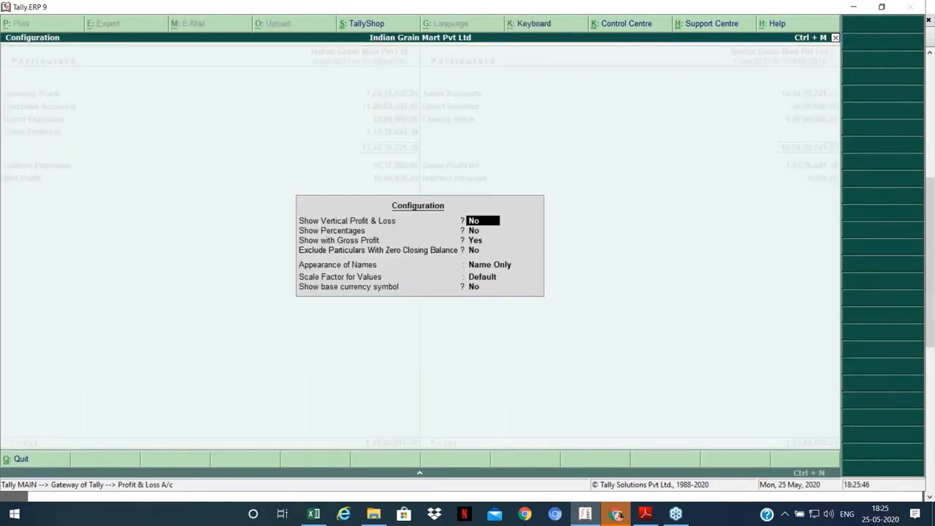
key(Escape)
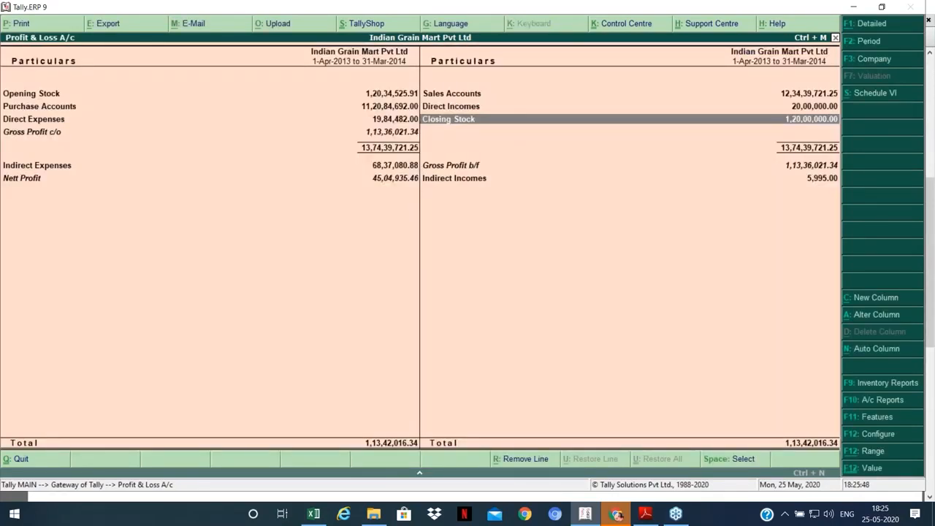
key(F11)
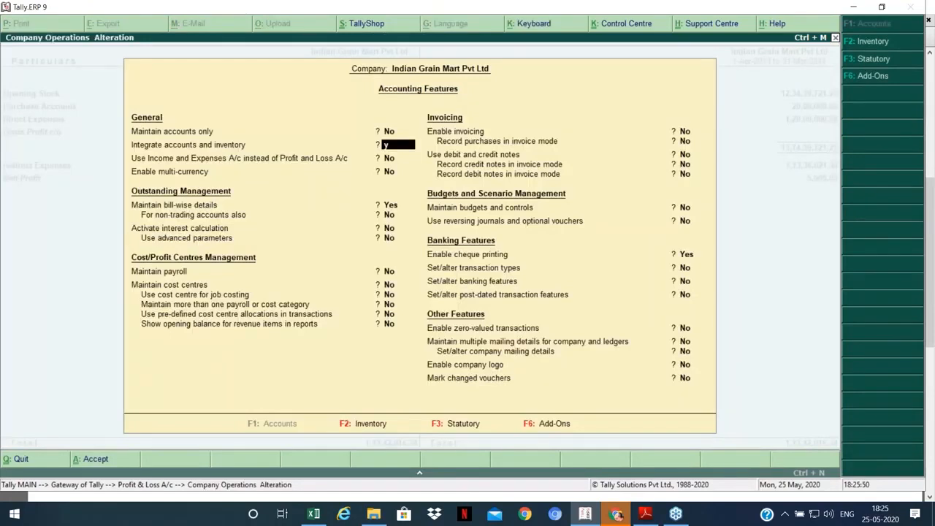
key(ctrl+a)
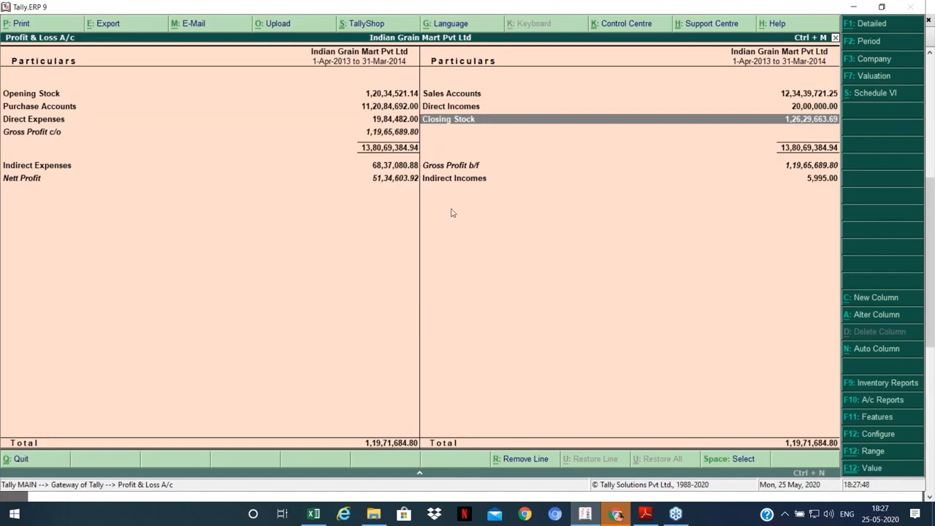
Step: In the Excel Example sheet, enter the contact e-mail address in cell D25
click(314, 515)
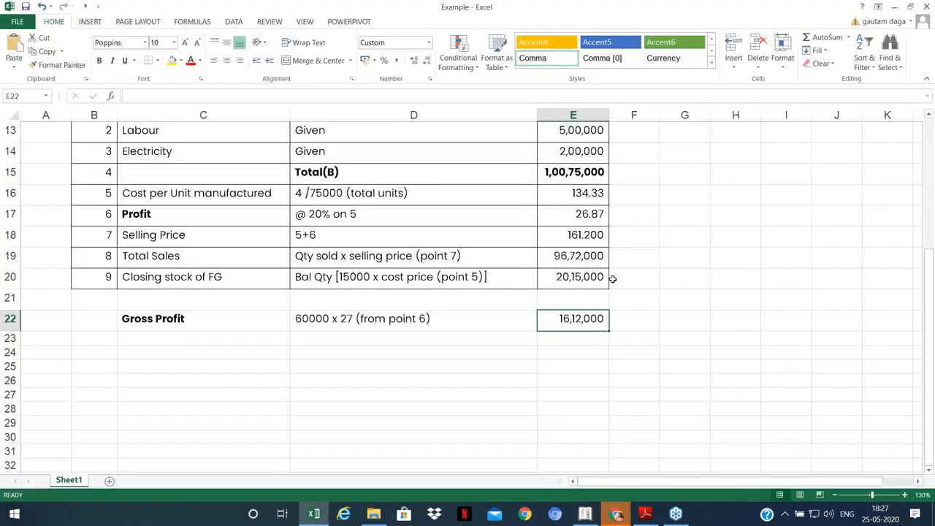
click(433, 378)
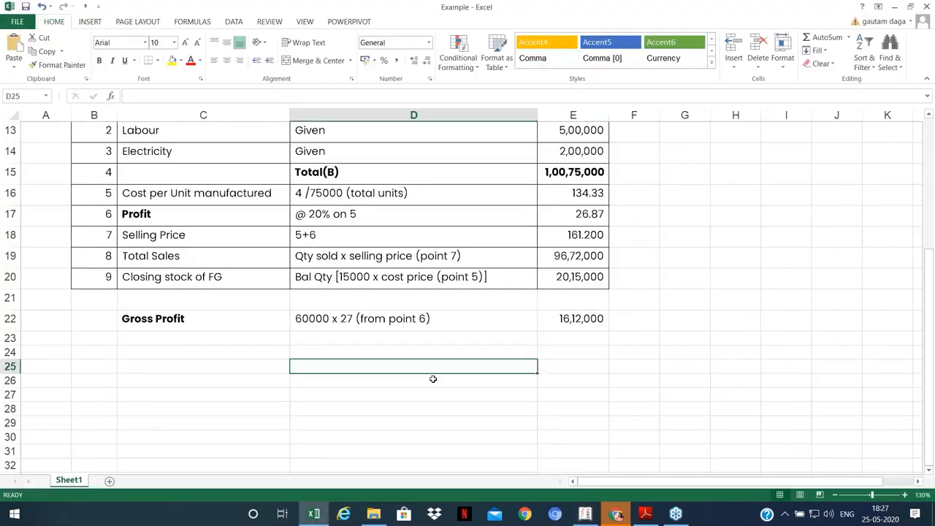
scroll(431, 374, down, 2)
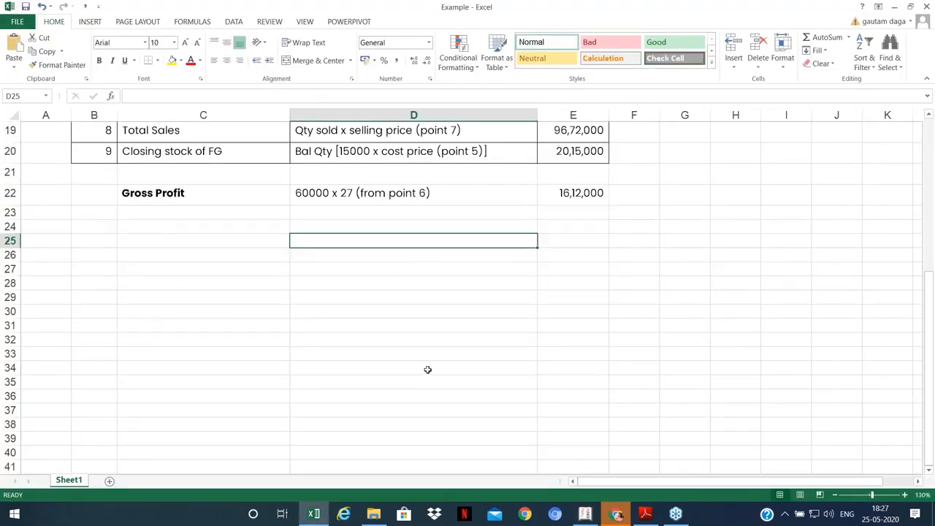
scroll(428, 370, up, 3)
ctrl+scroll(424, 358, up, 1)
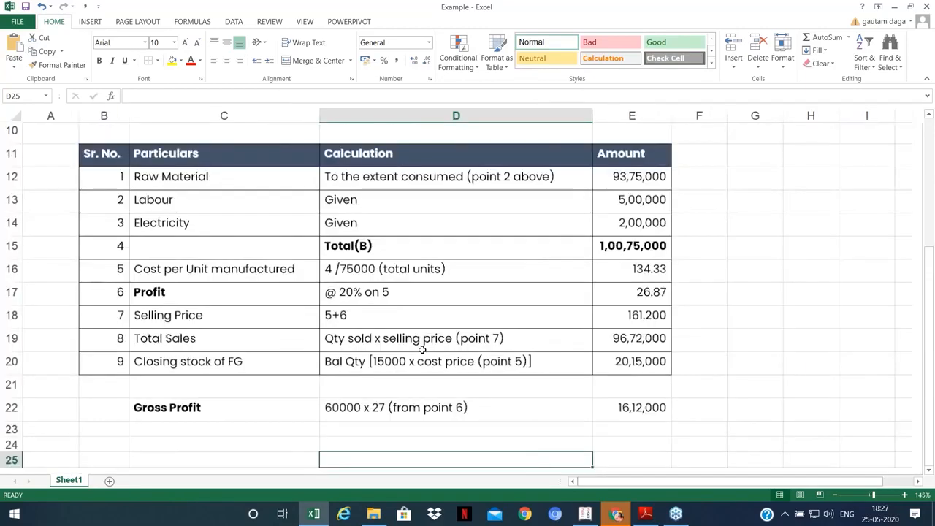
ctrl+scroll(422, 350, up, 2)
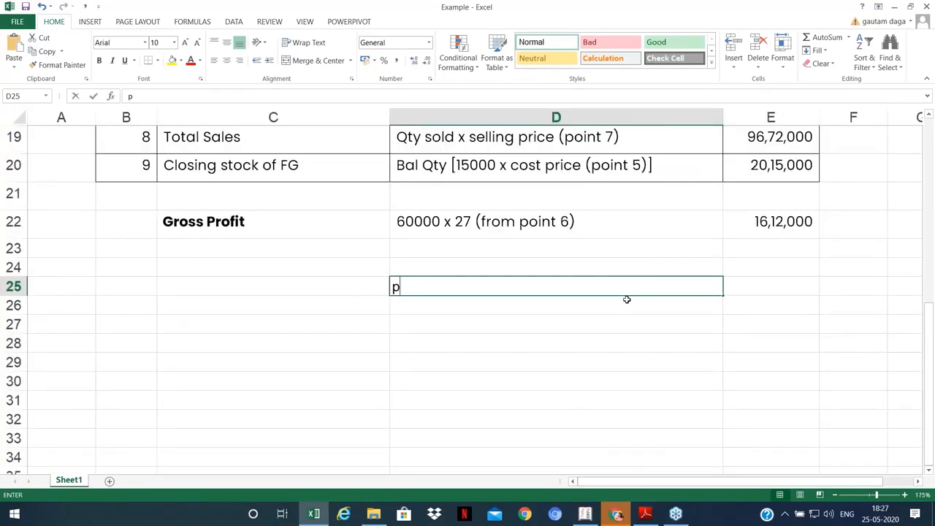
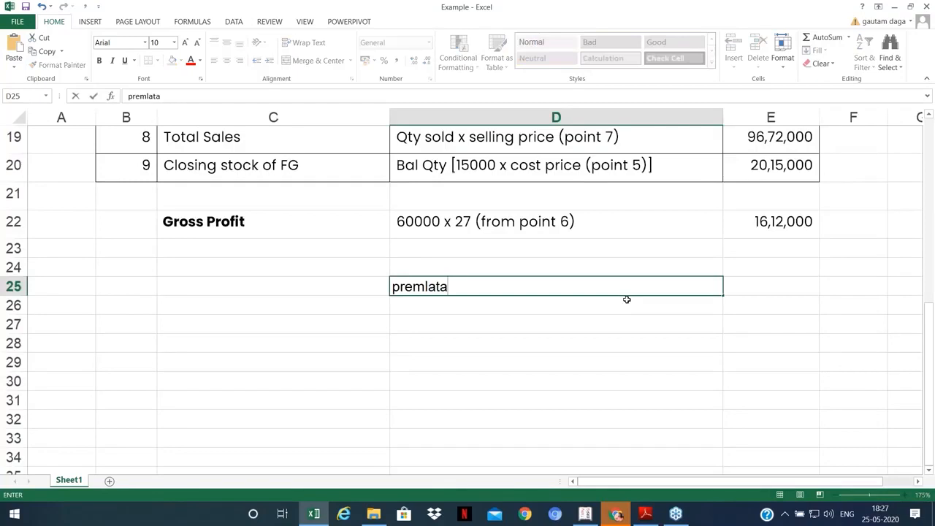
key(ctrl+Return)
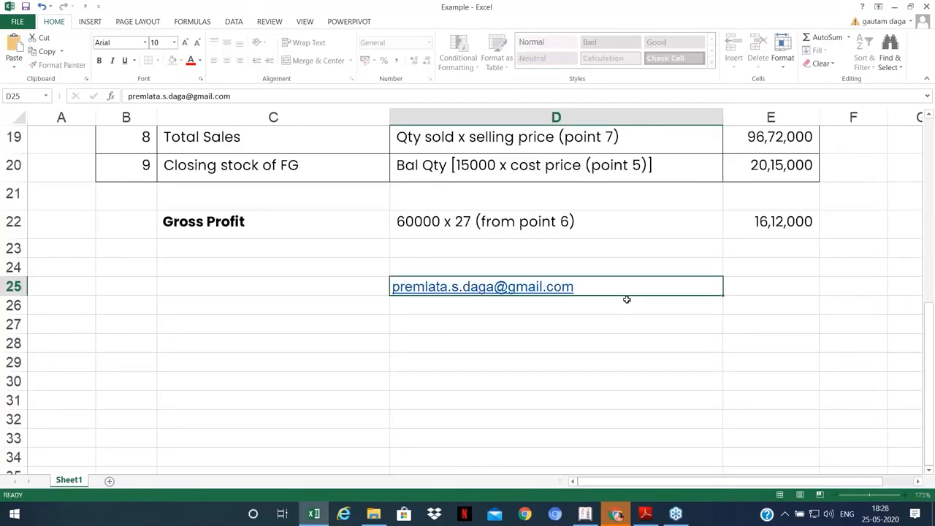
Step: Type 'clearconcepts - youtube' in D26 and the contact phone number in D27
click(627, 300)
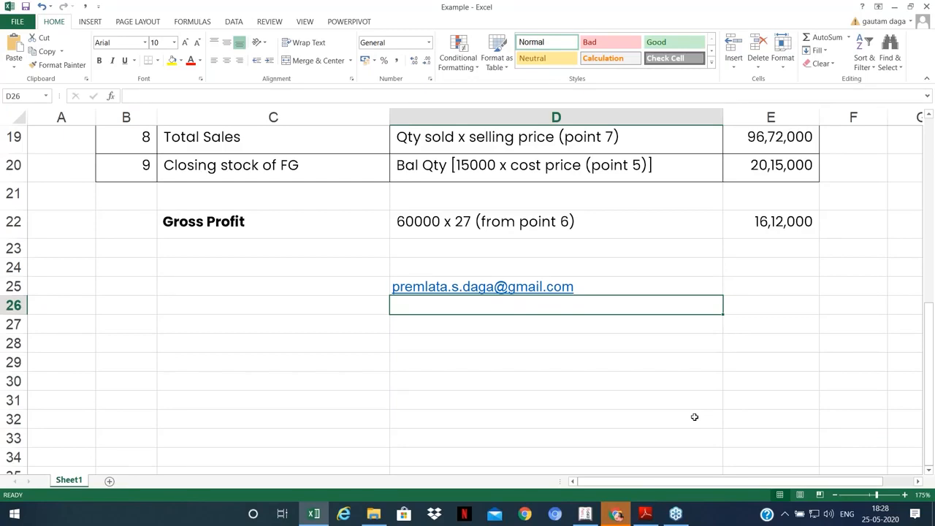
text(clearconcepts )
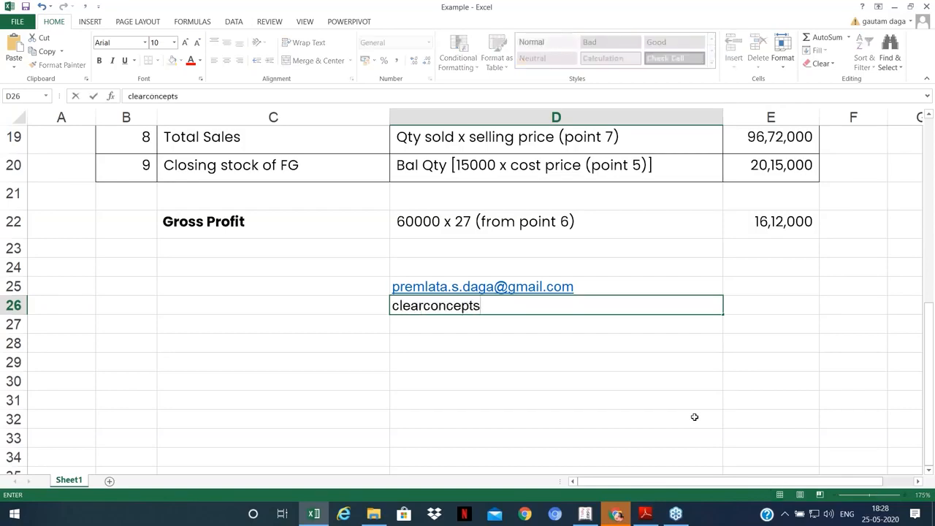
text(- youtube)
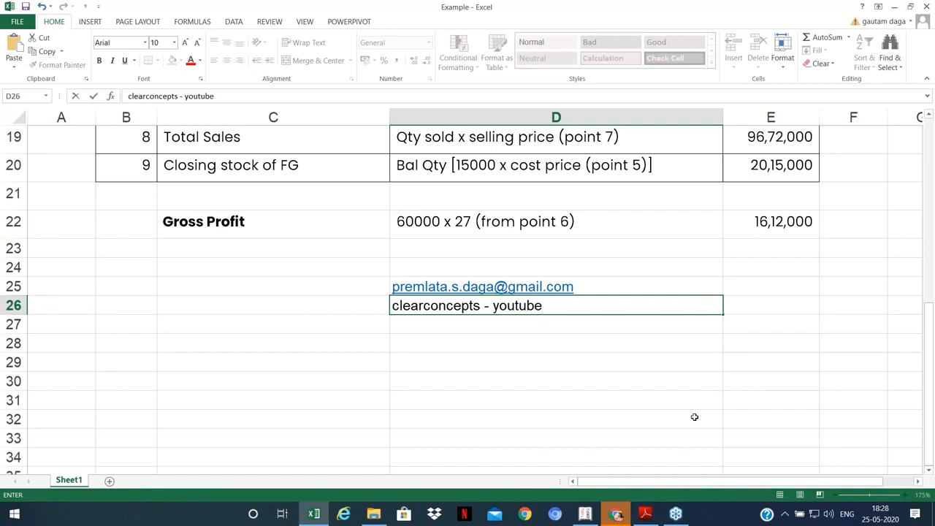
key(Return)
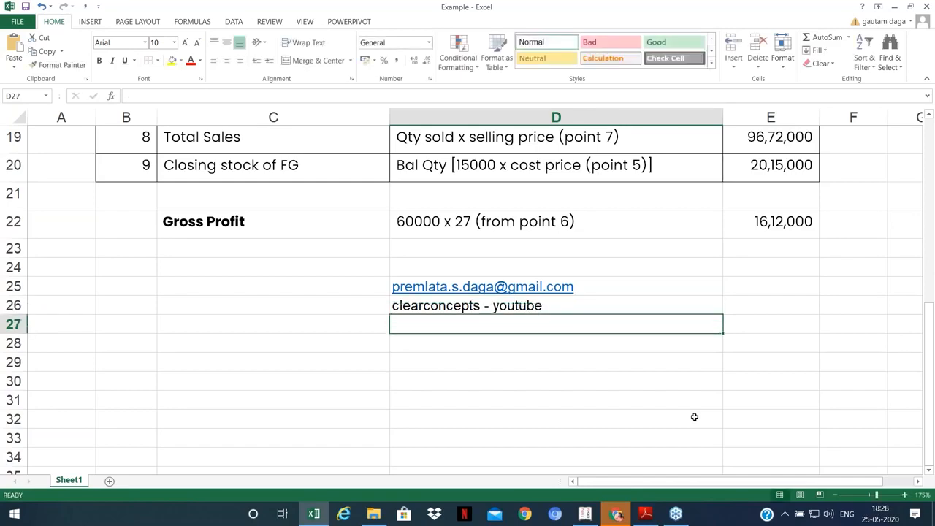
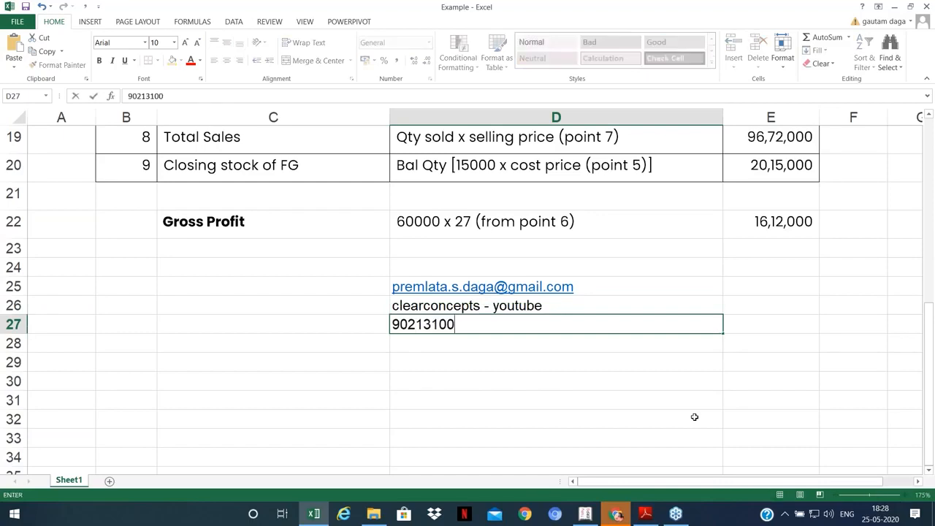
key(Return)
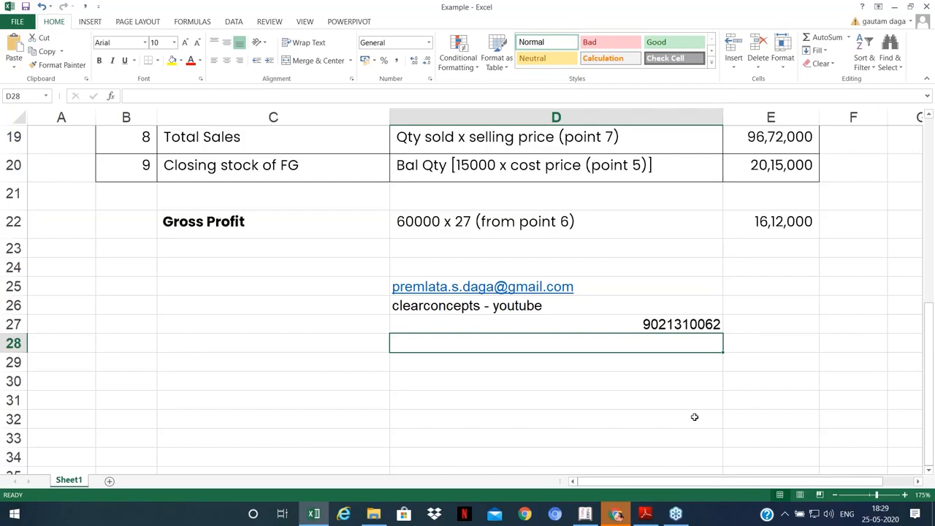
click(928, 46)
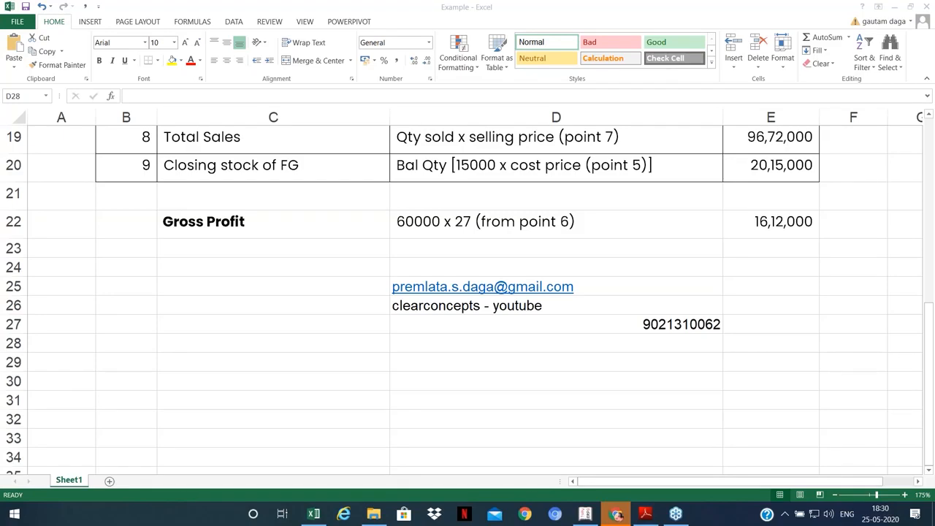
click(316, 513)
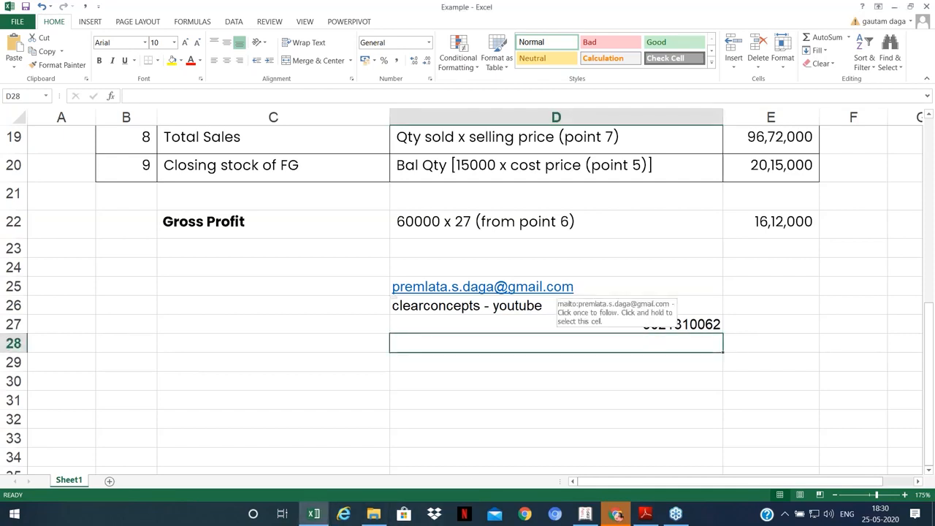
click(595, 286)
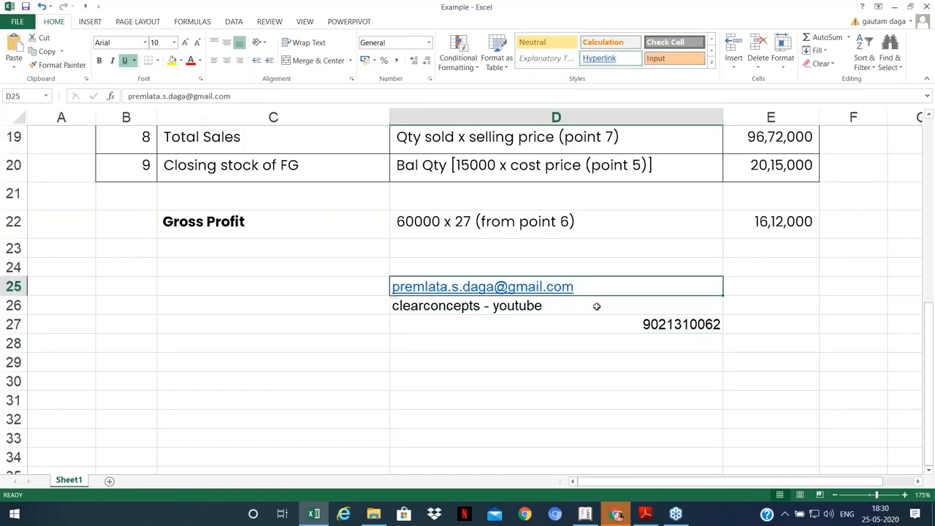
click(596, 306)
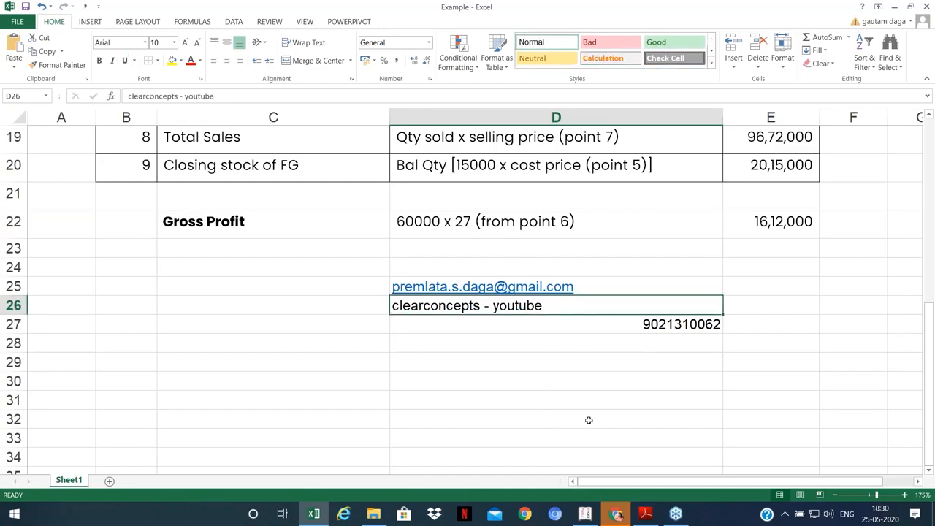
click(676, 515)
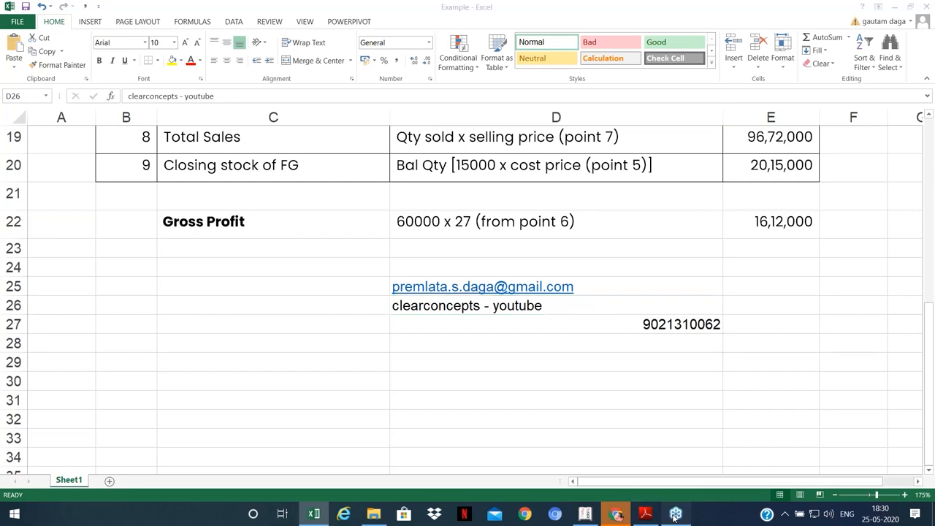